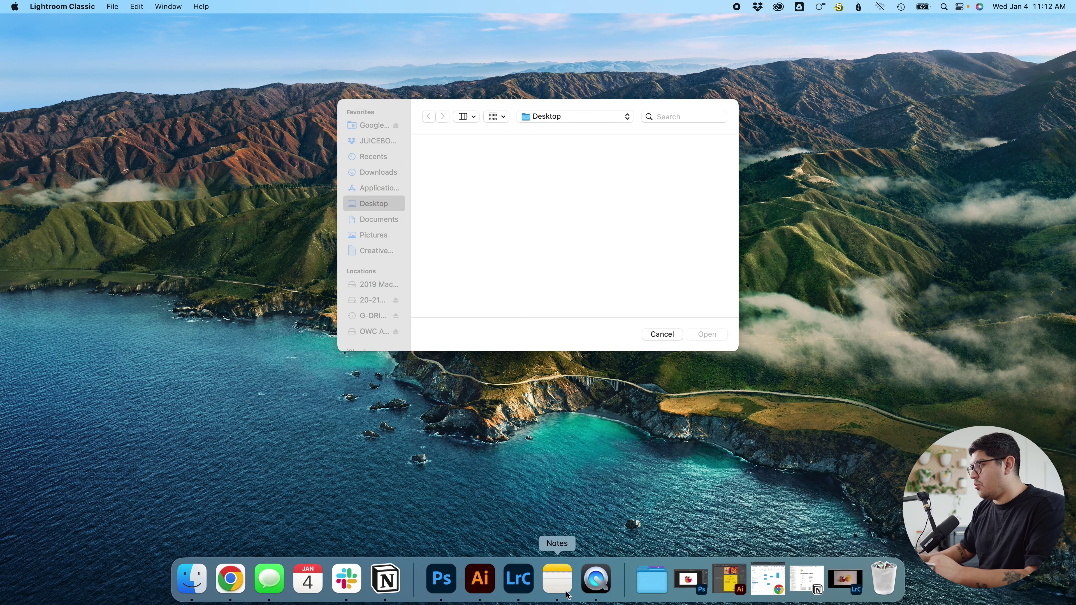
# Switch to Lightroom Classic, browse the shoot in the Library grid and filter it to photos rated three stars and higher.
pyautogui.click(518, 578)
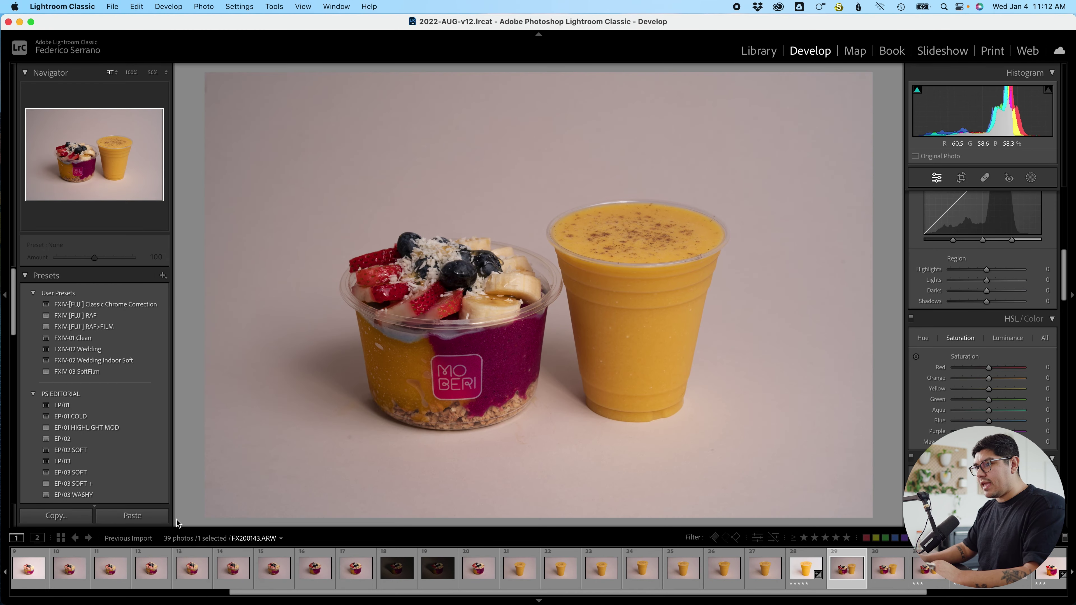
pyautogui.click(60, 539)
pyautogui.scroll(-5, 552, 262)
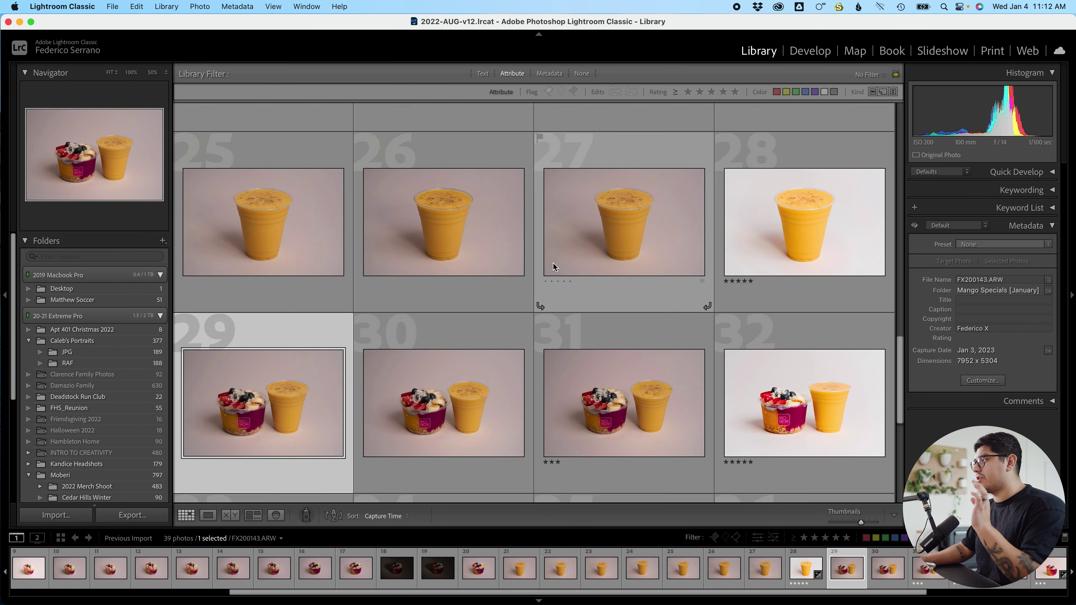
pyautogui.scroll(7, 553, 262)
pyautogui.scroll(8, 554, 262)
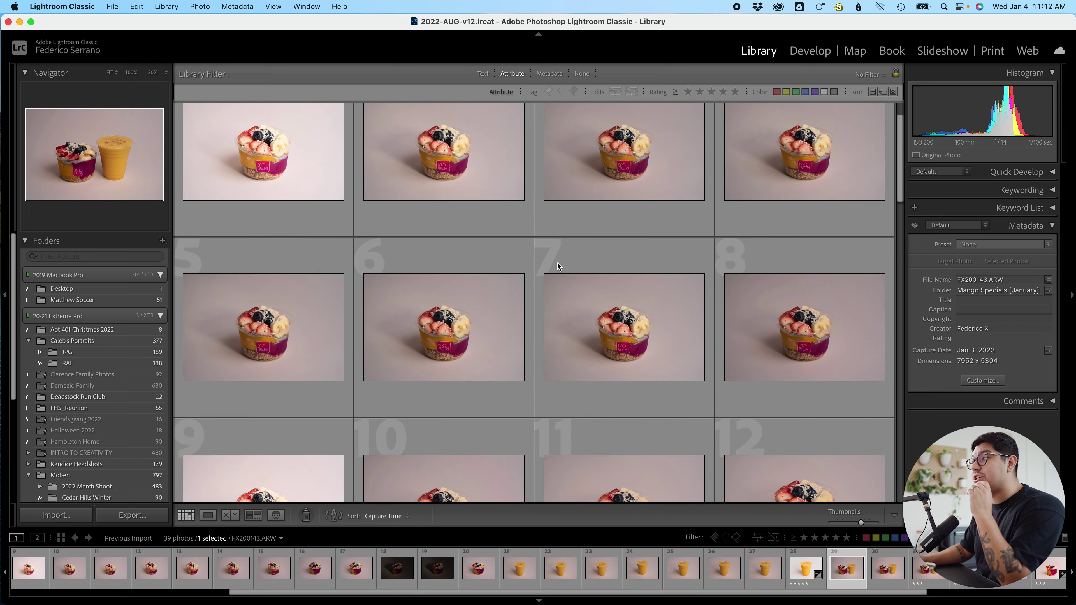
pyautogui.scroll(-10, 556, 261)
pyautogui.scroll(-6, 558, 263)
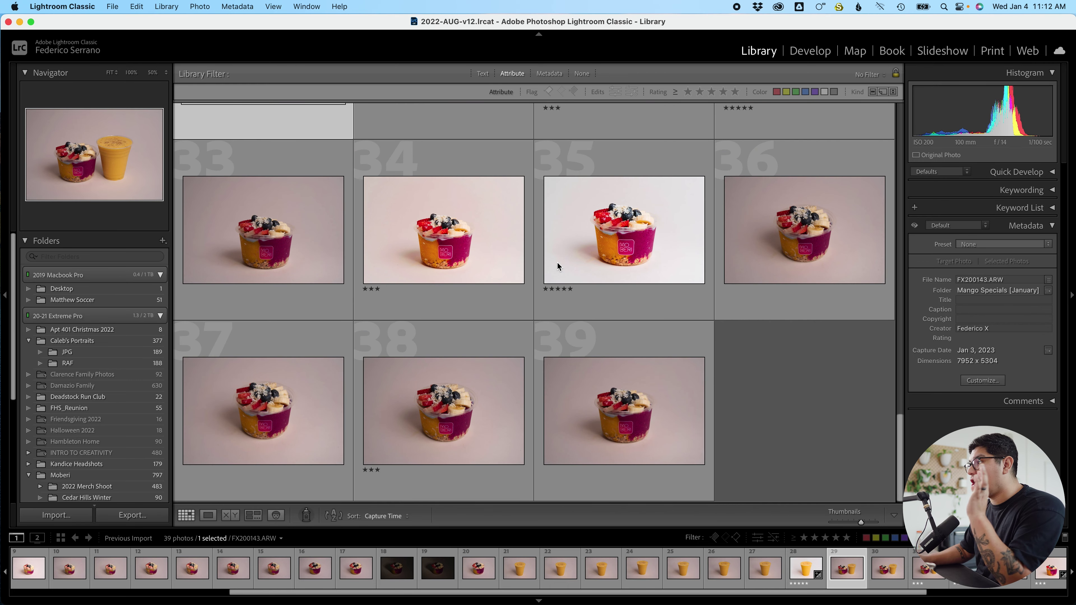
pyautogui.scroll(3, 557, 263)
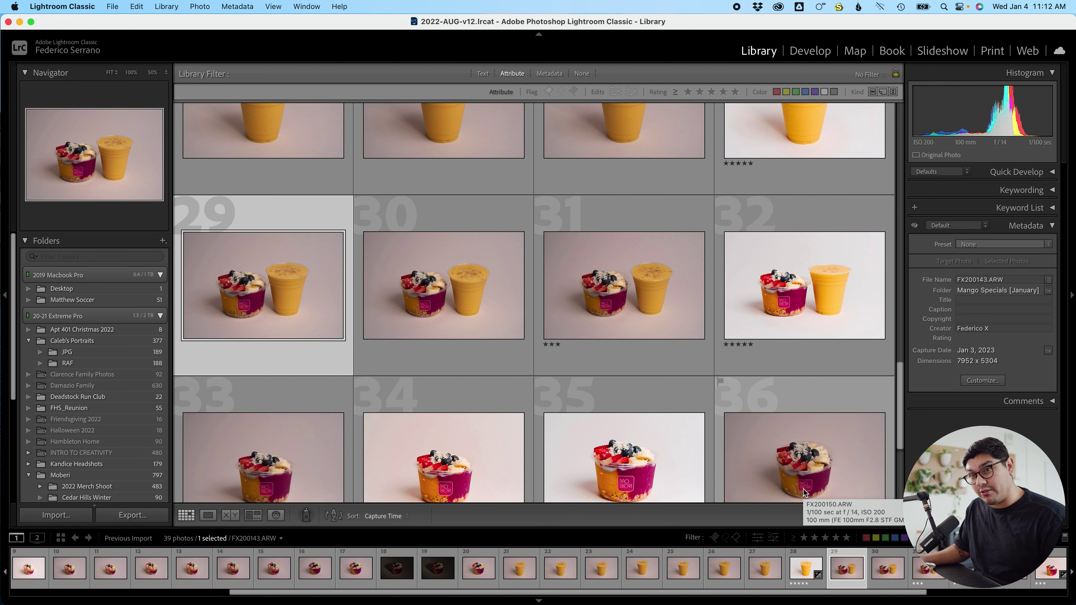
pyautogui.click(825, 539)
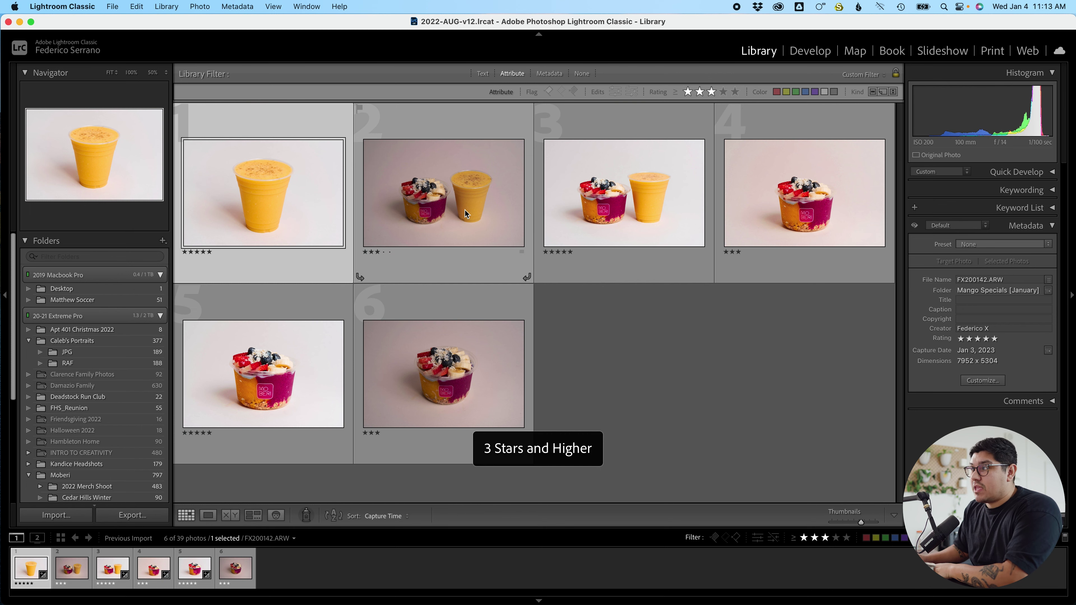
# Open the three-star photo of the bowl and smoothie together and inspect both products and the backdrop up close.
pyautogui.doubleClick(442, 215)
pyautogui.click(535, 305)
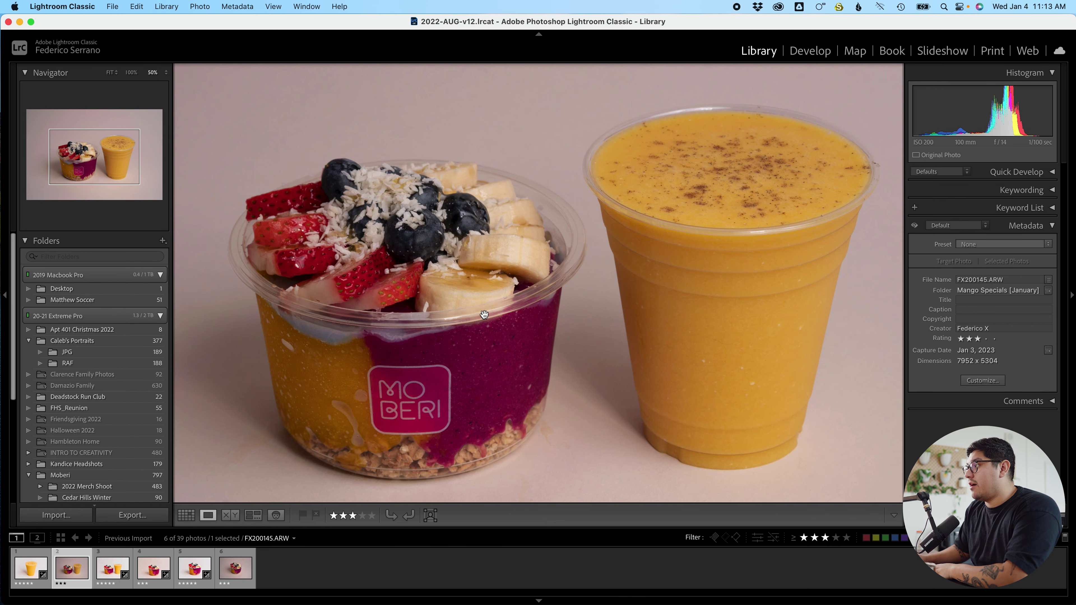
pyautogui.moveTo(436, 318); pyautogui.dragTo(708, 268)
pyautogui.moveTo(736, 220); pyautogui.dragTo(384, 405)
pyautogui.moveTo(492, 368); pyautogui.dragTo(636, 276)
pyautogui.click(658, 280)
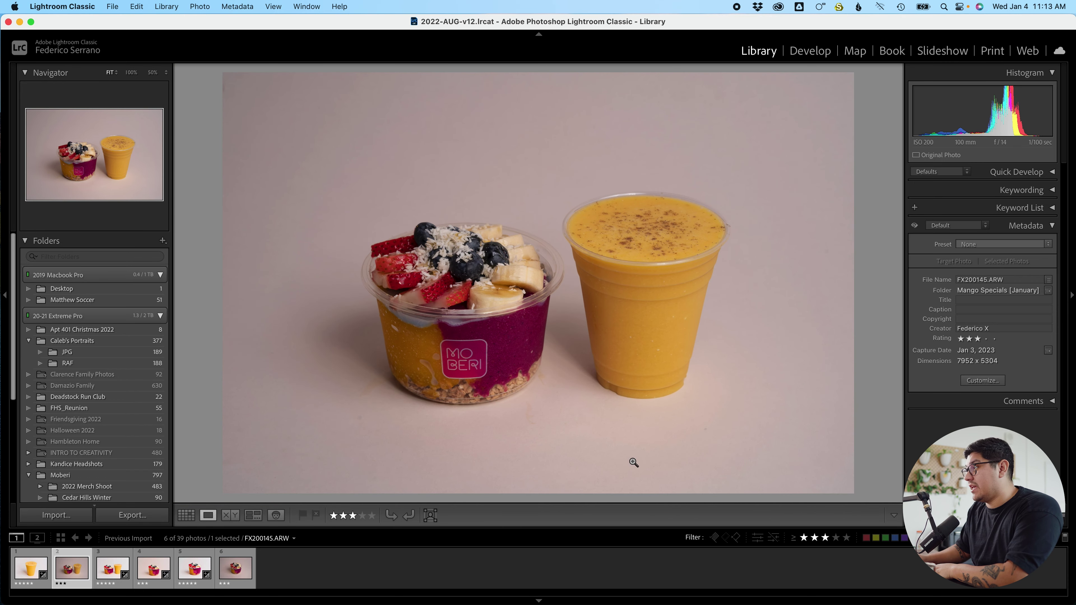
pyautogui.click(588, 432)
pyautogui.moveTo(576, 444); pyautogui.dragTo(480, 377)
pyautogui.click(492, 377)
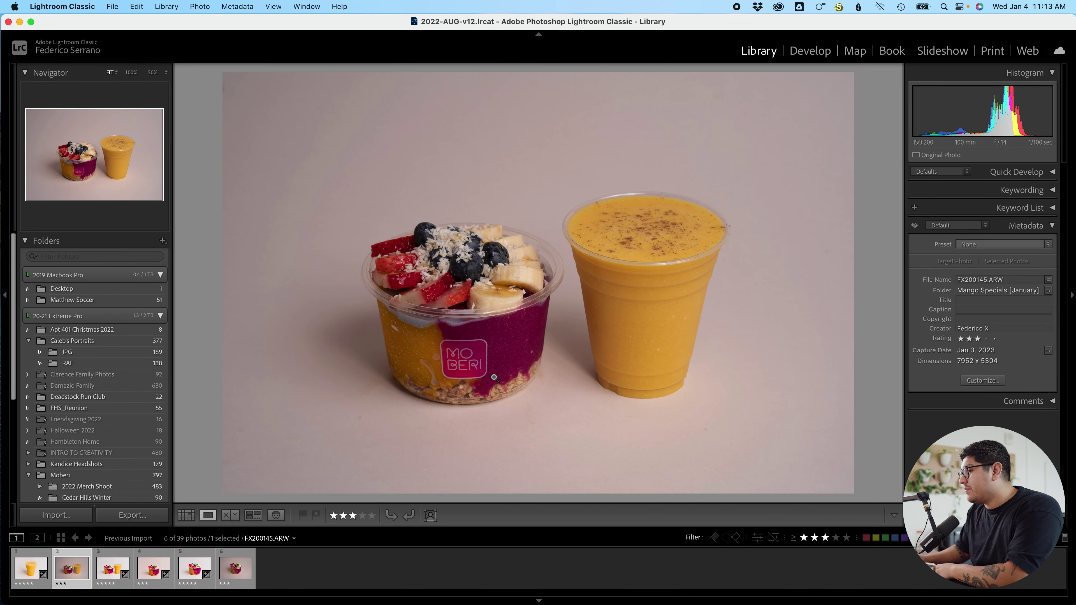
# Apply the FXIV-01 Clean preset to bowl photo FX200152.ARW in the Develop module and set its grain amount to 0.
pyautogui.click(235, 568)
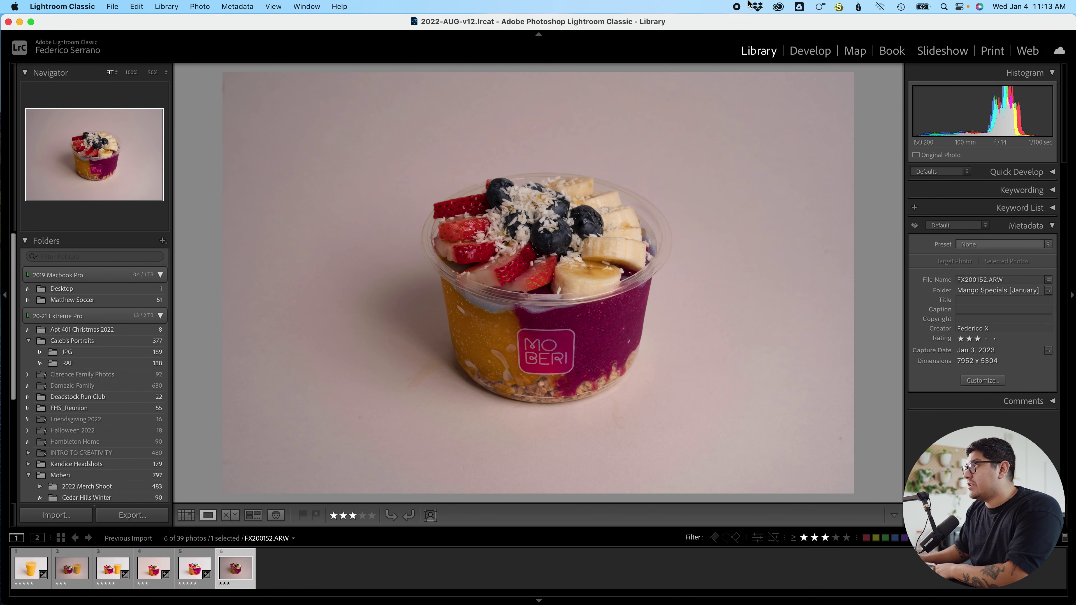
pyautogui.click(819, 51)
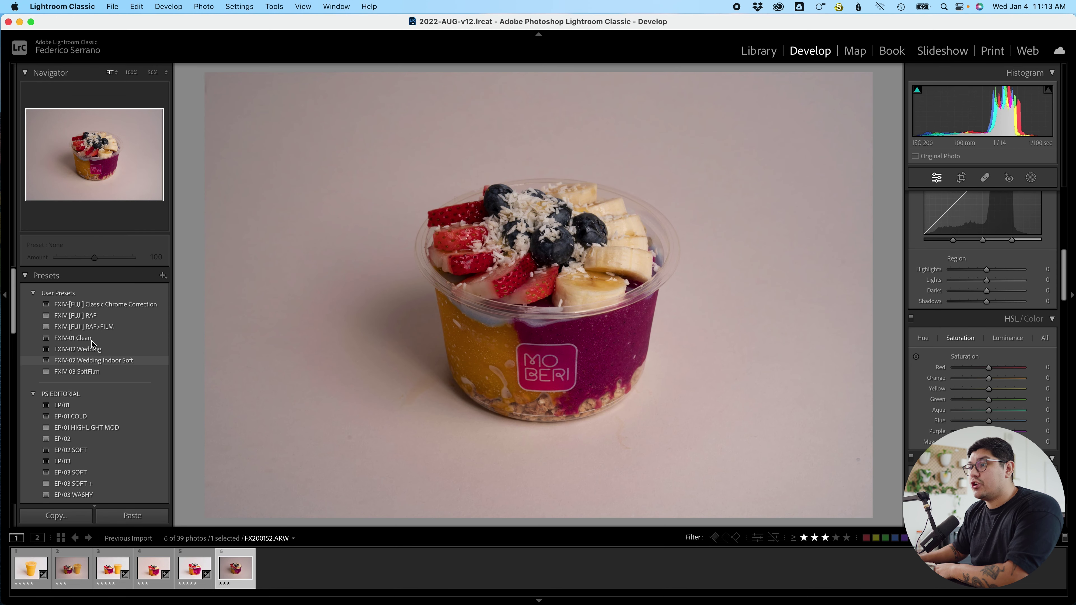
pyautogui.click(83, 338)
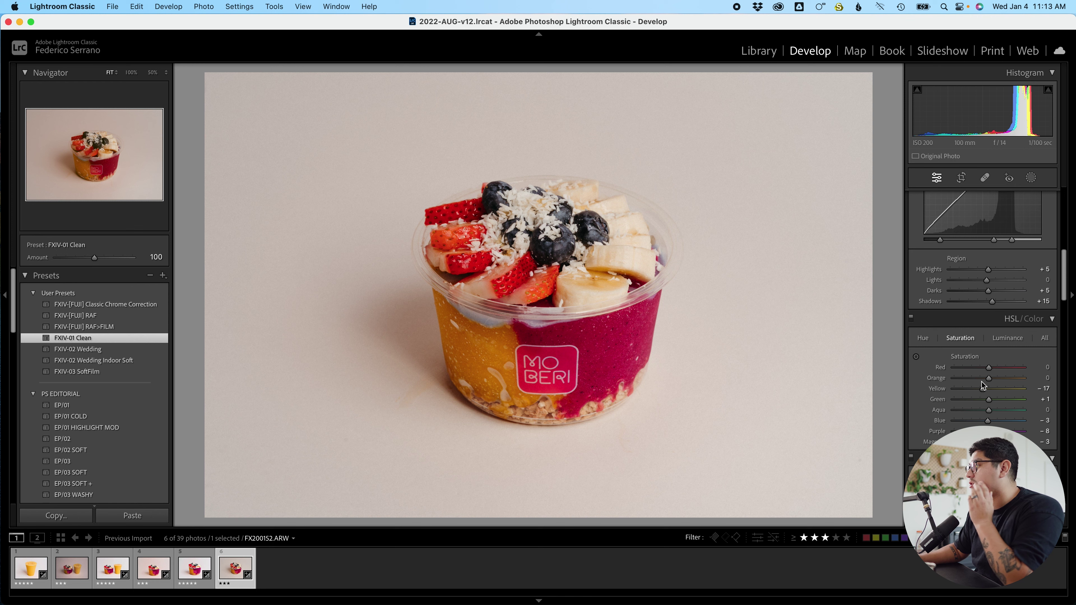
pyautogui.scroll(-10, 981, 382)
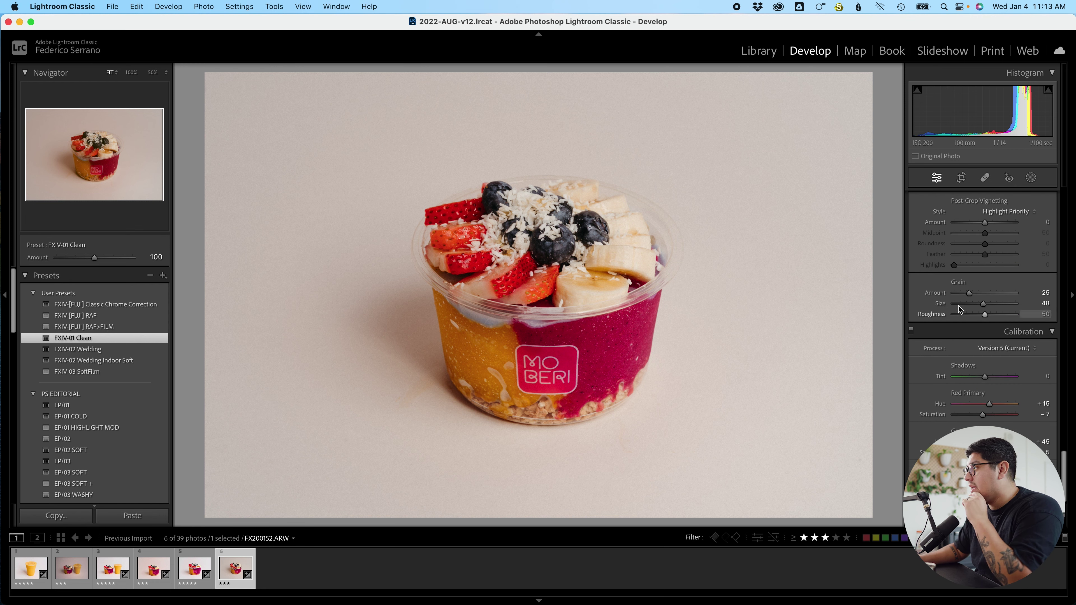
pyautogui.moveTo(968, 292); pyautogui.dragTo(864, 302)
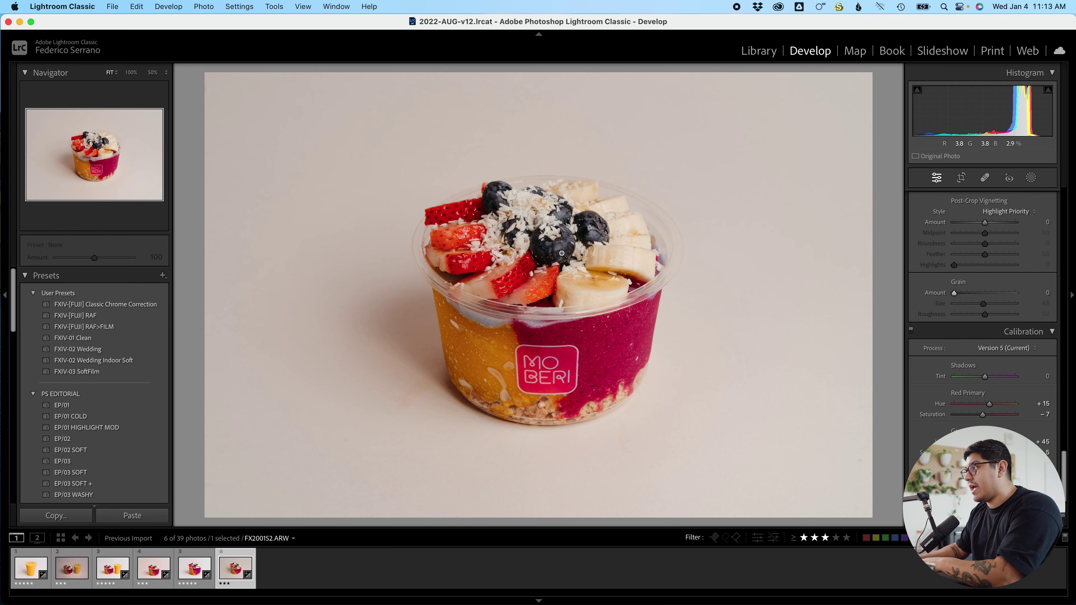
# Compare the bowl photo before and after applying the preset.
pyautogui.press('\\')
pyautogui.press('\\')
pyautogui.press('\\')
pyautogui.press('\\')
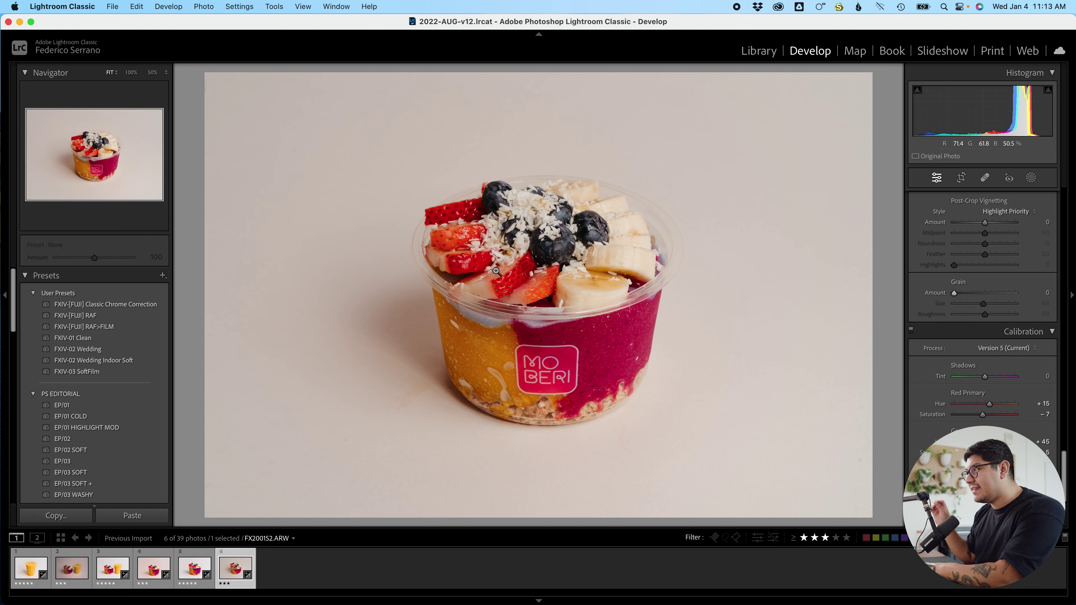
pyautogui.press('\\')
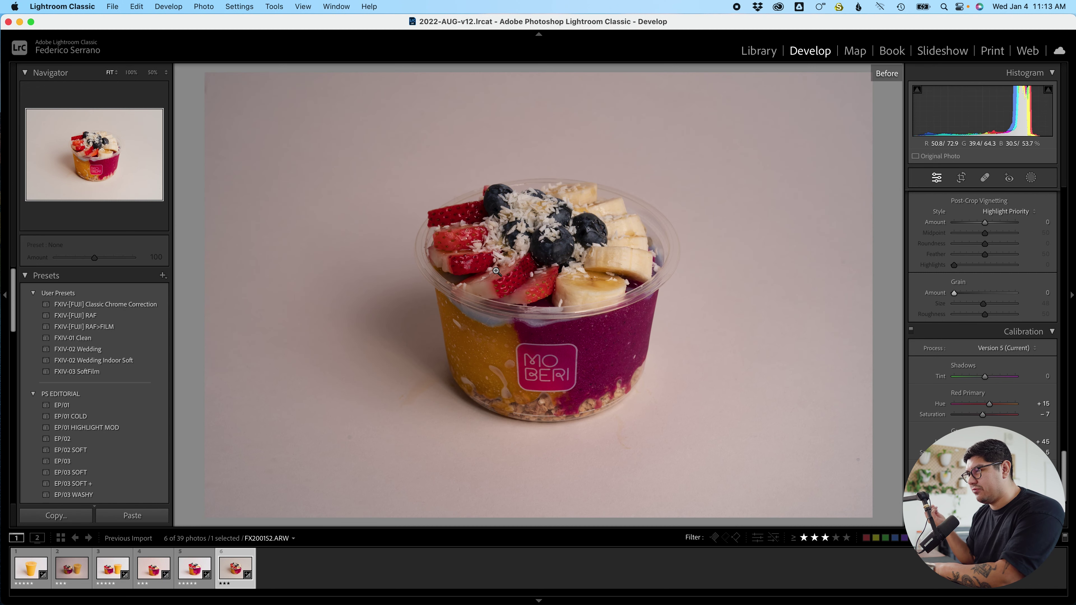
pyautogui.press('\\')
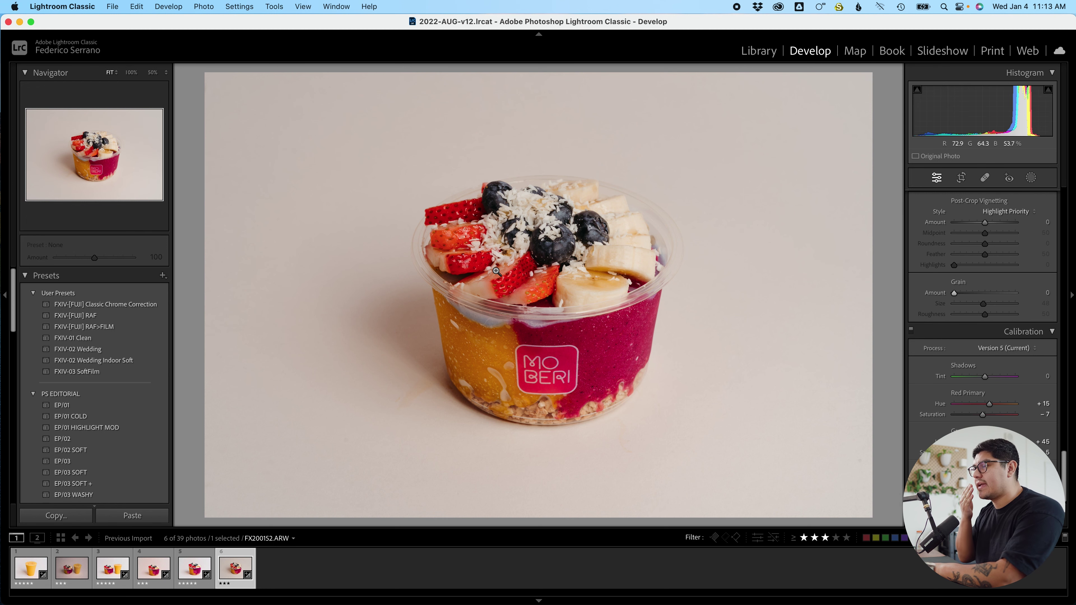
pyautogui.press('\\')
pyautogui.press('\\')
# Shift the strawberries' hue with the targeted adjustment tool, setting red to -11 and orange to -11.
pyautogui.scroll(10, 992, 329)
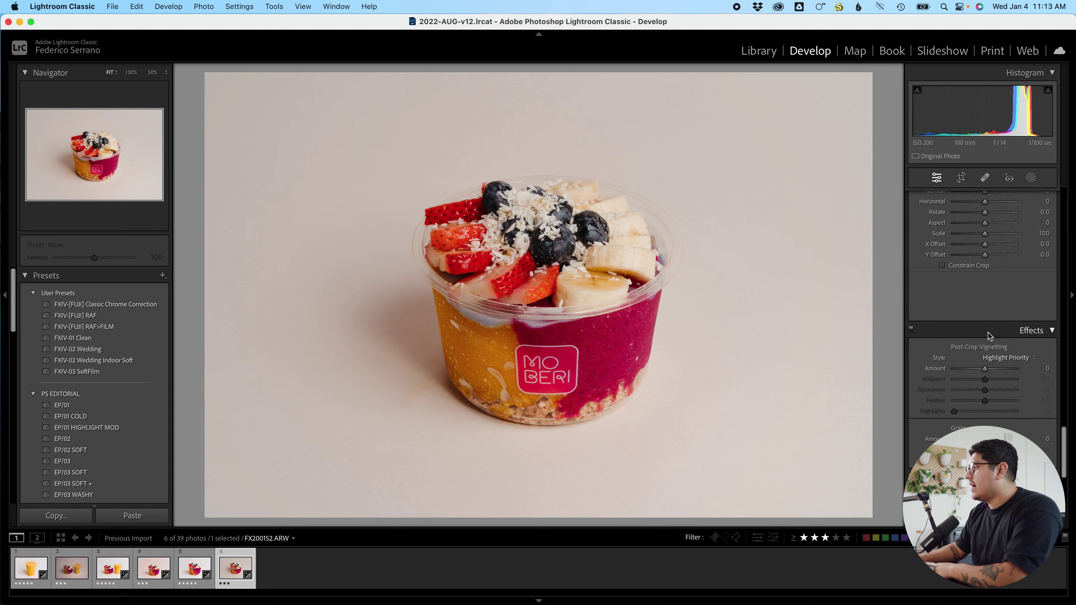
pyautogui.scroll(10, 987, 311)
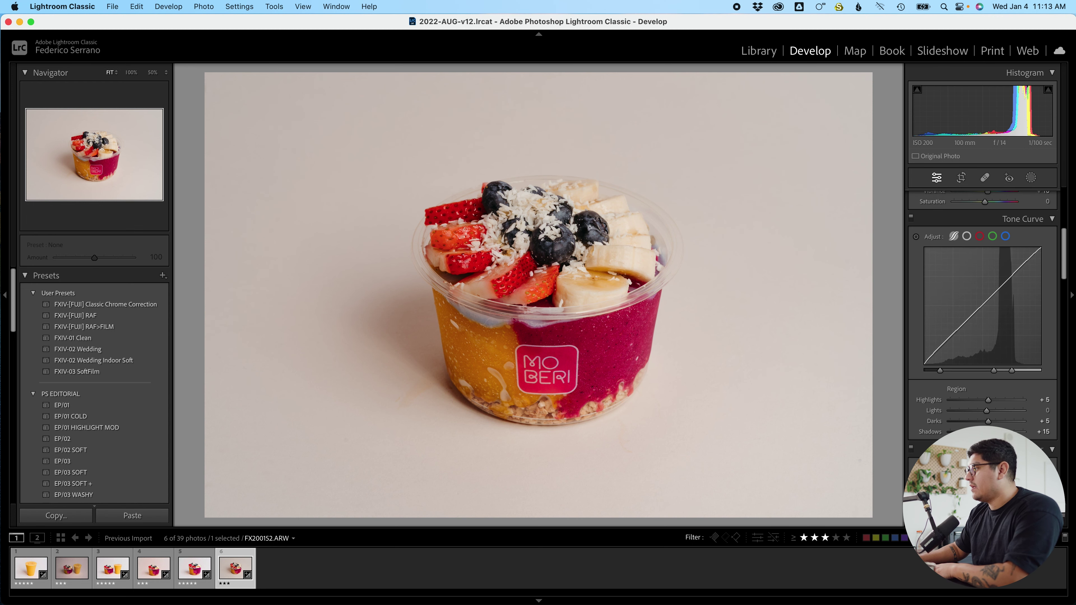
pyautogui.press('super+alt+shift+h')
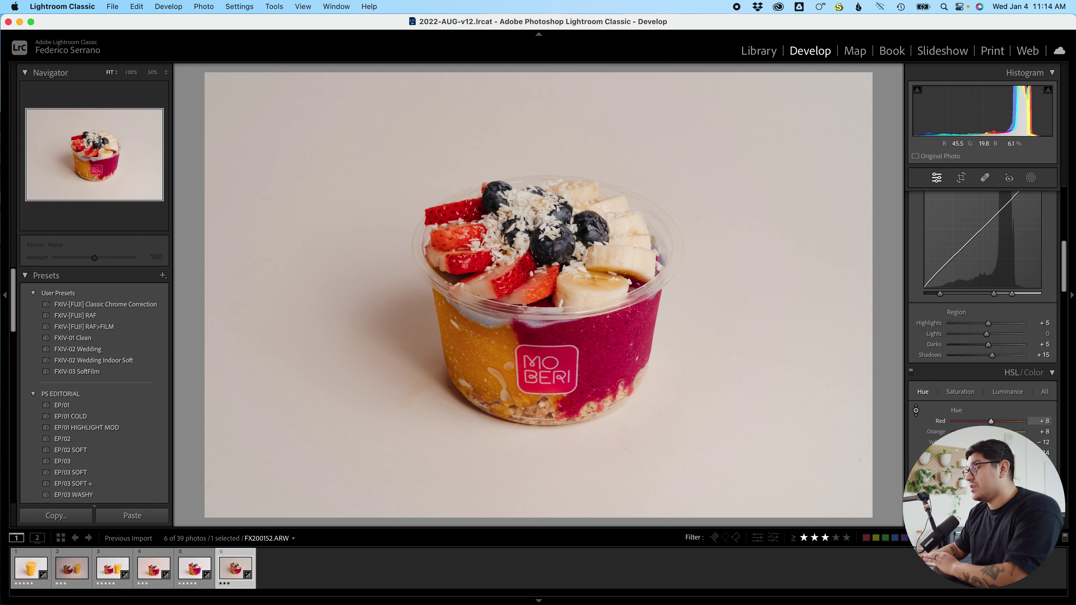
pyautogui.press('Down')
pyautogui.press('Down')
pyautogui.press('Down')
pyautogui.press('Down')
pyautogui.press('Down')
pyautogui.press('Down')
pyautogui.press('Down')
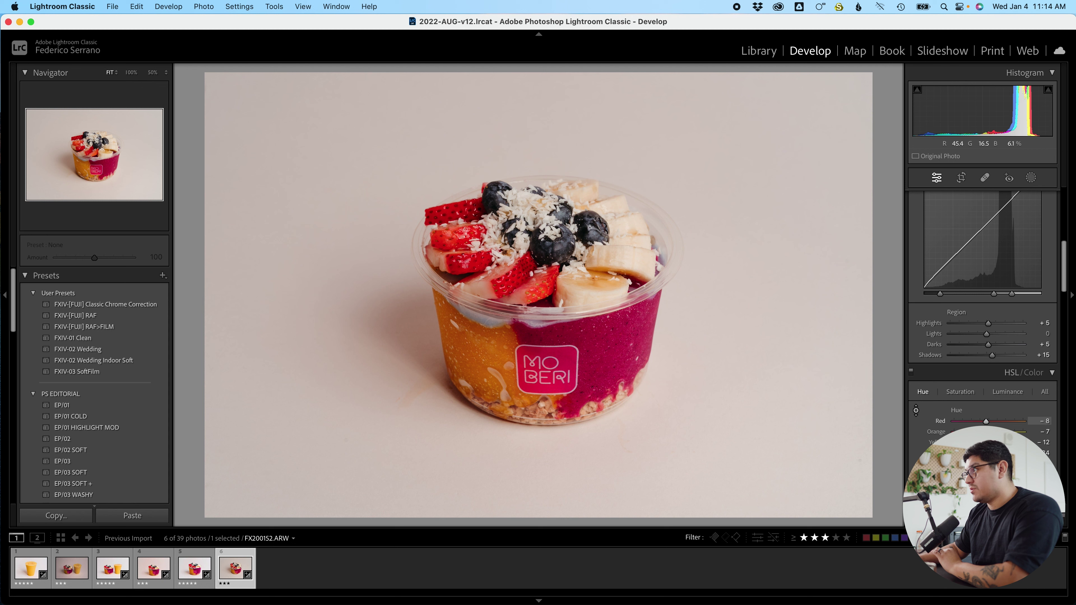
pyautogui.press('Down')
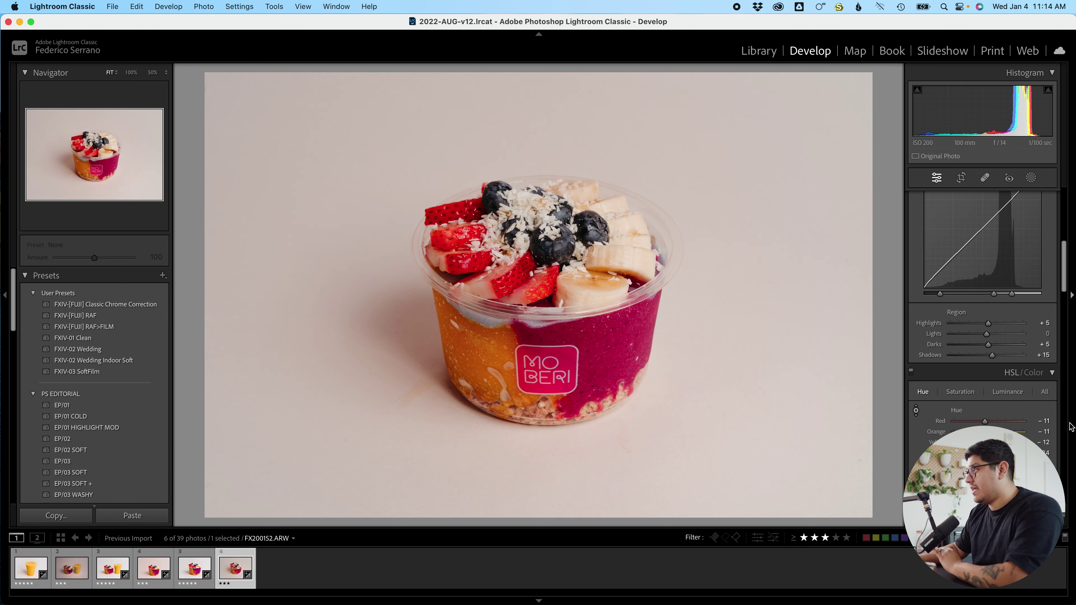
# Set saturation to -12 for red and +5 for orange, and luminance to +1 for orange and -6 for yellow.
pyautogui.click(967, 395)
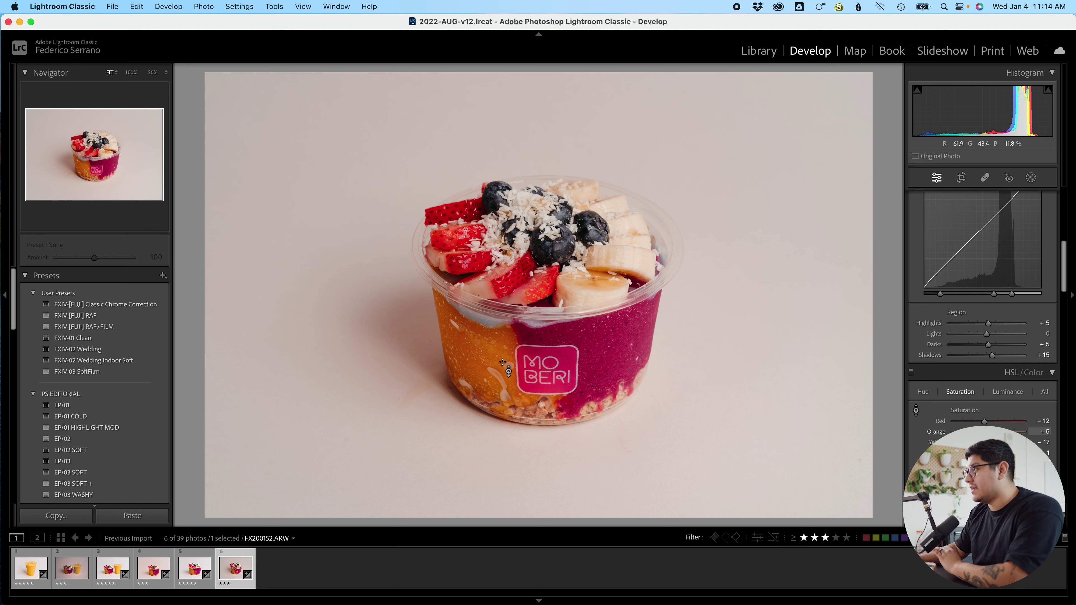
pyautogui.click(1007, 391)
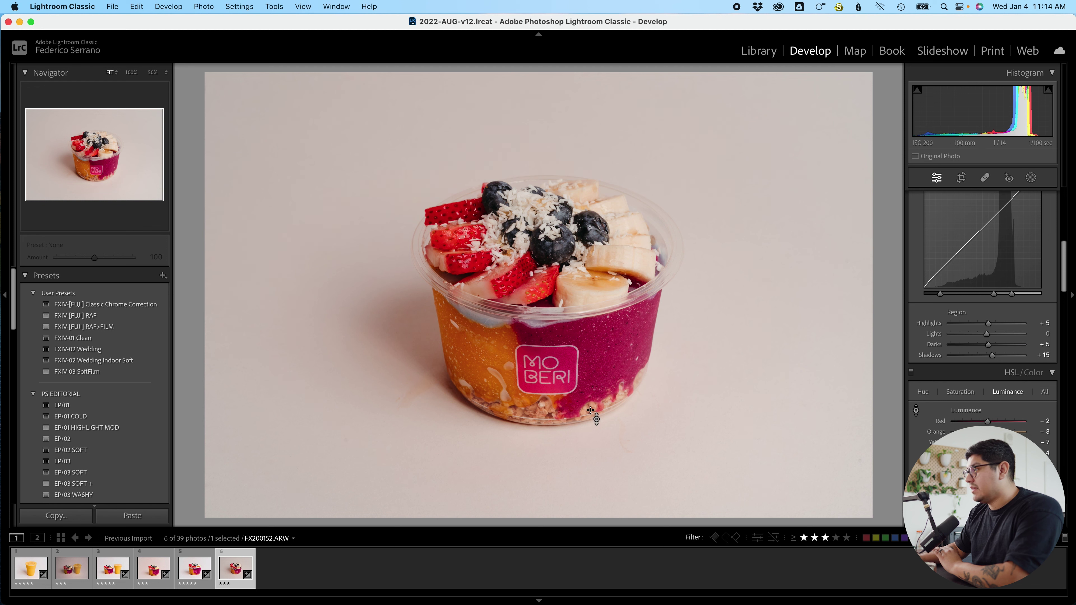
pyautogui.moveTo(502, 355); pyautogui.dragTo(502, 360)
# Adjust the mango layer's and strawberries' hue with the targeted tool, setting red to -27, orange to +26 and yellow to -13.
pyautogui.click(923, 391)
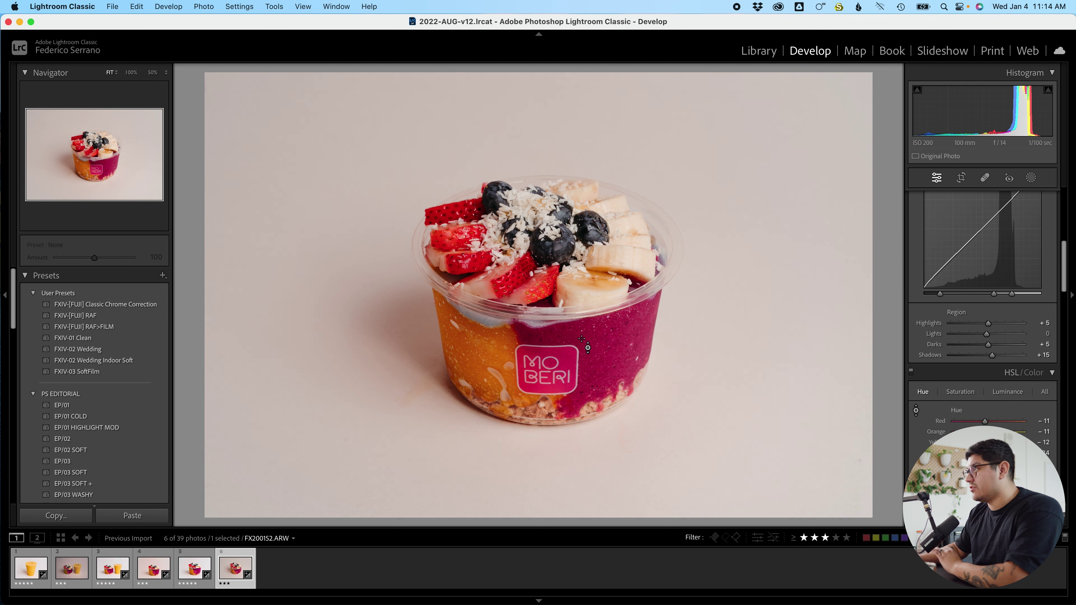
pyautogui.moveTo(502, 355); pyautogui.dragTo(502, 367)
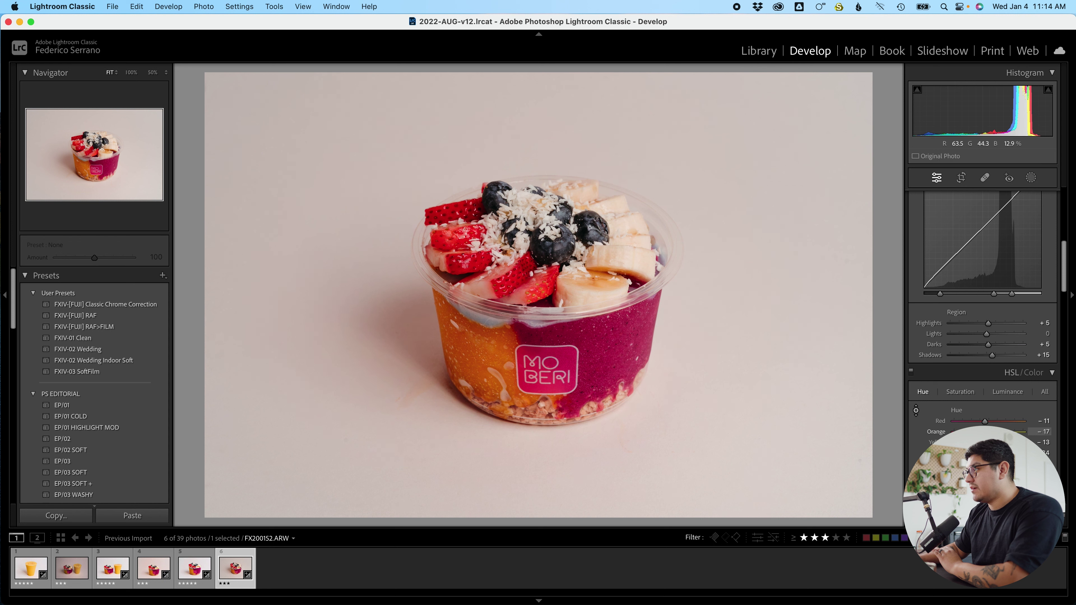
pyautogui.moveTo(502, 341); pyautogui.dragTo(502, 365)
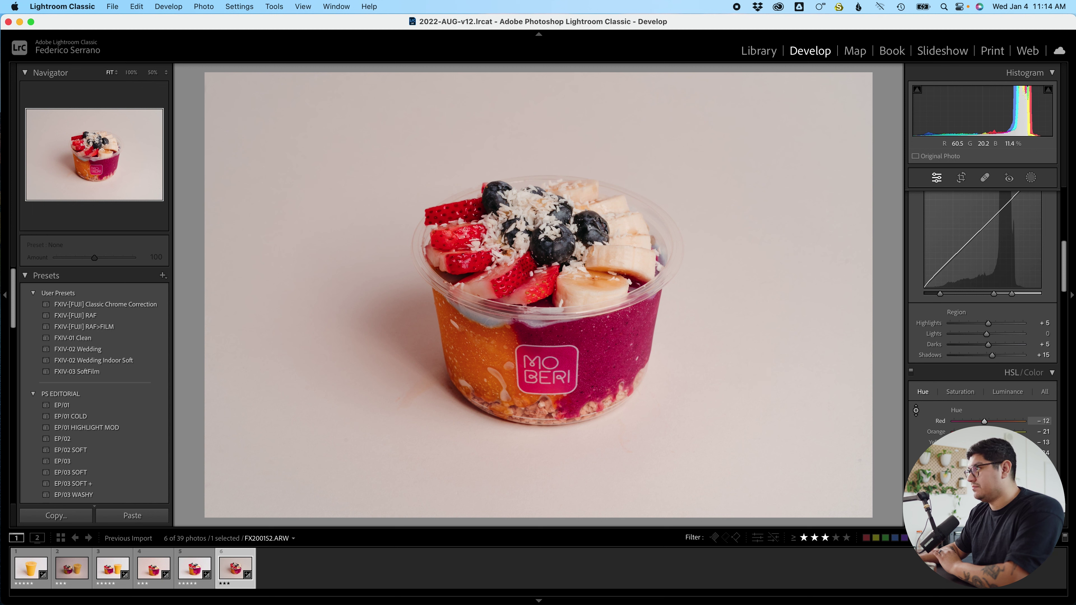
pyautogui.moveTo(450, 241)
pyautogui.mouseDown()
pyautogui.moveTo(450, 203)
pyautogui.moveTo(450, 248)
pyautogui.mouseUp()
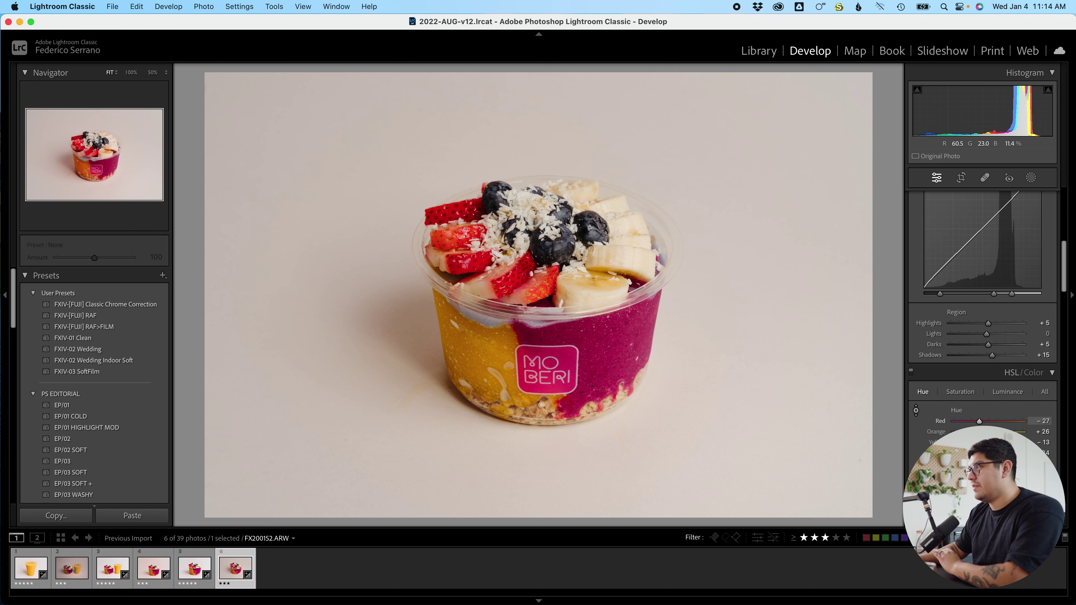
# Check the color adjustments on the bowl against the original photo.
pyautogui.press('\\')
pyautogui.press('\\')
pyautogui.press('\\')
pyautogui.press('\\')
pyautogui.press('\\')
pyautogui.press('\\')
pyautogui.press('\\')
pyautogui.press('\\')
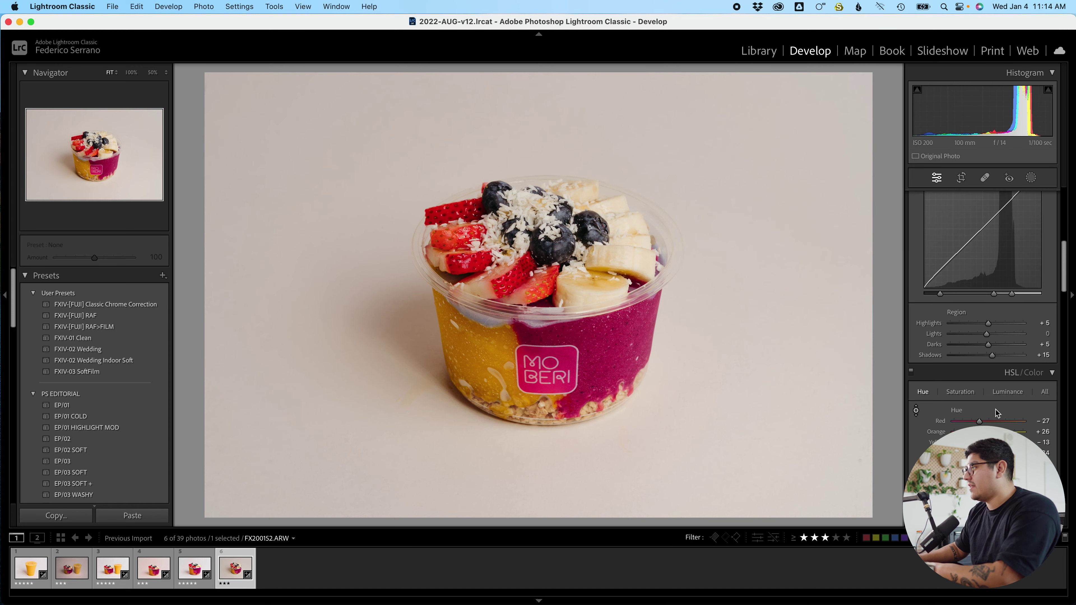
# Darken the strawberries with the targeted luminance adjustment, setting red to -17 and orange to -4.
pyautogui.click(996, 396)
pyautogui.click(916, 410)
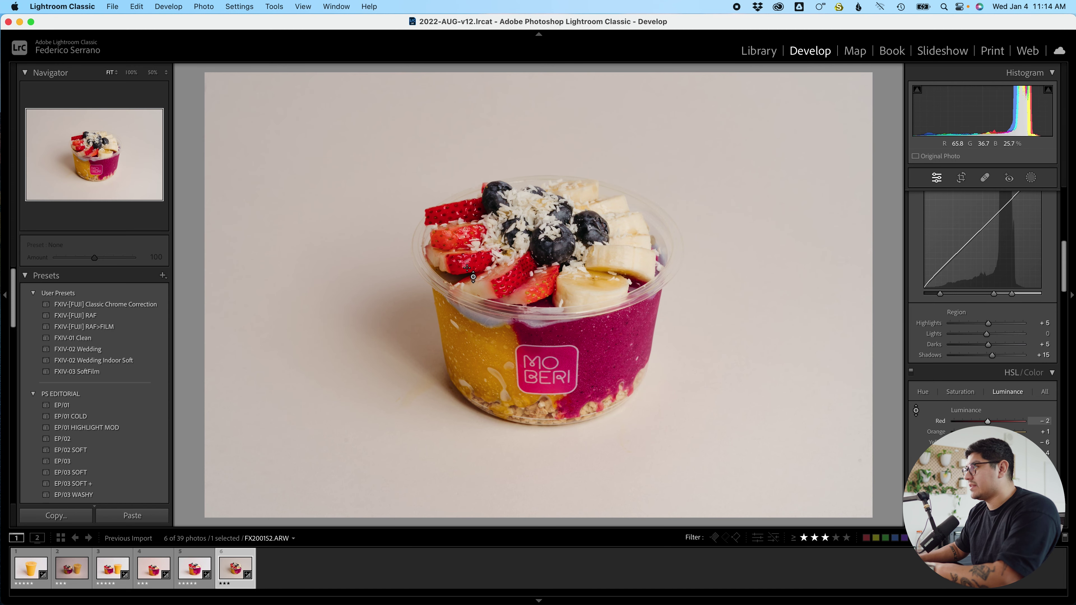
pyautogui.press('Down')
pyautogui.press('Down')
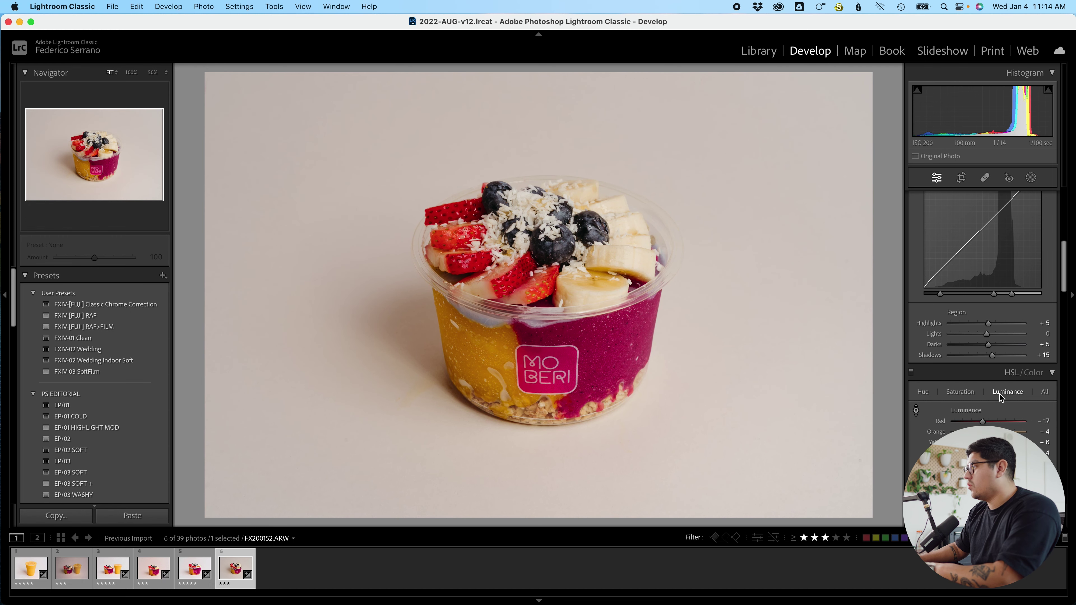
# Set the tone curve's darks to +18, lights to +15 and highlights to +43, and show the before view for comparison.
pyautogui.scroll(4, 987, 377)
pyautogui.scroll(5, 987, 379)
pyautogui.scroll(-5, 987, 381)
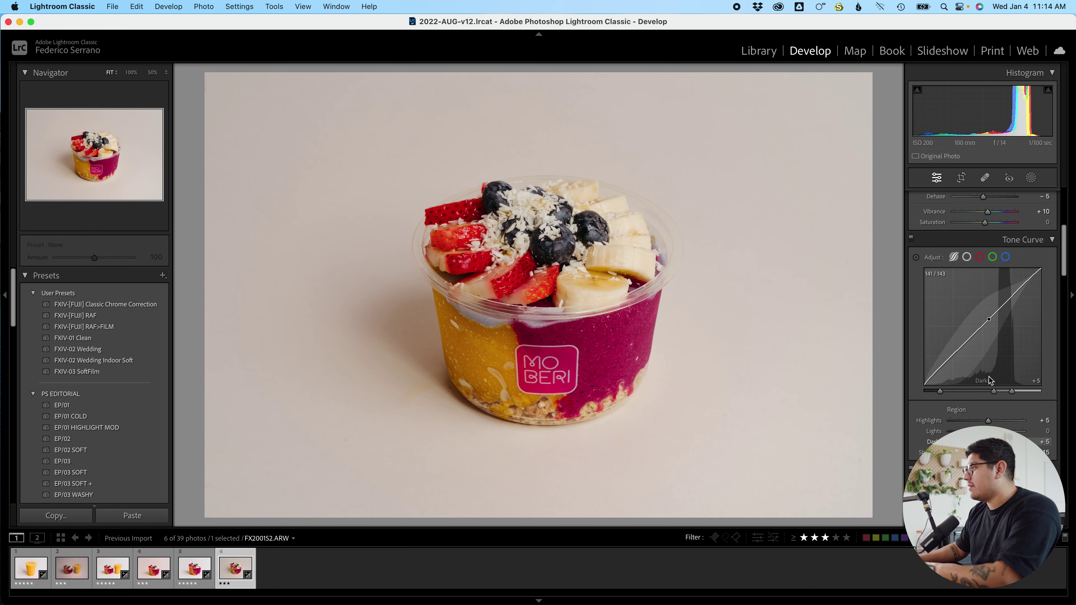
pyautogui.moveTo(988, 417); pyautogui.dragTo(994, 419)
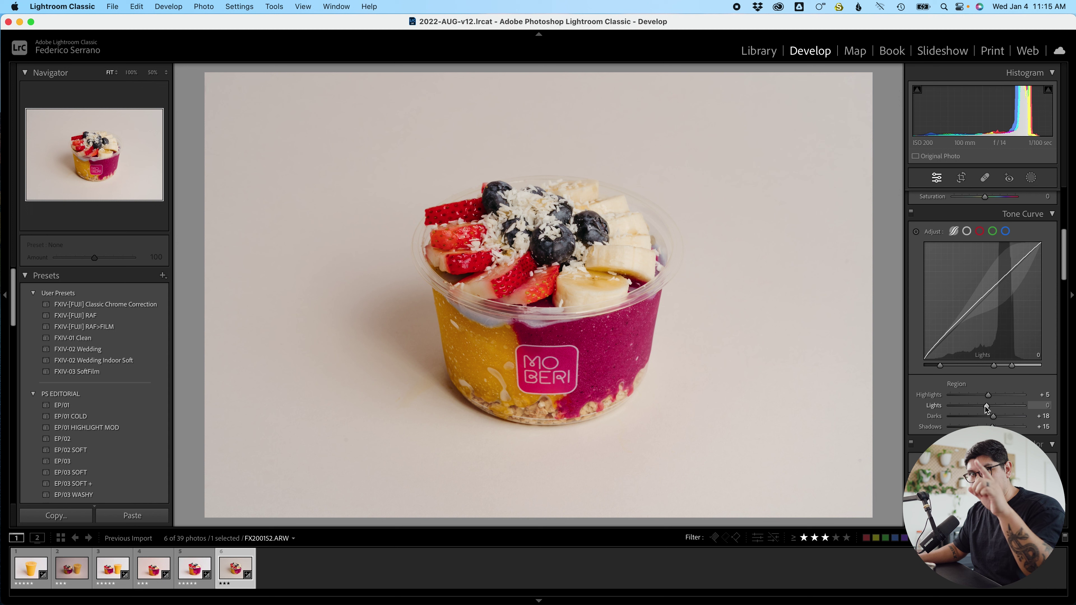
pyautogui.moveTo(985, 406); pyautogui.dragTo(1003, 401)
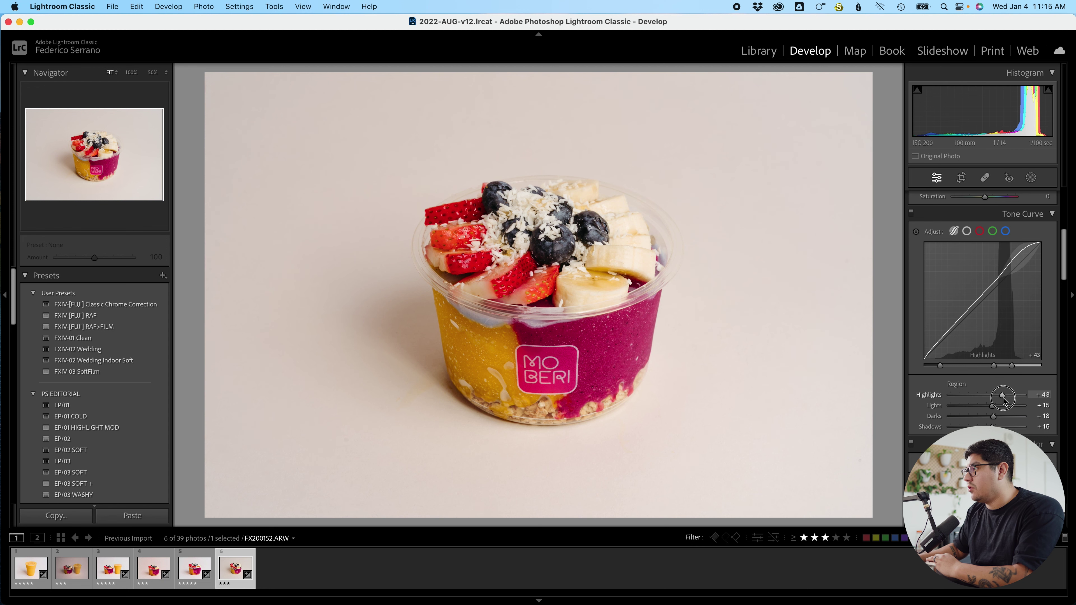
pyautogui.press('\\')
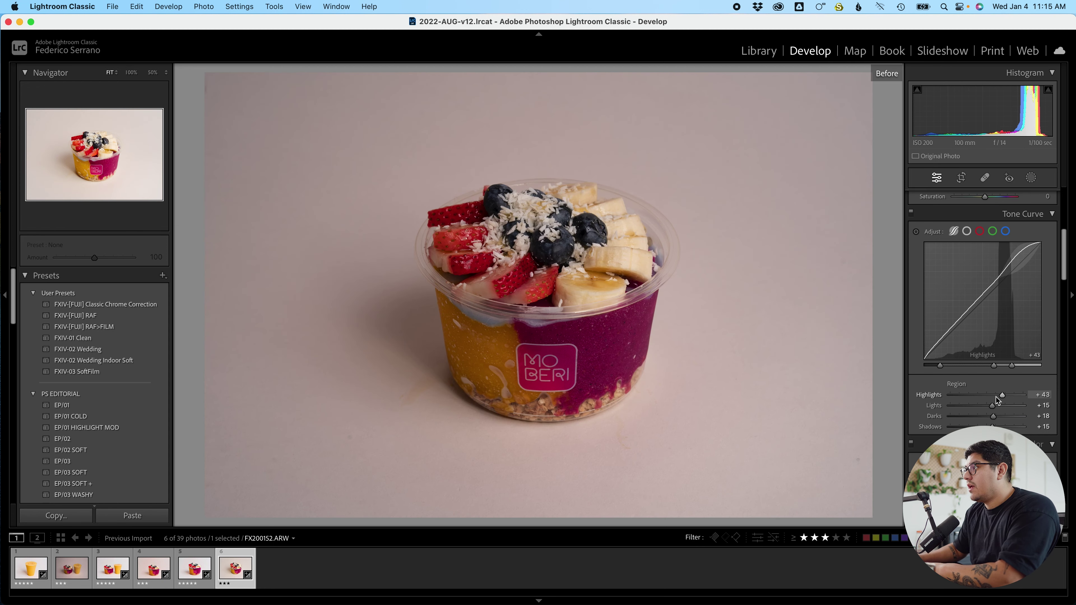
# Compare the graded bowl photo with the original by switching repeatedly between the before and after views.
pyautogui.press('\\')
pyautogui.press('\\')
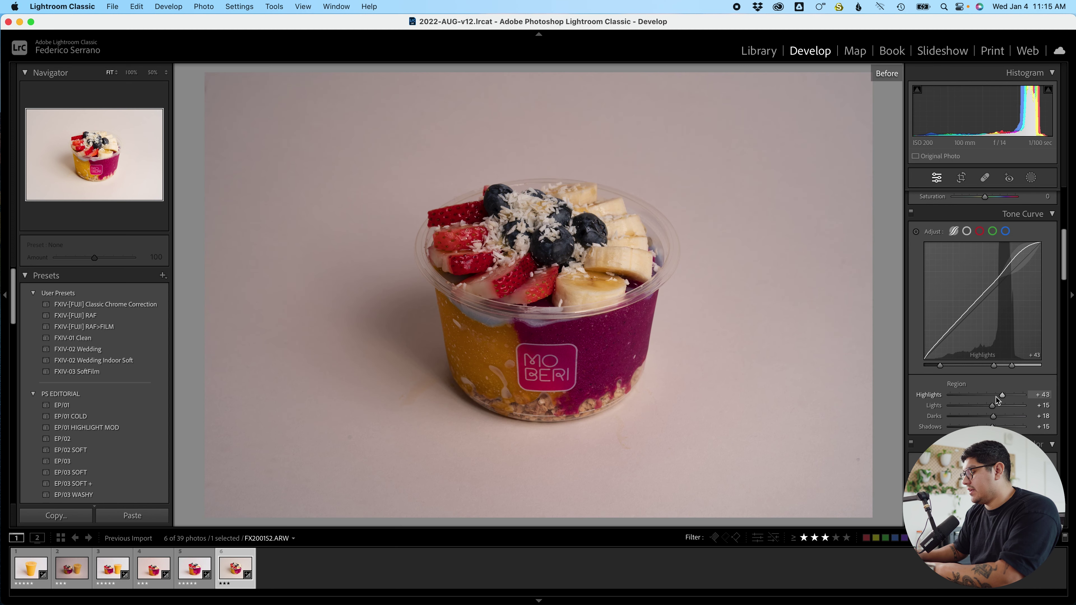
pyautogui.press('\\')
pyautogui.press('\\')
pyautogui.press('\\')
pyautogui.press('\\')
pyautogui.press('\\')
# Set the bowl photo's contrast to -32 in the basic tone adjustments.
pyautogui.scroll(5, 1012, 400)
pyautogui.scroll(2, 1014, 400)
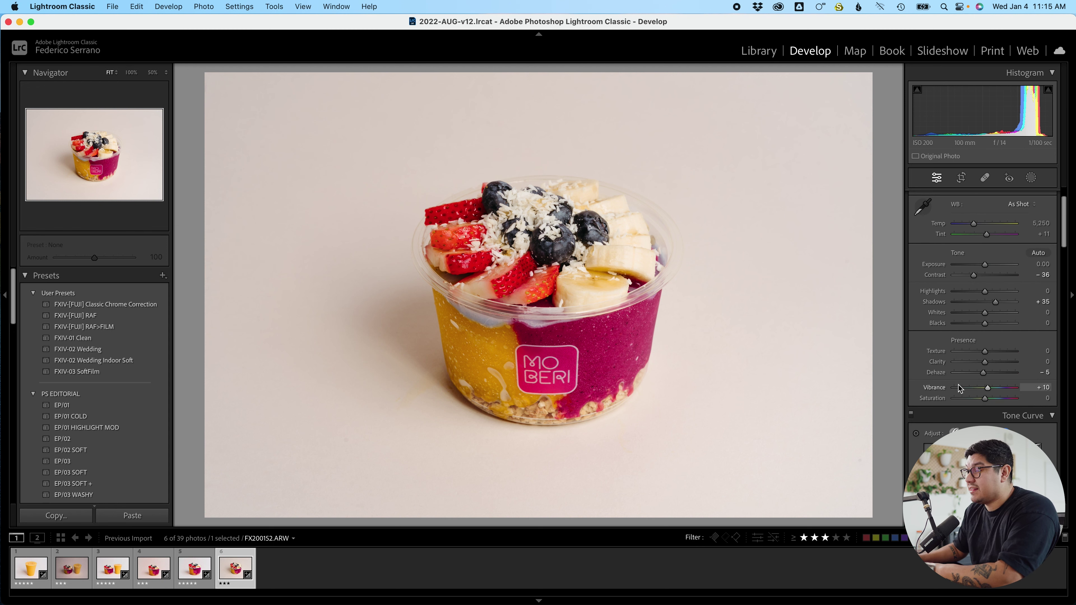
pyautogui.scroll(2, 978, 296)
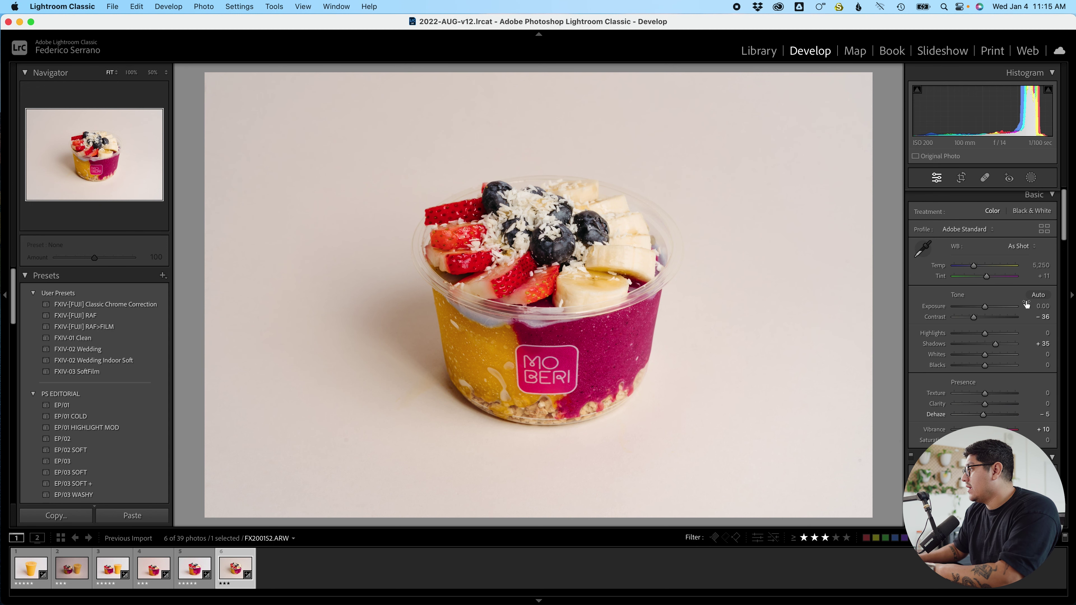
pyautogui.moveTo(974, 319); pyautogui.dragTo(976, 319)
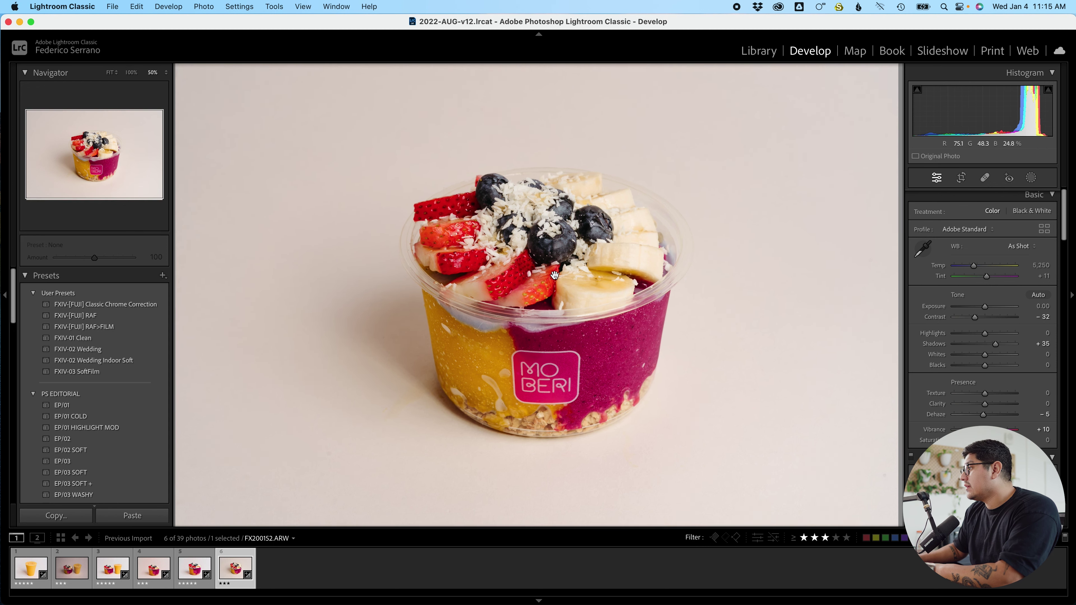
# Inspect the bowl's fruit, acai layer and granola up close, and compare the edit with the original photo.
pyautogui.click(644, 324)
pyautogui.click(608, 346)
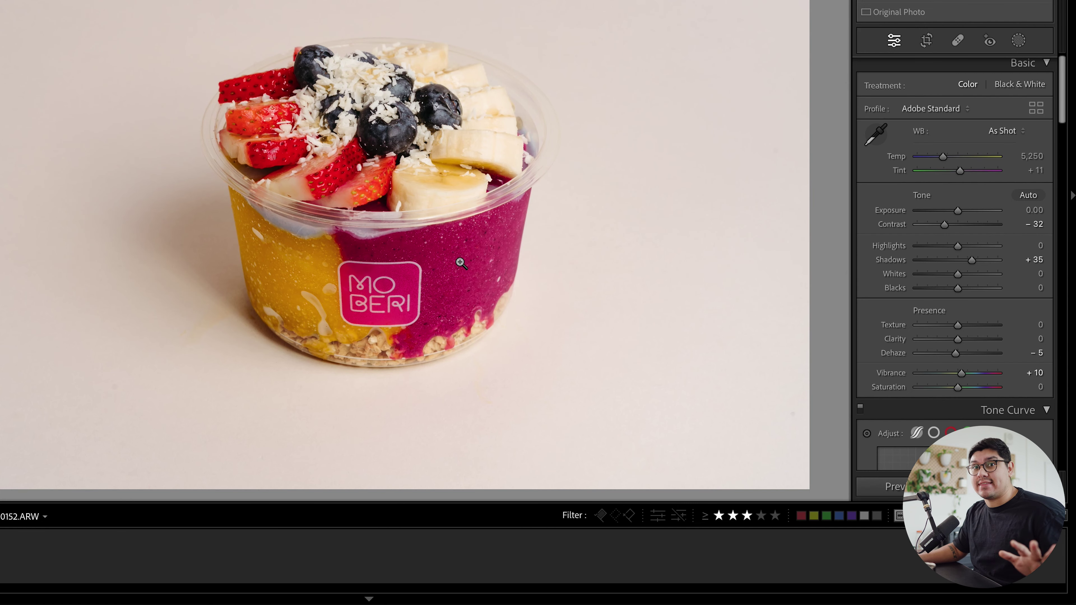
pyautogui.click(269, 291)
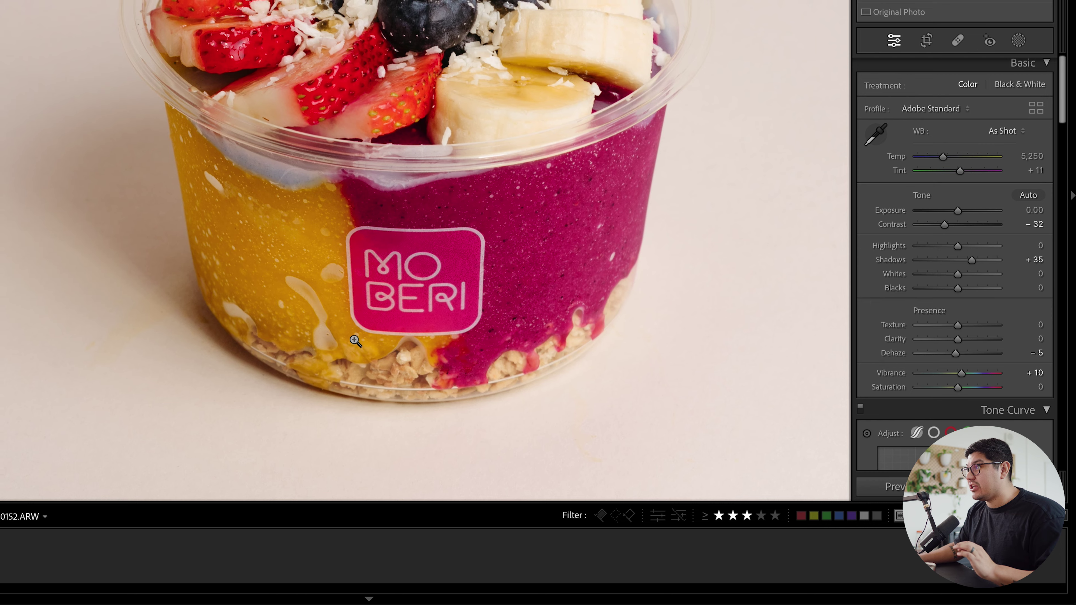
pyautogui.click(355, 341)
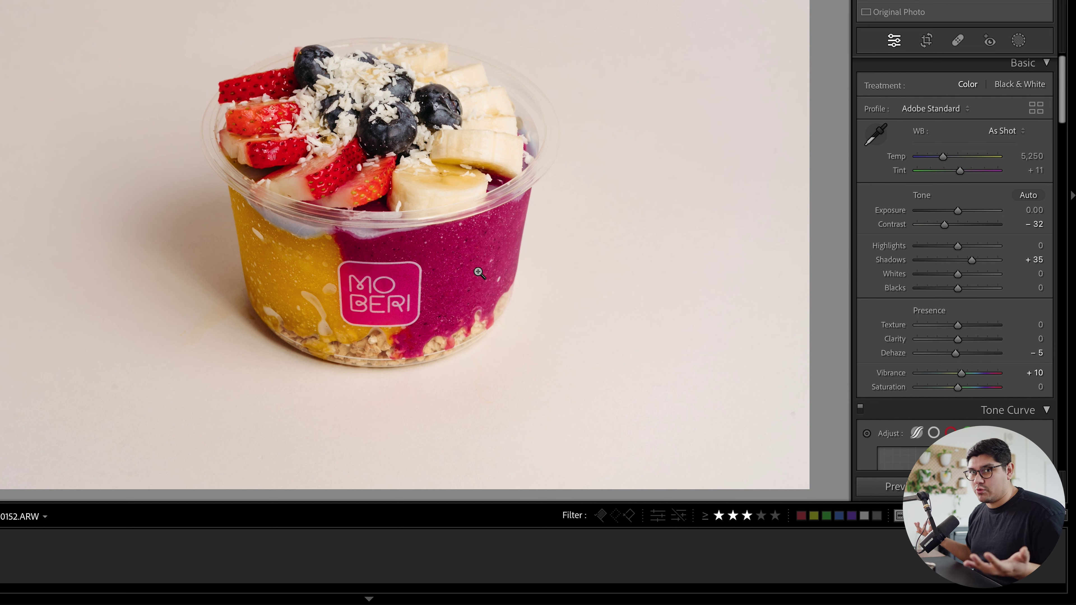
pyautogui.press('\\')
pyautogui.press('\\')
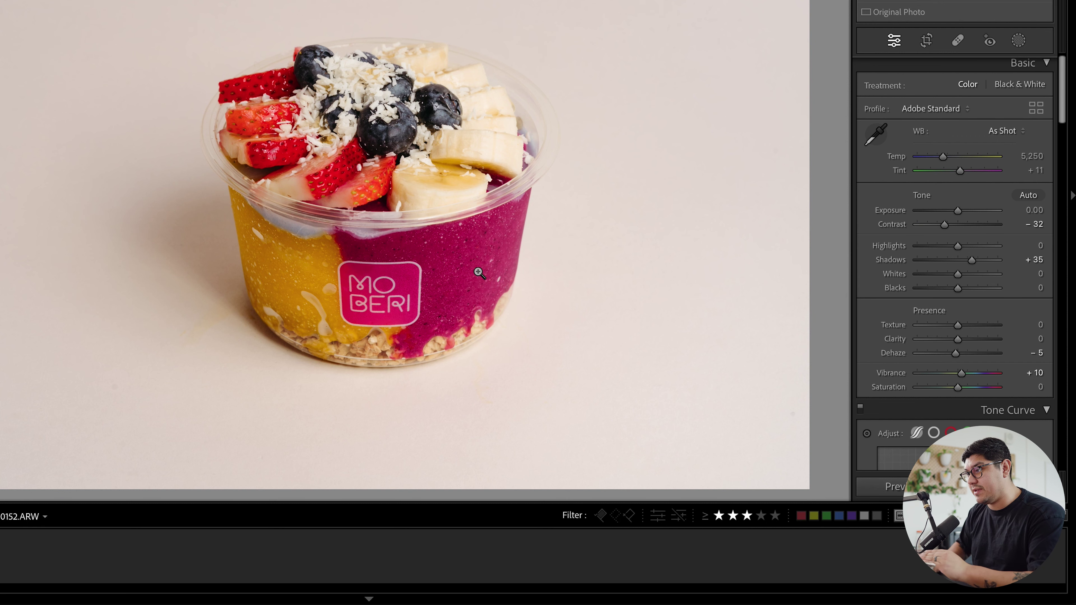
# Filter the filmstrip to five-star photos and review them back to the single smoothie cup photo FX200142.ARW.
pyautogui.press('Left')
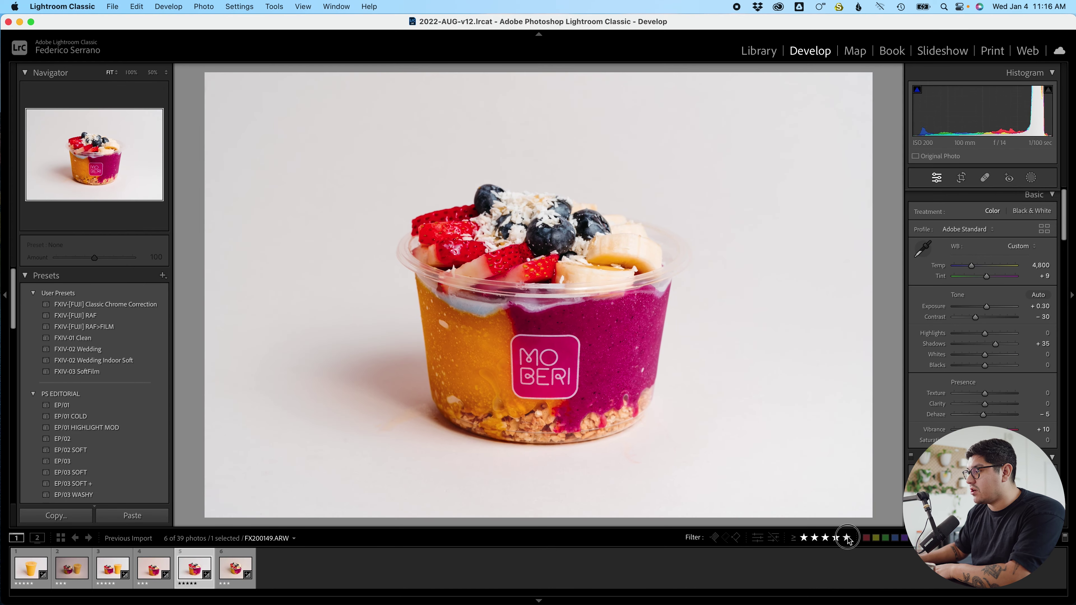
pyautogui.click(774, 516)
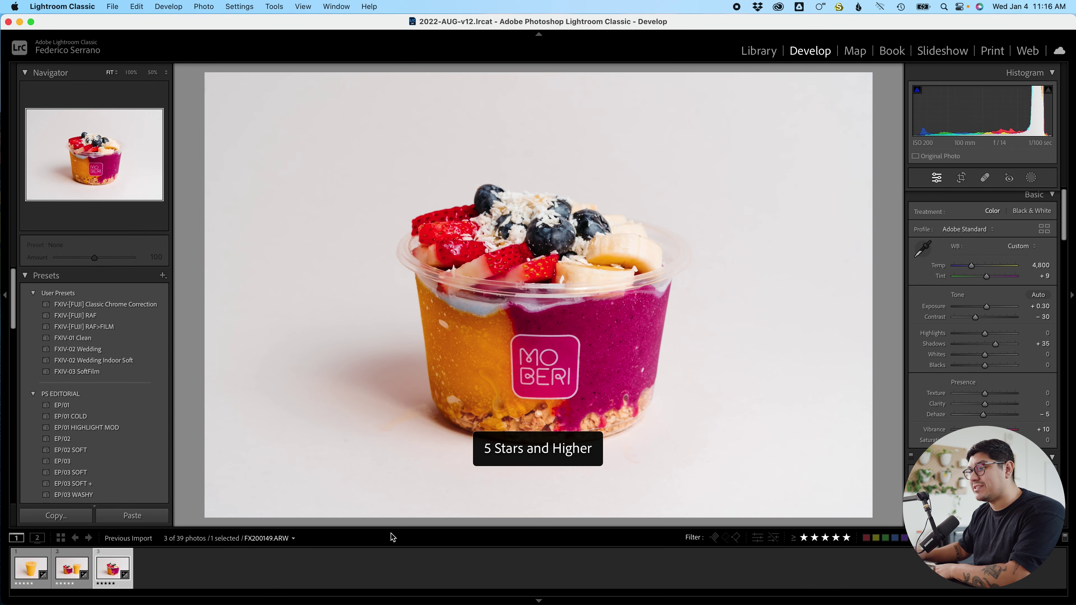
pyautogui.press('Left')
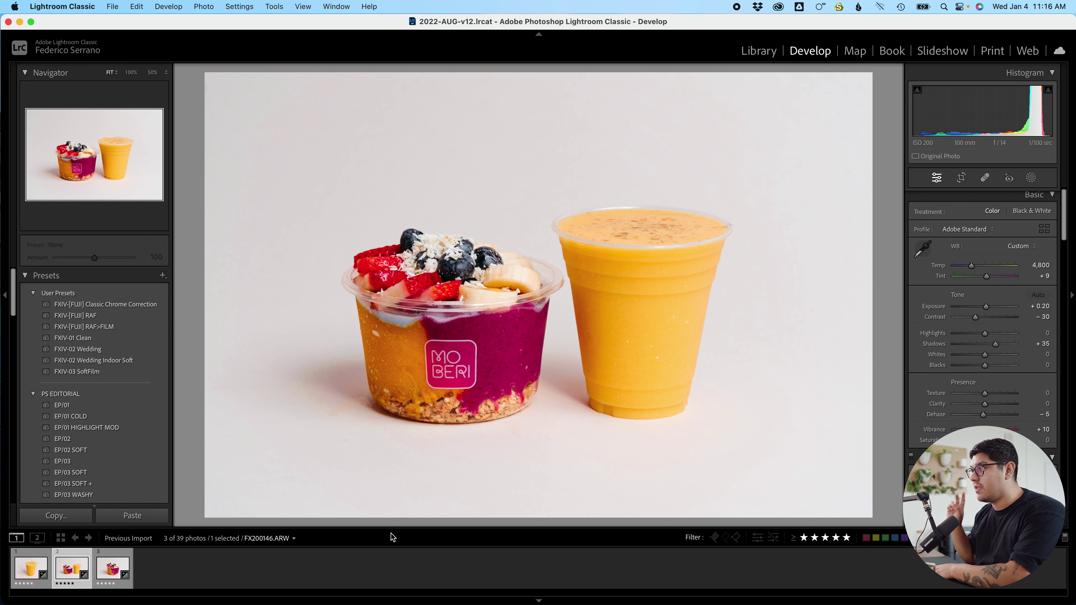
pyautogui.press('Left')
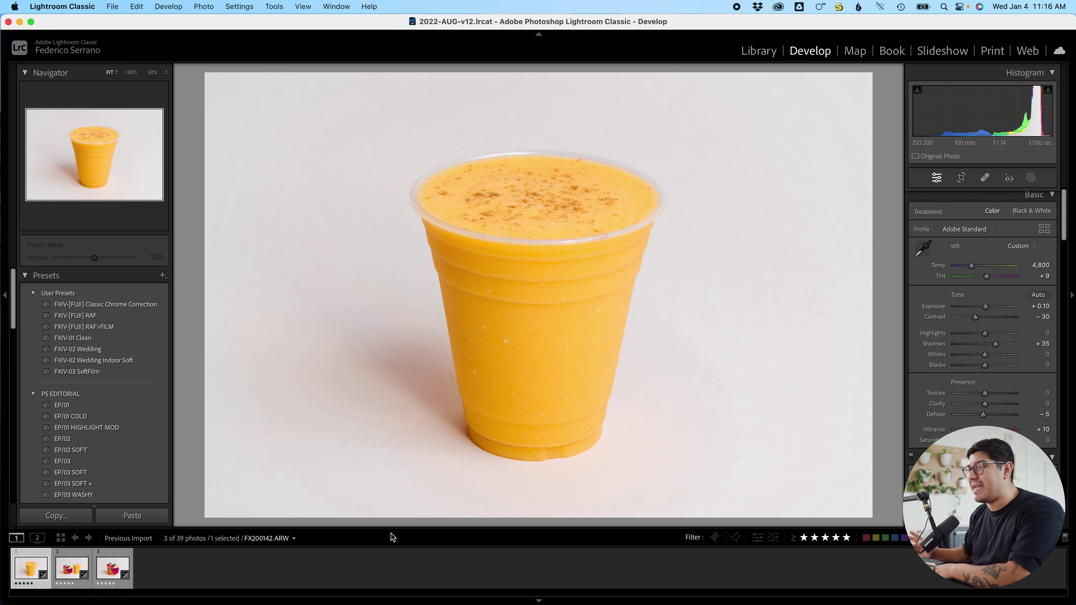
pyautogui.click(510, 216)
pyautogui.moveTo(599, 186); pyautogui.dragTo(588, 120)
pyautogui.click(599, 207)
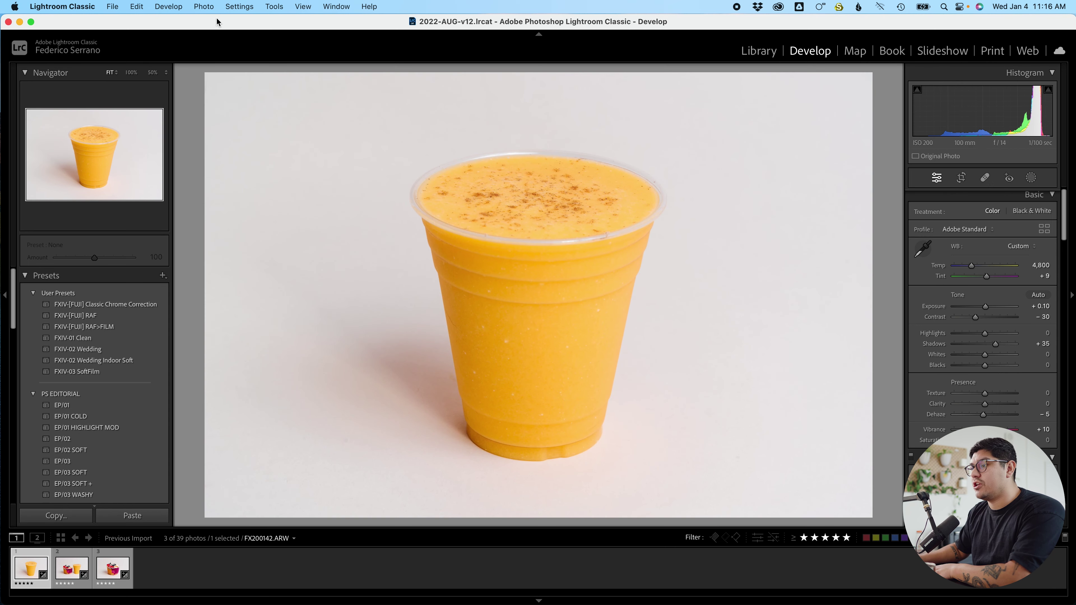
# Minimize Lightroom Classic, switch to Photoshop and bring up the smoothie cup image FX200142.jpg.
pyautogui.click(19, 22)
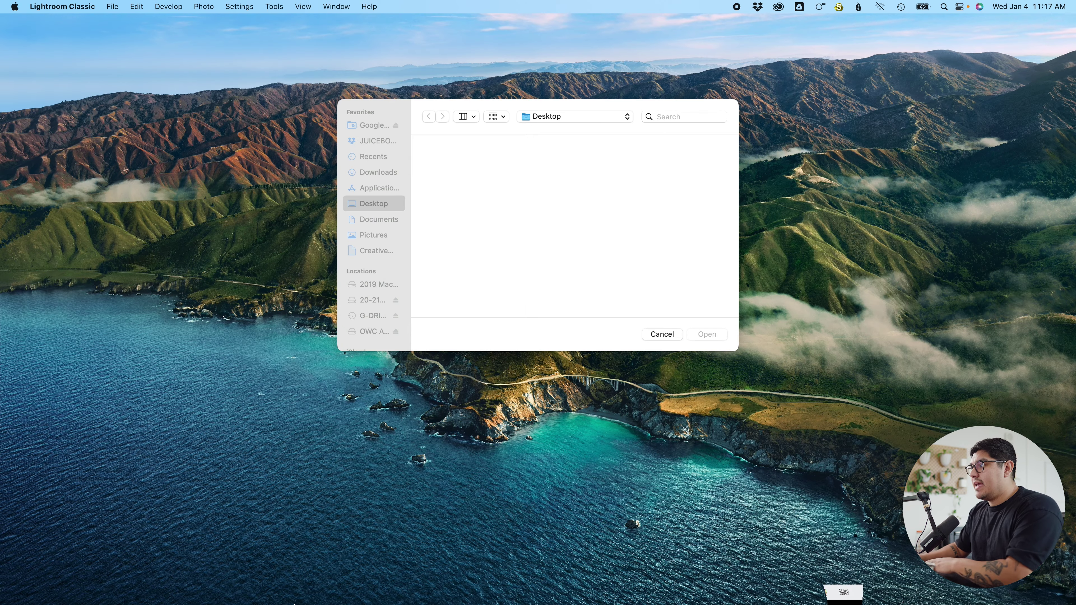
pyautogui.click(441, 579)
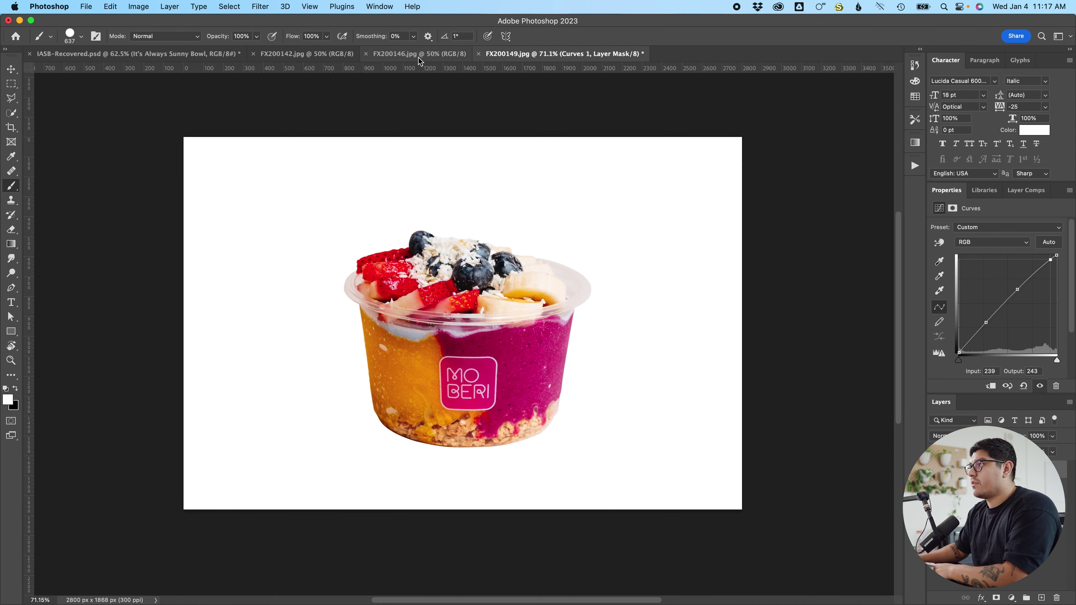
pyautogui.click(419, 54)
pyautogui.click(306, 54)
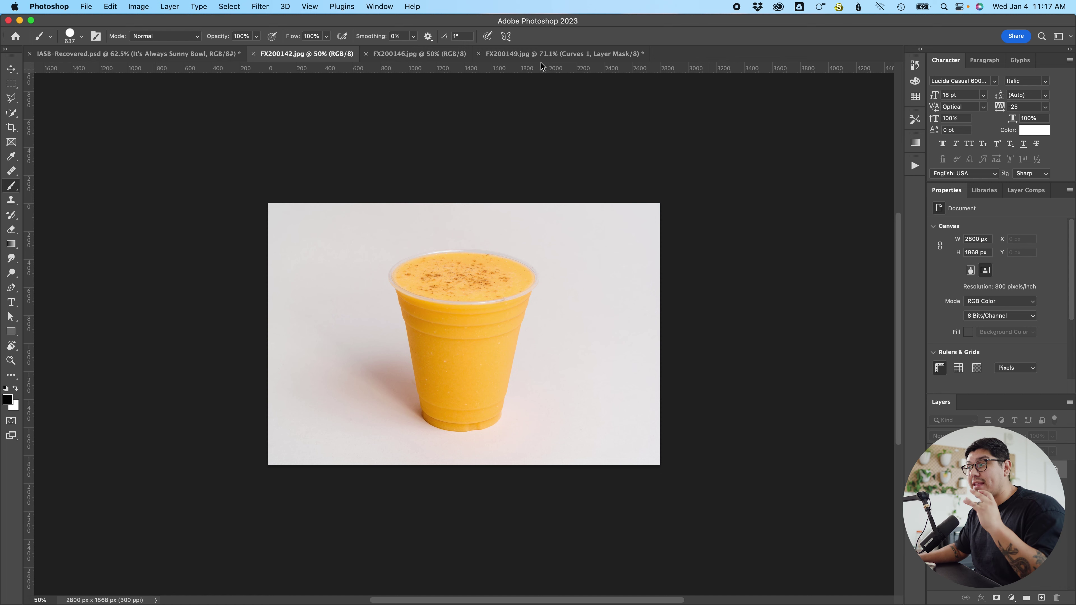
pyautogui.scroll(5, 483, 336)
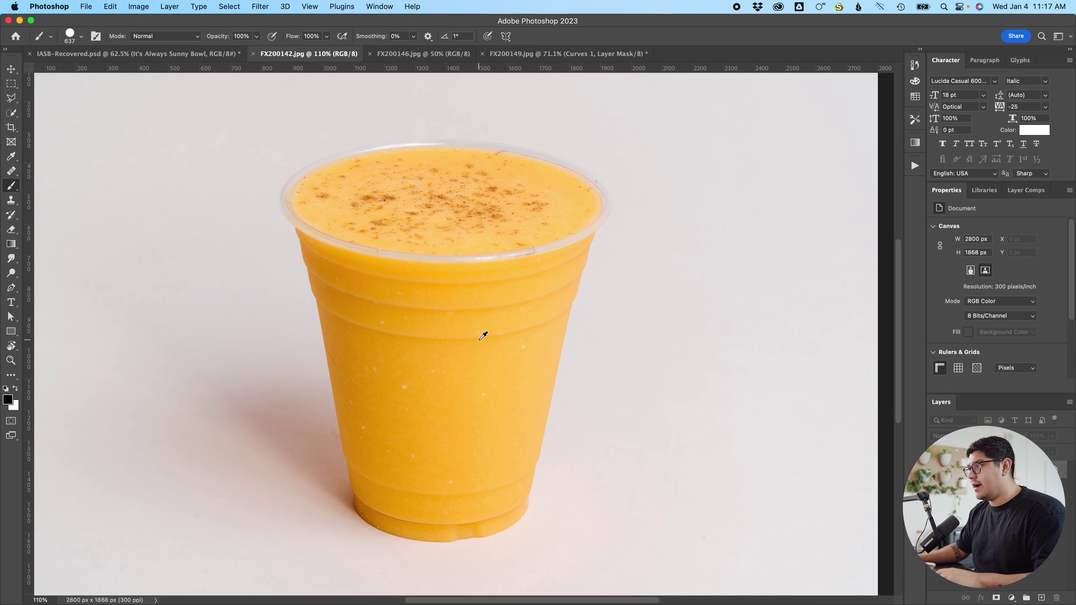
pyautogui.scroll(-3, 482, 336)
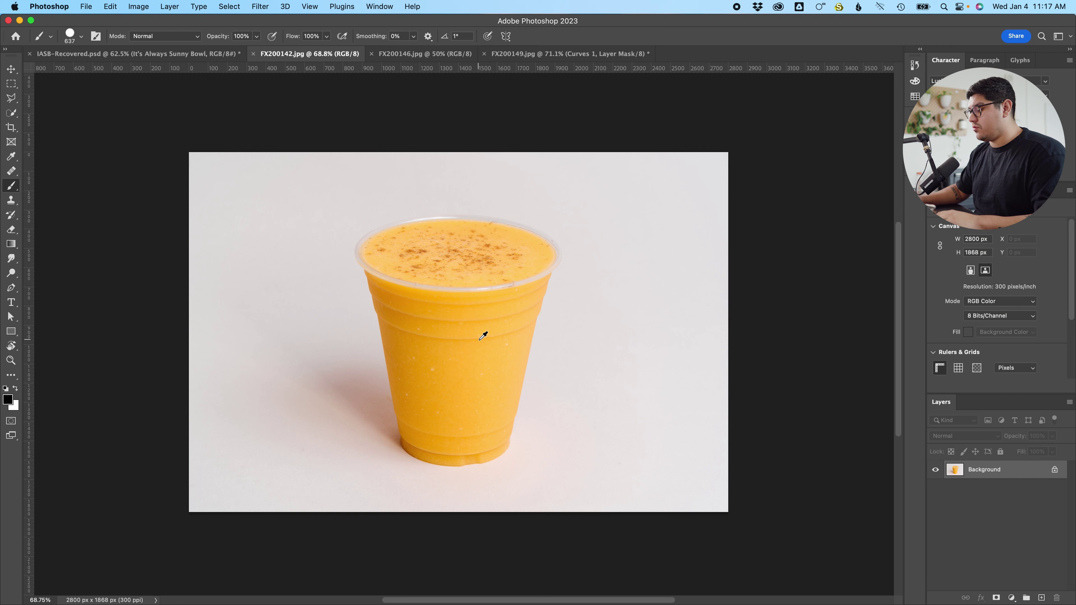
# Duplicate the background layer and darken the copy with Levels, setting the input levels to 78, 0.51 and 246.
pyautogui.press('super+j')
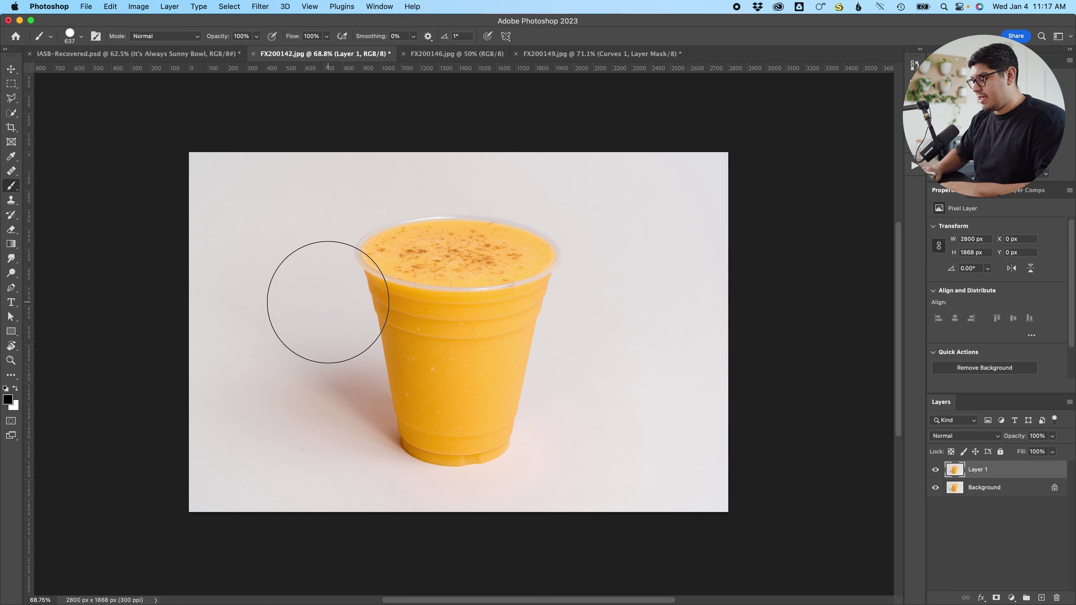
pyautogui.press('super+l')
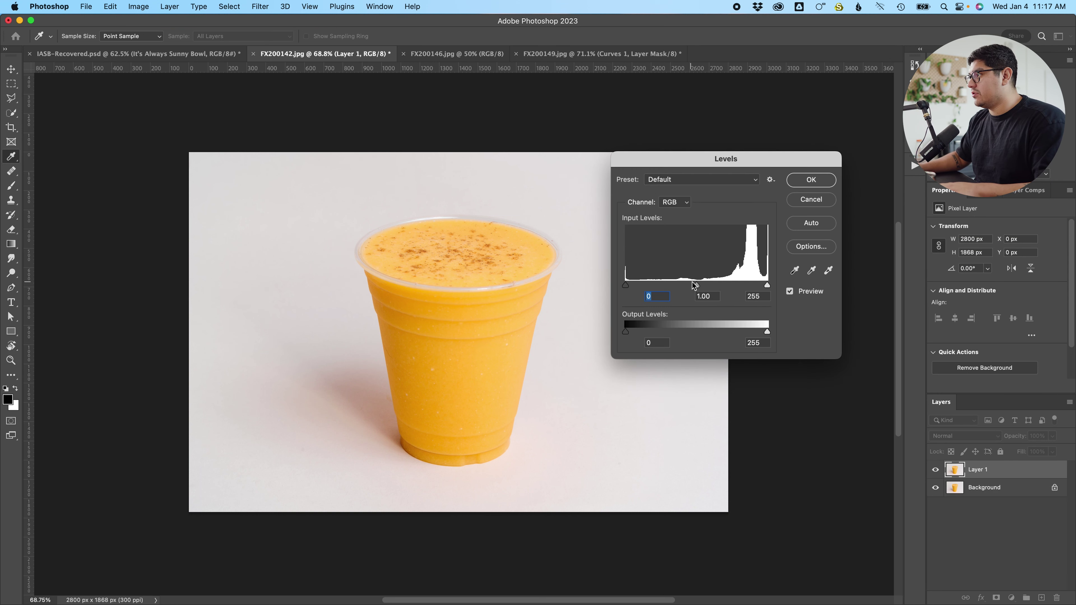
pyautogui.moveTo(626, 285); pyautogui.dragTo(737, 286)
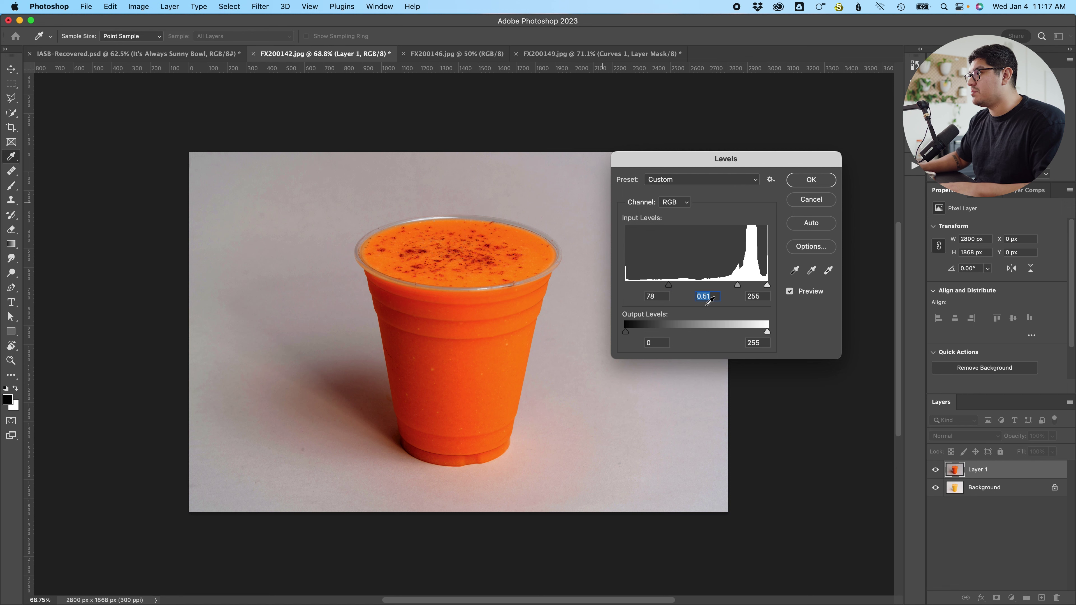
pyautogui.moveTo(769, 288); pyautogui.dragTo(760, 288)
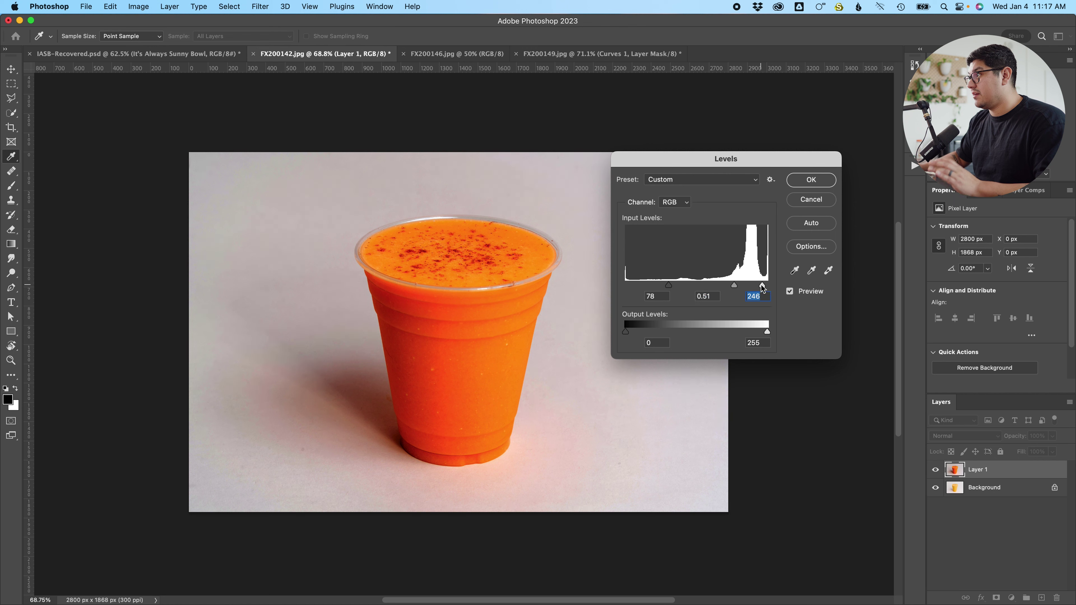
pyautogui.click(811, 180)
# Select the smoothie cup with Select Subject and refine the selection around its rim with the Quick Selection tool.
pyautogui.press('b')
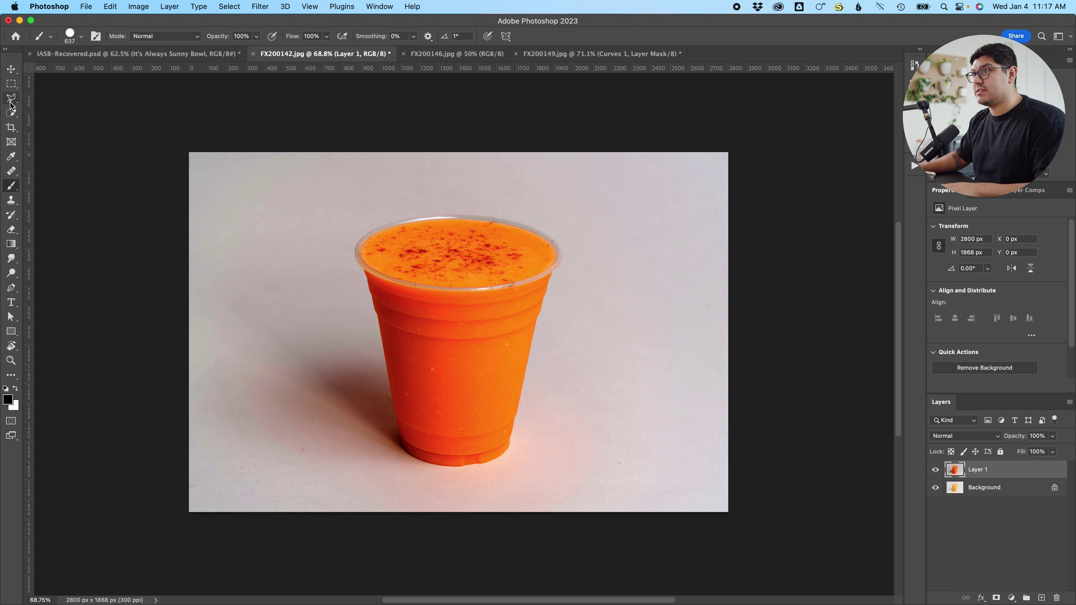
pyautogui.click(10, 115)
pyautogui.click(337, 36)
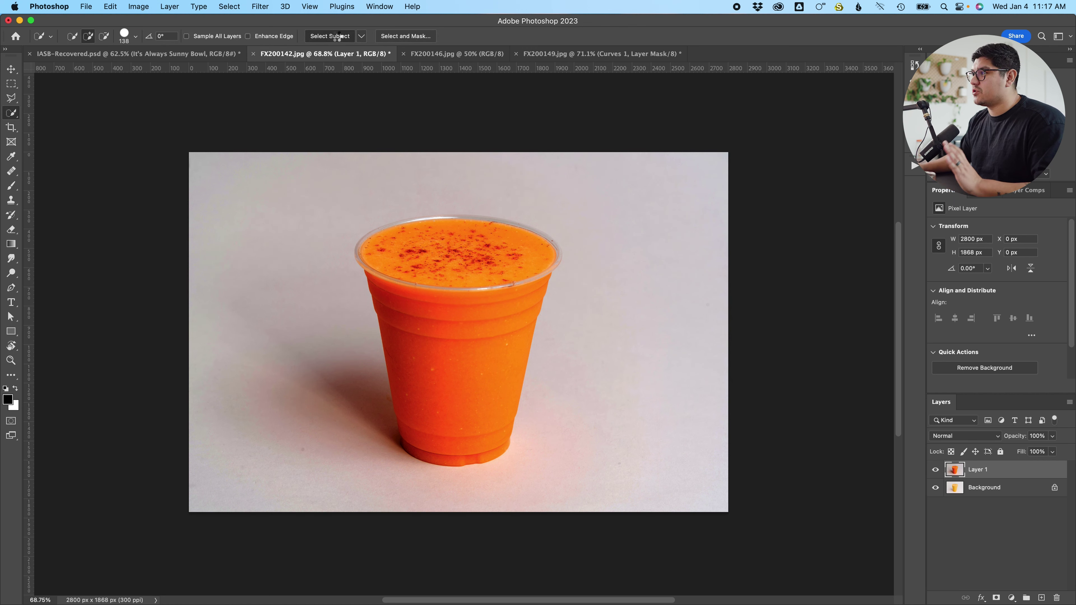
pyautogui.moveTo(369, 242)
pyautogui.mouseDown()
pyautogui.moveTo(452, 229)
pyautogui.moveTo(511, 236)
pyautogui.moveTo(548, 257)
pyautogui.mouseUp()
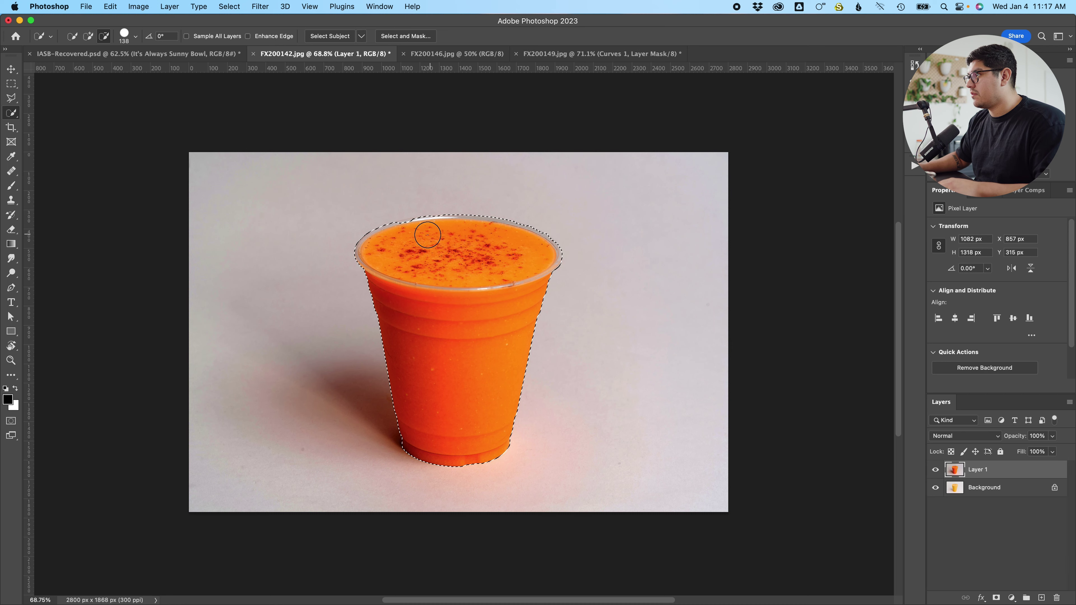
pyautogui.scroll(5, 423, 235)
pyautogui.moveTo(400, 230)
pyautogui.mouseDown()
pyautogui.moveTo(412, 231)
pyautogui.moveTo(388, 240)
pyautogui.moveTo(423, 216)
pyautogui.moveTo(485, 228)
pyautogui.mouseUp()
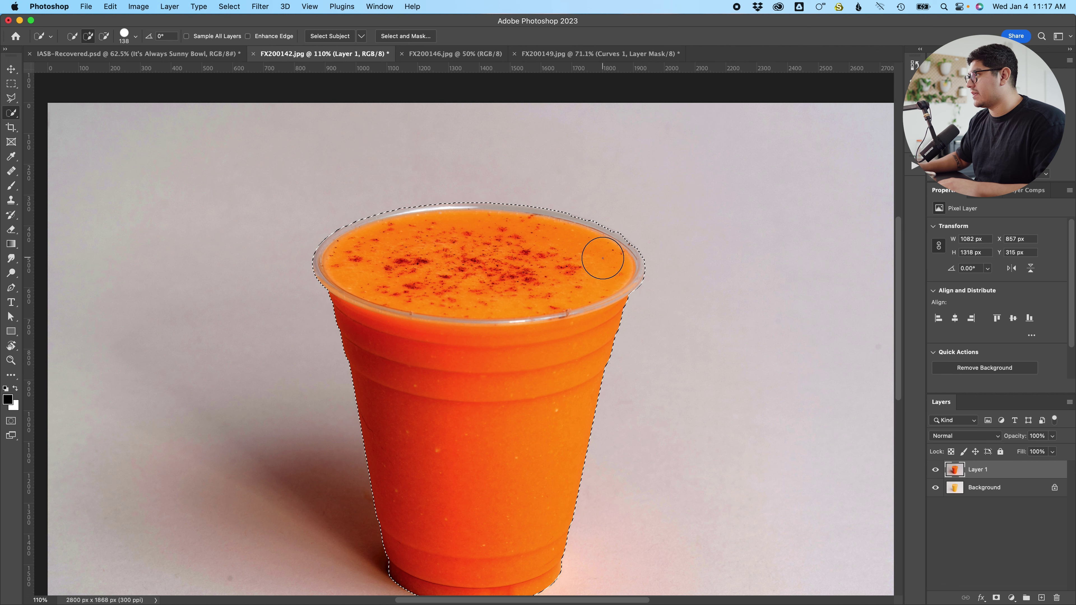
pyautogui.scroll(-3, 557, 338)
pyautogui.scroll(2, 482, 426)
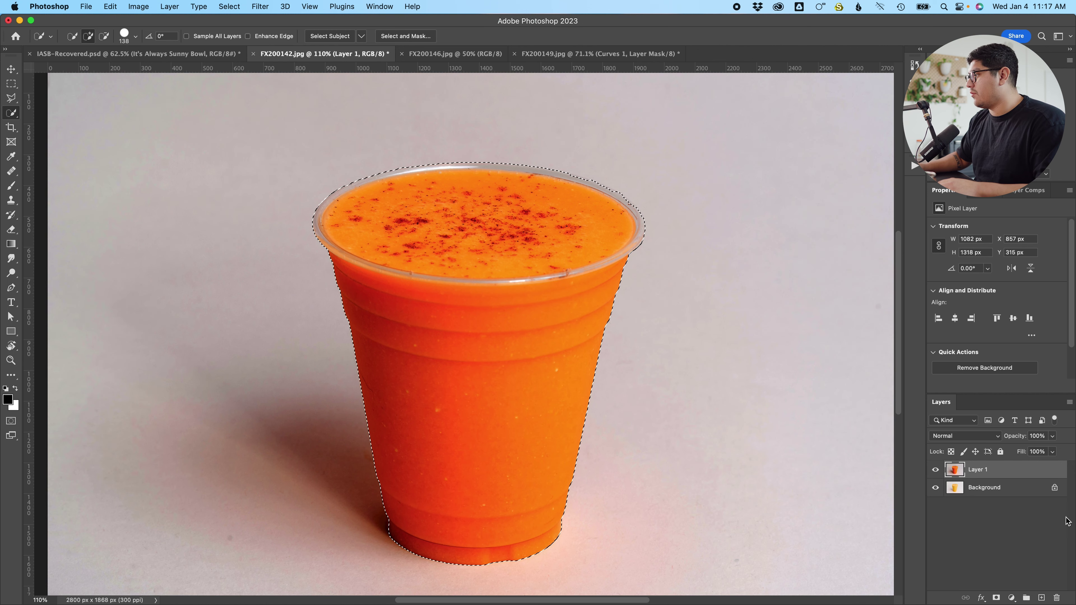
# Hide the darkened copy and mask the original background layer with the cup selection.
pyautogui.click(957, 487)
pyautogui.click(935, 469)
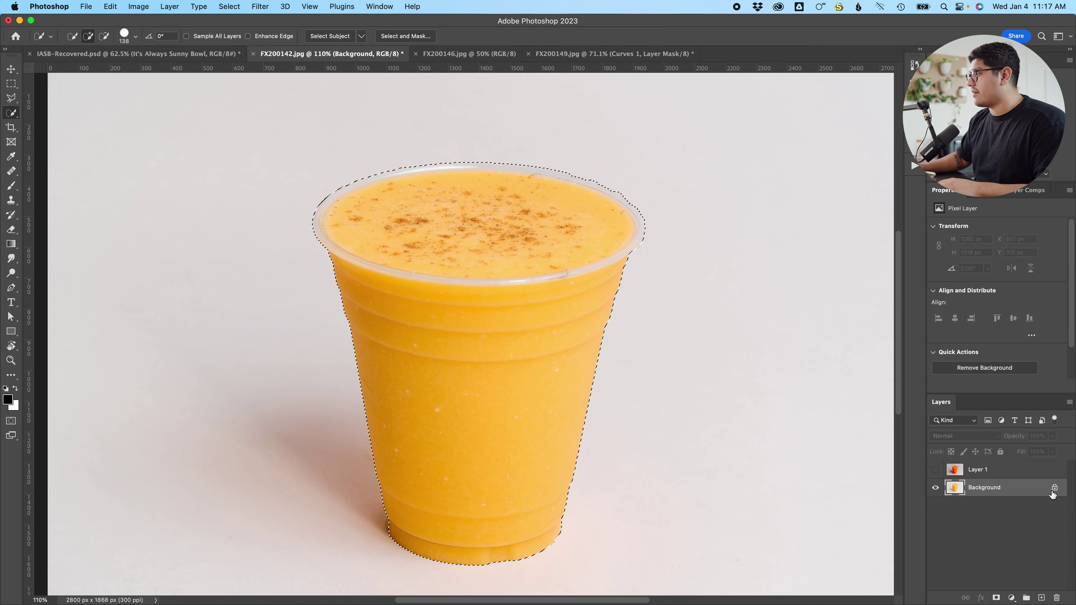
pyautogui.click(995, 597)
pyautogui.scroll(-3, 610, 377)
pyautogui.scroll(3, 609, 377)
pyautogui.scroll(-3, 610, 377)
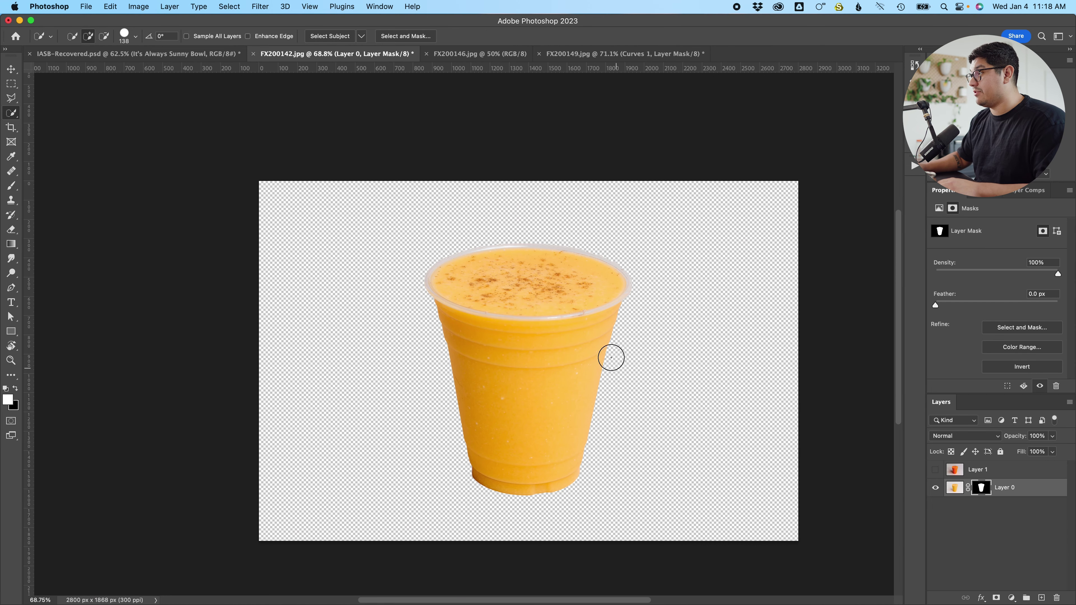
# Add a black (000000) solid color fill layer and place it beneath the masked cup layer.
pyautogui.click(1011, 598)
pyautogui.click(1025, 343)
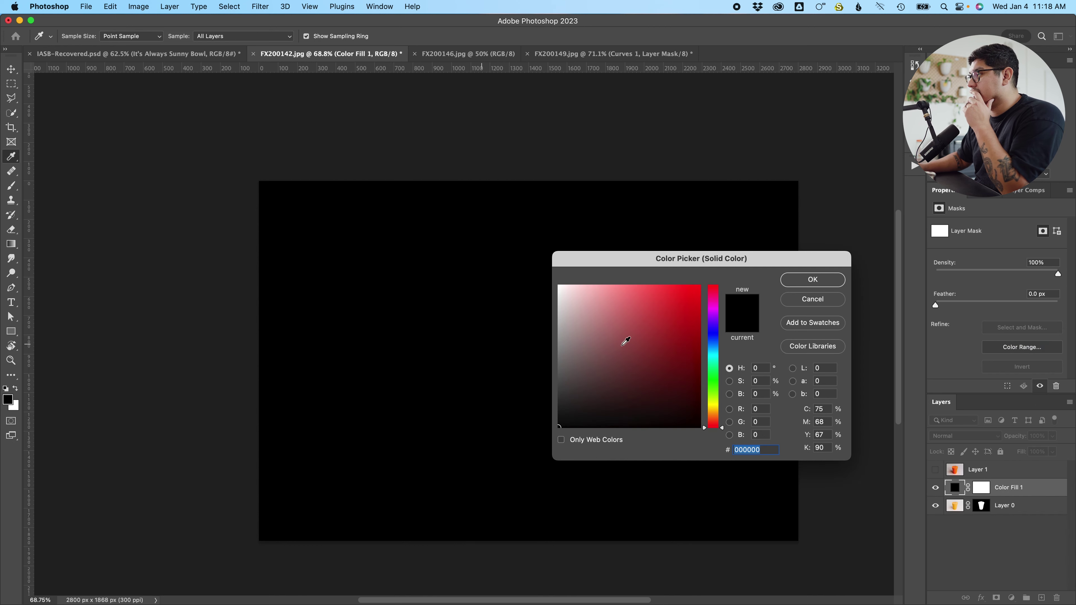
pyautogui.click(812, 280)
pyautogui.press('w')
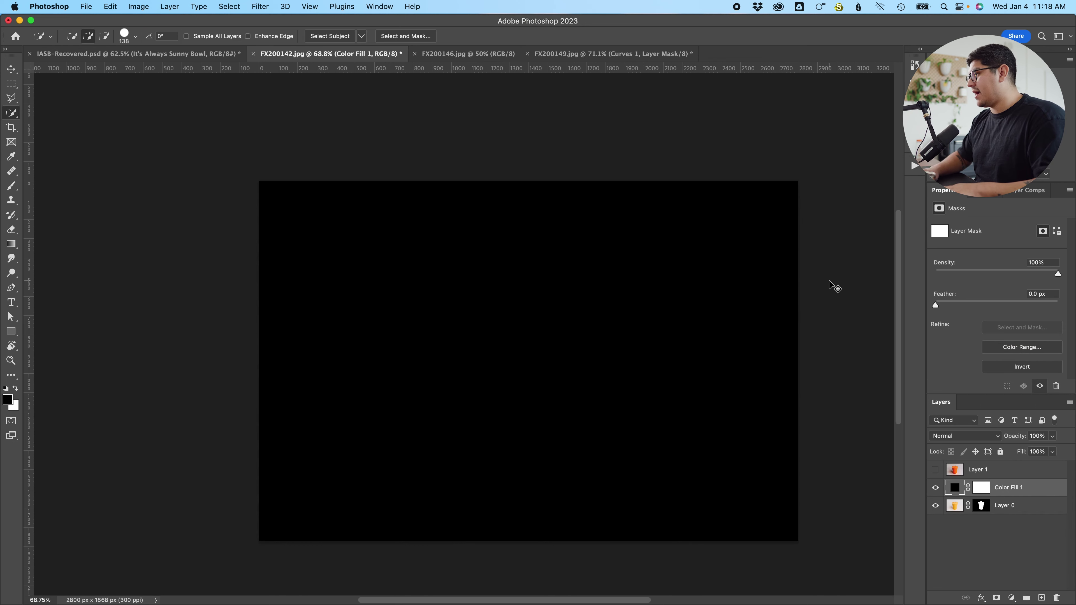
pyautogui.press('super+bracketleft')
pyautogui.scroll(3, 653, 289)
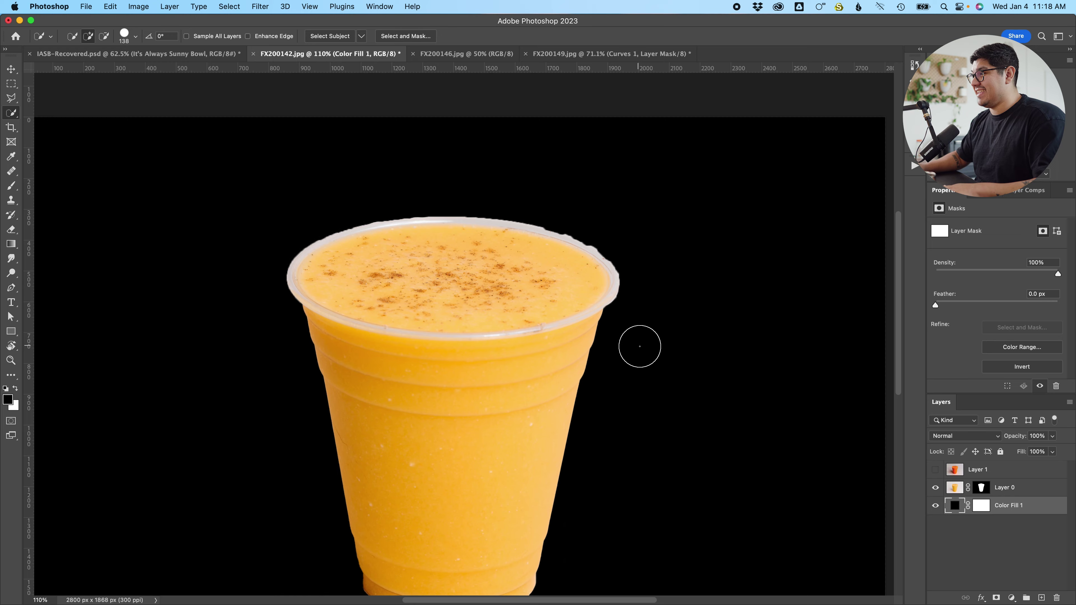
# Target the layer mask on Layer 0 and temporarily disable it to expose the original photo around the cup's base.
pyautogui.scroll(-4, 640, 346)
pyautogui.scroll(5, 463, 424)
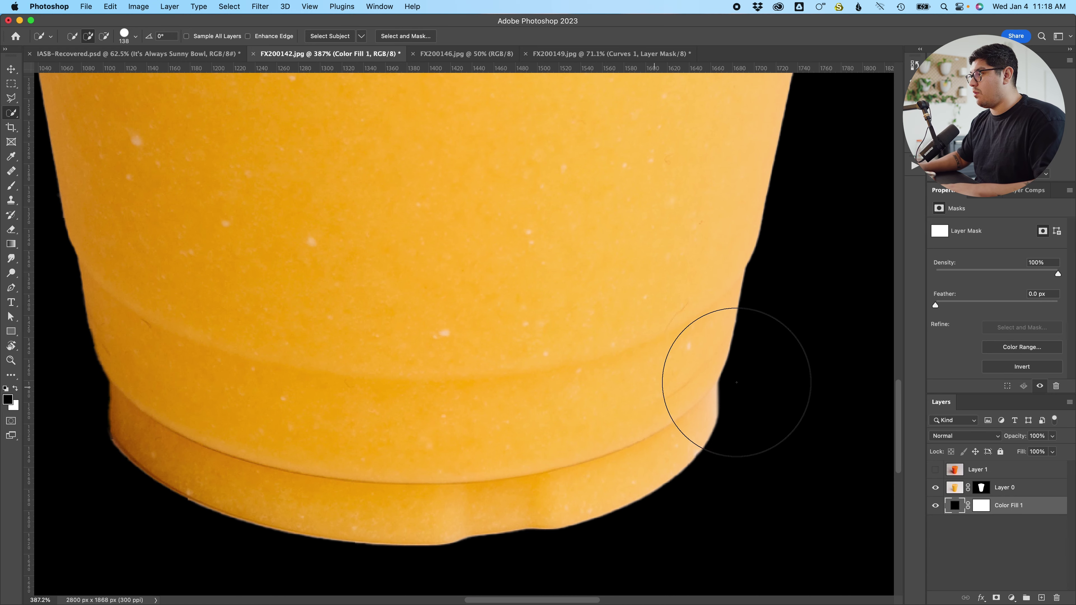
pyautogui.moveTo(298, 445); pyautogui.dragTo(523, 423)
pyautogui.scroll(2, 288, 393)
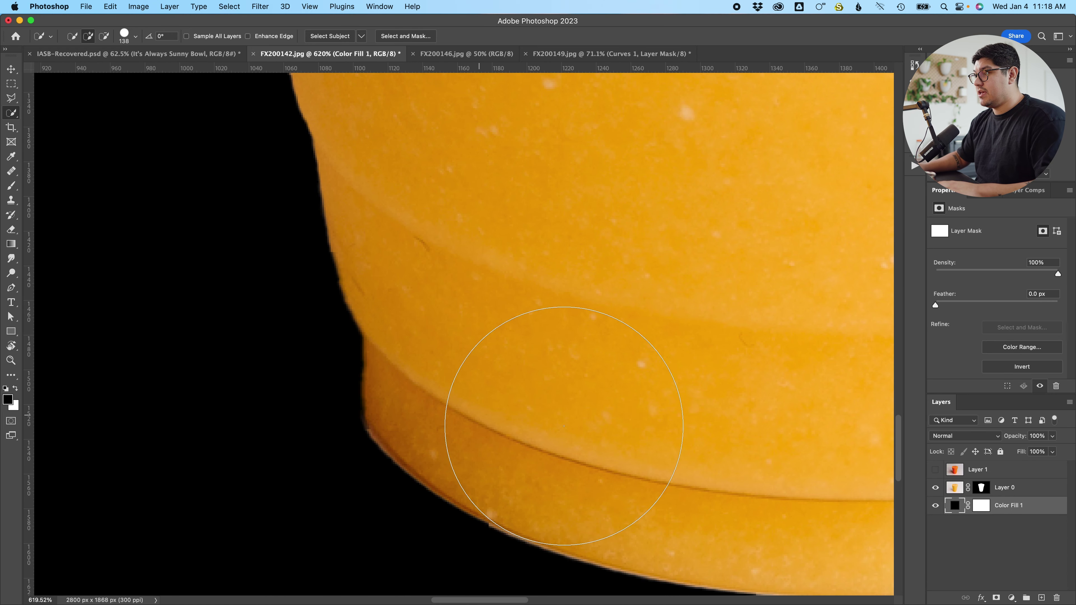
pyautogui.click(981, 489)
pyautogui.press('x')
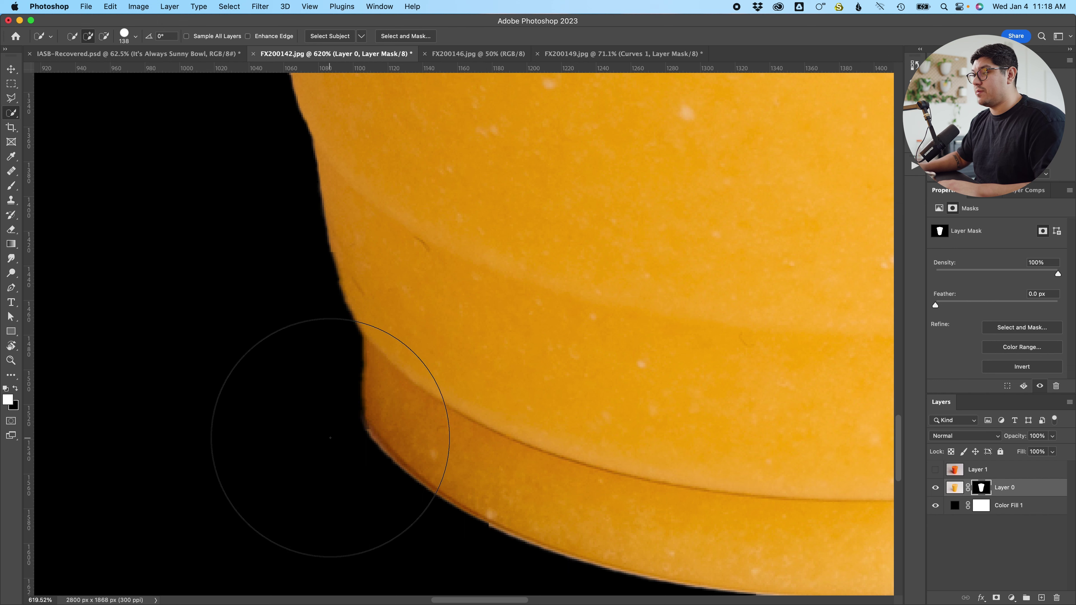
pyautogui.moveTo(558, 441)
pyautogui.mouseDown()
pyautogui.moveTo(396, 341)
pyautogui.moveTo(298, 337)
pyautogui.moveTo(520, 385)
pyautogui.moveTo(398, 355)
pyautogui.mouseUp()
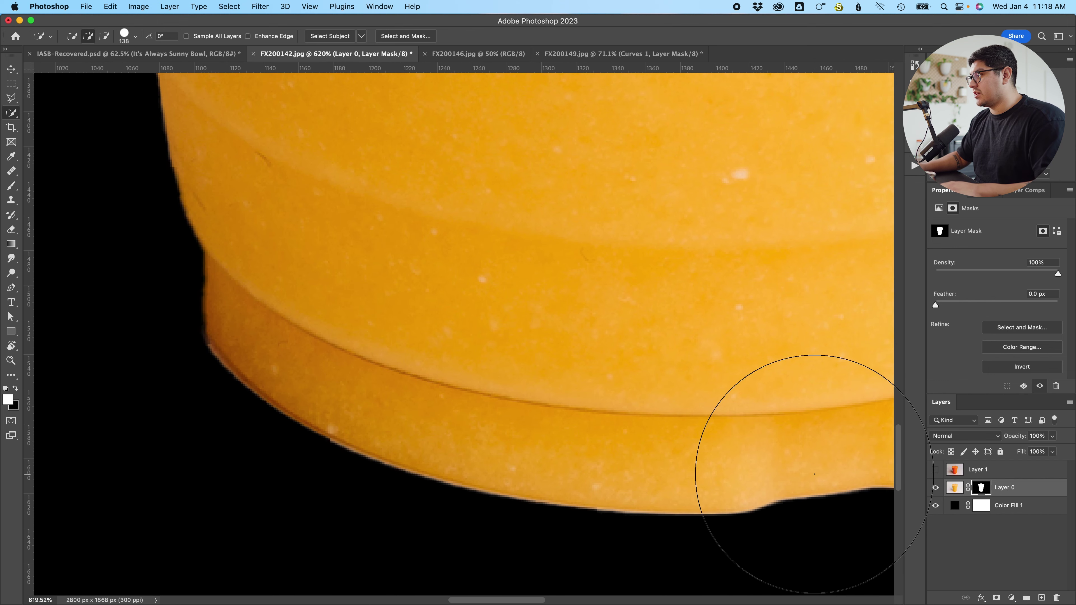
pyautogui.keyDown('shift'); pyautogui.click(979, 487); pyautogui.keyUp('shift')
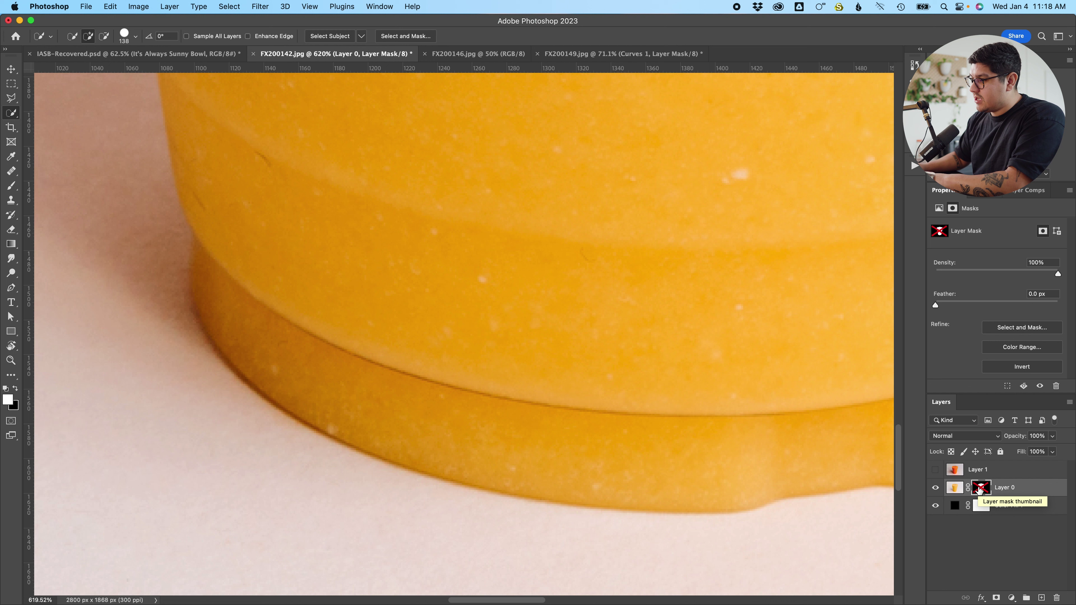
# Trace the cup's lower-left edge with a closed Pen path and convert it to a selection with a 0-pixel feather radius.
pyautogui.press('p')
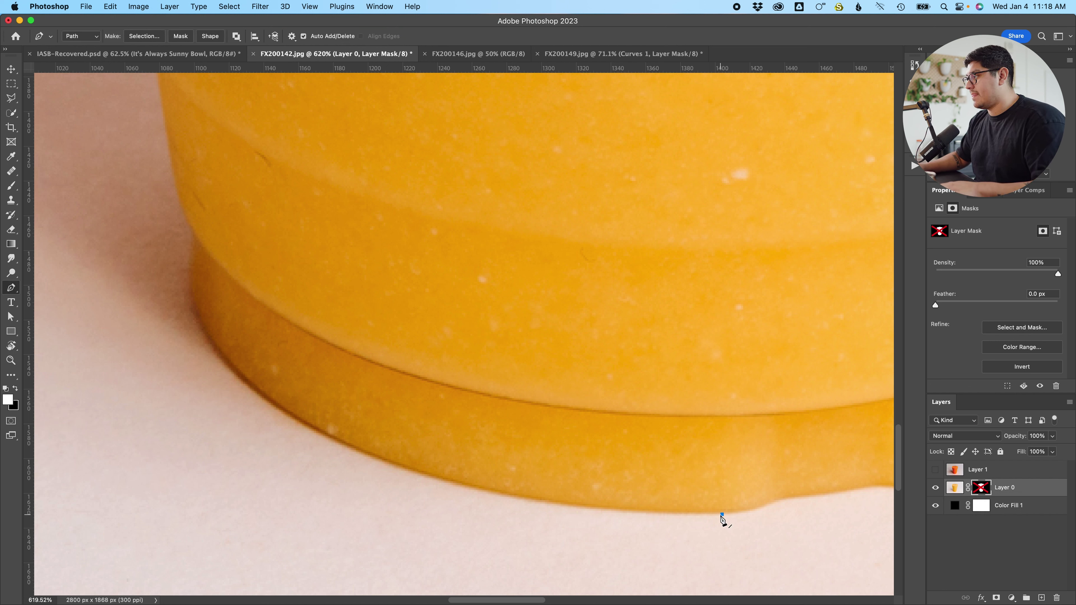
pyautogui.moveTo(285, 409); pyautogui.dragTo(122, 300)
pyautogui.hotkey('ctrl', 'z')
pyautogui.moveTo(606, 509); pyautogui.dragTo(562, 507)
pyautogui.moveTo(388, 461); pyautogui.dragTo(340, 440)
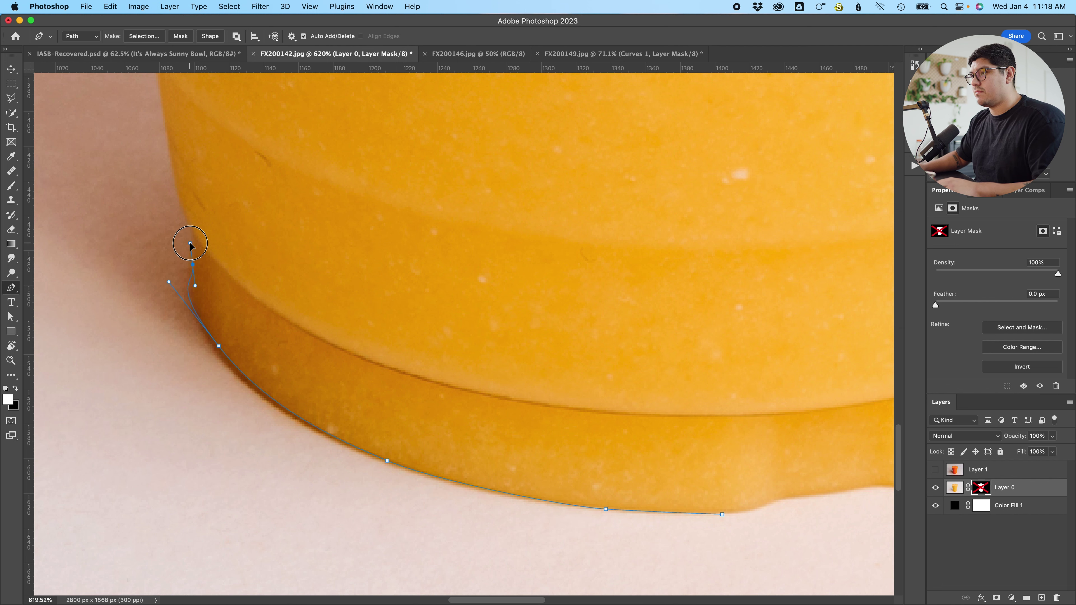
pyautogui.click(193, 229)
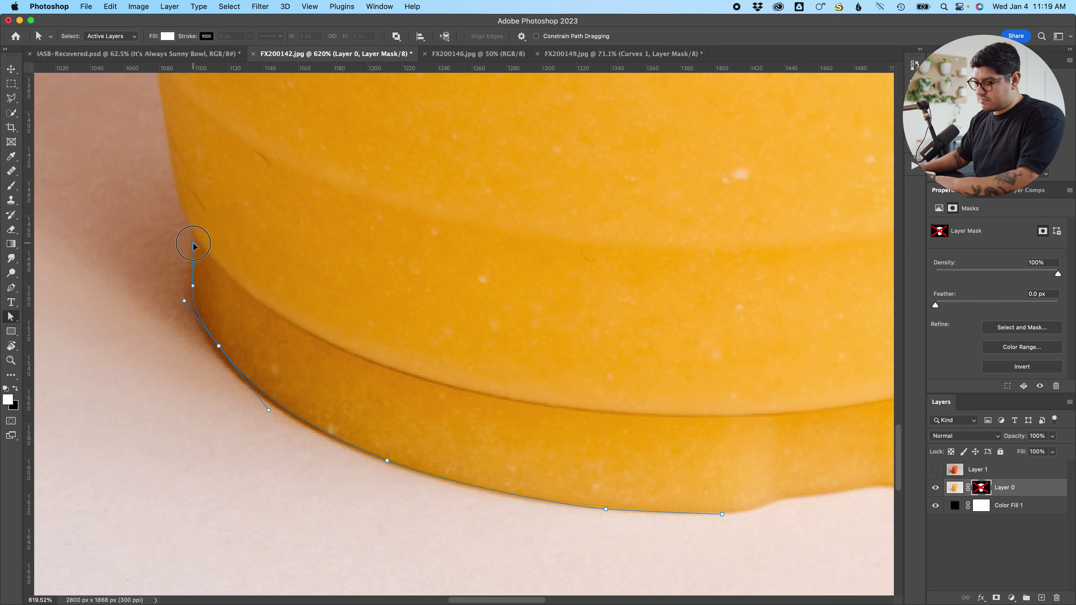
pyautogui.scroll(5, 191, 254)
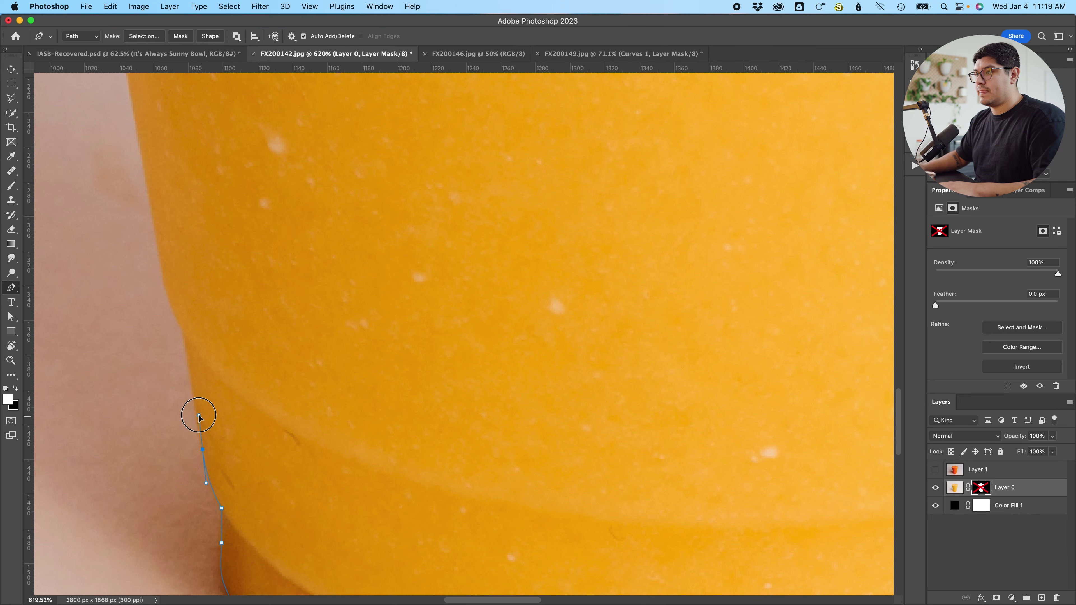
pyautogui.scroll(-5, 557, 292)
pyautogui.moveTo(564, 344); pyautogui.dragTo(577, 405)
pyautogui.click(127, 37)
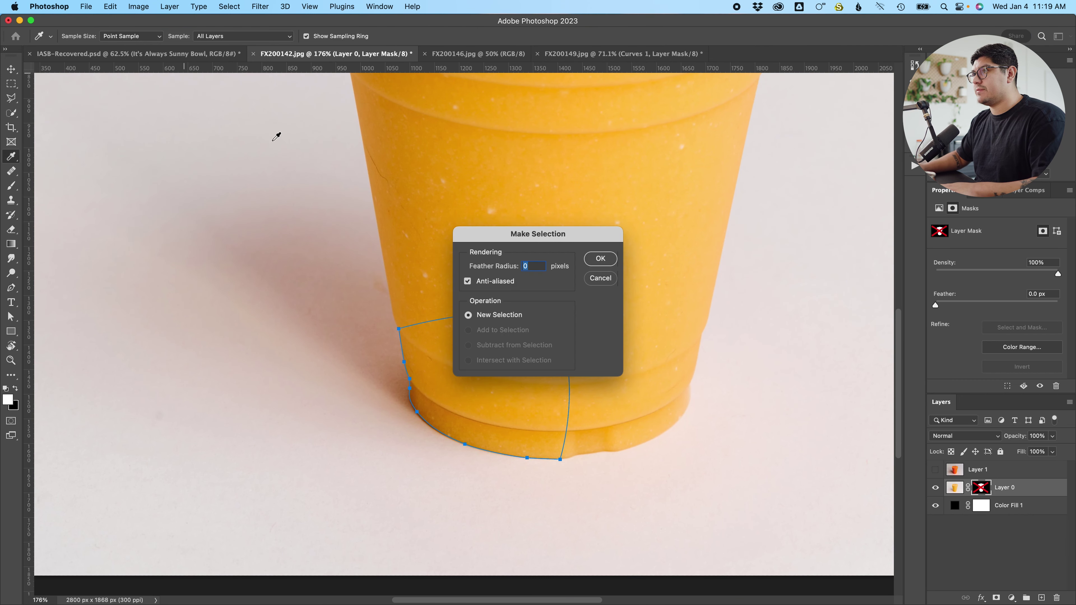
pyautogui.click(600, 259)
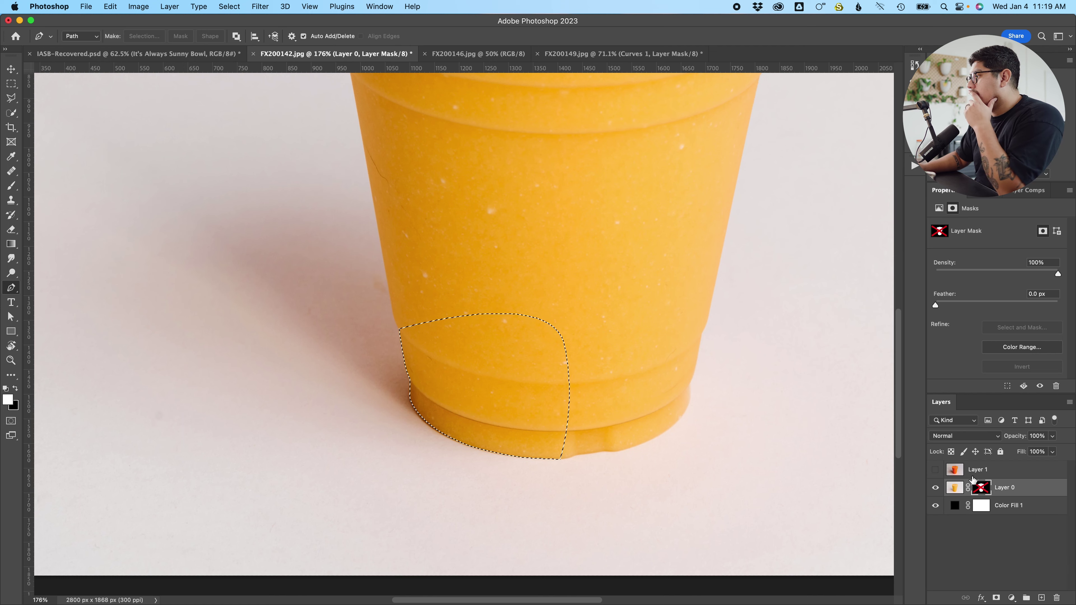
# Re-enable the cup's mask, overlay it in red, and paint white inside the selection to restore the lower-left edge.
pyautogui.keyDown('shift'); pyautogui.click(981, 487); pyautogui.keyUp('shift')
pyautogui.scroll(3, 511, 443)
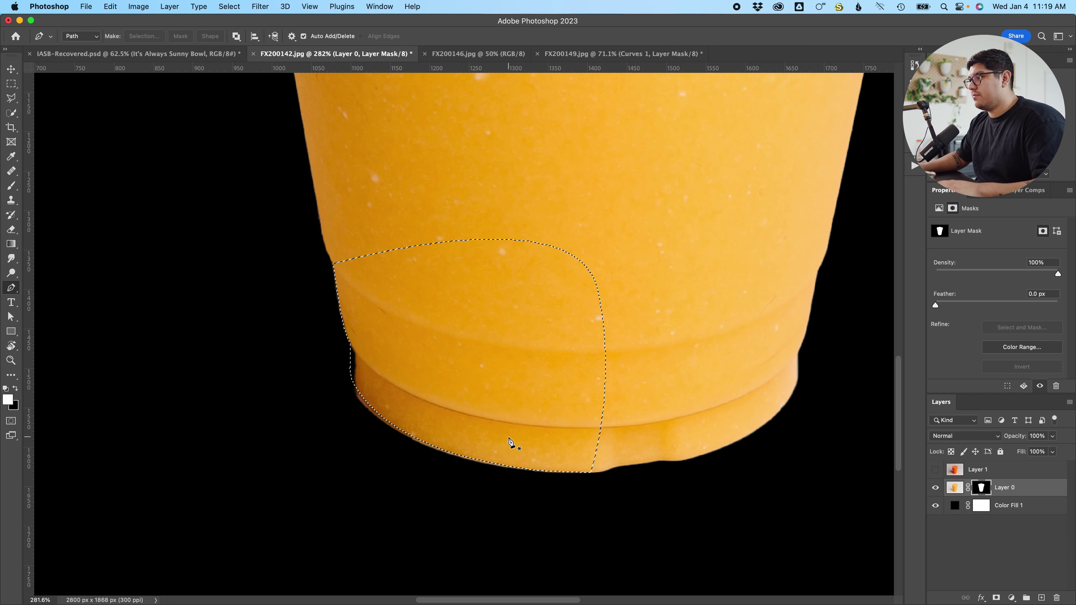
pyautogui.press('b')
pyautogui.press('\\')
pyautogui.click(564, 364)
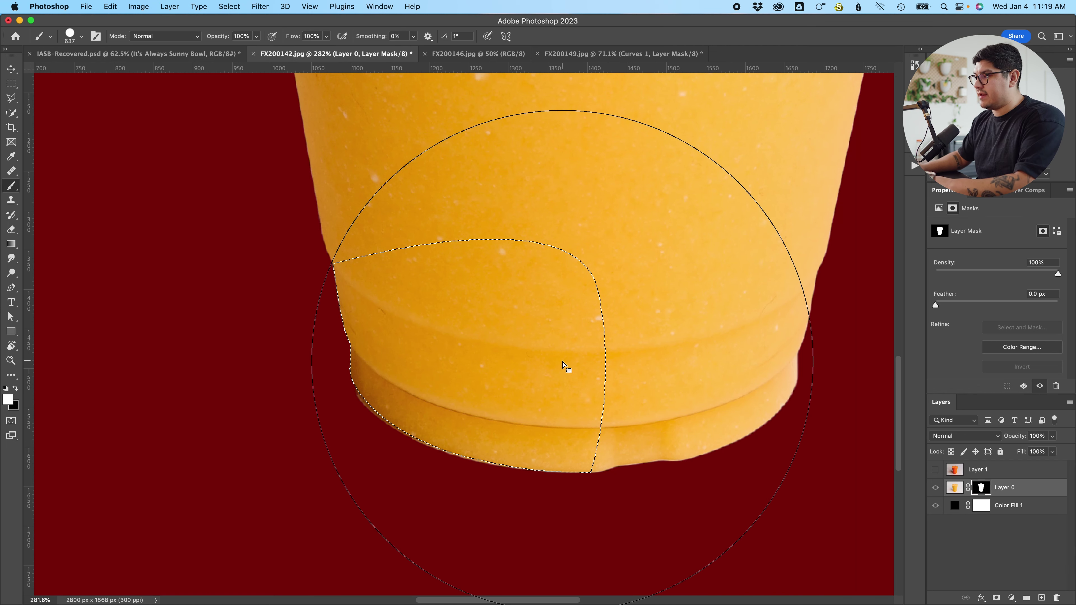
# Invert the selection, paint the mask black outside the cup's lower-left edge, and deselect.
pyautogui.press('l')
pyautogui.rightClick(530, 340)
pyautogui.click(595, 363)
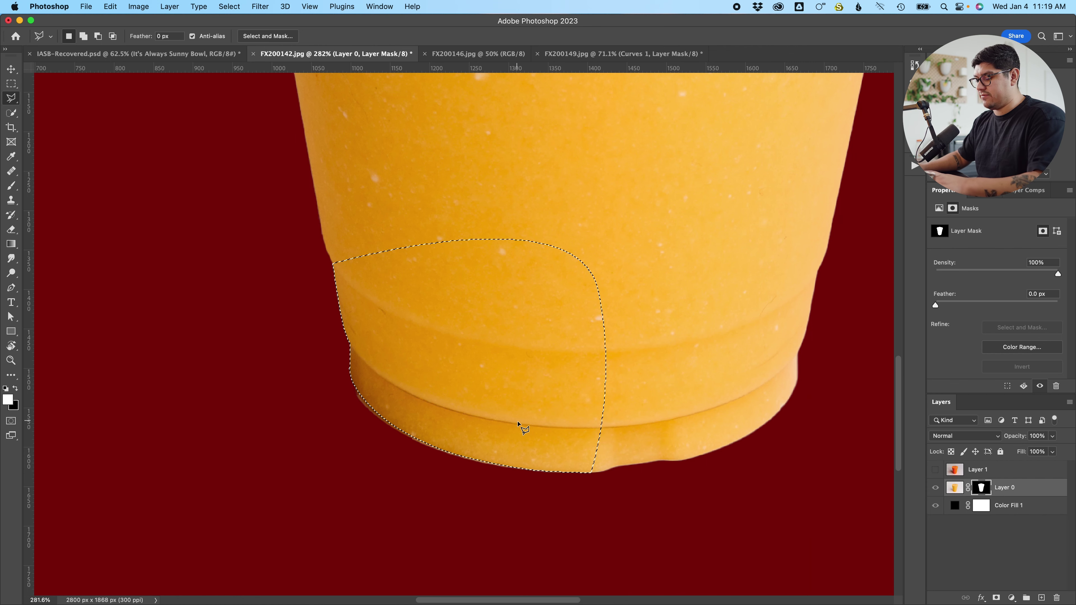
pyautogui.press('b')
pyautogui.moveTo(507, 379)
pyautogui.mouseDown()
pyautogui.moveTo(250, 384)
pyautogui.moveTo(191, 399)
pyautogui.mouseUp()
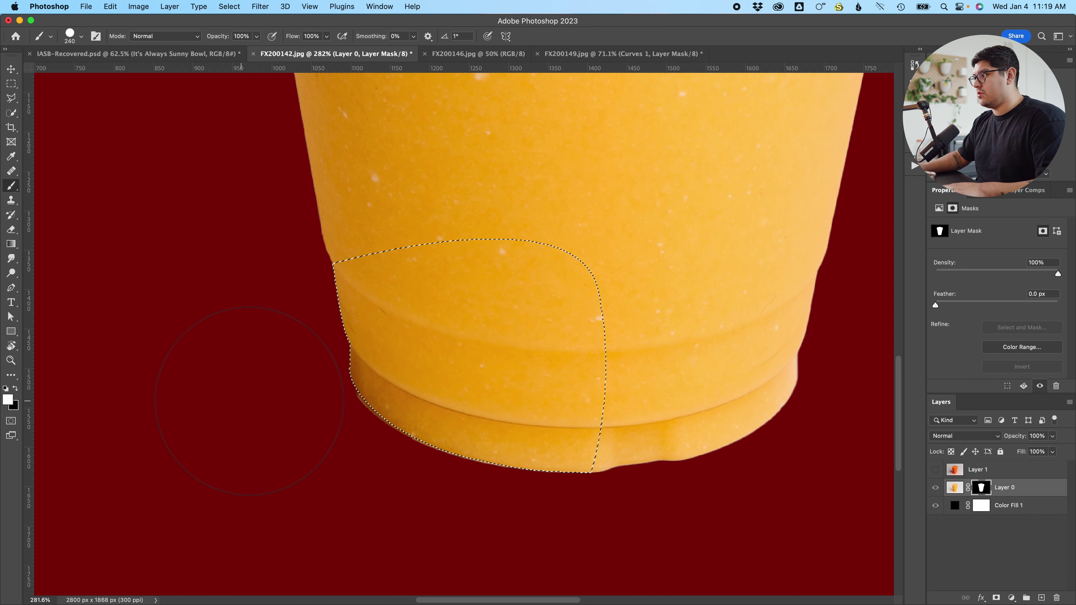
pyautogui.moveTo(368, 413); pyautogui.dragTo(250, 401)
pyautogui.moveTo(335, 421); pyautogui.dragTo(537, 468)
pyautogui.press('super+z')
pyautogui.press('x')
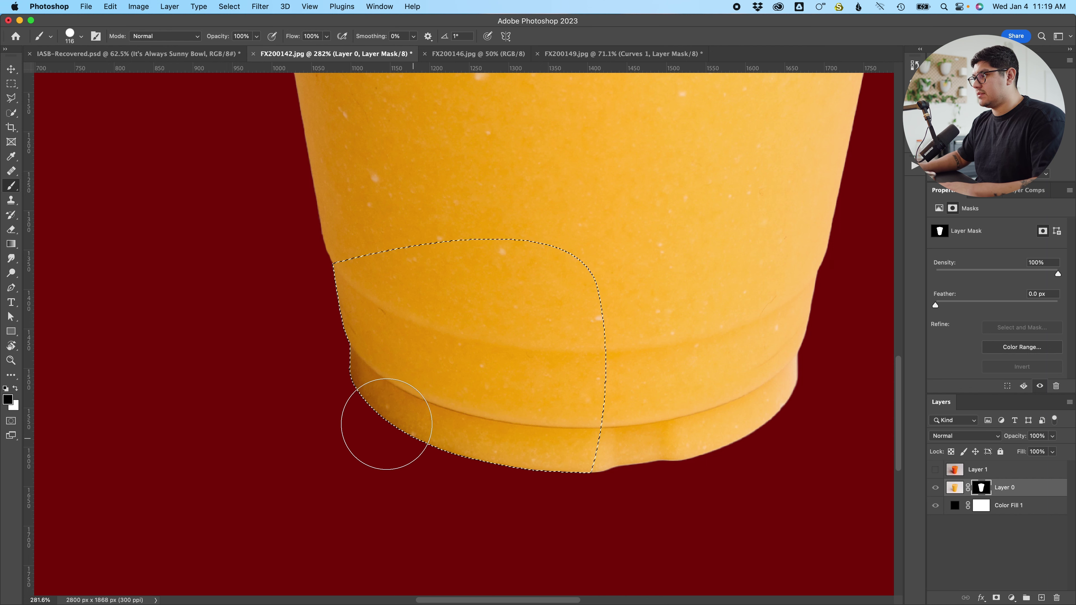
pyautogui.press('super+d')
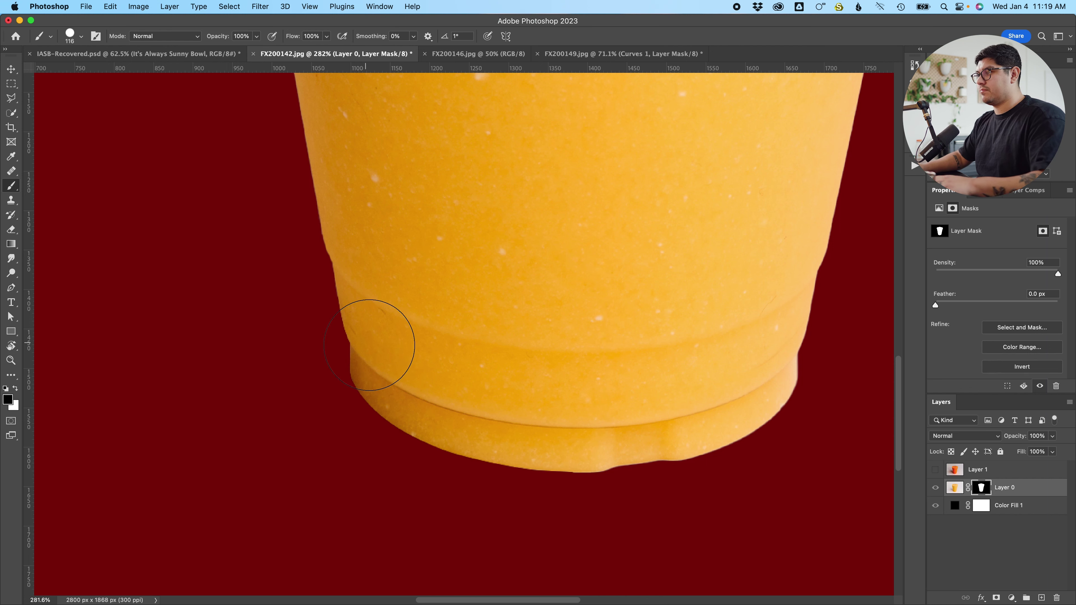
# Trace the cup's lower-right base edge with the Pen tool and turn the path into a selection for the Brush.
pyautogui.hscroll(3, 443, 421)
pyautogui.scroll(5, 485, 422)
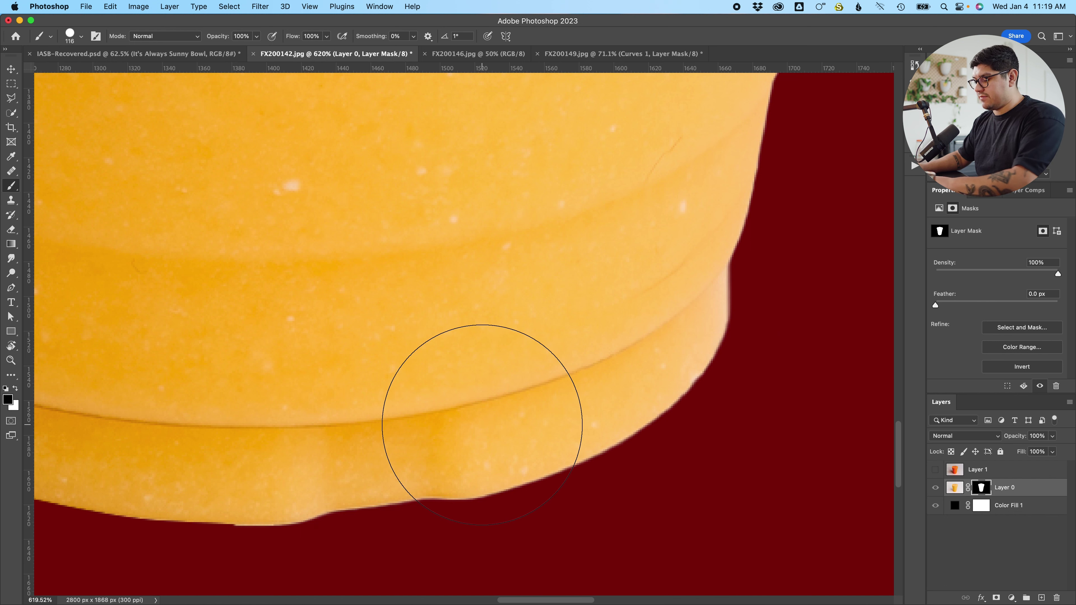
pyautogui.press('p')
pyautogui.press('\\')
pyautogui.press('\\')
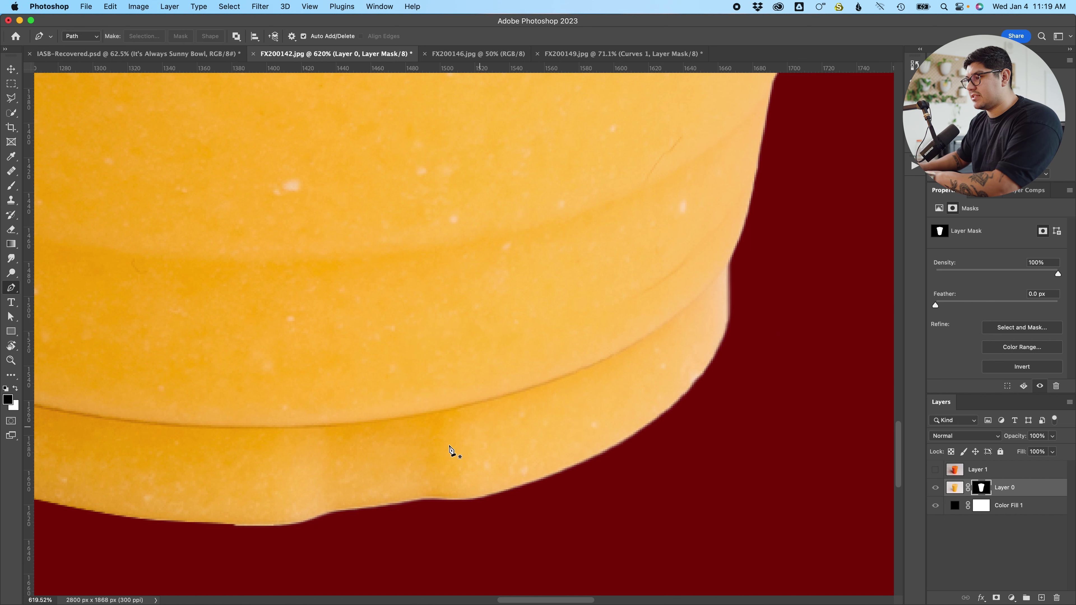
pyautogui.press('\\')
pyautogui.press('\\')
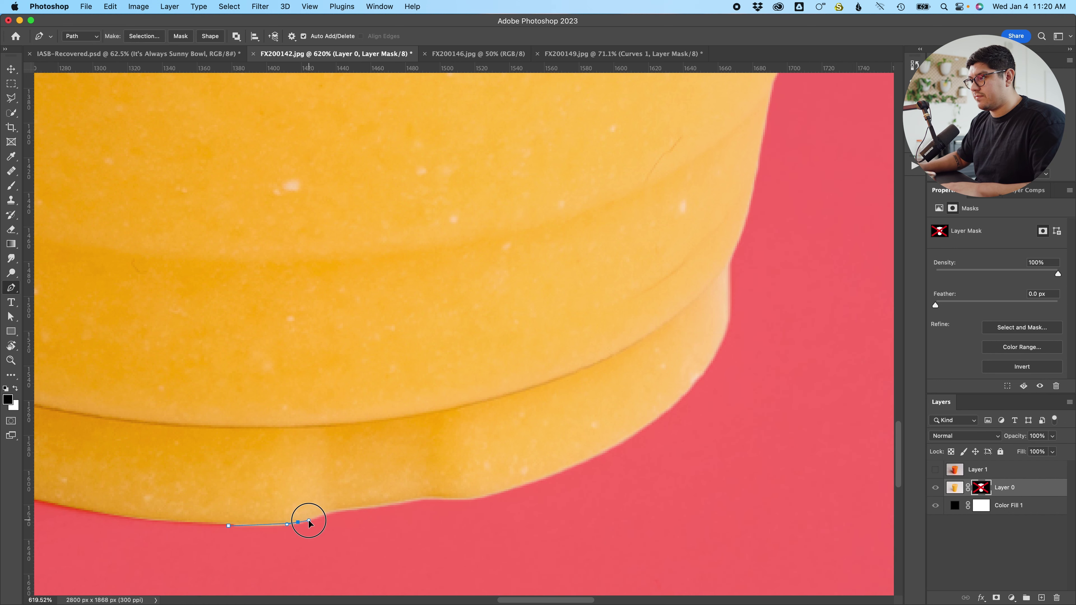
pyautogui.press('super+Return')
pyautogui.press('b')
# Show the darkened copy with the cup's mask disabled and start a Pen path up the right end of the rim.
pyautogui.scroll(-8, 373, 491)
pyautogui.press('super+space')
pyautogui.press('Escape')
pyautogui.scroll(5, 548, 230)
pyautogui.scroll(-3, 529, 342)
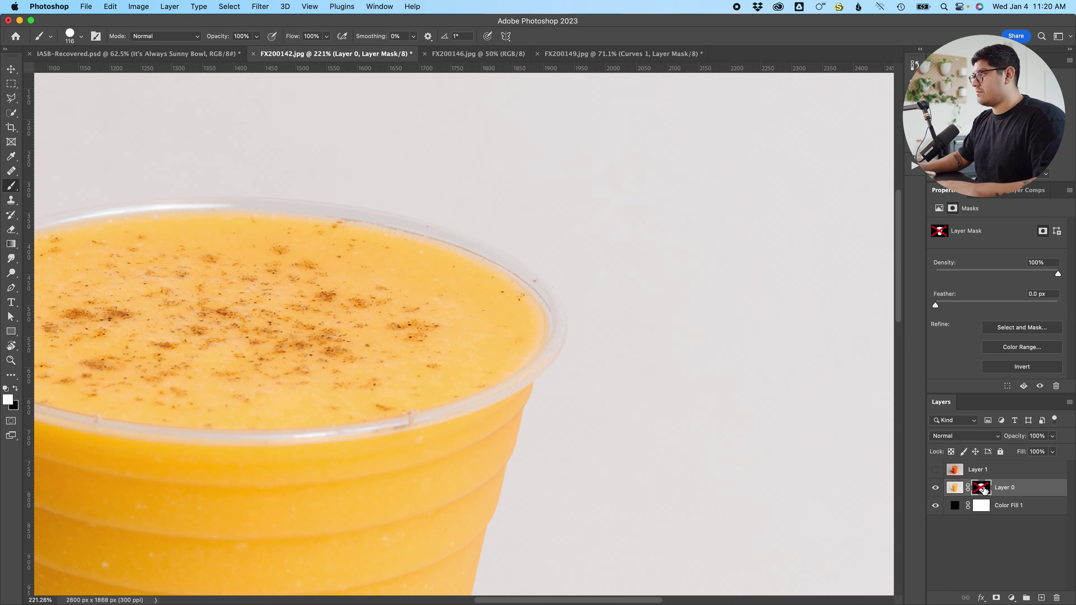
pyautogui.scroll(5, 533, 337)
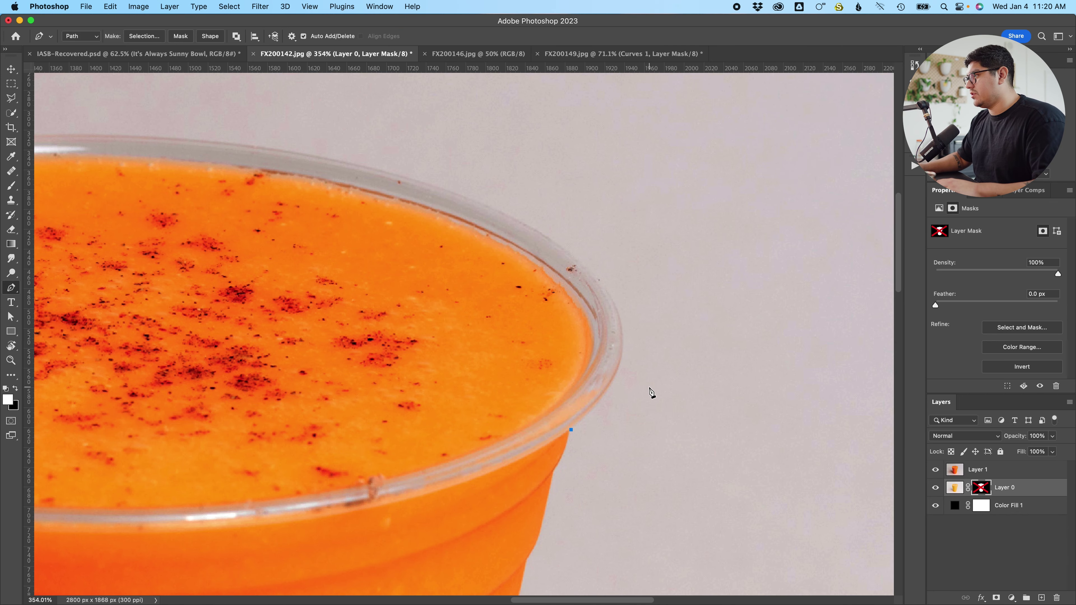
pyautogui.scroll(5, 650, 388)
pyautogui.moveTo(588, 244); pyautogui.dragTo(560, 125)
pyautogui.scroll(5, 559, 125)
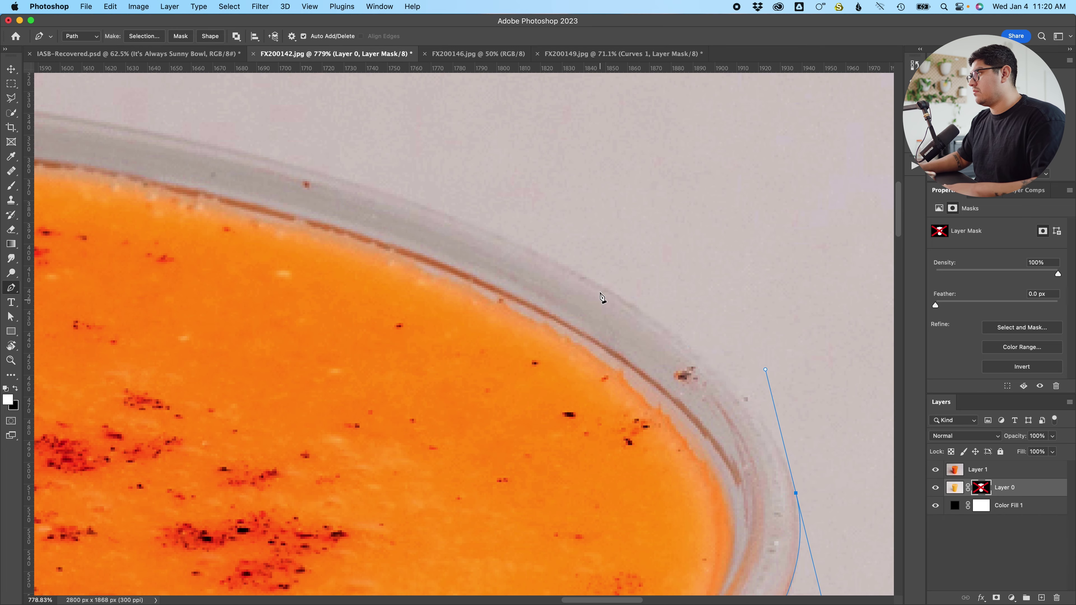
# Continue the Pen path along the back edge of the rim from its right end toward the left.
pyautogui.click(595, 281)
pyautogui.hscroll(-3, 595, 281)
pyautogui.click(499, 271)
pyautogui.moveTo(433, 252); pyautogui.dragTo(209, 204)
pyautogui.press('super+z')
pyautogui.moveTo(570, 295); pyautogui.dragTo(429, 250)
pyautogui.hscroll(-3, 429, 250)
pyautogui.moveTo(206, 188); pyautogui.dragTo(36, 170)
pyautogui.moveTo(299, 255); pyautogui.dragTo(589, 268)
pyautogui.moveTo(89, 181); pyautogui.dragTo(53, 179)
pyautogui.moveTo(132, 208); pyautogui.dragTo(523, 205)
pyautogui.moveTo(142, 222); pyautogui.dragTo(540, 178)
# Trace around the rim's left end, close the path across the cup below it, and convert the path to a selection.
pyautogui.moveTo(272, 267); pyautogui.dragTo(186, 297)
pyautogui.moveTo(192, 384); pyautogui.dragTo(373, 226)
pyautogui.moveTo(212, 321); pyautogui.dragTo(180, 412)
pyautogui.moveTo(220, 424); pyautogui.dragTo(188, 273)
pyautogui.moveTo(278, 425); pyautogui.dragTo(378, 510)
pyautogui.scroll(-5, 417, 509)
pyautogui.click(746, 405)
pyautogui.click(141, 40)
pyautogui.press('Return')
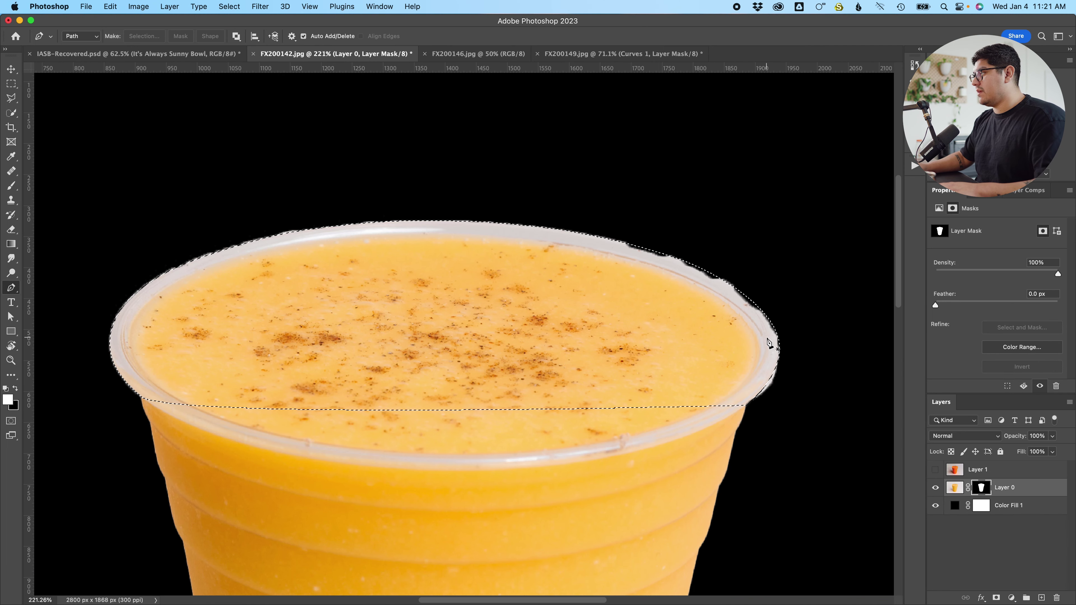
# Paint the cup's mask white inside the rim selection to restore the missing edge parts.
pyautogui.press('b')
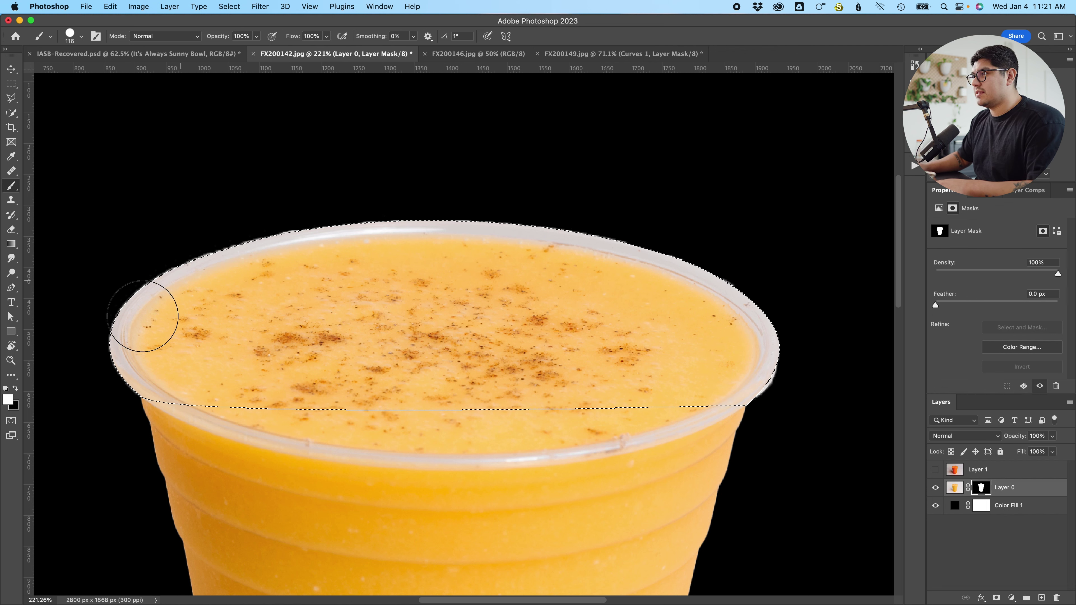
pyautogui.rightClick(287, 324)
pyautogui.press('Escape')
# Invert the rim selection, paint the mask black outside it to clean the edge, and deselect.
pyautogui.press('l')
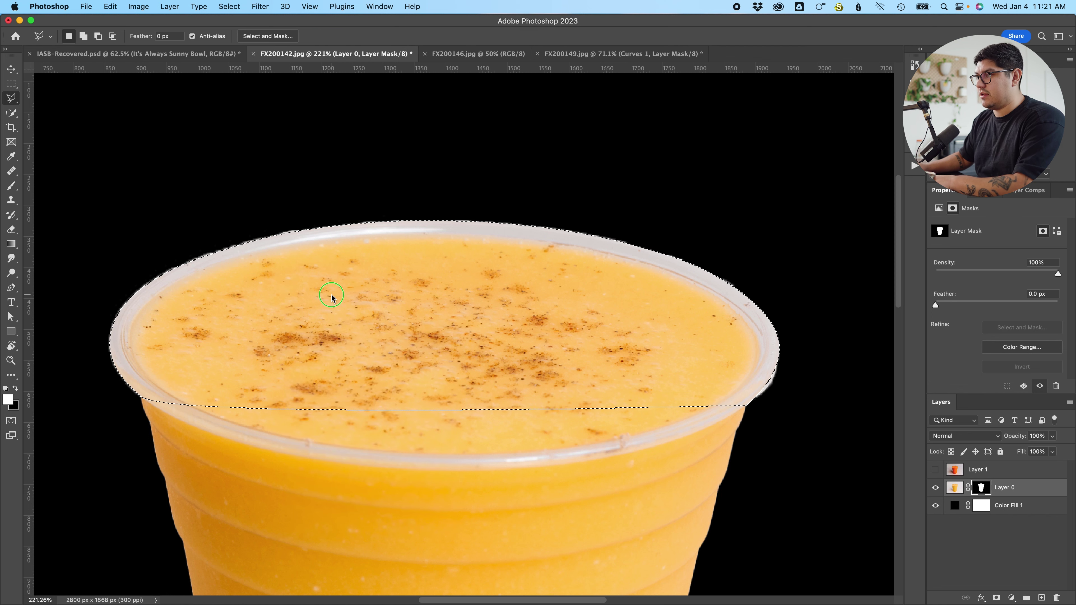
pyautogui.rightClick(332, 299)
pyautogui.click(361, 312)
pyautogui.press('b')
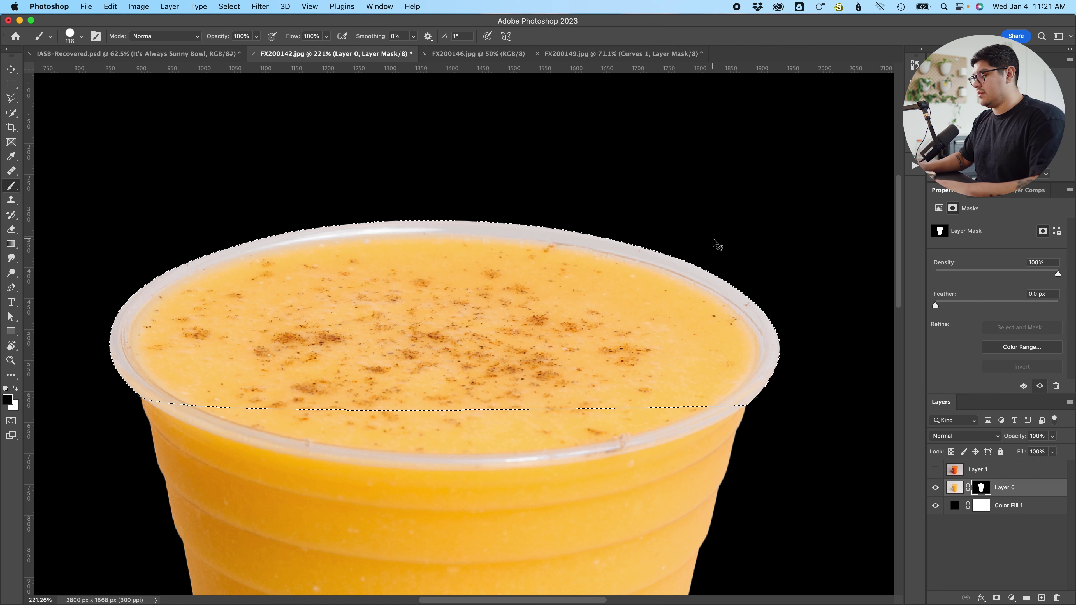
pyautogui.press('\\')
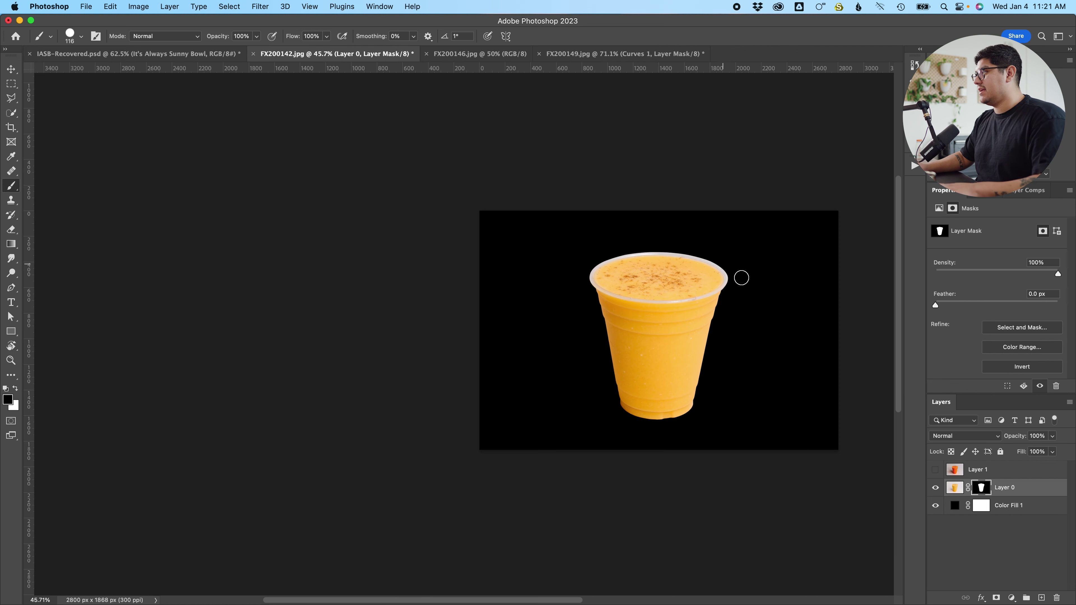
# Delete the Layer 0 copy with the inverted mask and make the masked cup on Layer 0 visible.
pyautogui.hscroll(4, 615, 262)
pyautogui.scroll(3, 563, 260)
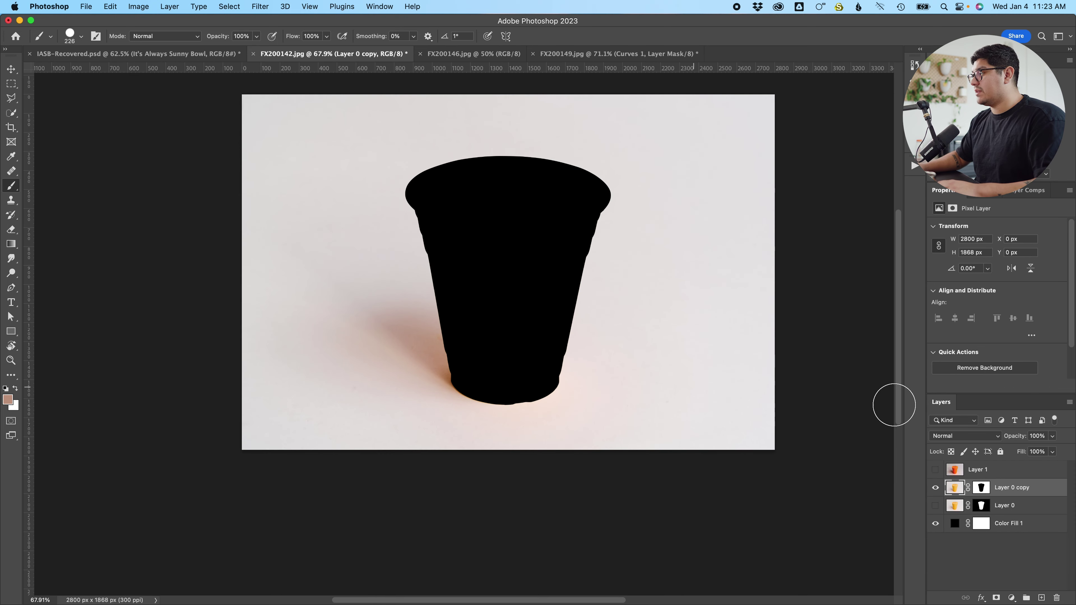
pyautogui.press('Delete')
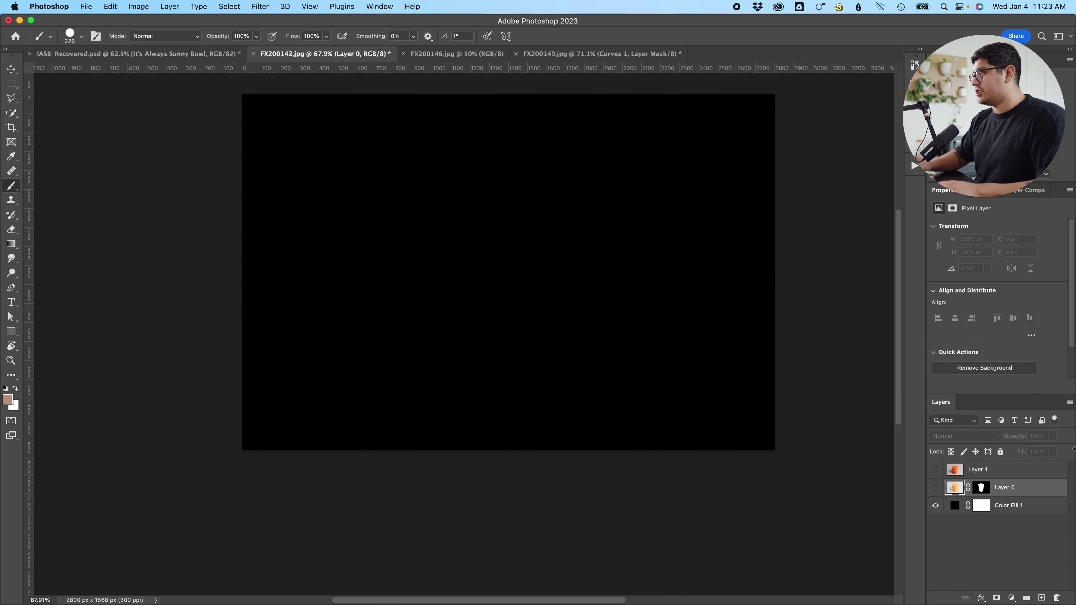
pyautogui.click(936, 488)
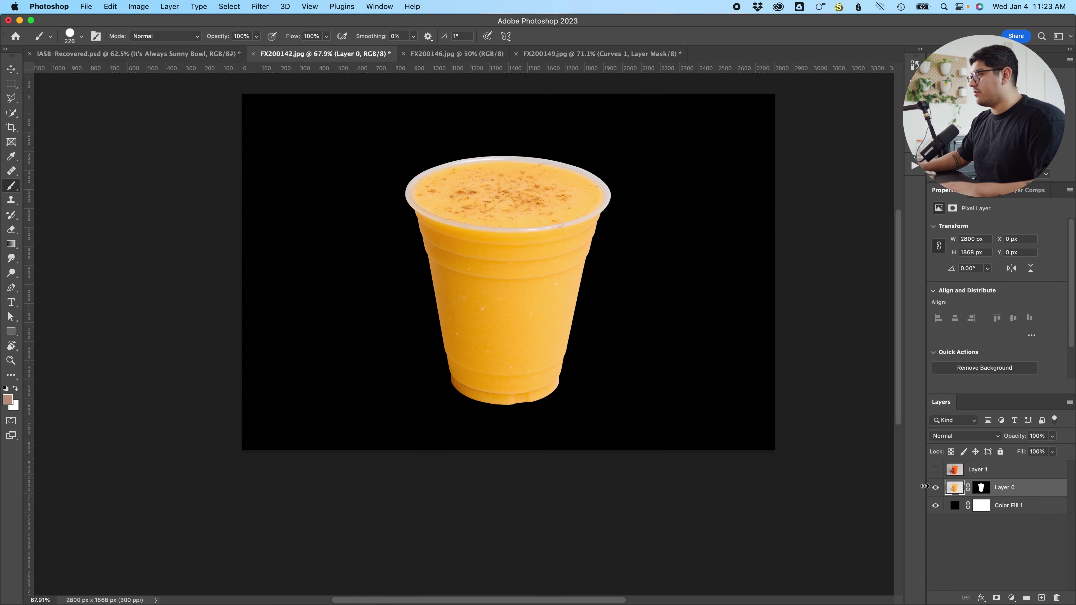
# Disable Layer 0's mask, leave only the darkened Layer 1 visible, and select that layer.
pyautogui.click(936, 505)
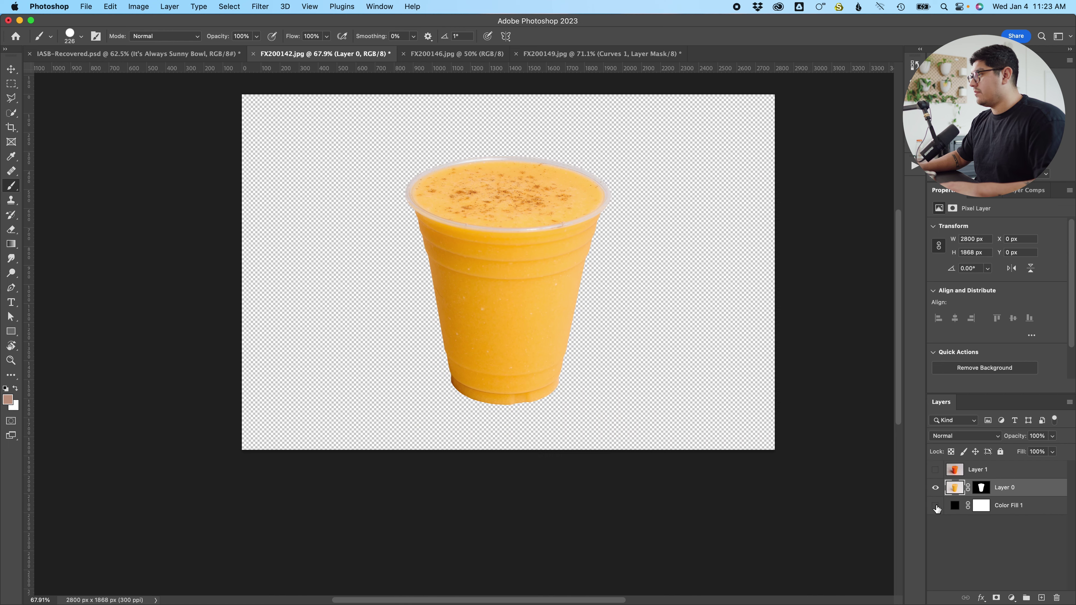
pyautogui.keyDown('shift'); pyautogui.click(979, 489); pyautogui.keyUp('shift')
pyautogui.click(935, 469)
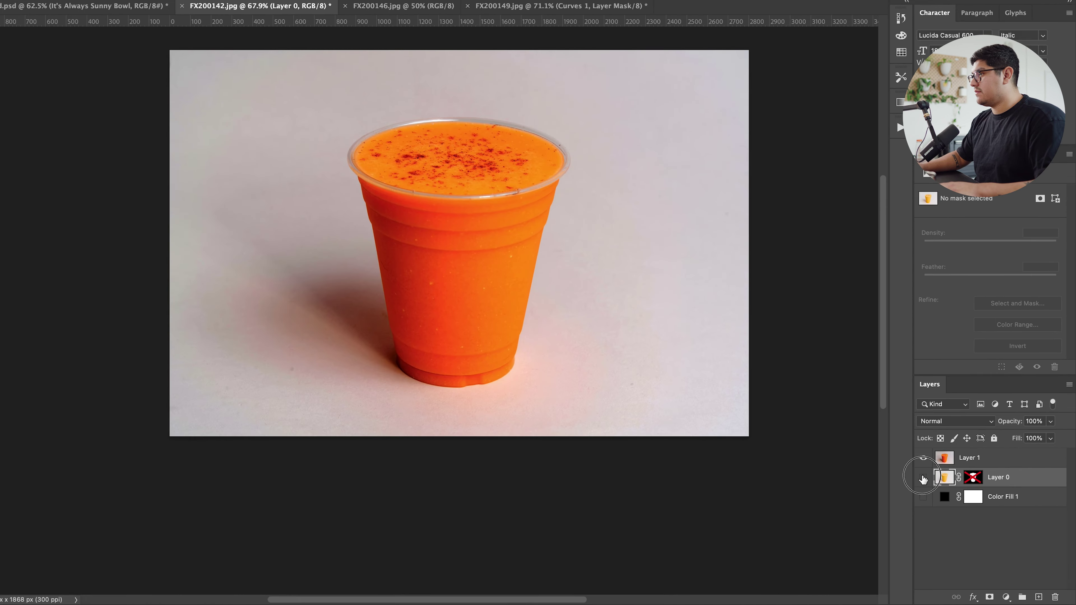
pyautogui.click(936, 489)
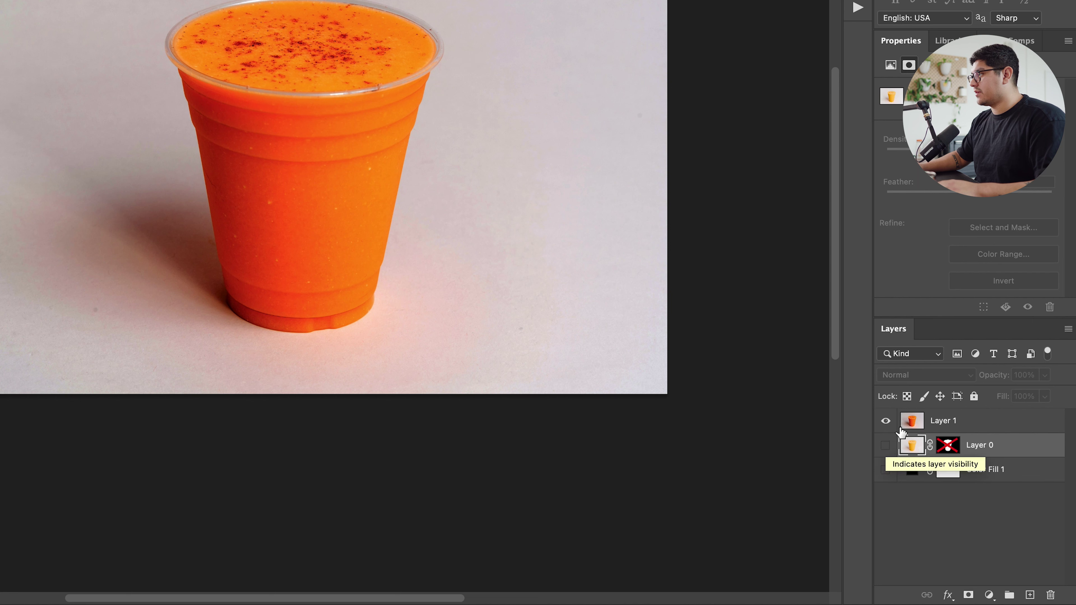
pyautogui.click(984, 427)
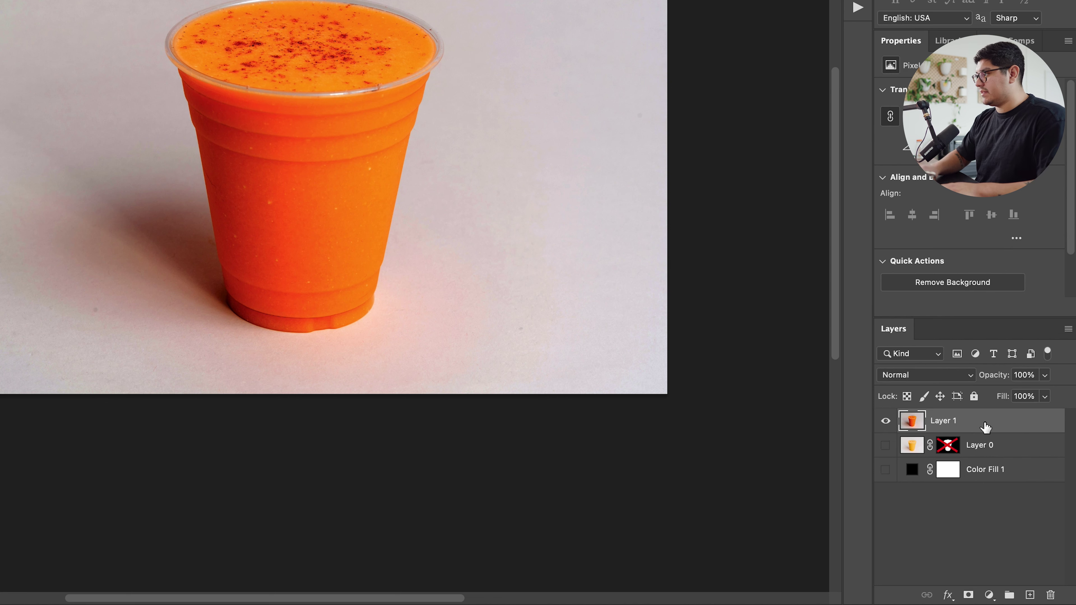
# Copy the cup mask from Layer 0 onto Layer 1 and invert it to hide the cup there.
pyautogui.keyDown('shift'); pyautogui.click(954, 451); pyautogui.keyUp('shift')
pyautogui.moveTo(948, 444); pyautogui.dragTo(948, 429)
pyautogui.click(949, 423)
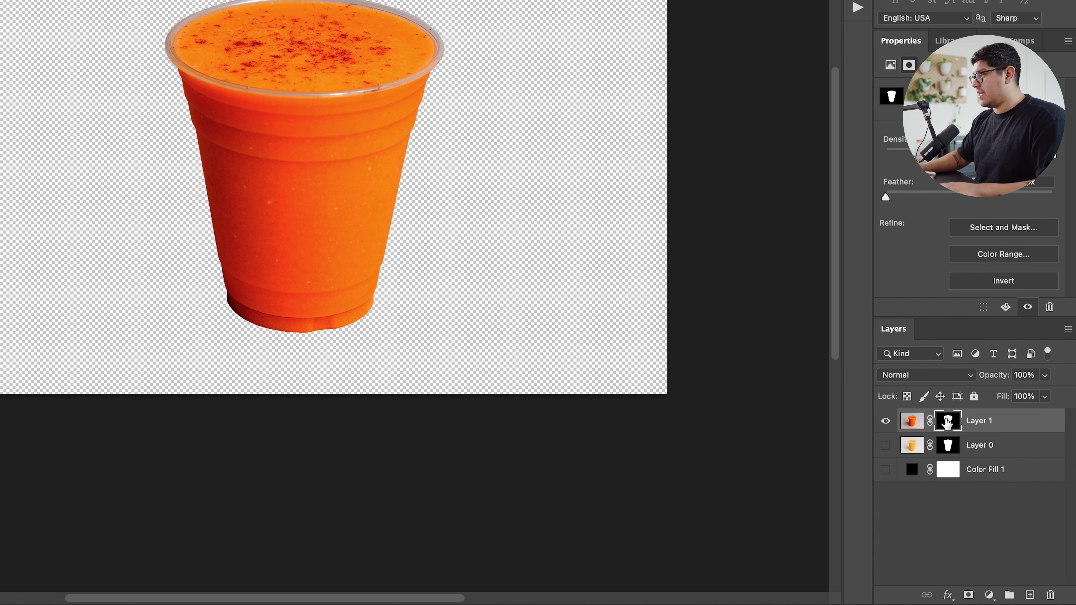
pyautogui.hotkey('ctrl', 'i')
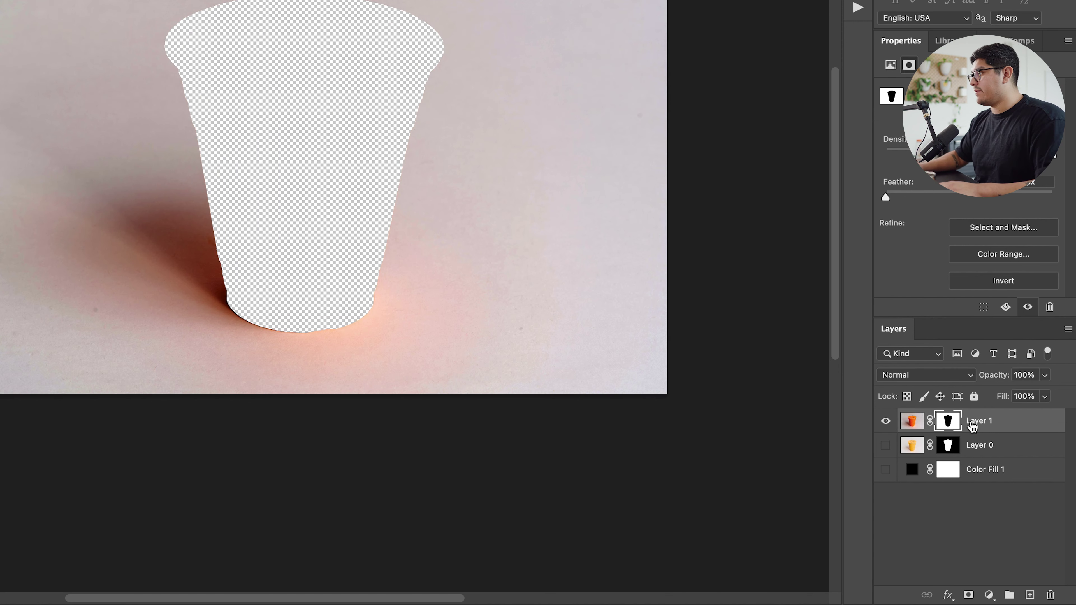
# Duplicate Layer 1 and limit the copy's mask to Shadows with Color Range, using fuzziness 44% and range 105.
pyautogui.hotkey('ctrl', 'j')
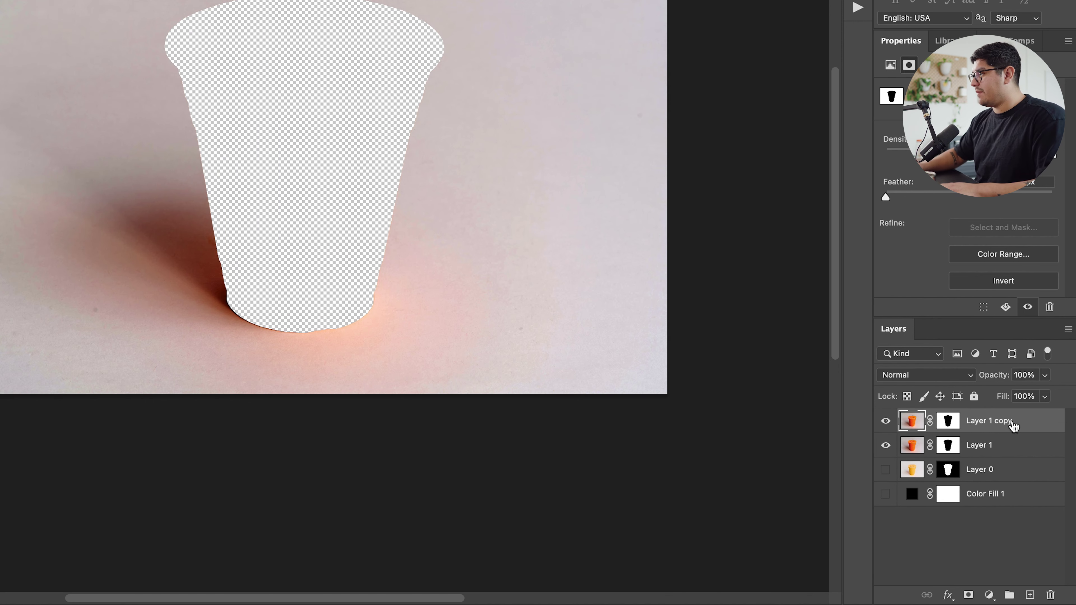
pyautogui.click(947, 424)
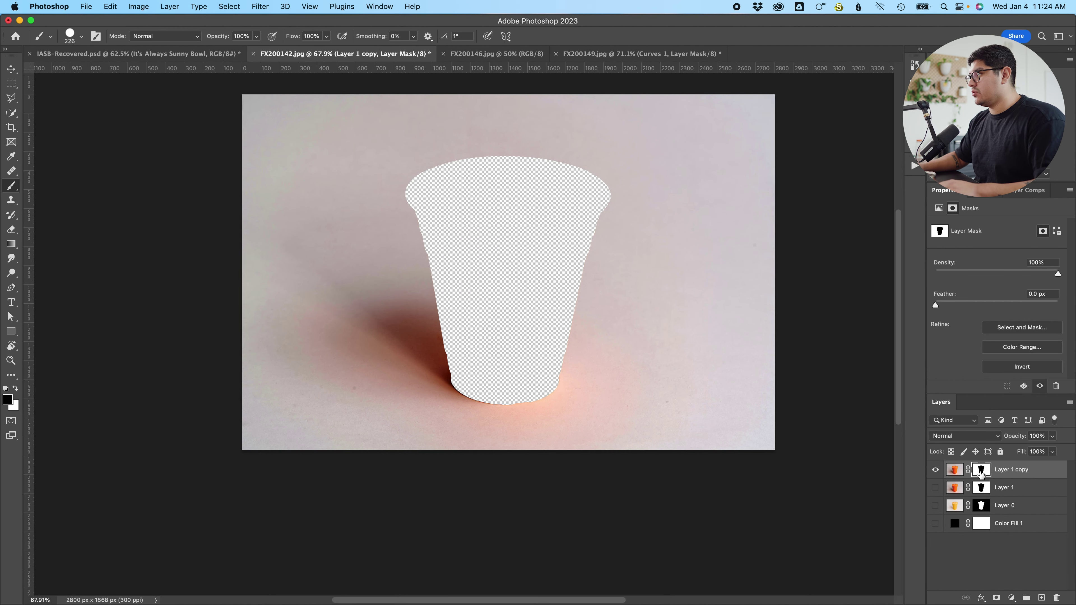
pyautogui.click(229, 7)
pyautogui.click(272, 114)
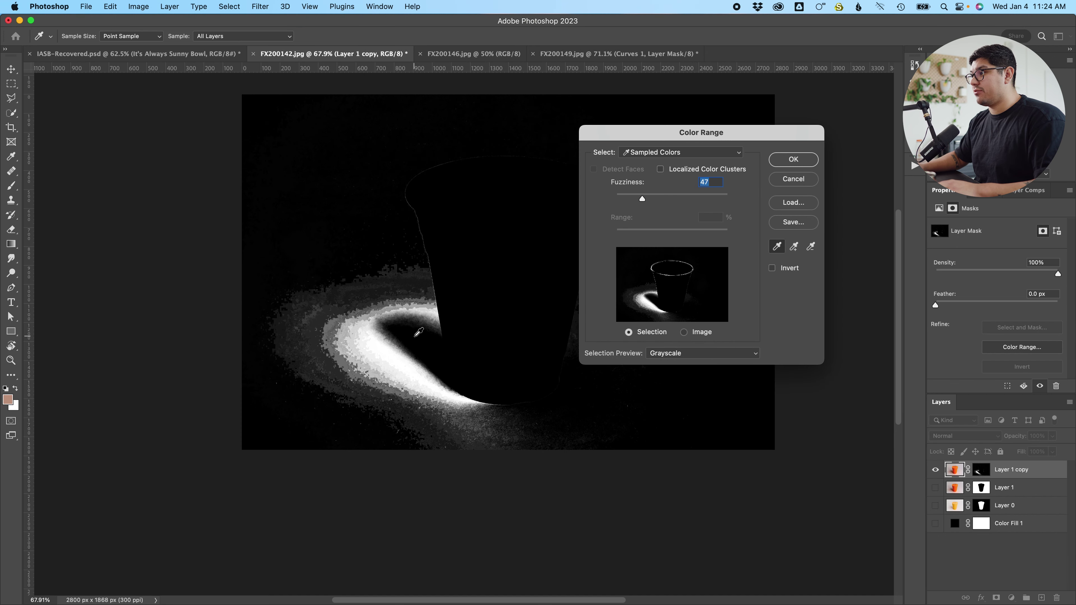
pyautogui.click(441, 349)
pyautogui.click(678, 152)
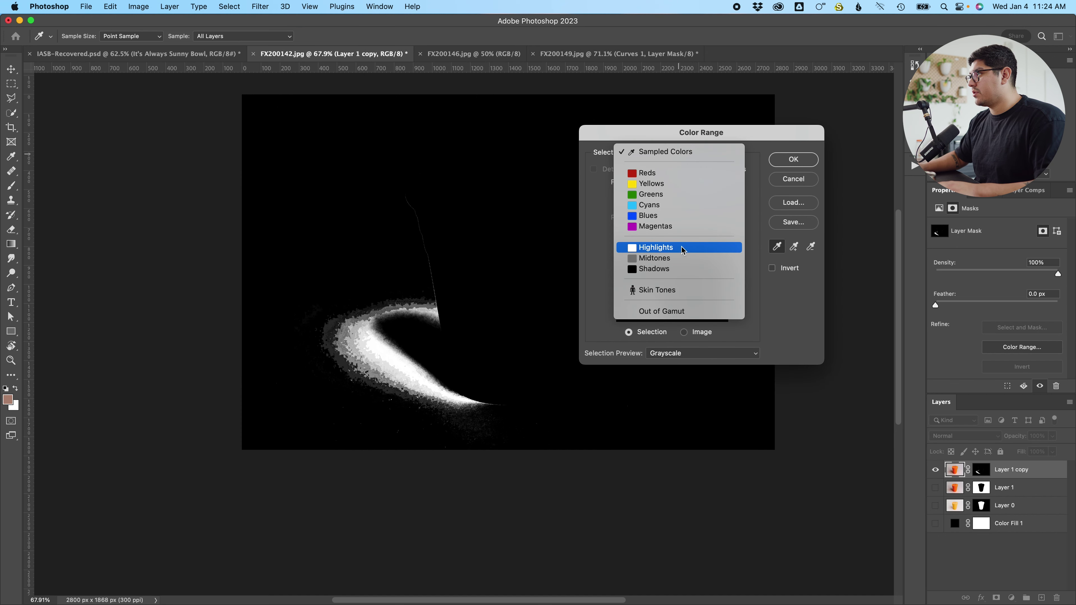
pyautogui.click(679, 268)
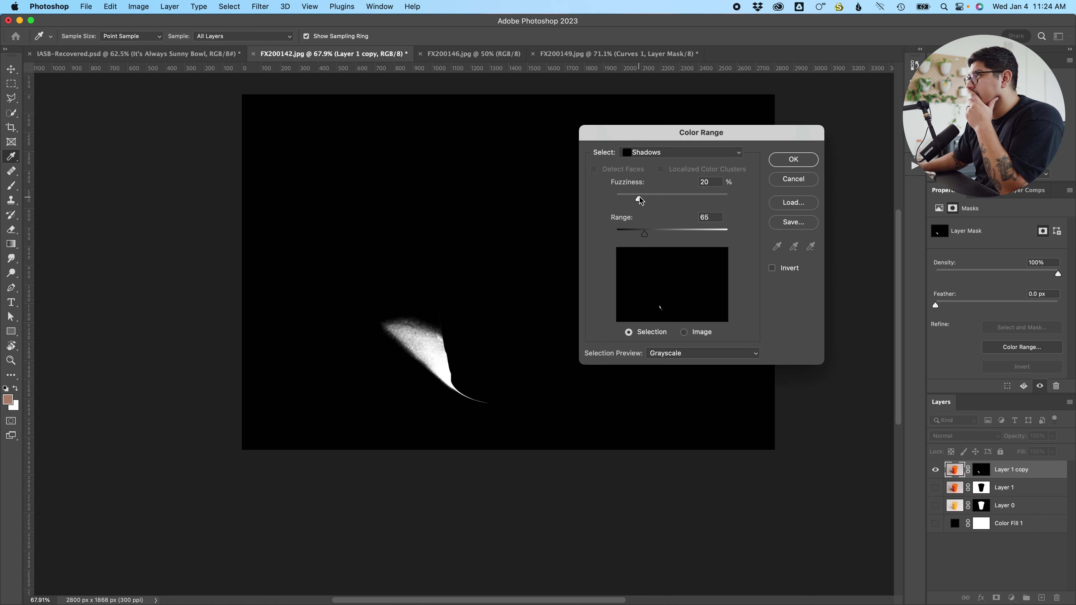
pyautogui.moveTo(647, 199); pyautogui.dragTo(656, 200)
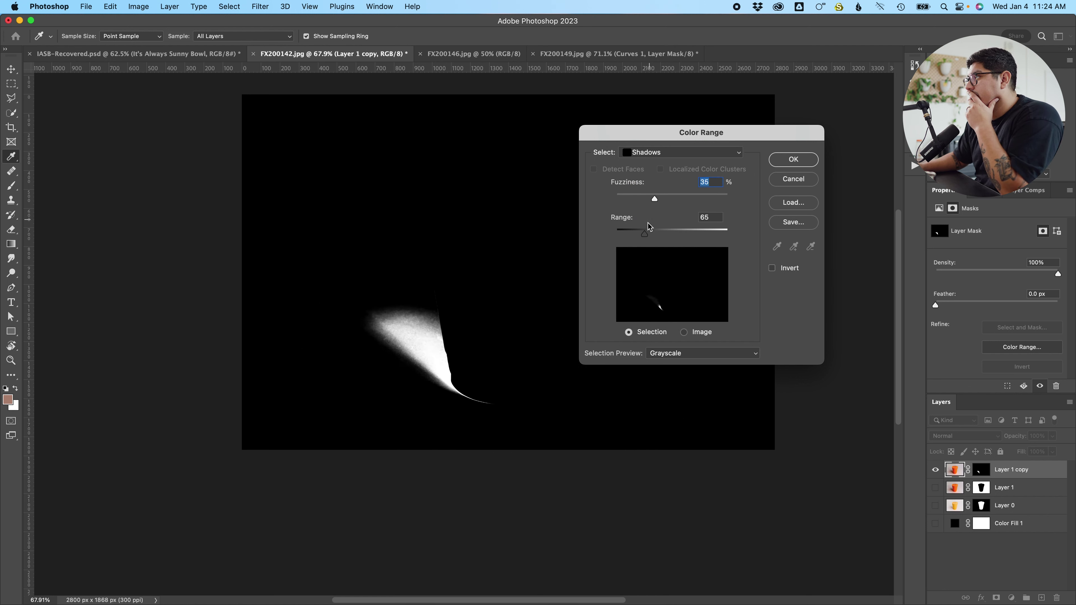
pyautogui.moveTo(644, 236); pyautogui.dragTo(666, 237)
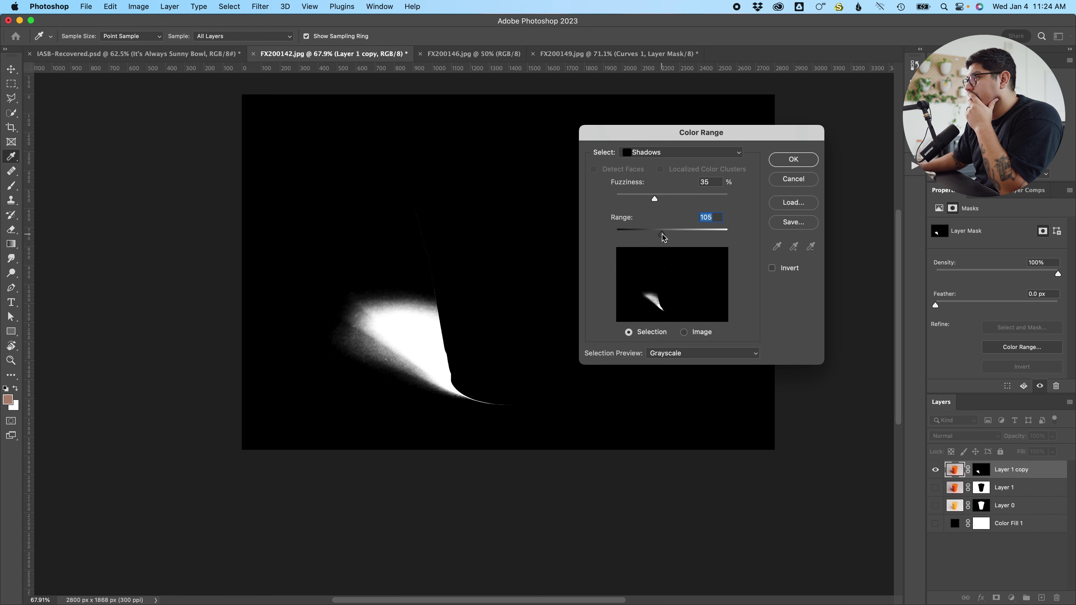
pyautogui.moveTo(655, 201); pyautogui.dragTo(666, 202)
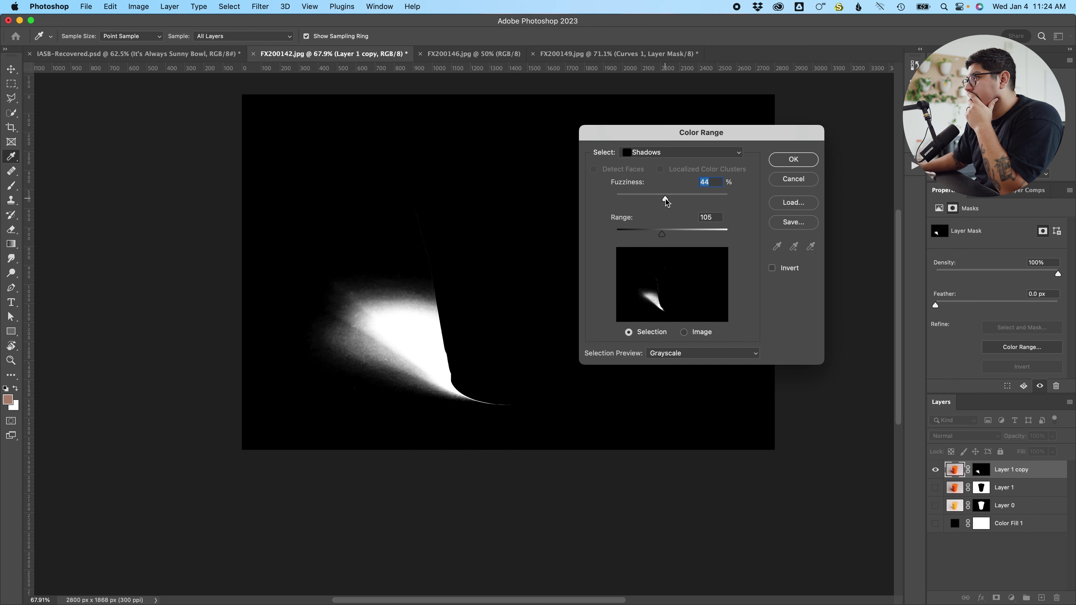
pyautogui.click(799, 165)
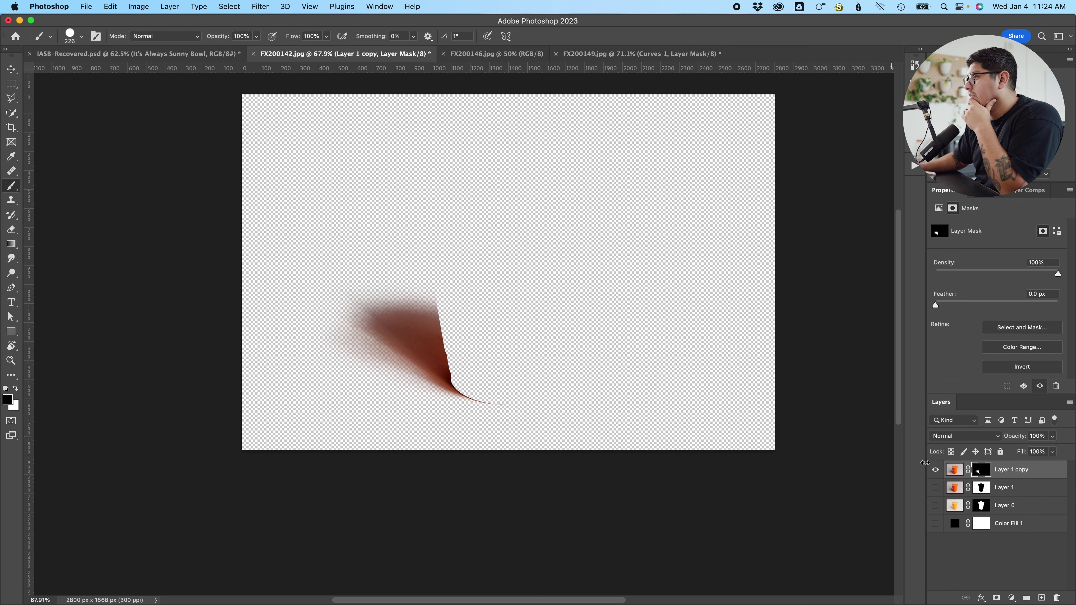
# Add a black 000000 solid color fill layer and move the Layer 1 copy's shadow mask onto it.
pyautogui.click(1010, 598)
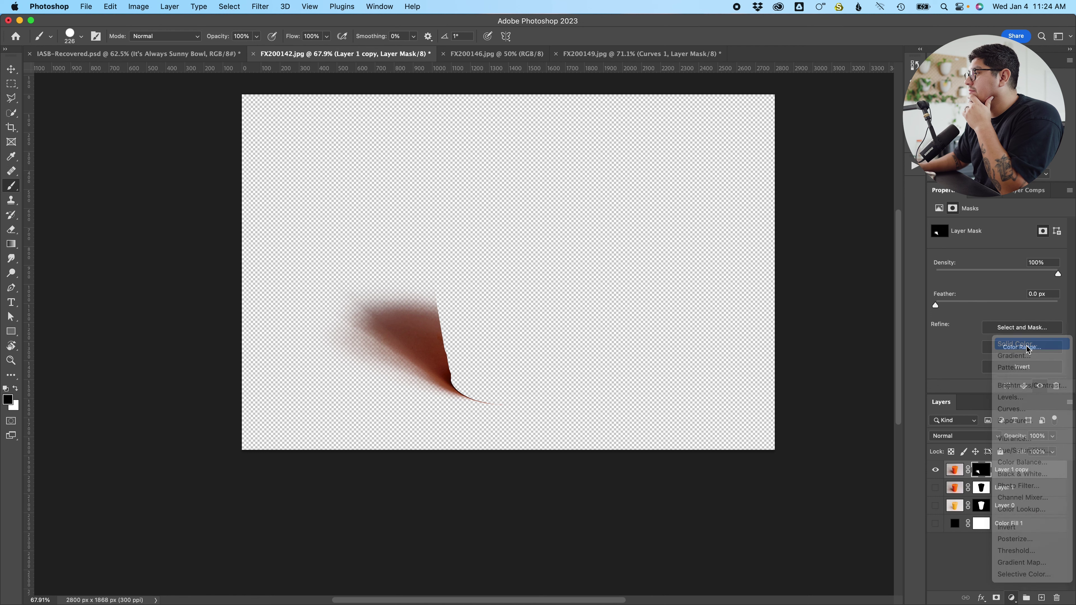
pyautogui.click(1027, 347)
pyautogui.moveTo(657, 374); pyautogui.dragTo(533, 432)
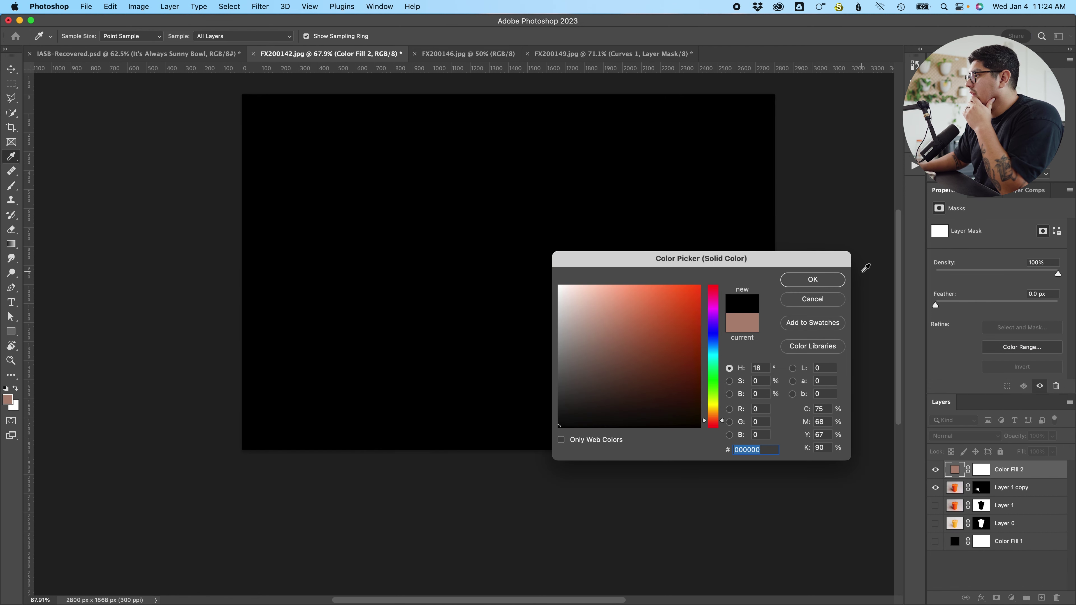
pyautogui.click(812, 279)
pyautogui.moveTo(981, 491); pyautogui.dragTo(983, 474)
pyautogui.click(935, 487)
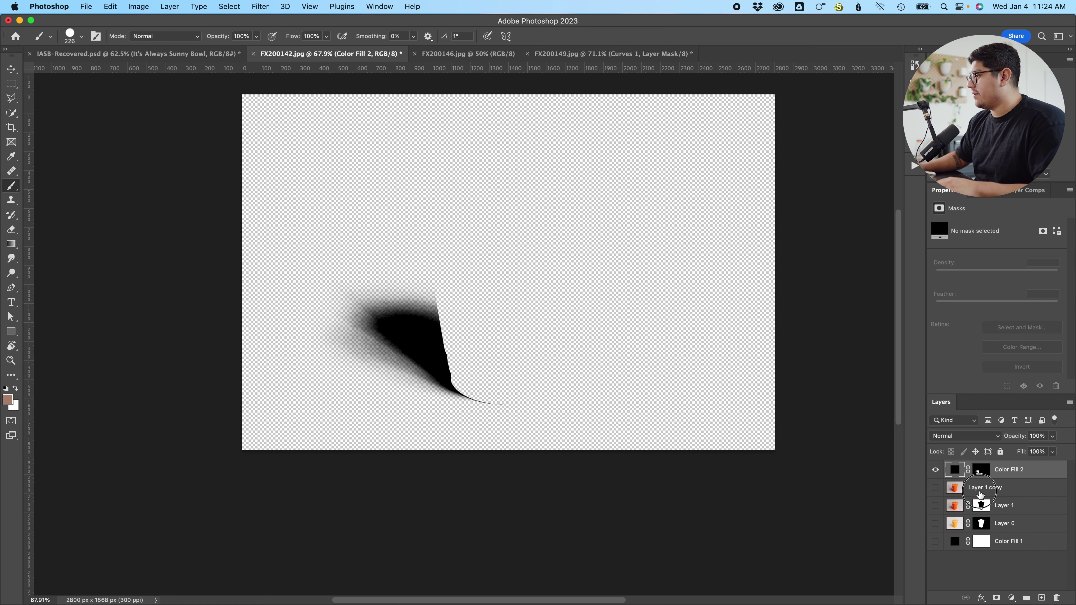
# Delete the Layer 1 copy and rename the black fill layer with the shadow mask as Shadow.
pyautogui.click(1004, 489)
pyautogui.press('BackSpace')
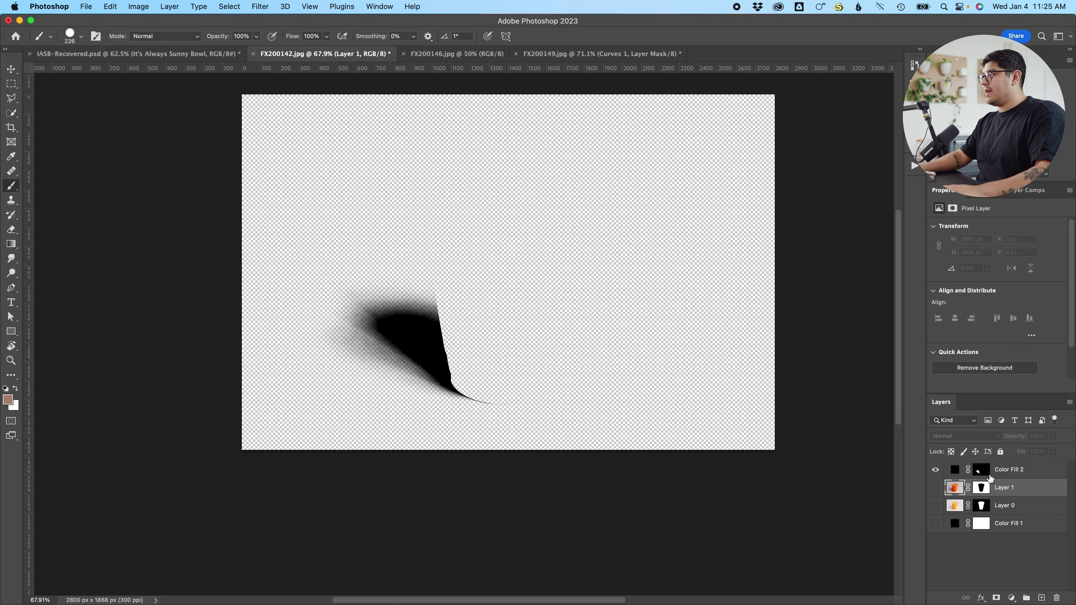
pyautogui.doubleClick(1012, 469)
pyautogui.write('Shadow')
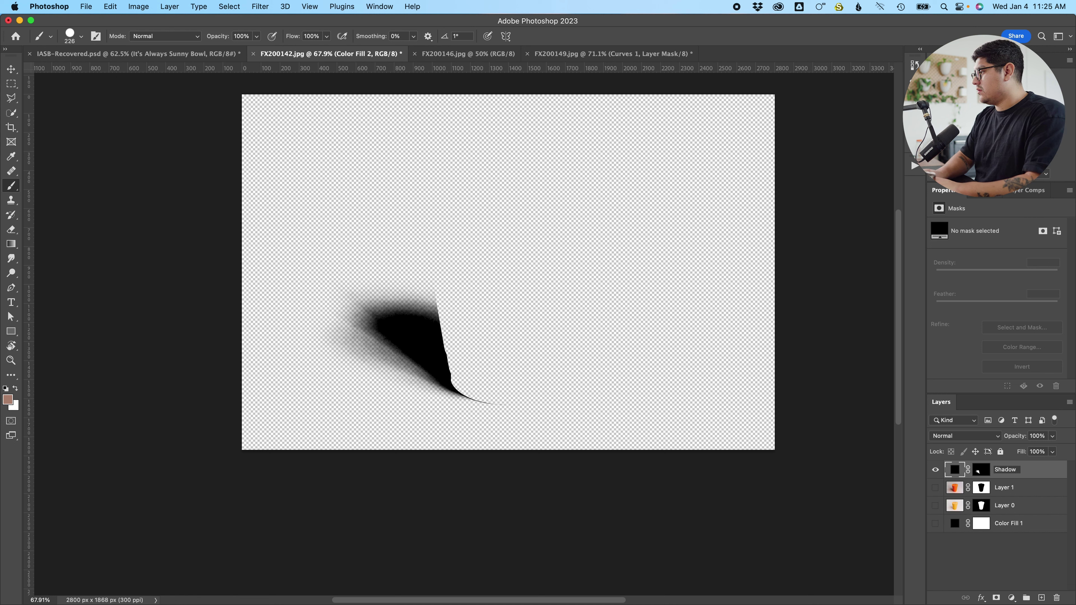
pyautogui.press('Return')
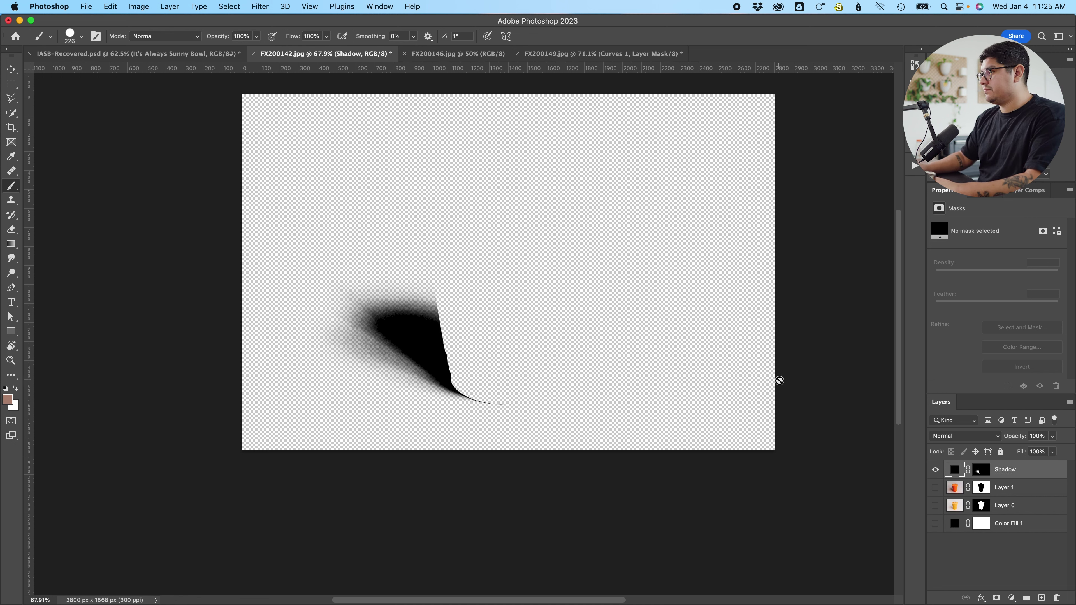
# Place the Shadow layer beneath Layer 0, show the cup, and set the shadow's blend mode to Multiply.
pyautogui.moveTo(988, 471); pyautogui.dragTo(926, 500)
pyautogui.click(935, 487)
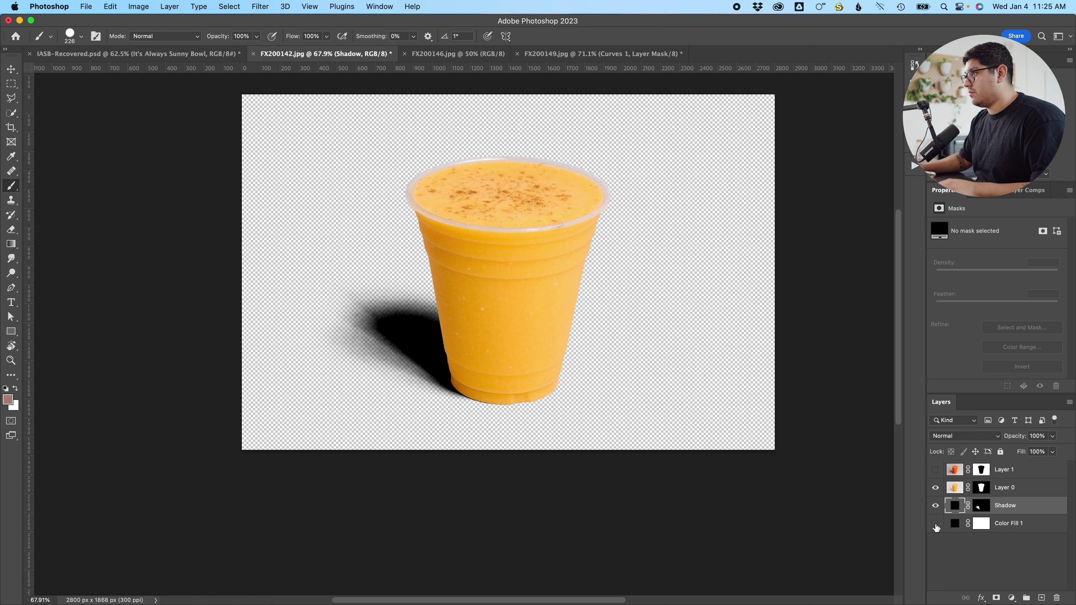
pyautogui.click(966, 436)
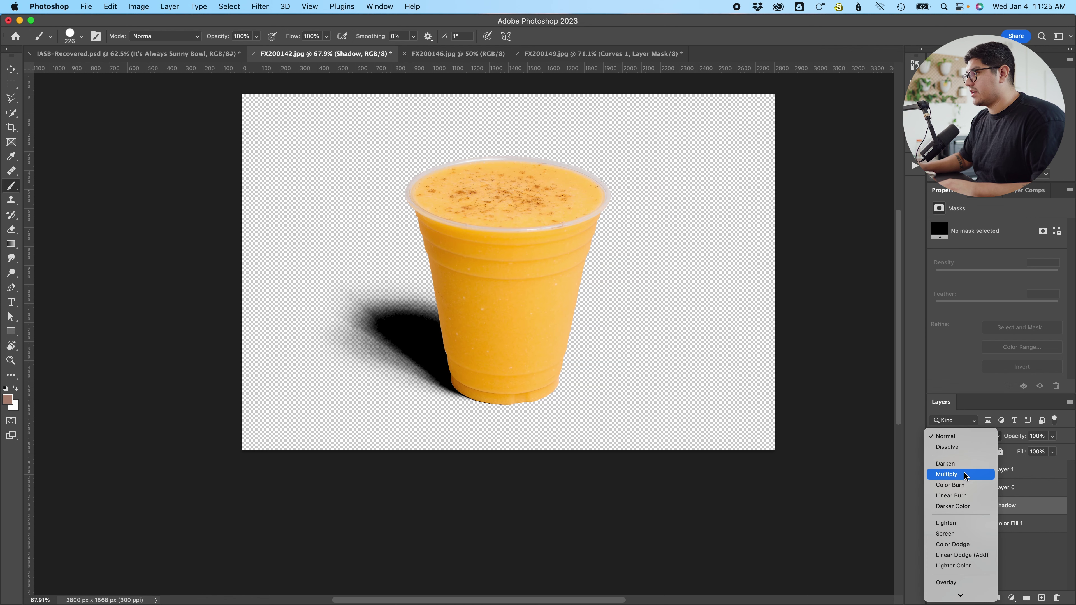
pyautogui.click(948, 473)
pyautogui.moveTo(1010, 437)
pyautogui.mouseDown()
pyautogui.moveTo(915, 439)
pyautogui.moveTo(1016, 439)
pyautogui.mouseUp()
# Rename Layer 0 as Mango Lassi.
pyautogui.click(1032, 490)
pyautogui.doubleClick(981, 450)
pyautogui.write('Mango La')
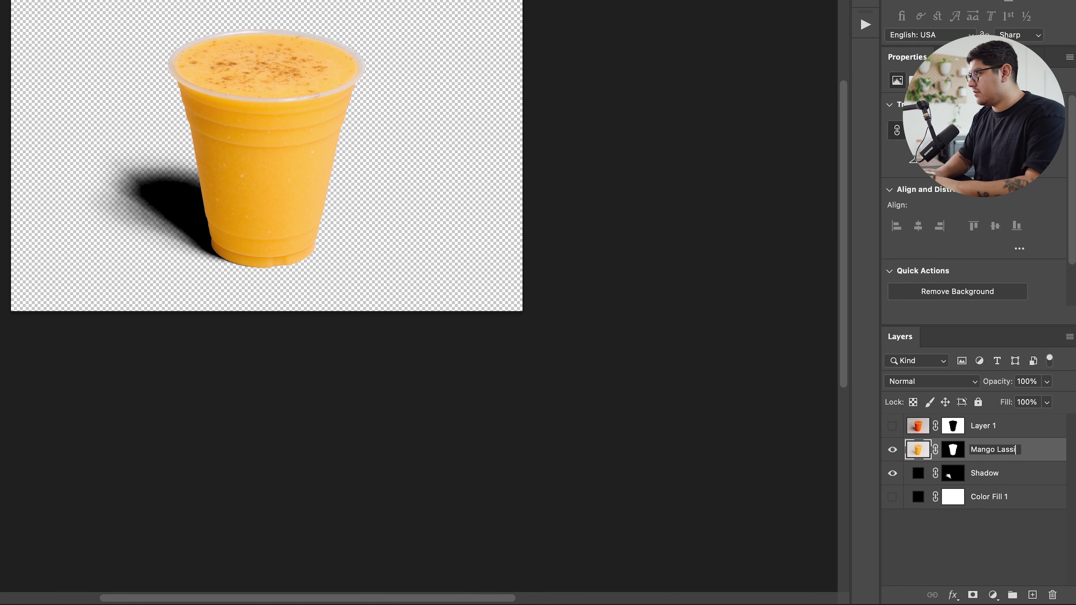
pyautogui.write('ssi')
pyautogui.press('Return')
# Add an empty layer above Mango Lassi and activate the Healing Brush for retouching the cup.
pyautogui.scroll(3, 189, 49)
pyautogui.scroll(-5, 357, 118)
pyautogui.scroll(5, 357, 119)
pyautogui.scroll(-3, 357, 118)
pyautogui.scroll(3, 357, 118)
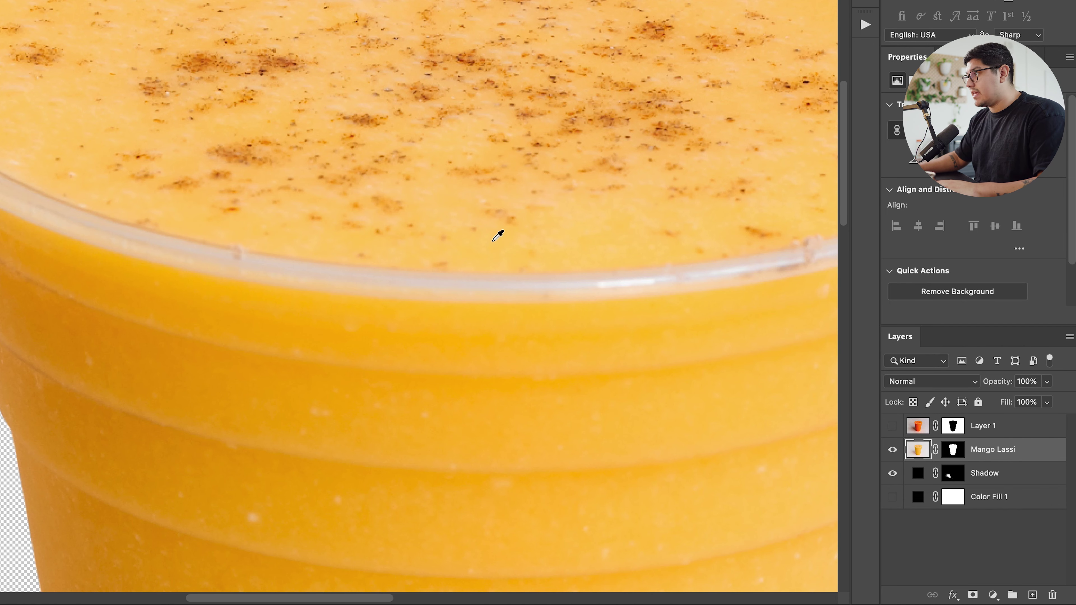
pyautogui.click(1033, 599)
pyautogui.press('j')
# Heal the fine scratches along the left side of the cup's body, sampling clean areas nearby with a resized brush.
pyautogui.moveTo(195, 127); pyautogui.dragTo(132, 2)
pyautogui.moveTo(297, 458)
pyautogui.mouseDown()
pyautogui.moveTo(175, 204)
pyautogui.moveTo(275, 114)
pyautogui.mouseUp()
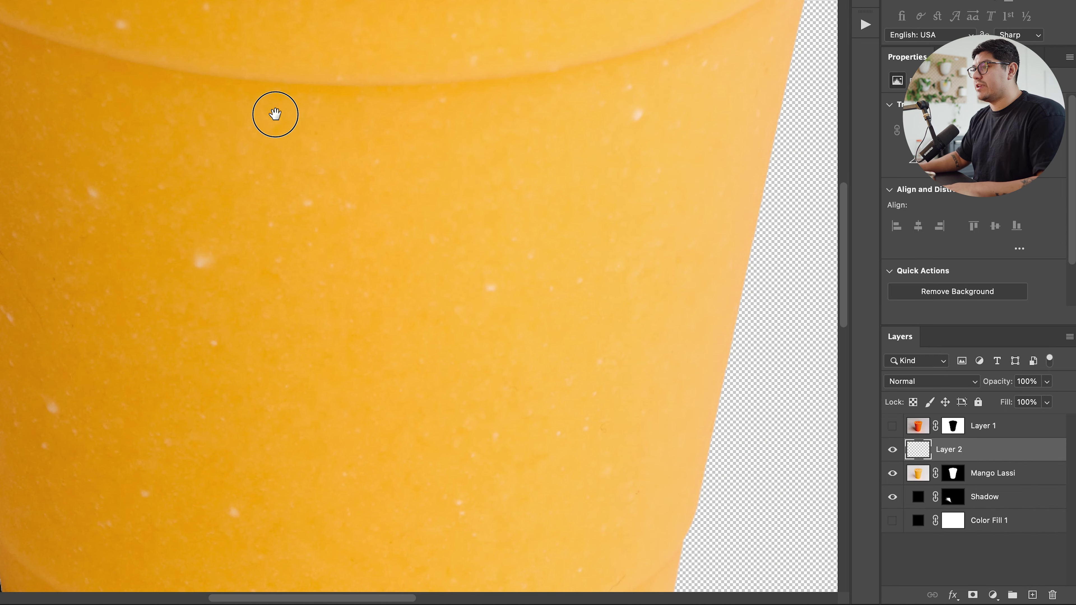
pyautogui.press(']')
pyautogui.press(']')
pyautogui.press(']')
pyautogui.press(']')
pyautogui.press(']')
pyautogui.press('[')
pyautogui.press('[')
pyautogui.press('[')
pyautogui.moveTo(155, 336)
pyautogui.mouseDown()
pyautogui.moveTo(78, 319)
pyautogui.moveTo(45, 324)
pyautogui.mouseUp()
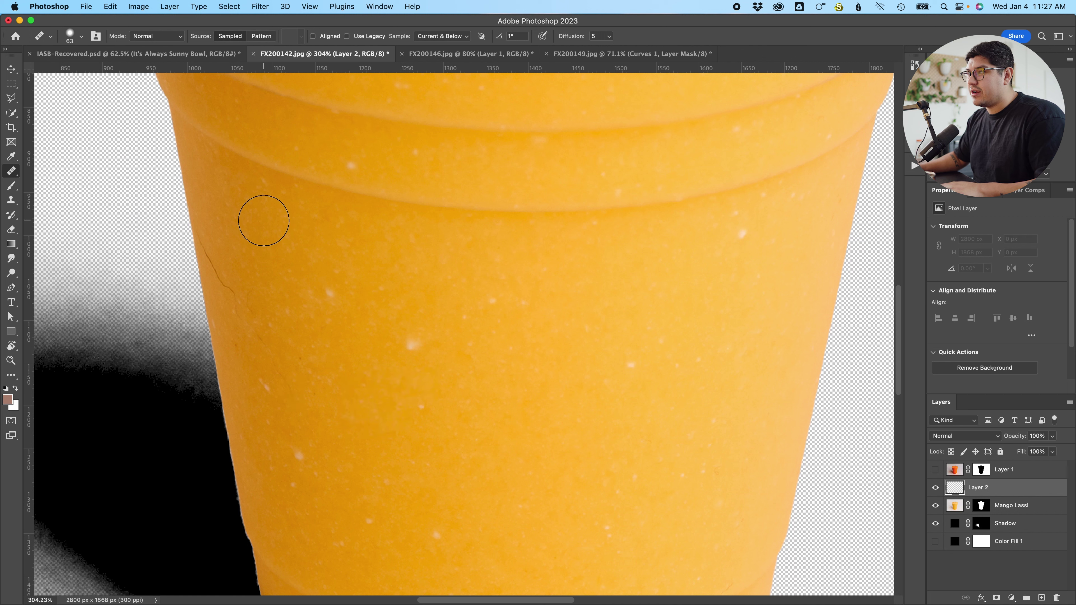
pyautogui.moveTo(264, 233)
pyautogui.mouseDown()
pyautogui.moveTo(233, 238)
pyautogui.moveTo(221, 224)
pyautogui.mouseUp()
pyautogui.keyDown('alt'); pyautogui.click(210, 210); pyautogui.keyUp('alt')
pyautogui.moveTo(207, 238); pyautogui.dragTo(240, 321)
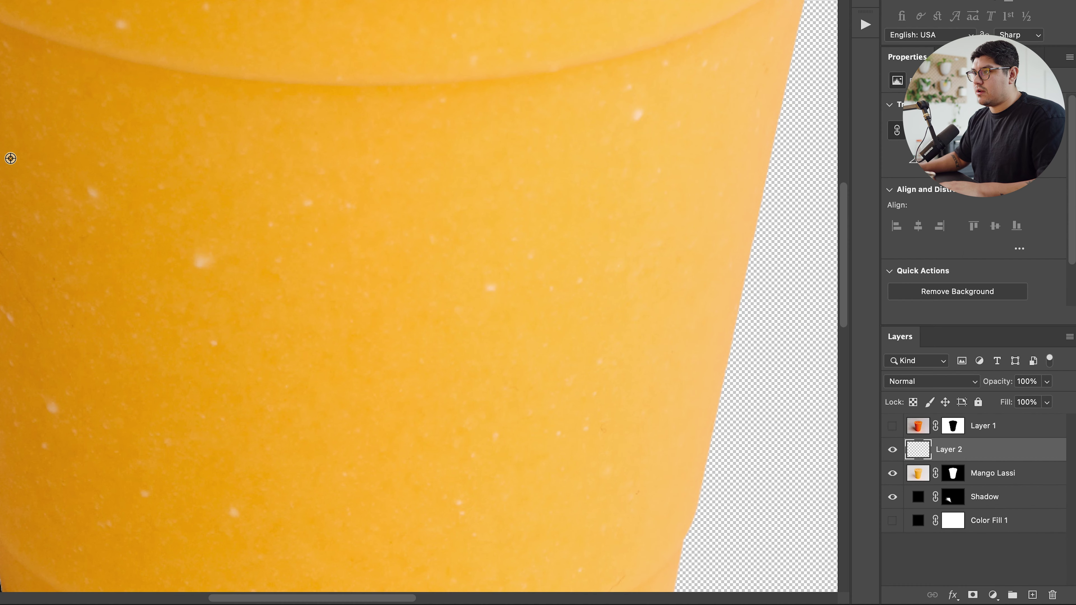
pyautogui.moveTo(1, 191)
pyautogui.mouseDown()
pyautogui.moveTo(19, 279)
pyautogui.moveTo(45, 321)
pyautogui.mouseUp()
pyautogui.click(55, 278)
pyautogui.click(75, 330)
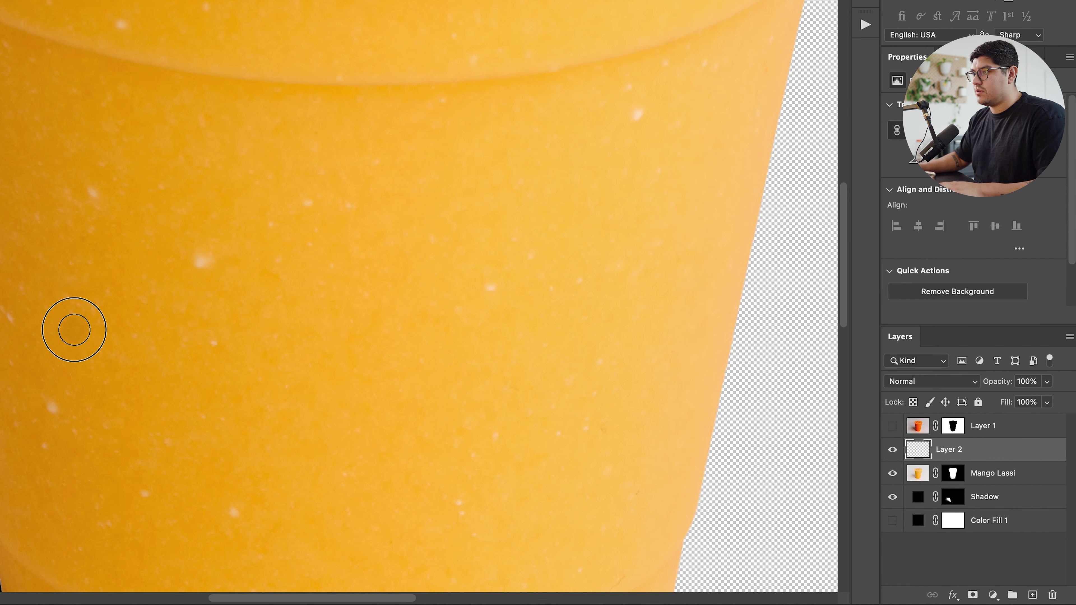
pyautogui.click(216, 242)
# Inspect the cup's base, body and rim up close for remaining blemishes.
pyautogui.scroll(-10, 211, 161)
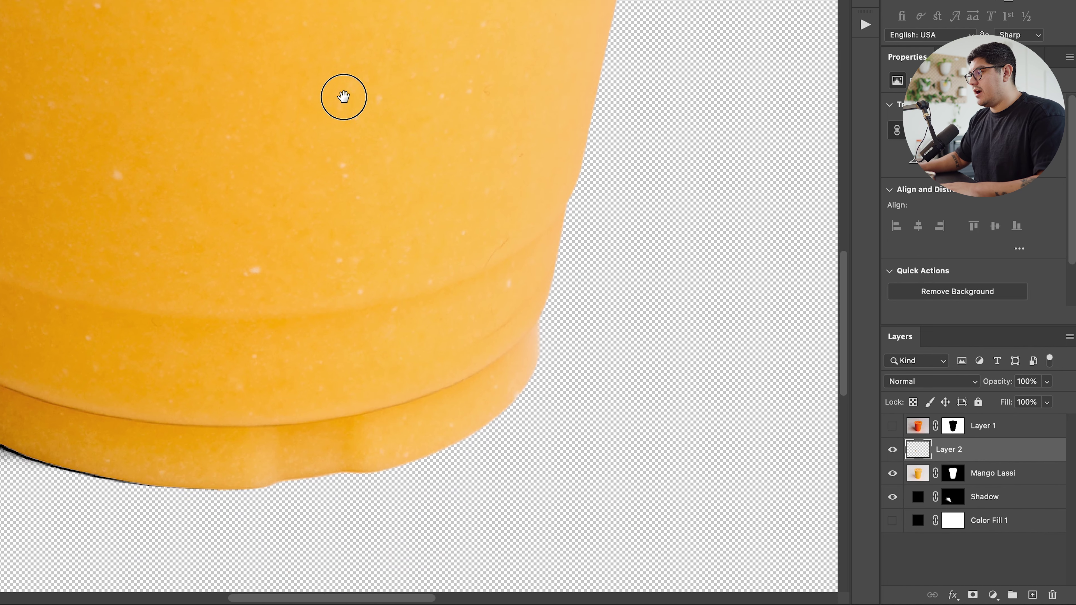
pyautogui.moveTo(344, 96); pyautogui.dragTo(371, 284)
pyautogui.moveTo(214, 204); pyautogui.dragTo(282, 402)
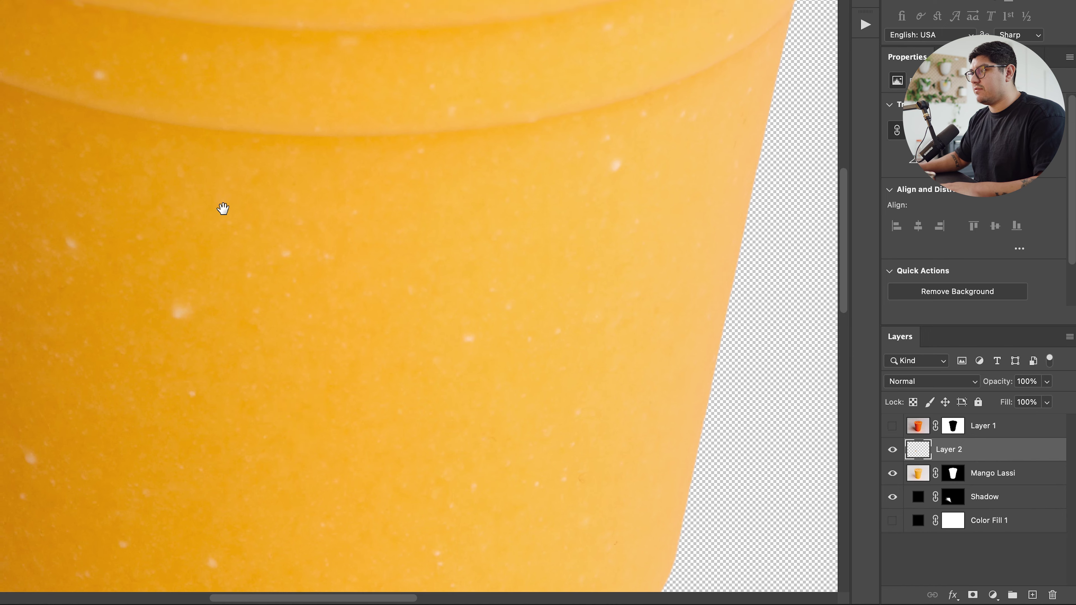
pyautogui.moveTo(384, 216); pyautogui.dragTo(377, 360)
pyautogui.moveTo(401, 158); pyautogui.dragTo(358, 416)
pyautogui.scroll(-5, 341, 331)
pyautogui.scroll(5, 341, 330)
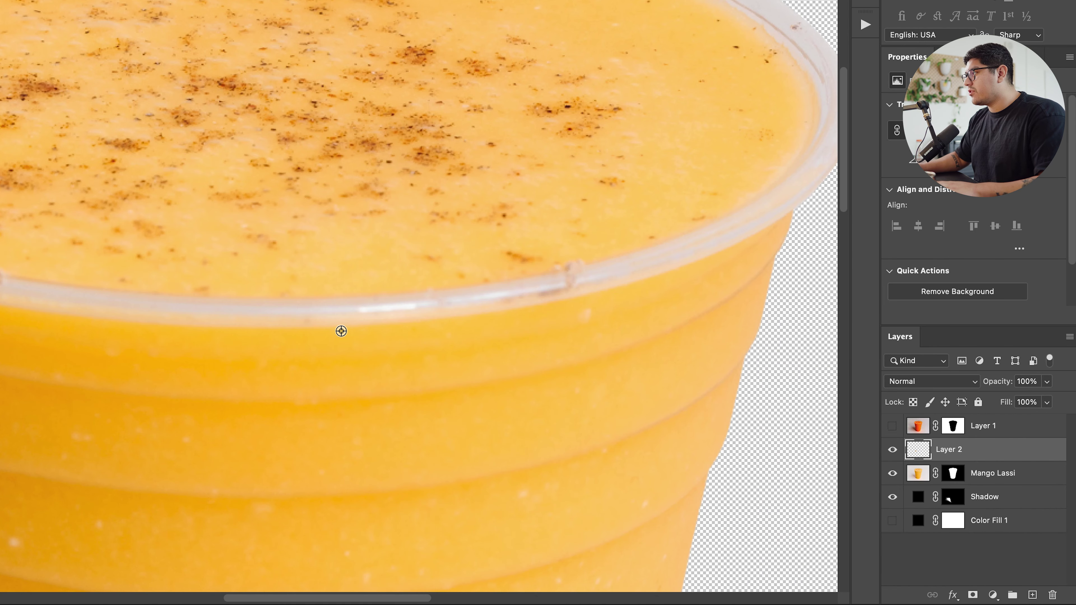
pyautogui.moveTo(341, 331); pyautogui.dragTo(147, 151)
pyautogui.scroll(-5, 308, 276)
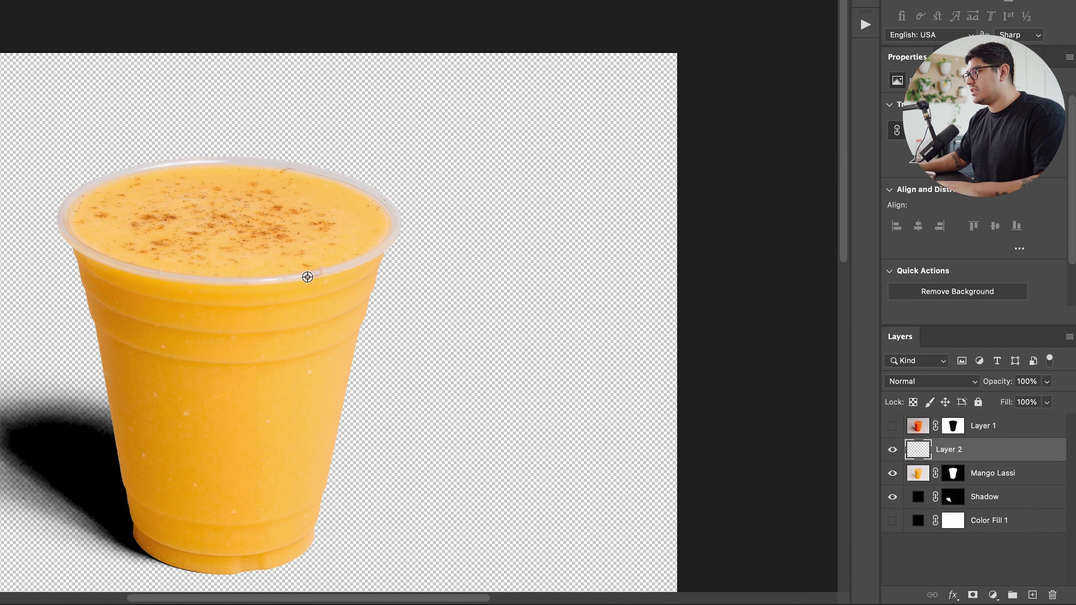
# Rename the healing layer above Mango Lassi as Retouch.
pyautogui.scroll(-4, 308, 277)
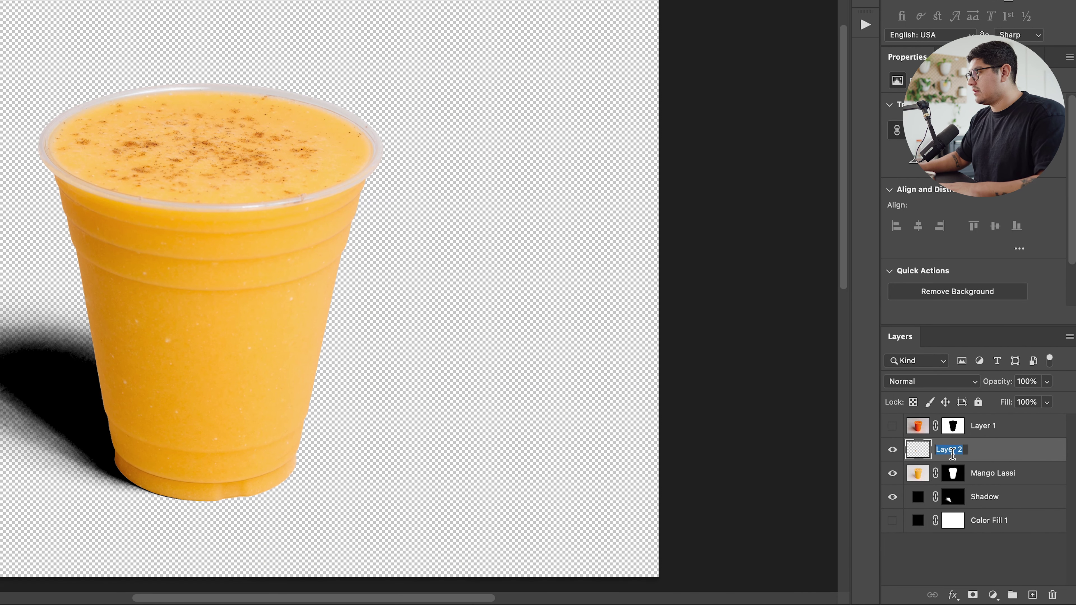
pyautogui.write('Retouch')
pyautogui.press('Return')
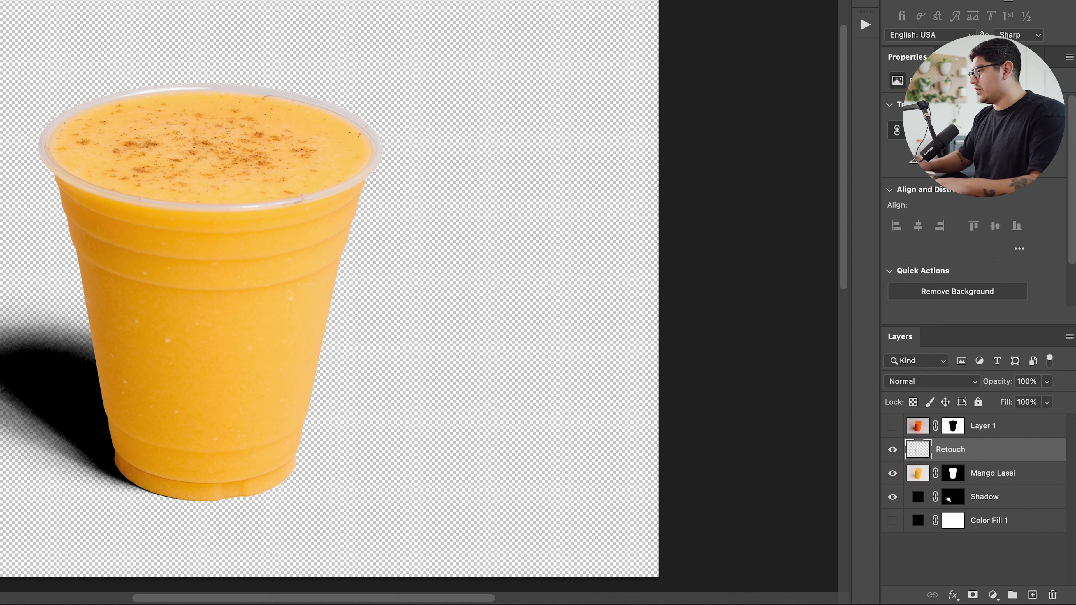
# Add a Hue/Saturation adjustment layer directly above the Retouch layer.
pyautogui.click(992, 595)
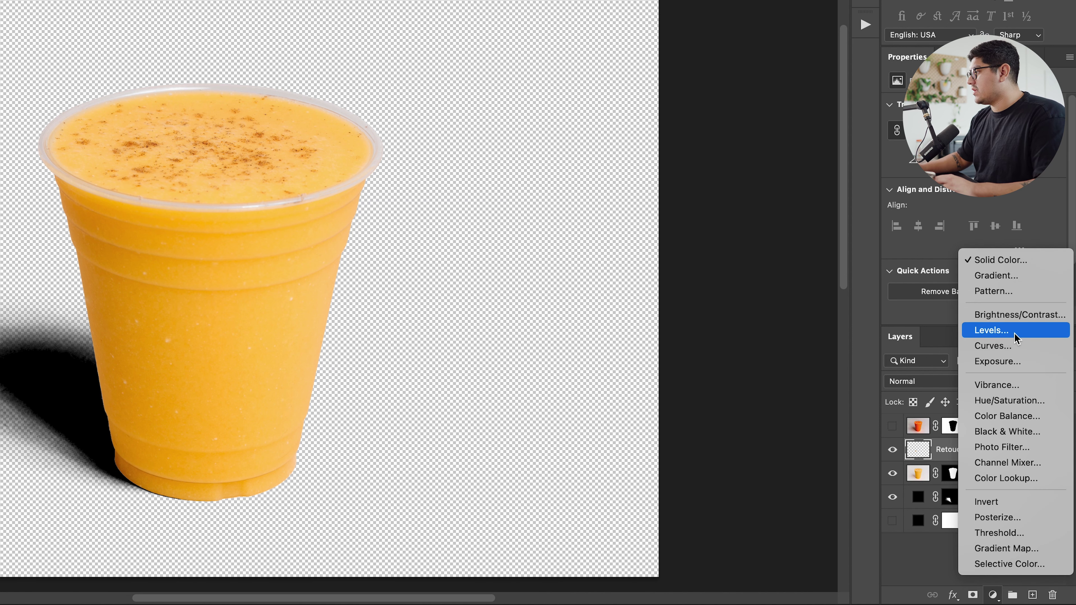
pyautogui.click(1017, 400)
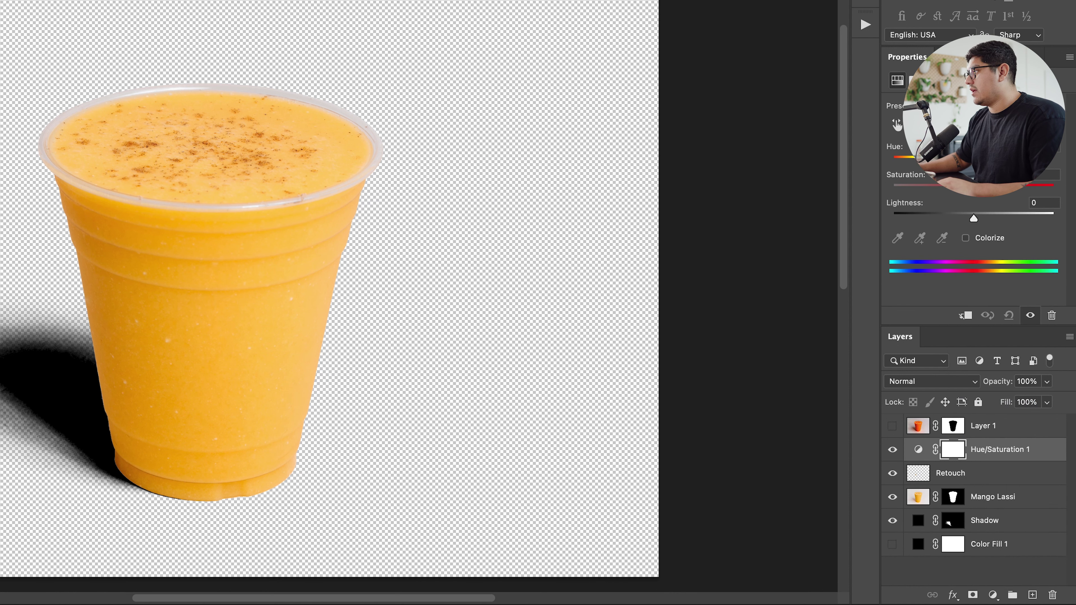
pyautogui.click(897, 126)
pyautogui.click(216, 251)
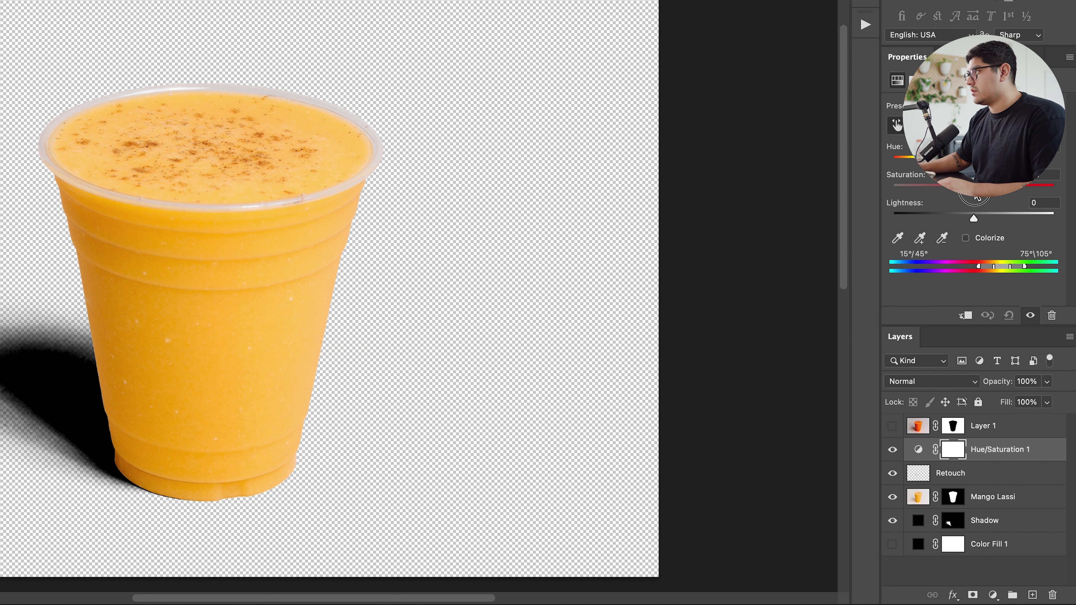
pyautogui.click(974, 125)
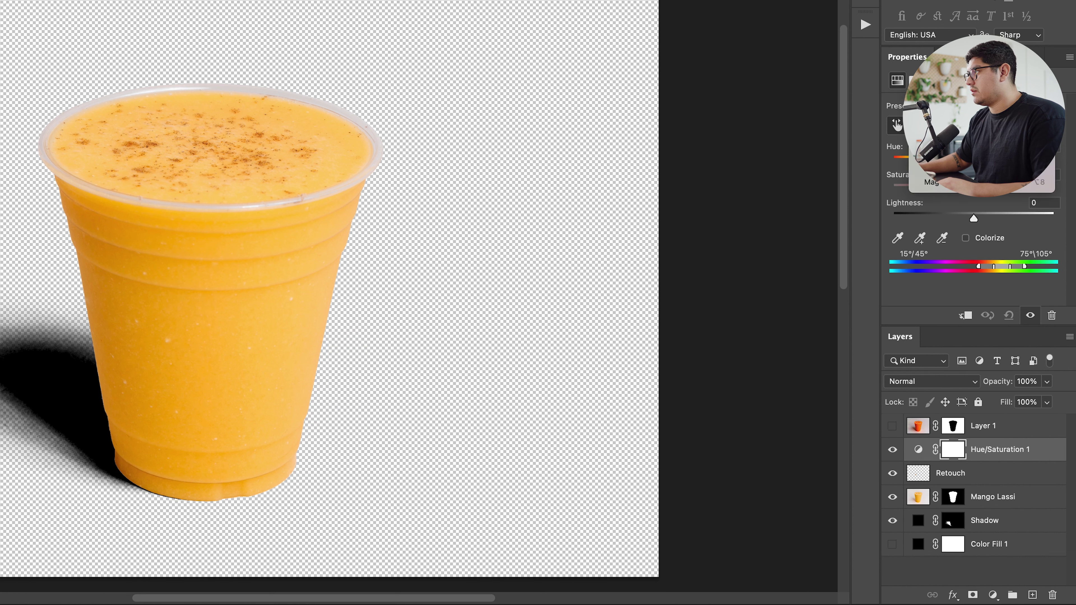
pyautogui.press('Escape')
pyautogui.click(888, 123)
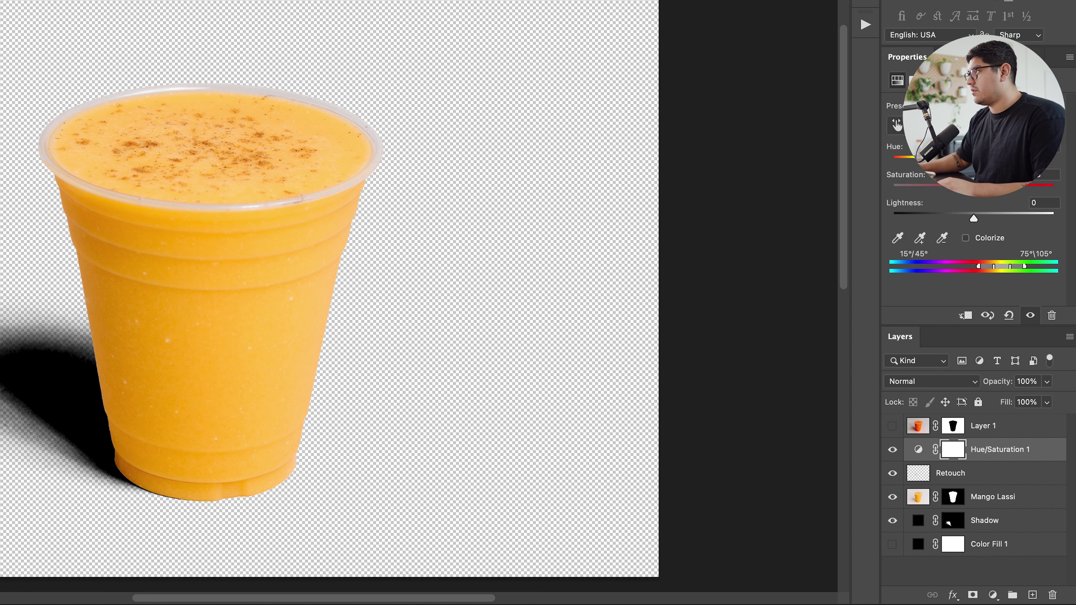
pyautogui.click(974, 125)
pyautogui.click(953, 97)
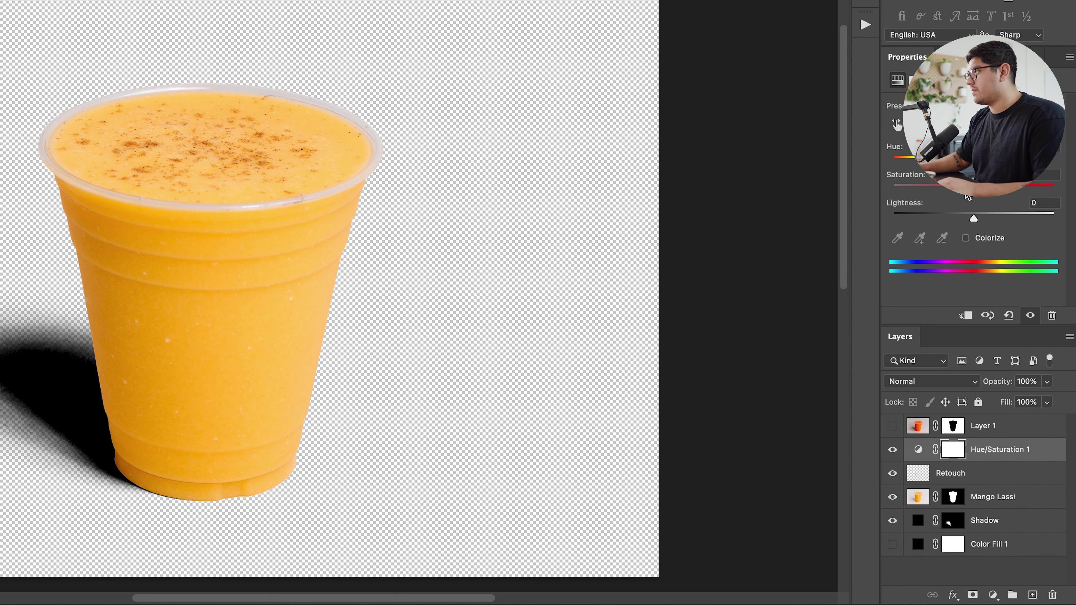
# Set the Hue/Saturation adjustment's master saturation to +5 and its lightness to +6.
pyautogui.moveTo(978, 197)
pyautogui.mouseDown()
pyautogui.moveTo(1015, 195)
pyautogui.moveTo(958, 198)
pyautogui.moveTo(989, 200)
pyautogui.moveTo(979, 200)
pyautogui.mouseUp()
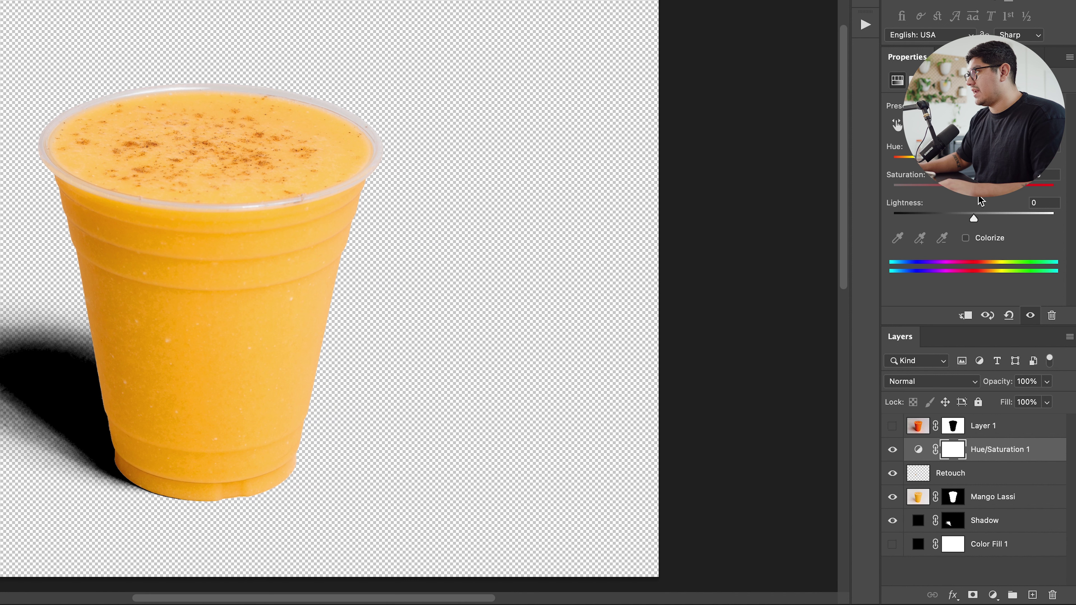
pyautogui.moveTo(974, 219); pyautogui.dragTo(979, 218)
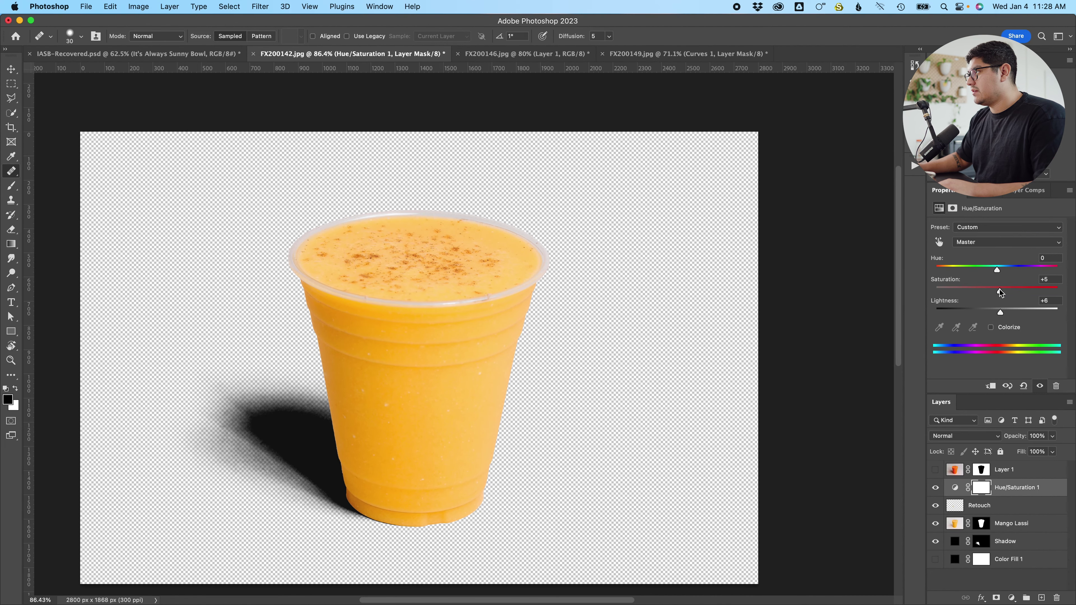
# Add a Curves adjustment layer directly above Hue/Saturation 1.
pyautogui.click(1025, 491)
pyautogui.click(1012, 597)
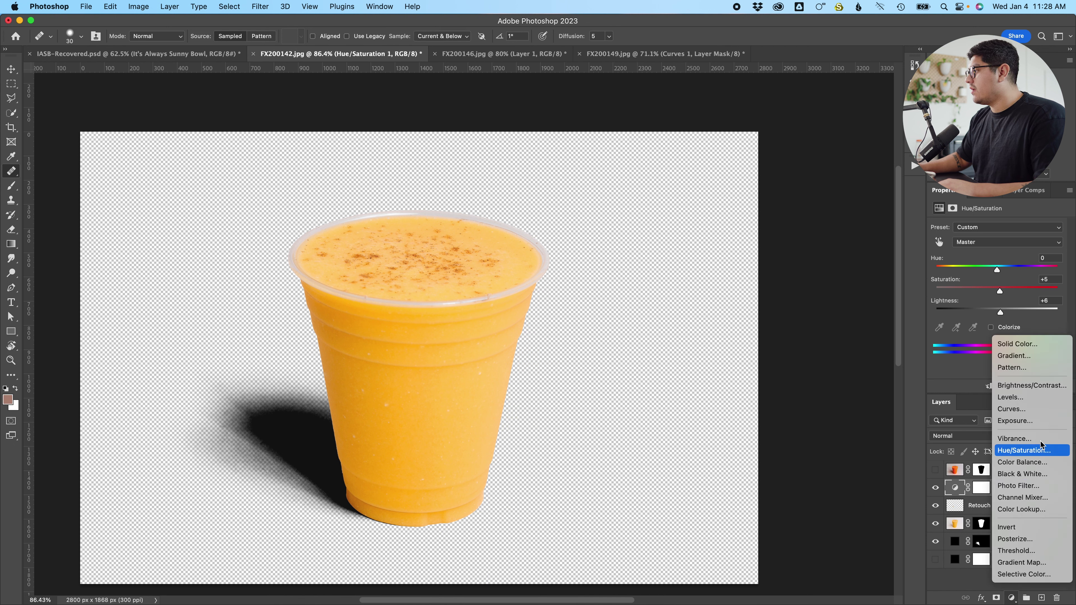
pyautogui.click(1034, 409)
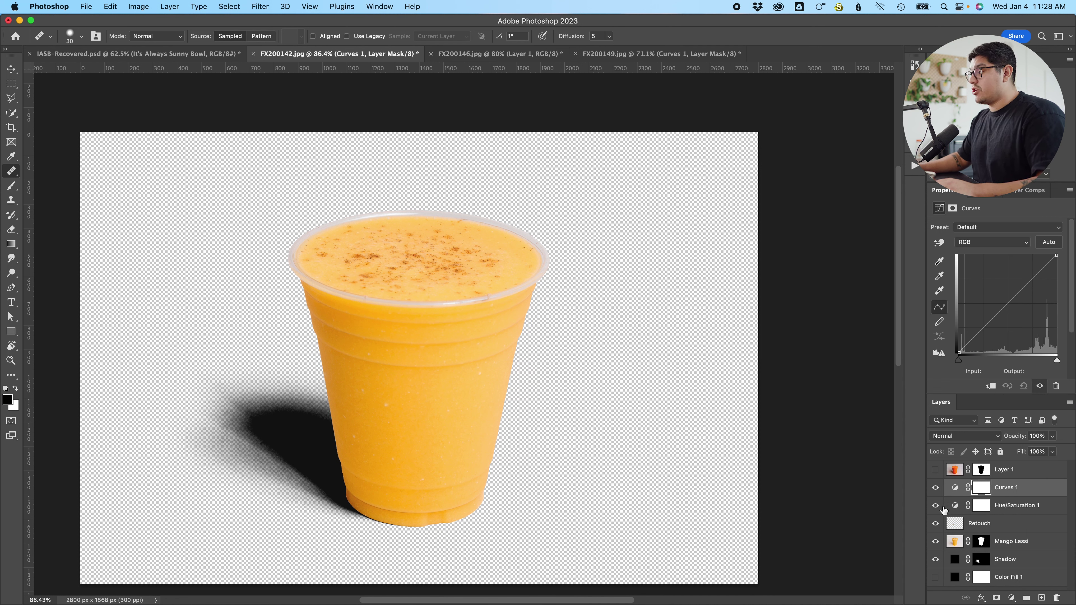
# Clip the Retouch, Hue/Saturation 1 and Curves 1 layers to the Mango Lassi layer.
pyautogui.moveTo(1025, 491); pyautogui.dragTo(1021, 513)
pyautogui.keyDown('alt'); pyautogui.click(1019, 514); pyautogui.keyUp('alt')
pyautogui.keyDown('alt'); pyautogui.click(1012, 532); pyautogui.keyUp('alt')
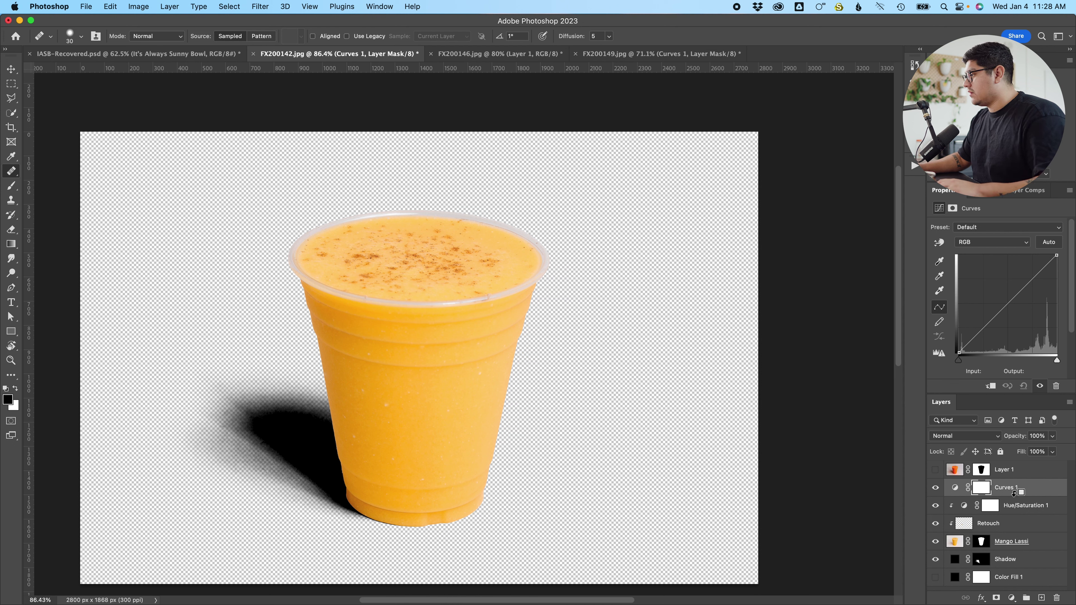
pyautogui.rightClick(1014, 491)
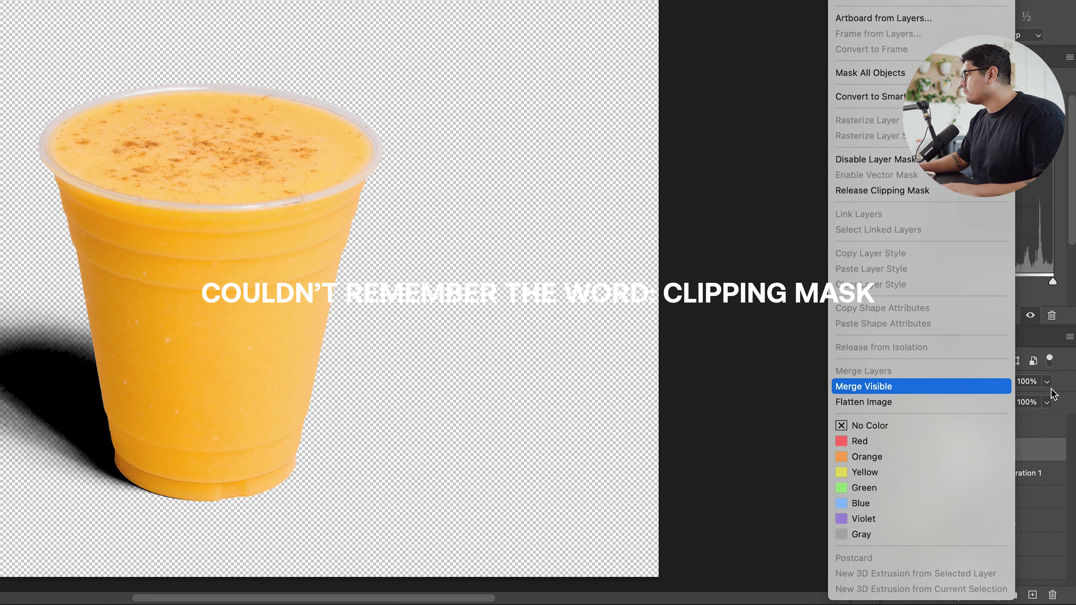
pyautogui.click(1066, 457)
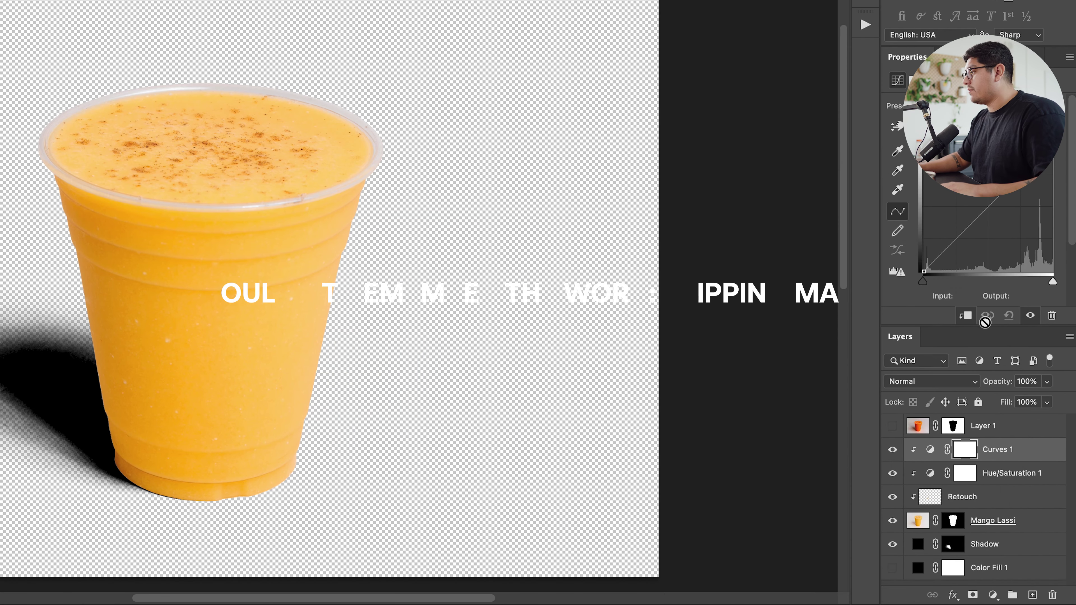
# Shape the RGB curve of Curves 1 for stronger contrast, deepening the shadows and placing a midtone point at input 147, output 134.
pyautogui.click(930, 451)
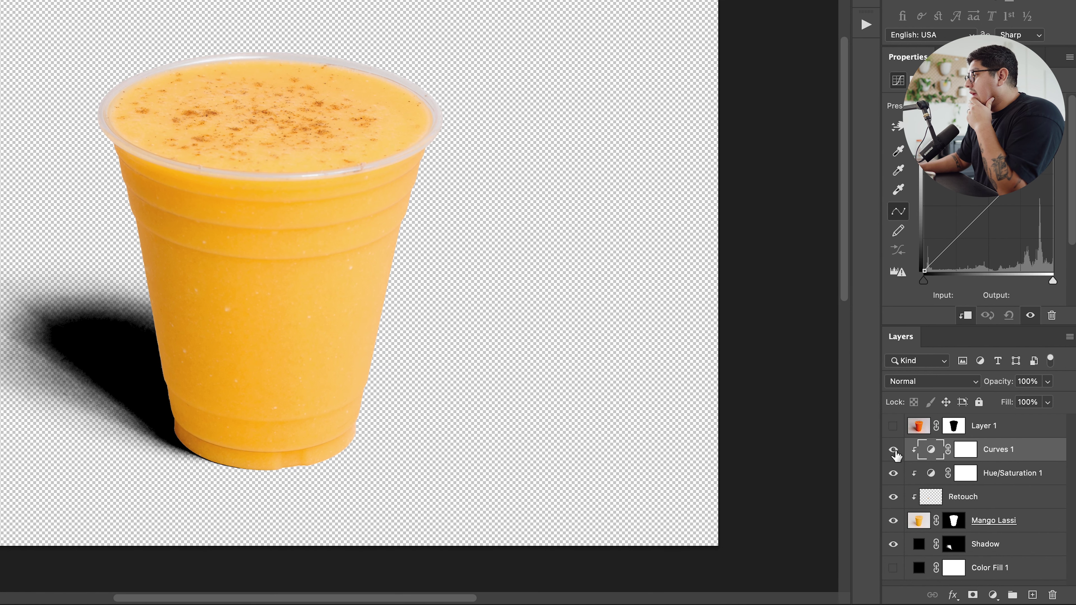
pyautogui.click(894, 451)
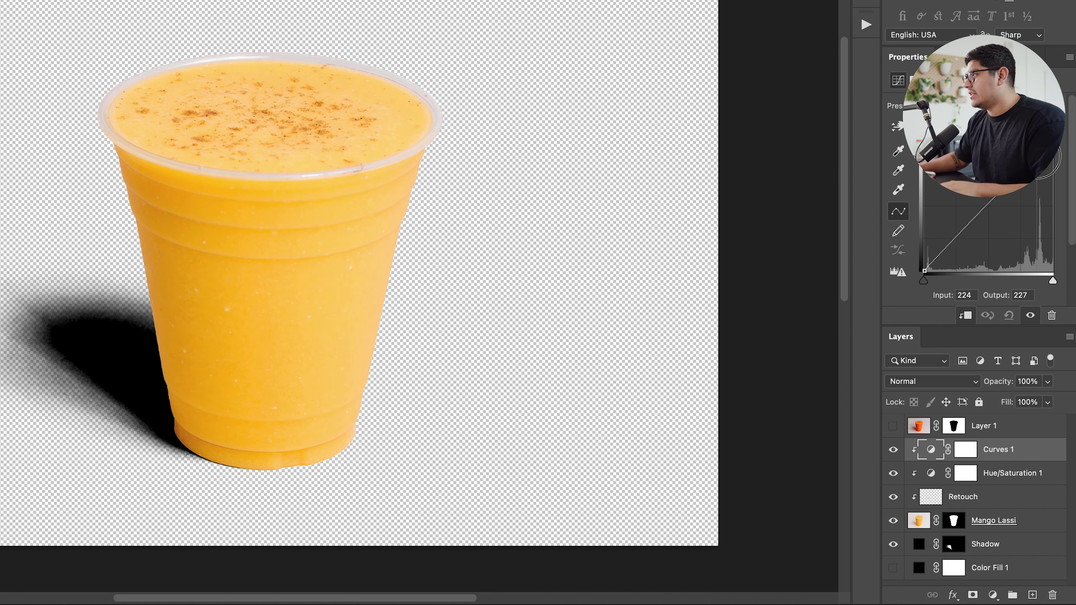
pyautogui.moveTo(1039, 152); pyautogui.dragTo(1040, 155)
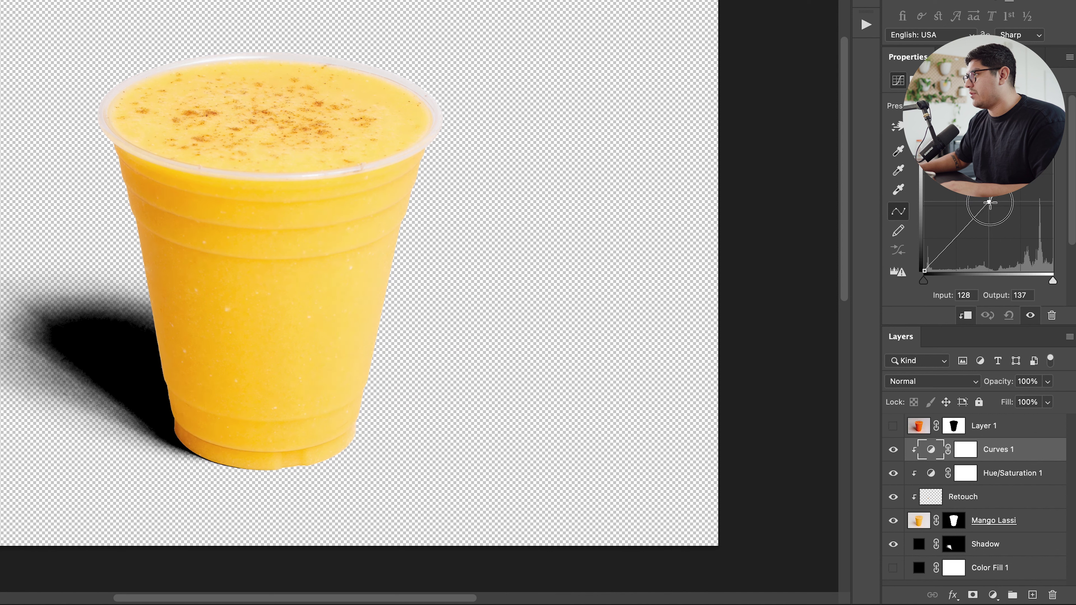
pyautogui.moveTo(990, 208); pyautogui.dragTo(987, 198)
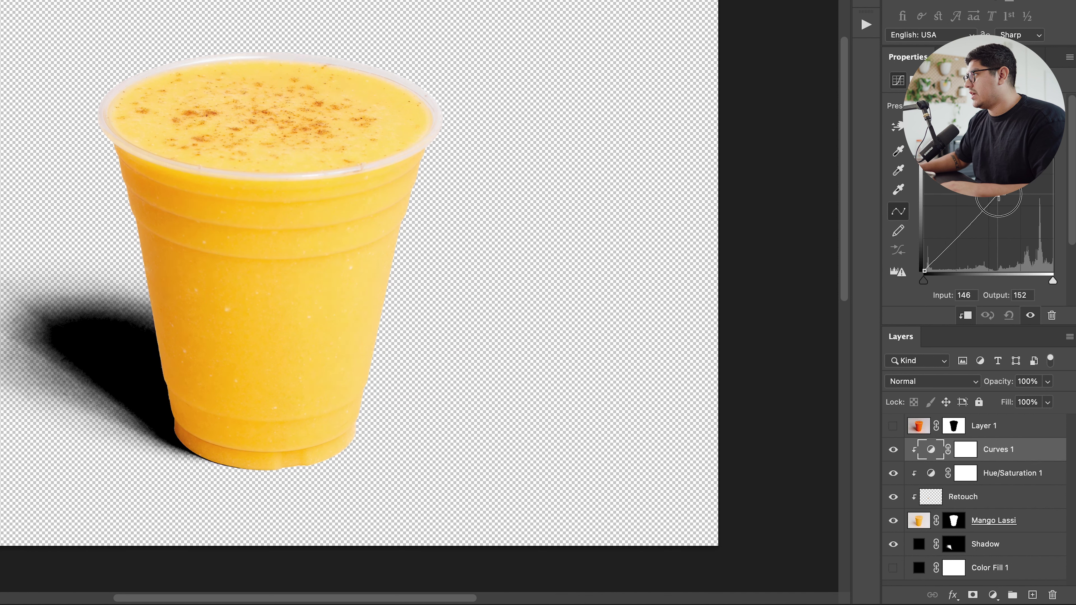
pyautogui.moveTo(1040, 148); pyautogui.dragTo(1041, 154)
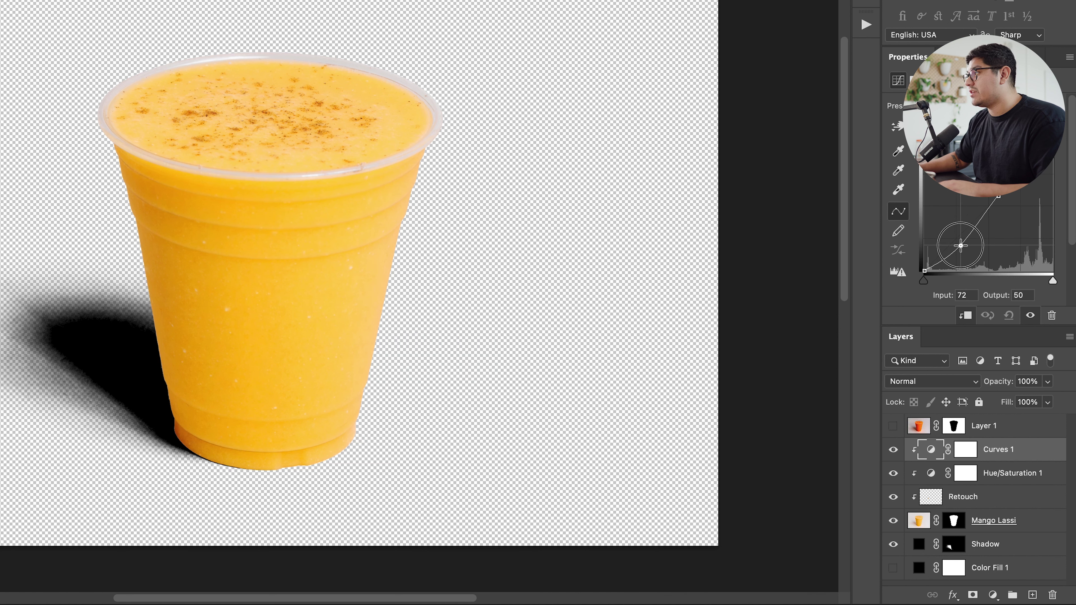
pyautogui.moveTo(960, 243); pyautogui.dragTo(960, 245)
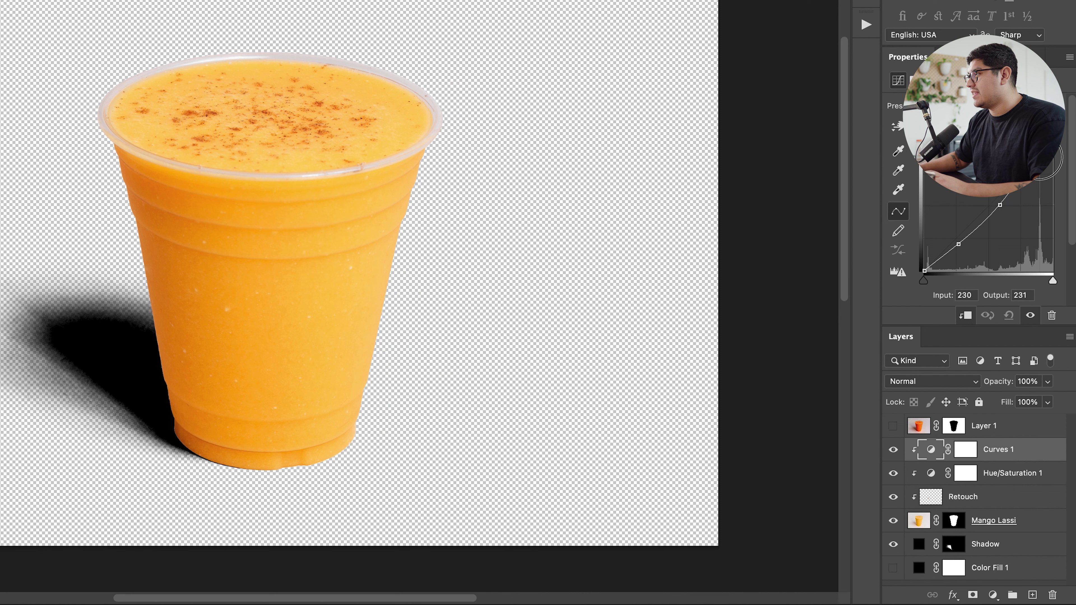
pyautogui.moveTo(1037, 151); pyautogui.dragTo(1039, 156)
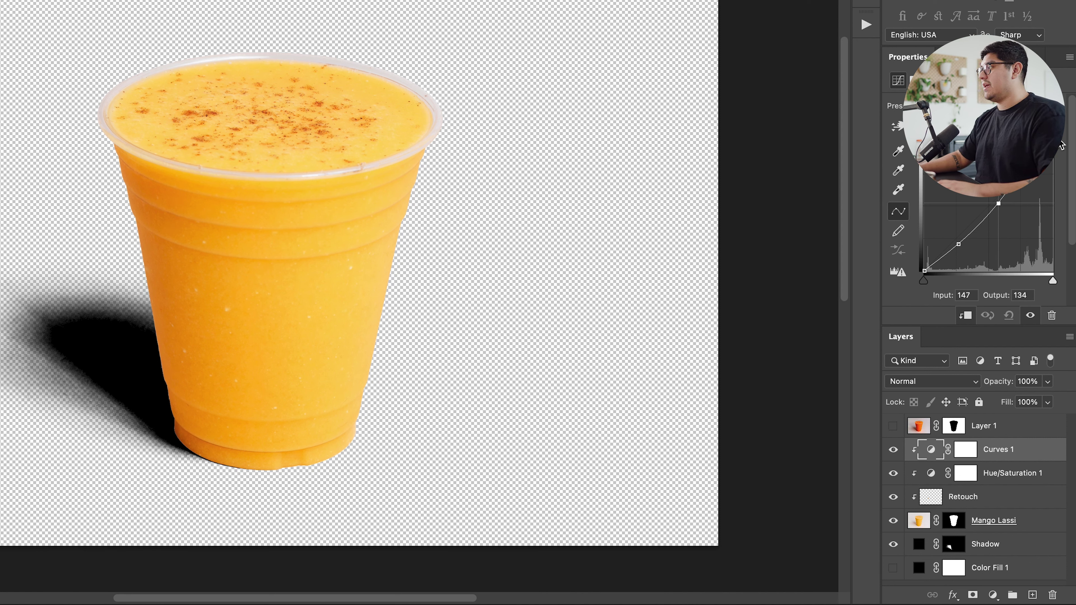
# Compare the cup's appearance with and without the Curves 1 adjustment.
pyautogui.click(898, 449)
pyautogui.click(899, 449)
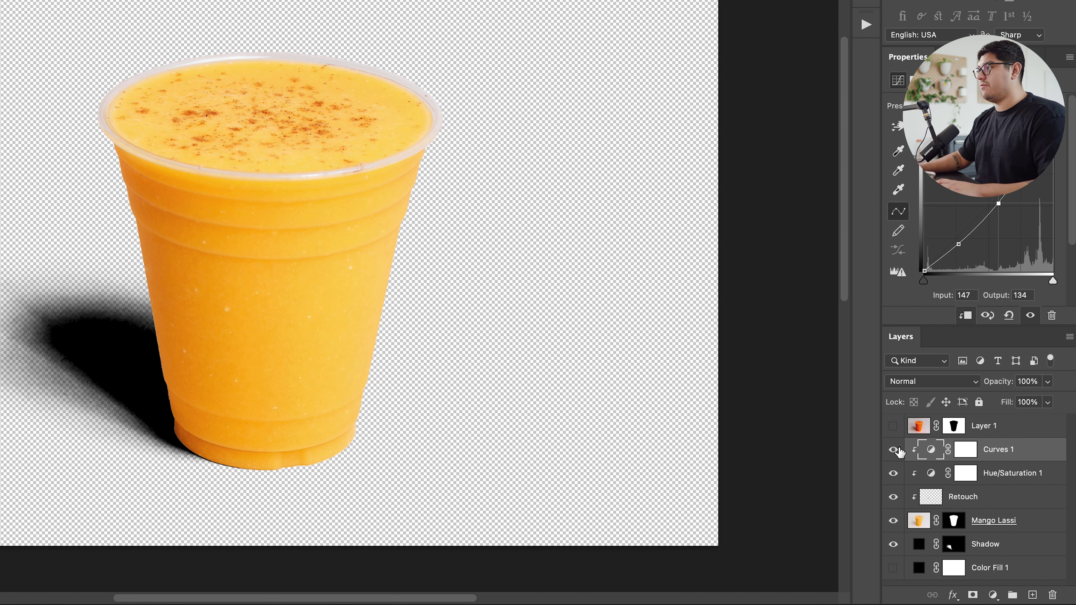
pyautogui.click(899, 450)
pyautogui.click(899, 451)
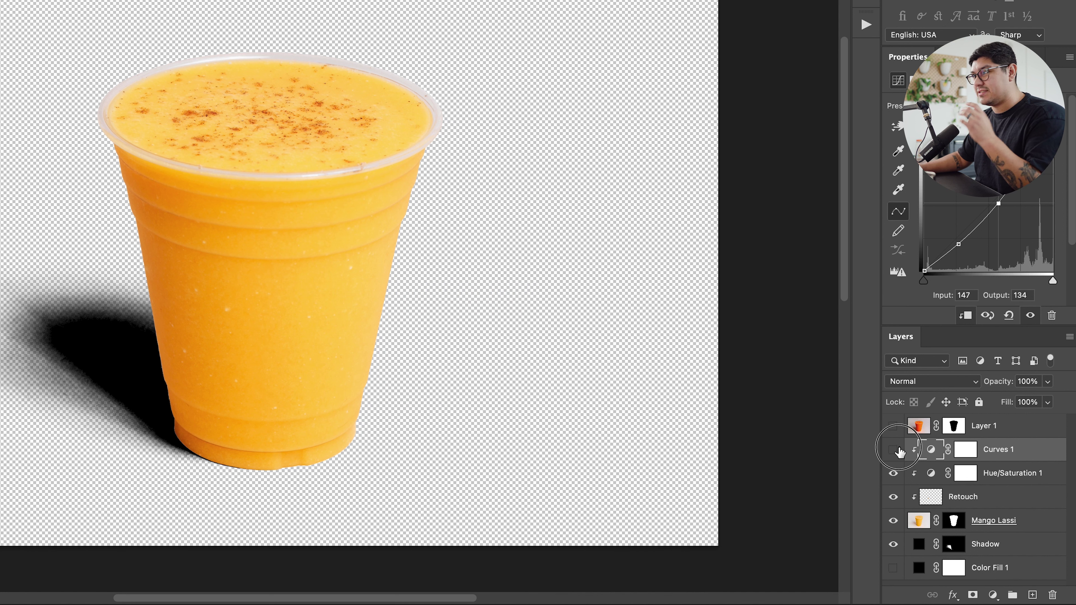
pyautogui.click(898, 450)
pyautogui.click(899, 450)
pyautogui.click(899, 450)
pyautogui.click(899, 450)
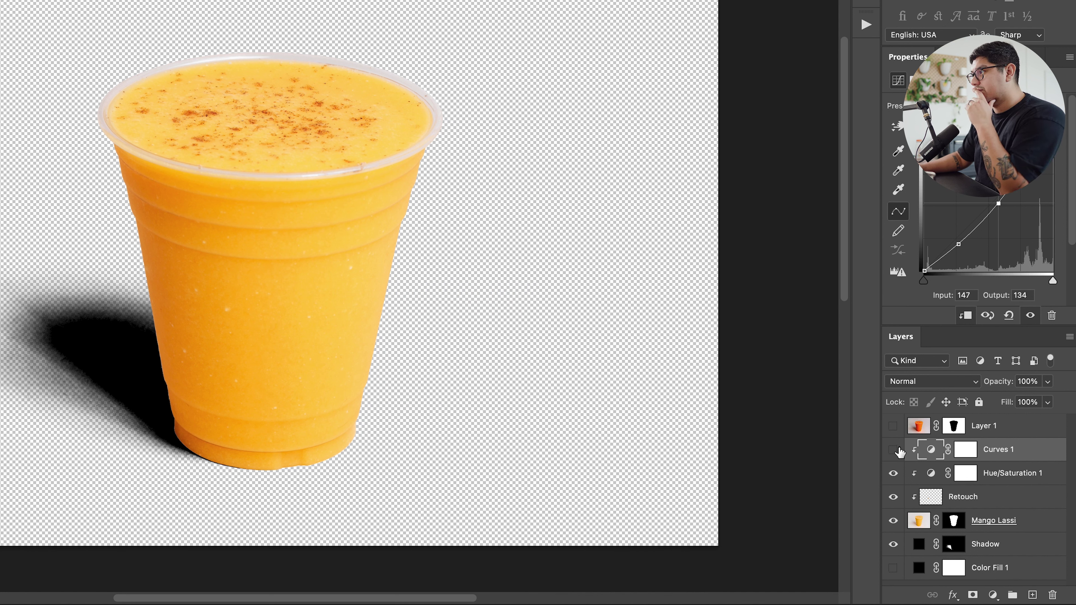
pyautogui.click(899, 450)
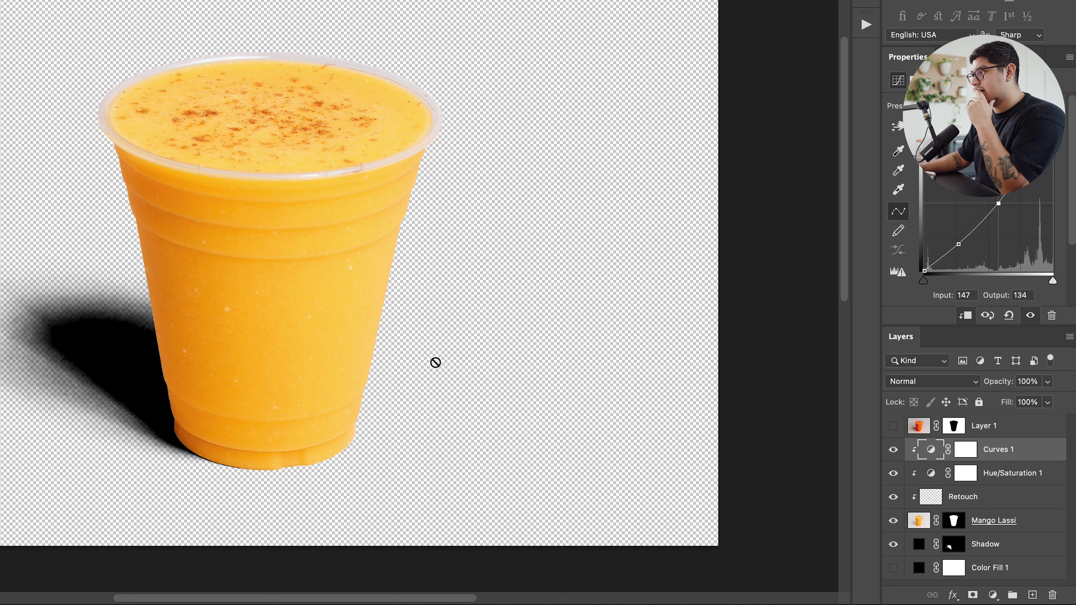
# Paint black on the Shadow layer's mask to remove the thin dark fringe beneath the cup's base.
pyautogui.scroll(5, 220, 447)
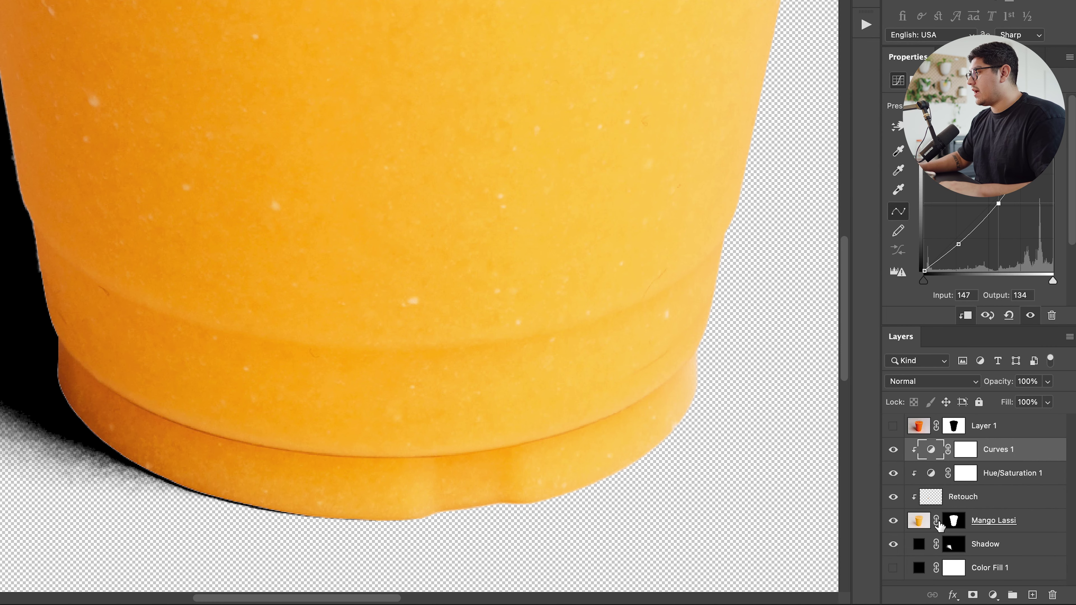
pyautogui.click(952, 545)
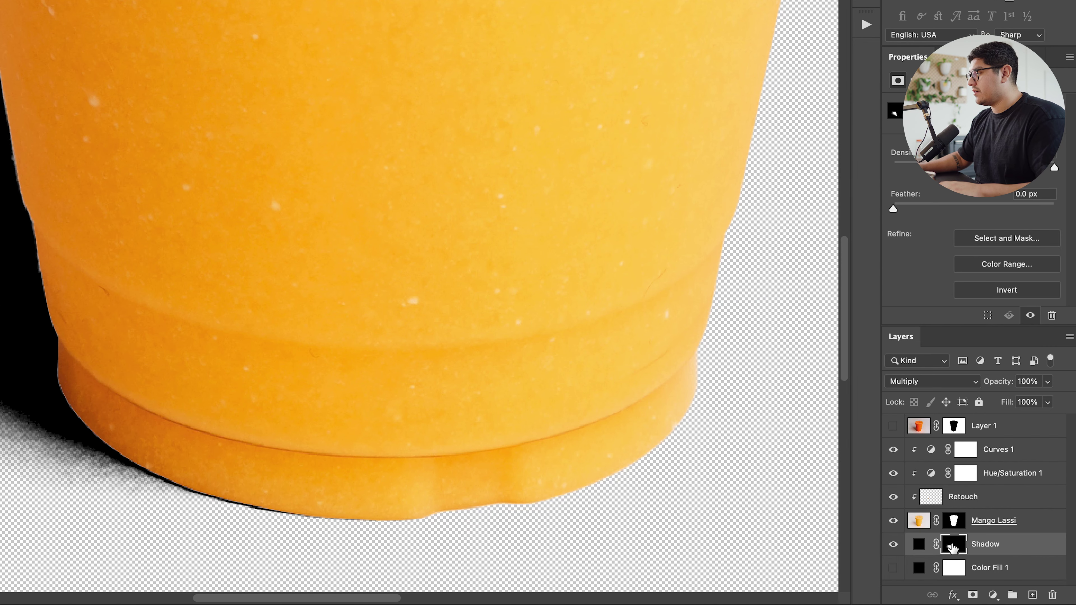
pyautogui.moveTo(295, 318); pyautogui.dragTo(341, 127)
pyautogui.moveTo(435, 281)
pyautogui.mouseDown()
pyautogui.moveTo(317, 245)
pyautogui.moveTo(293, 135)
pyautogui.mouseUp()
pyautogui.moveTo(335, 503)
pyautogui.mouseDown()
pyautogui.moveTo(261, 506)
pyautogui.moveTo(152, 545)
pyautogui.moveTo(92, 549)
pyautogui.moveTo(8, 531)
pyautogui.moveTo(0, 510)
pyautogui.mouseUp()
pyautogui.press('super+z')
pyautogui.moveTo(393, 525)
pyautogui.mouseDown()
pyautogui.moveTo(297, 533)
pyautogui.moveTo(230, 518)
pyautogui.moveTo(152, 539)
pyautogui.mouseUp()
pyautogui.press('super+z')
pyautogui.moveTo(363, 531); pyautogui.dragTo(164, 560)
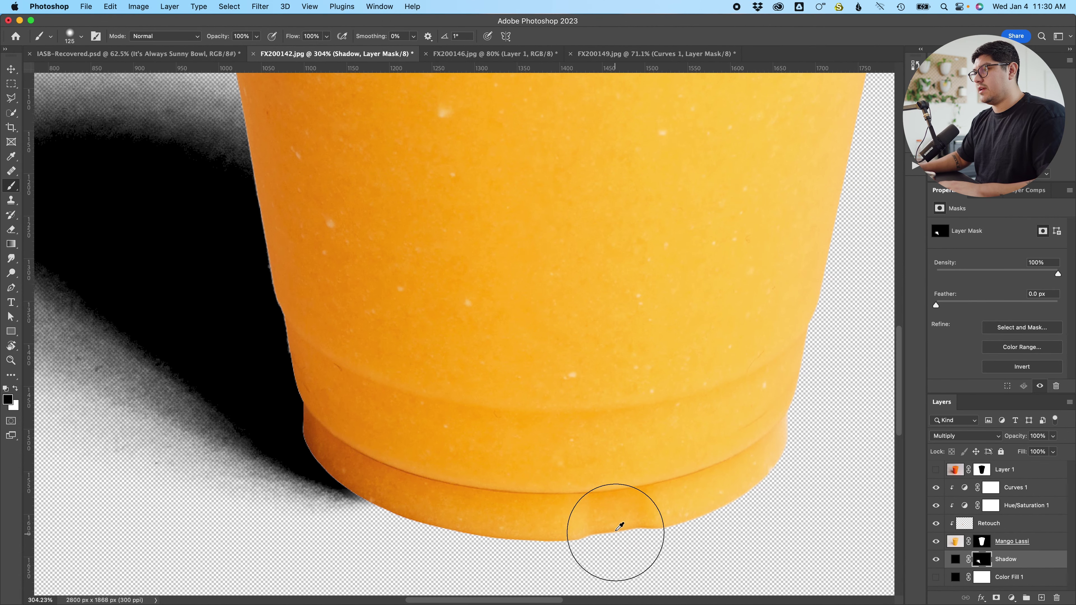
# Create a merged copy of Mango Lassi, Retouch, Hue/Saturation 1 and Curves 1 while keeping the original layers.
pyautogui.scroll(-5, 615, 532)
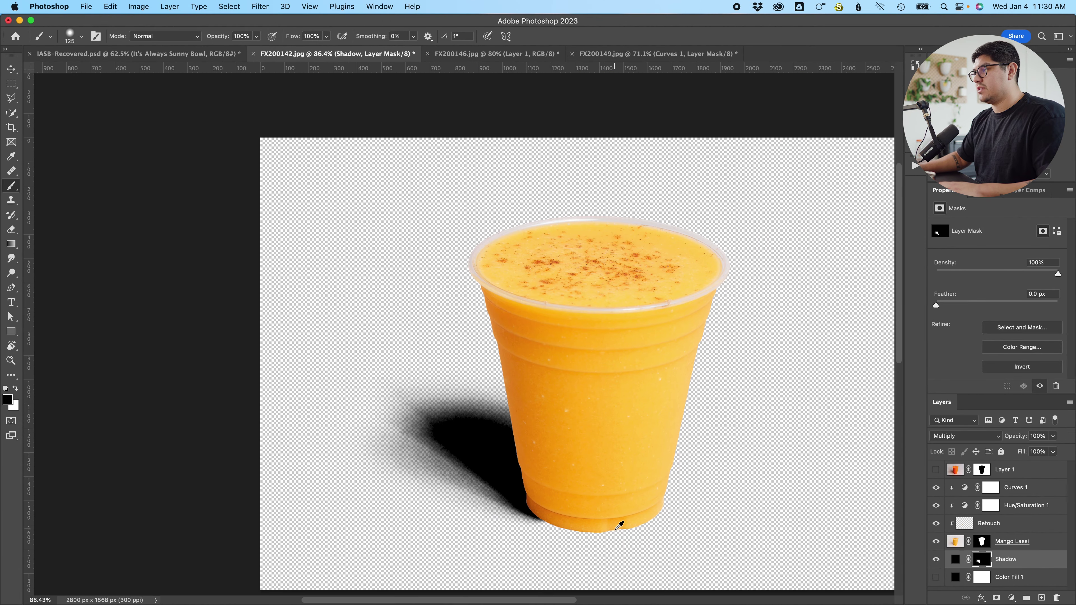
pyautogui.moveTo(742, 484); pyautogui.dragTo(584, 458)
pyautogui.scroll(5, 540, 269)
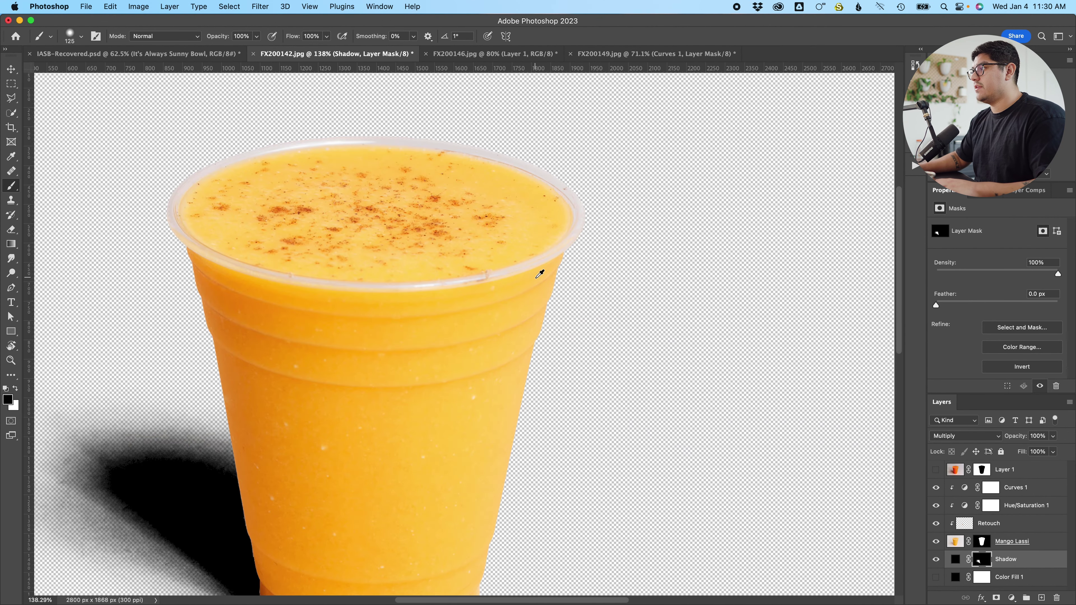
pyautogui.scroll(-5, 541, 271)
pyautogui.scroll(3, 538, 277)
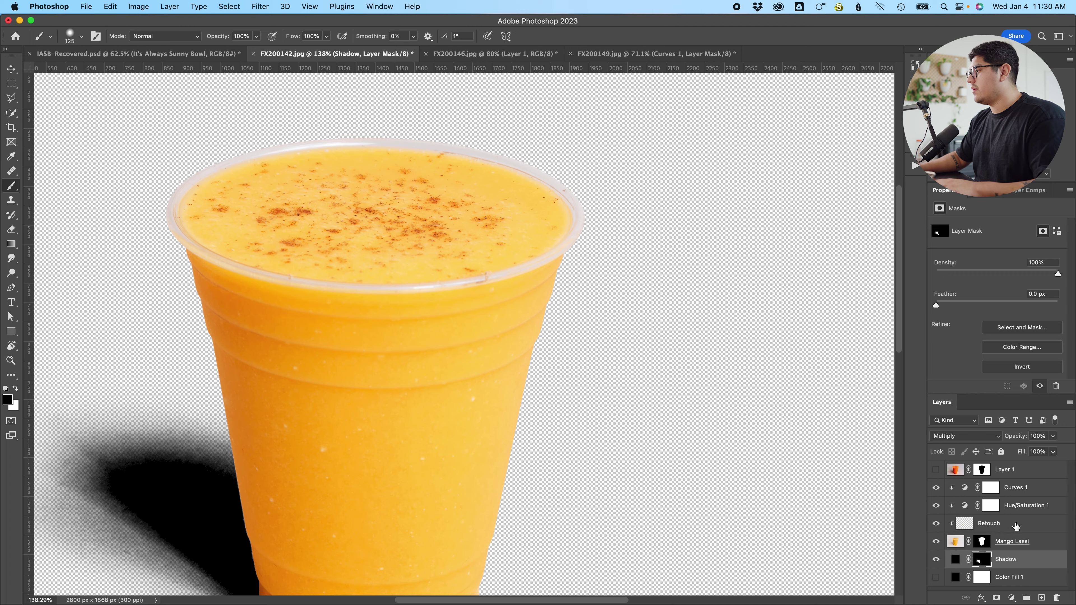
pyautogui.scroll(-4, 546, 472)
pyautogui.click(1032, 547)
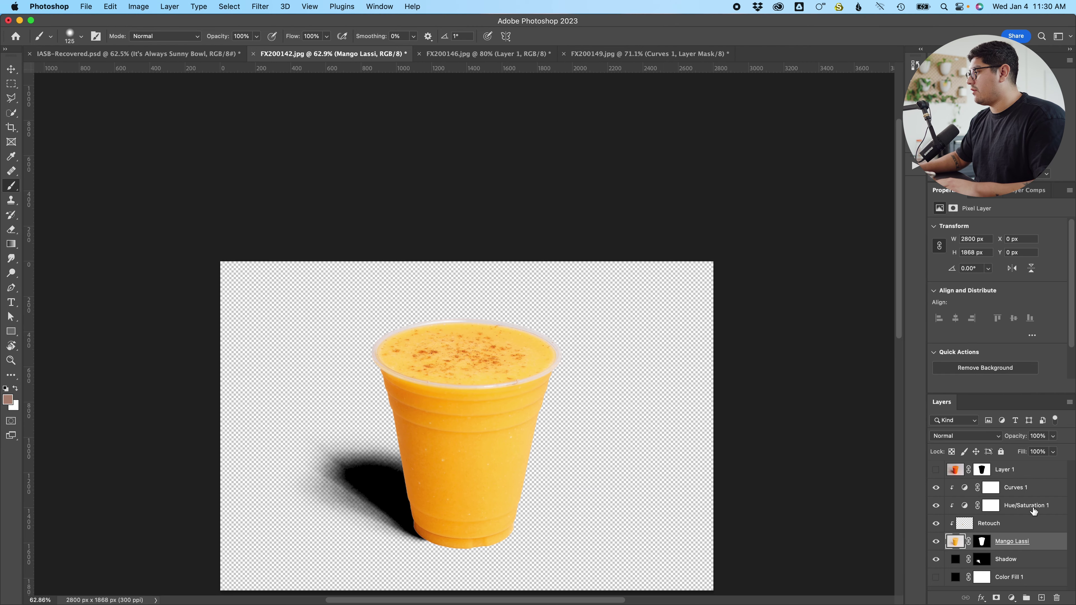
pyautogui.keyDown('shift'); pyautogui.click(1032, 492); pyautogui.keyUp('shift')
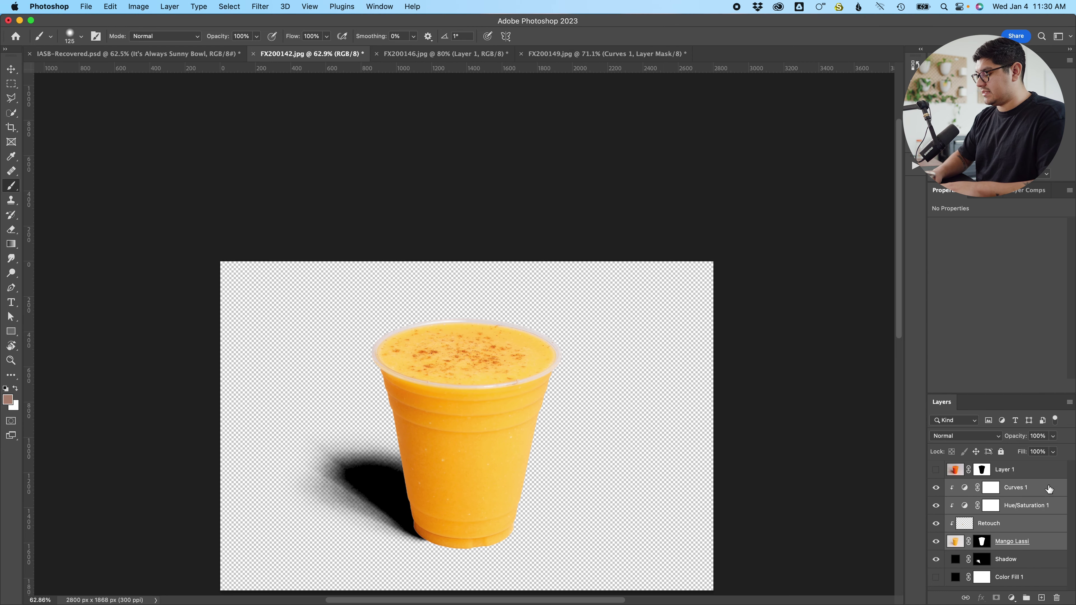
pyautogui.press('super+alt+e')
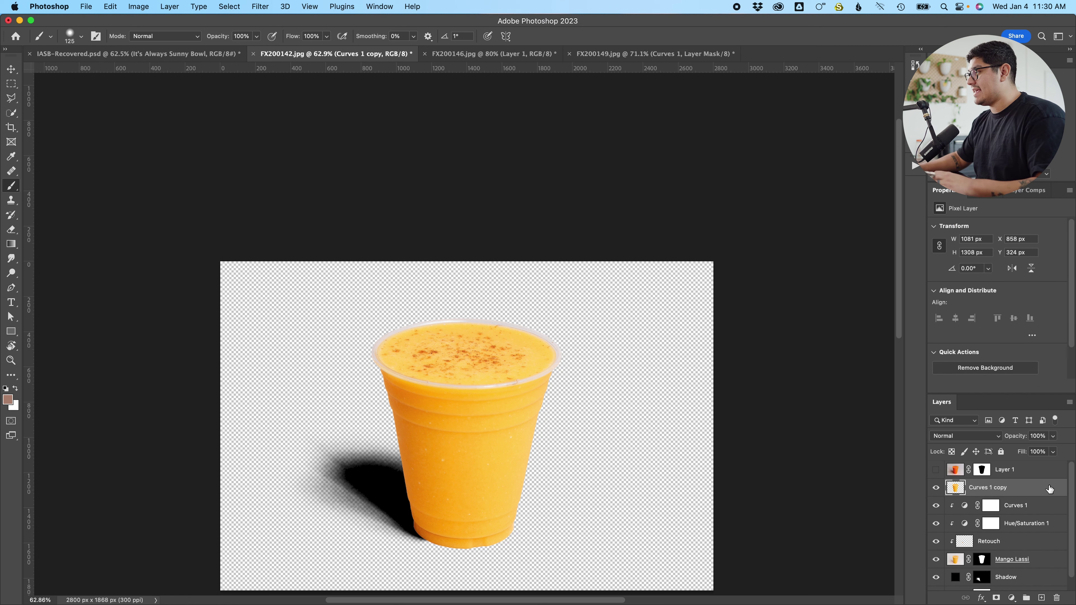
pyautogui.click(260, 7)
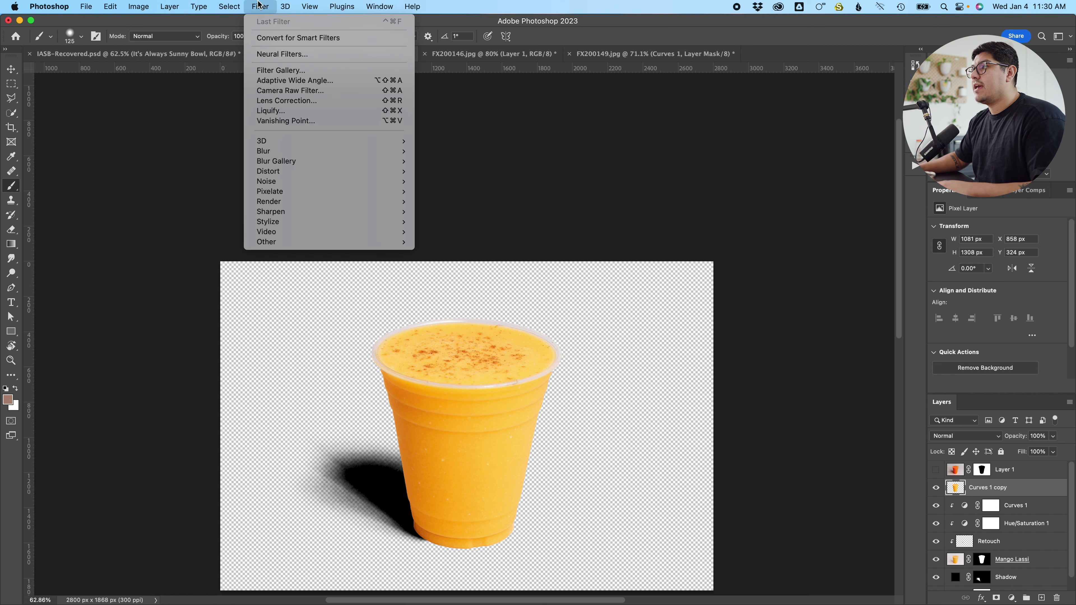
pyautogui.moveTo(275, 8)
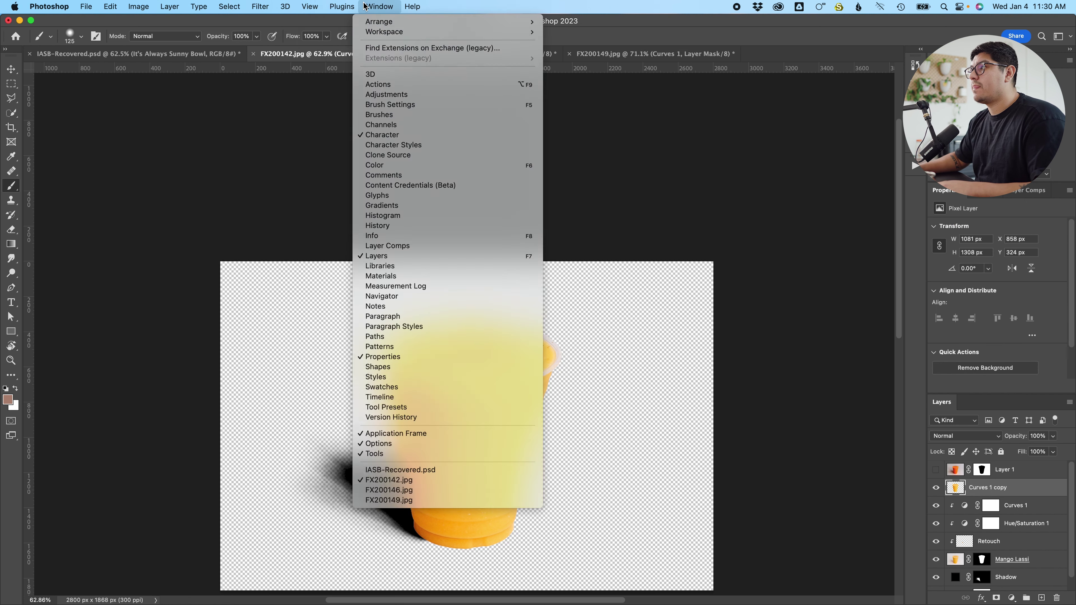
# Sharpen the merged cup copy with Smart Sharpen at an Amount of 170%.
pyautogui.moveTo(287, 176)
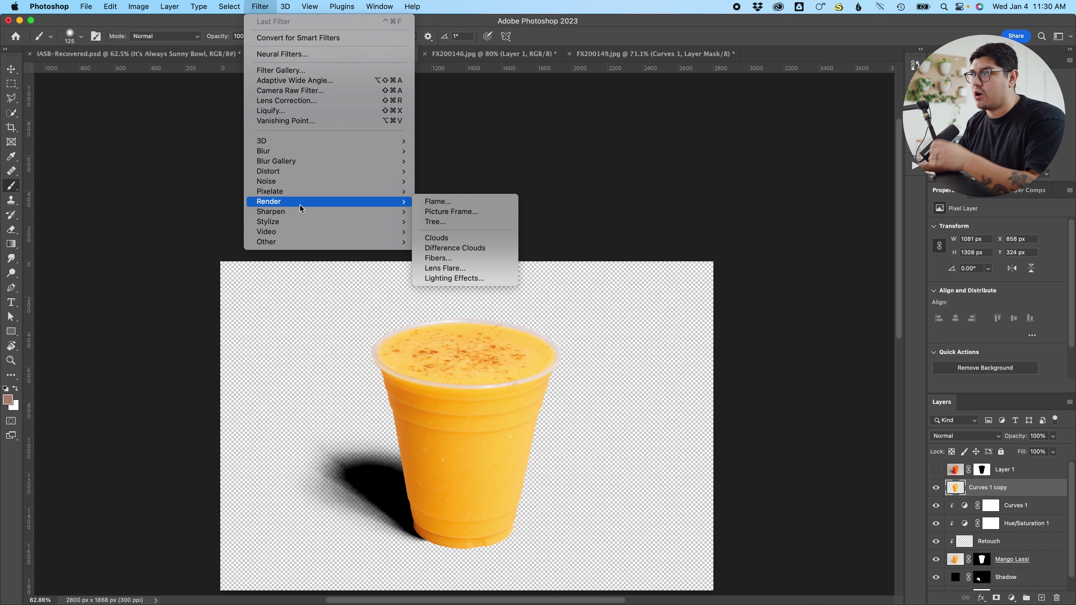
pyautogui.moveTo(361, 192)
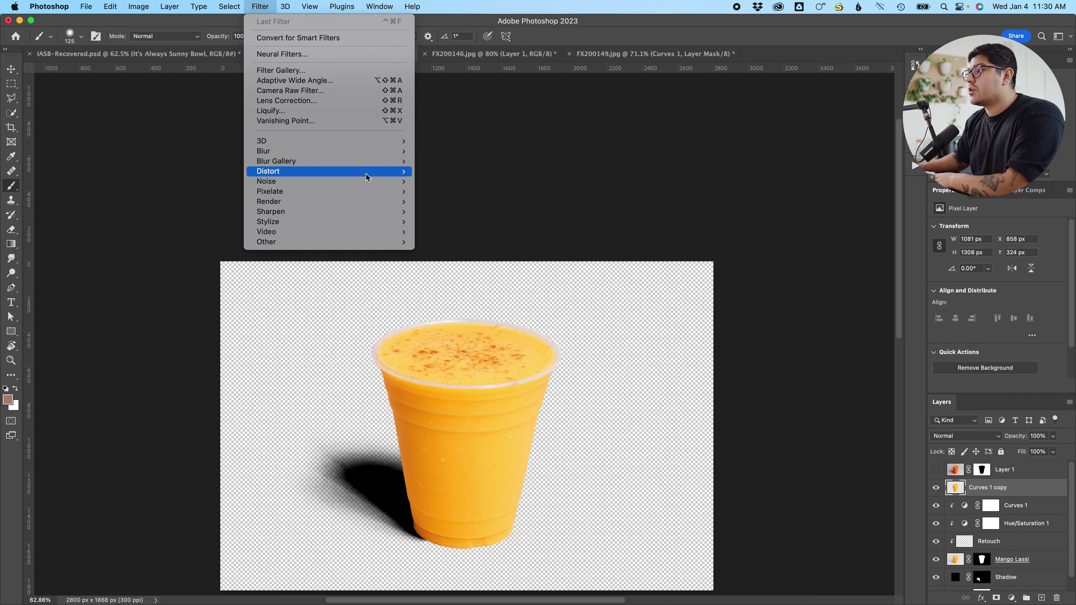
pyautogui.moveTo(368, 212)
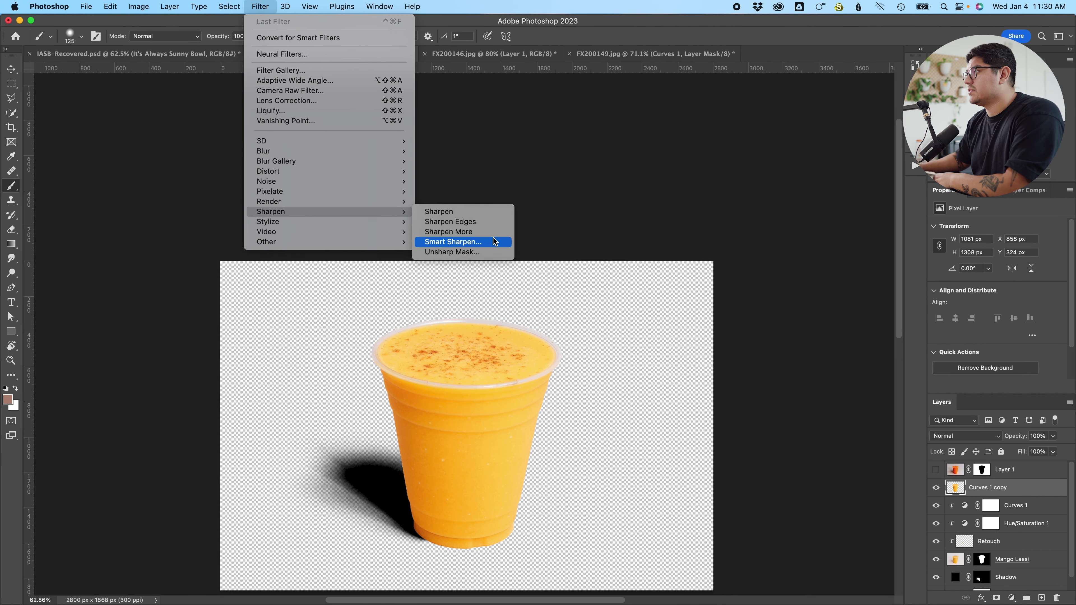
pyautogui.click(495, 241)
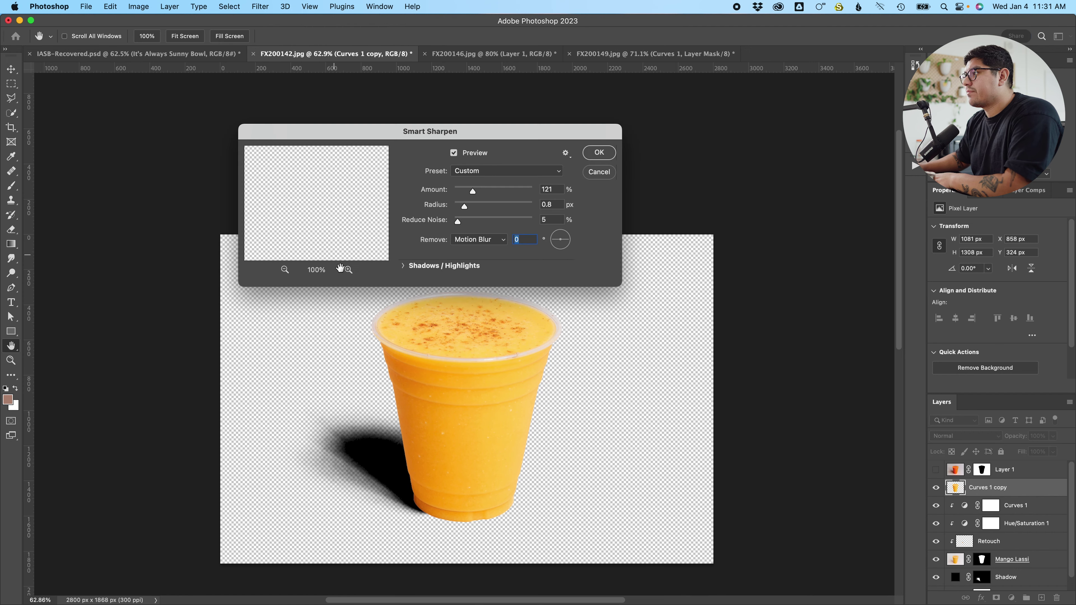
pyautogui.click(446, 332)
pyautogui.click(454, 355)
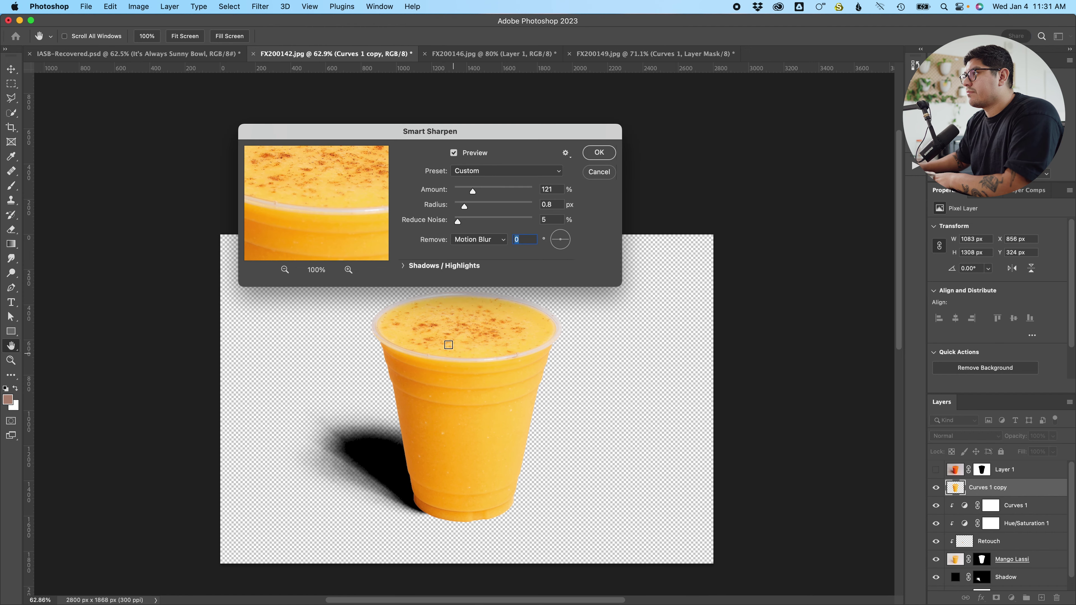
pyautogui.click(348, 270)
pyautogui.click(349, 269)
pyautogui.moveTo(341, 199); pyautogui.dragTo(317, 267)
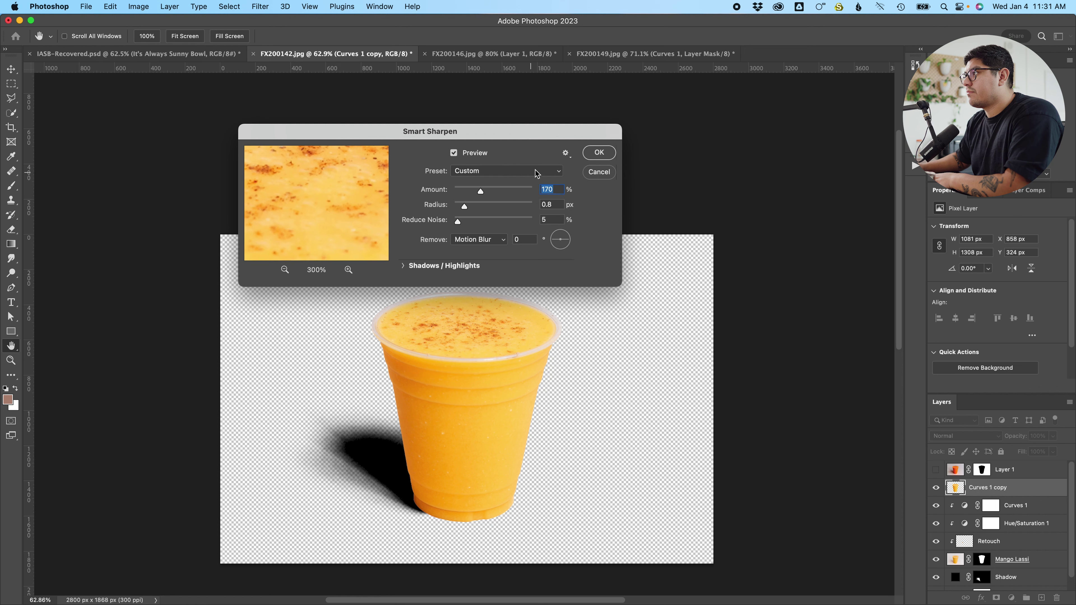
pyautogui.click(598, 153)
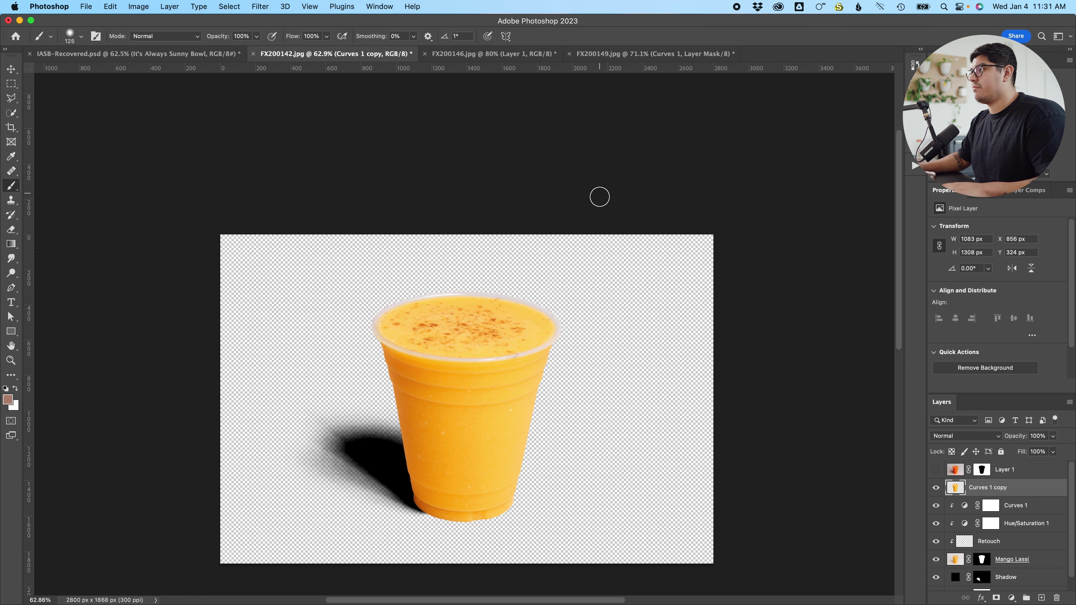
# Inspect the sharpened cup and compare the image with the Shadow layer shown and hidden.
pyautogui.scroll(5, 478, 319)
pyautogui.scroll(-5, 476, 322)
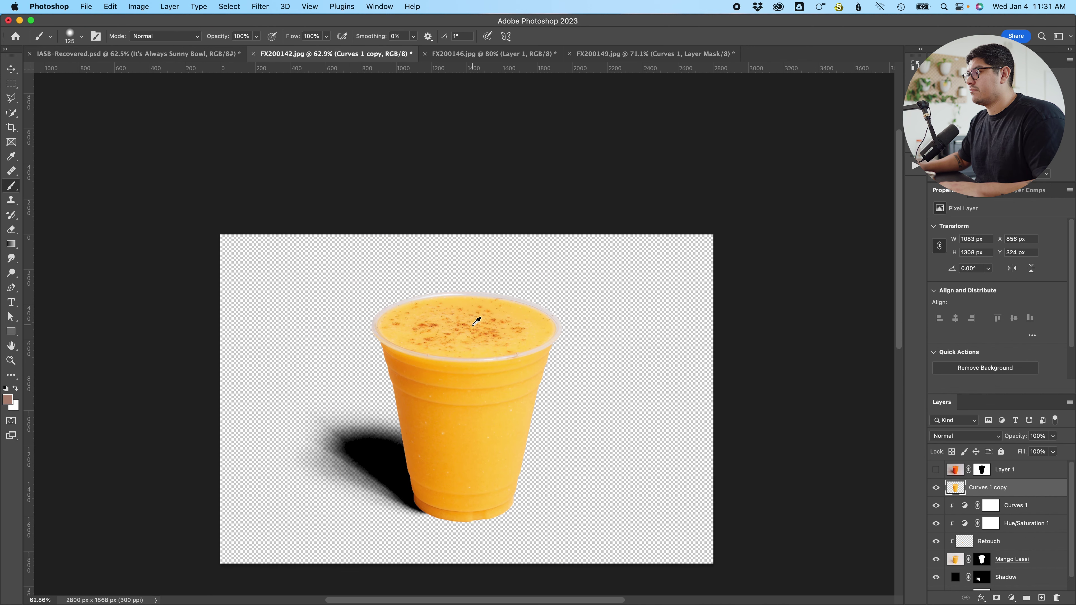
pyautogui.scroll(-2, 488, 324)
pyautogui.scroll(1, 487, 324)
pyautogui.click(937, 578)
pyautogui.click(937, 578)
pyautogui.click(937, 578)
pyautogui.click(937, 578)
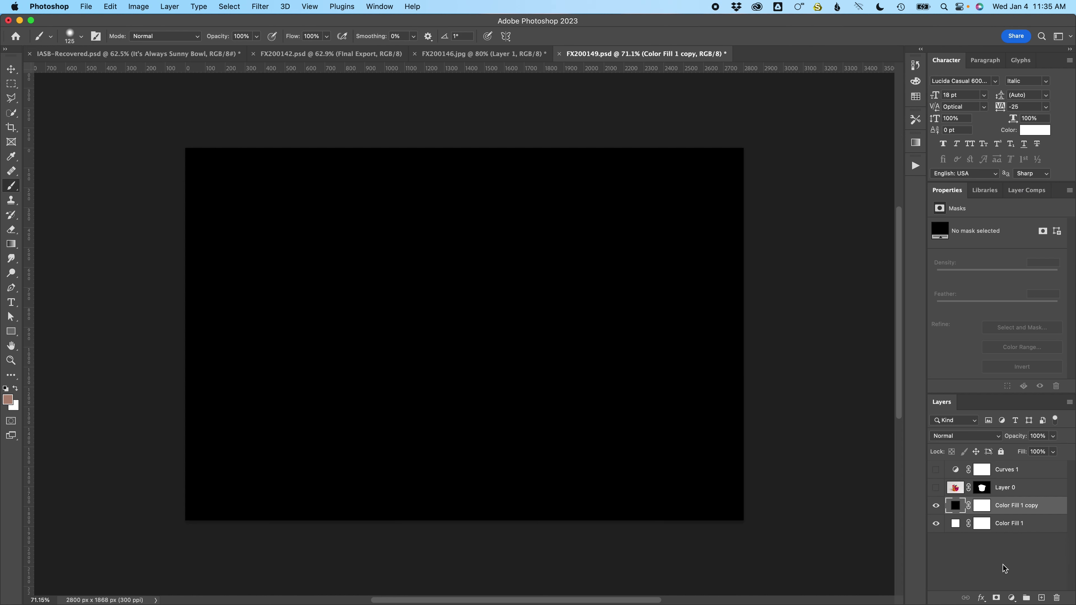
# Show Layer 0 and Curves 1 in FX200149.psd and copy Curves 1 and both Color Fill layers into FX200146.jpg.
pyautogui.moveTo(935, 487); pyautogui.dragTo(935, 469)
pyautogui.keyDown('shift'); pyautogui.click(1017, 522); pyautogui.keyUp('shift')
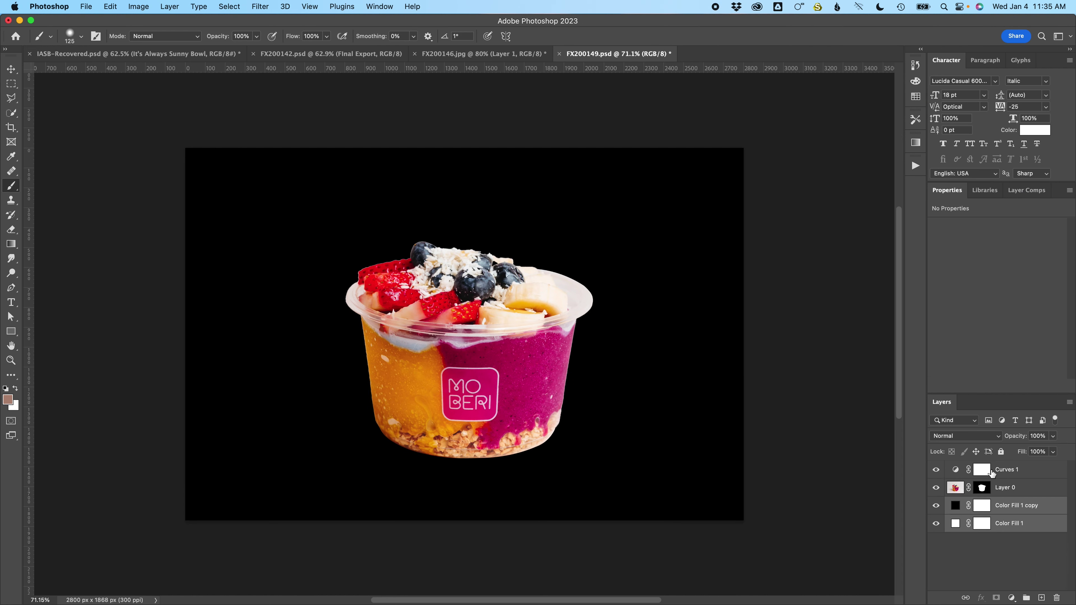
pyautogui.keyDown('super'); pyautogui.click(1016, 469); pyautogui.keyUp('super')
pyautogui.press('v')
pyautogui.moveTo(1016, 469); pyautogui.dragTo(442, 170)
# Hide the copied Curves 1 and Color Fill layers, place Curves 1 above Layer 1 and make Layer 1 active.
pyautogui.moveTo(935, 487); pyautogui.dragTo(935, 523)
pyautogui.moveTo(1017, 487); pyautogui.dragTo(1016, 466)
pyautogui.click(1016, 493)
pyautogui.hotkey('ctrl', 'l')
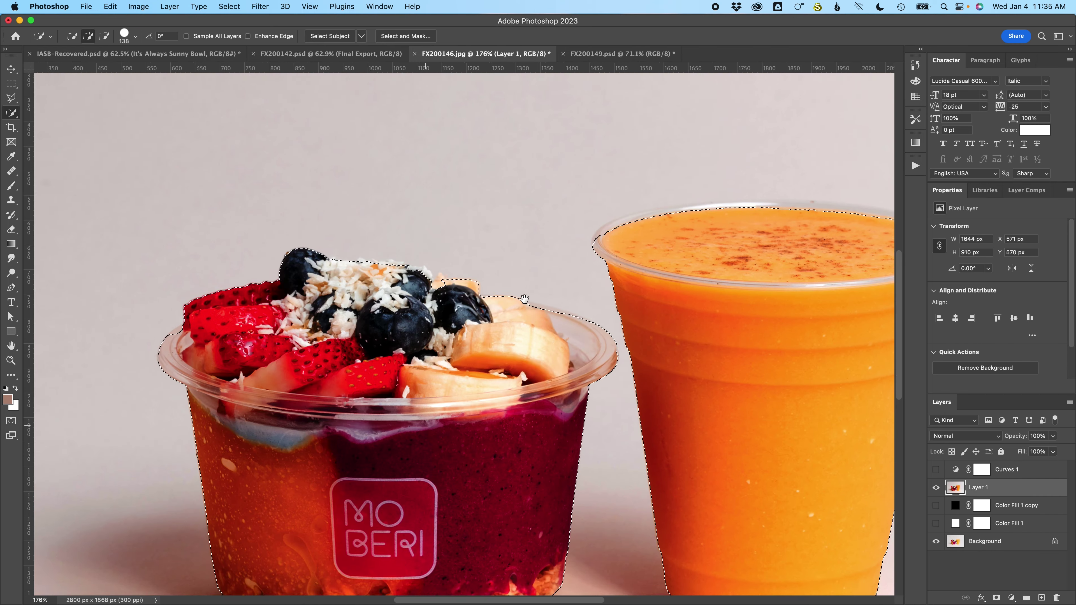
# Extend the quick selection of the two cups to take in the lassi cup's clear rim.
pyautogui.moveTo(524, 298); pyautogui.dragTo(341, 315)
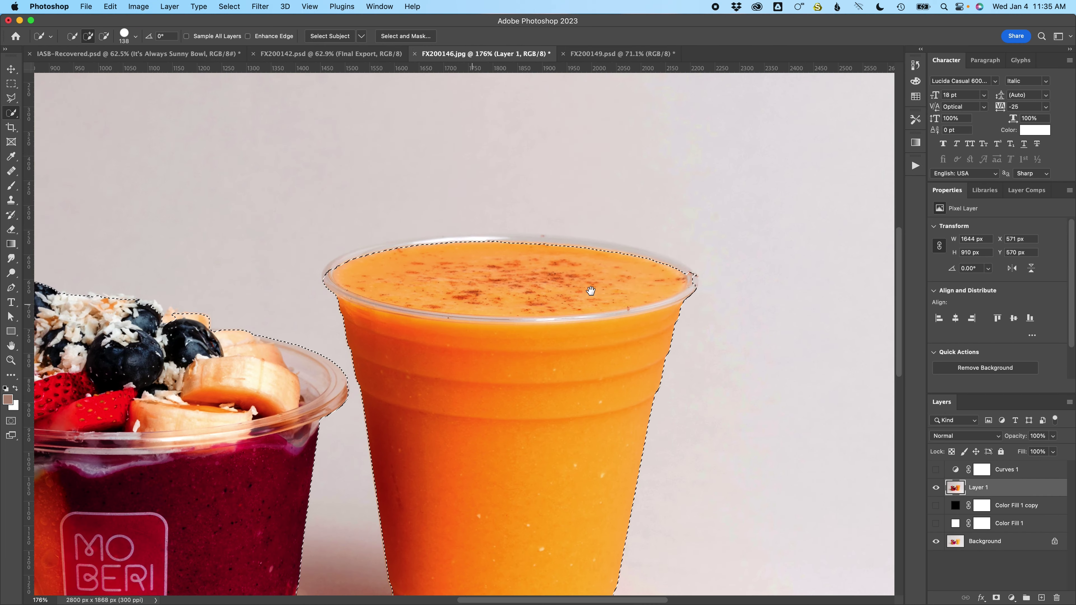
pyautogui.moveTo(400, 261); pyautogui.dragTo(312, 298)
pyautogui.press('super+z')
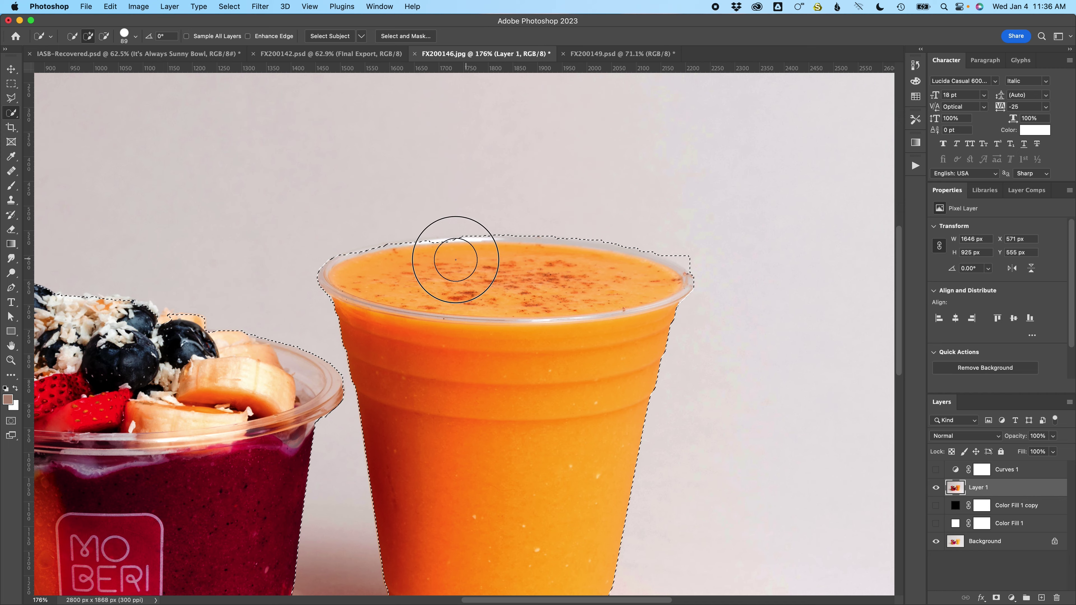
pyautogui.hotkey('ctrl', '0')
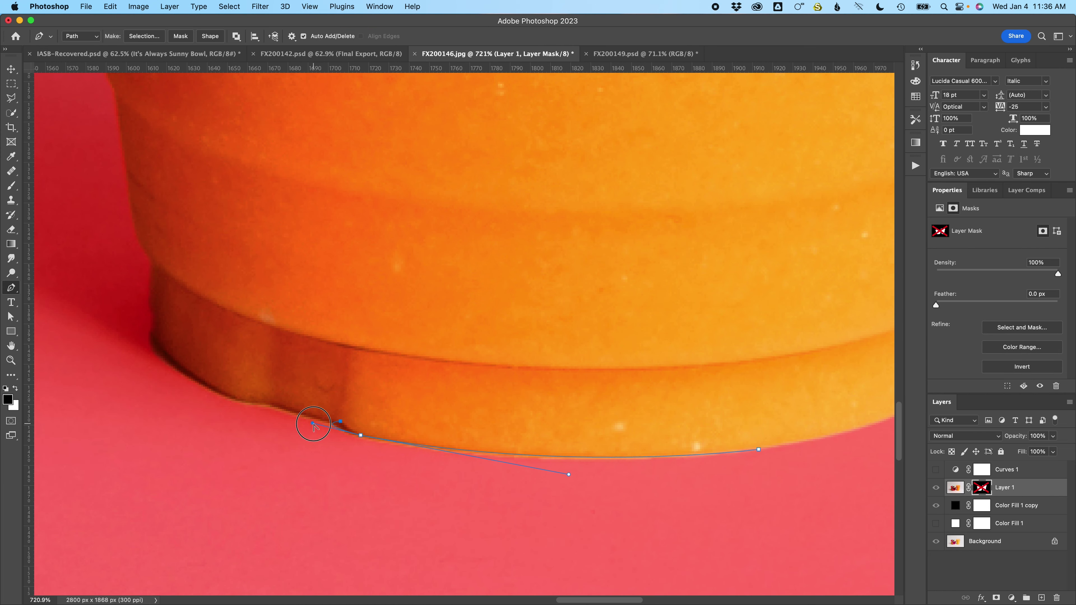
# Trace the lower-left edge of the lassi cup's base with a curved Pen path.
pyautogui.moveTo(313, 424); pyautogui.dragTo(352, 430)
pyautogui.moveTo(340, 422); pyautogui.dragTo(351, 431)
pyautogui.click(179, 363)
pyautogui.moveTo(152, 311); pyautogui.dragTo(154, 288)
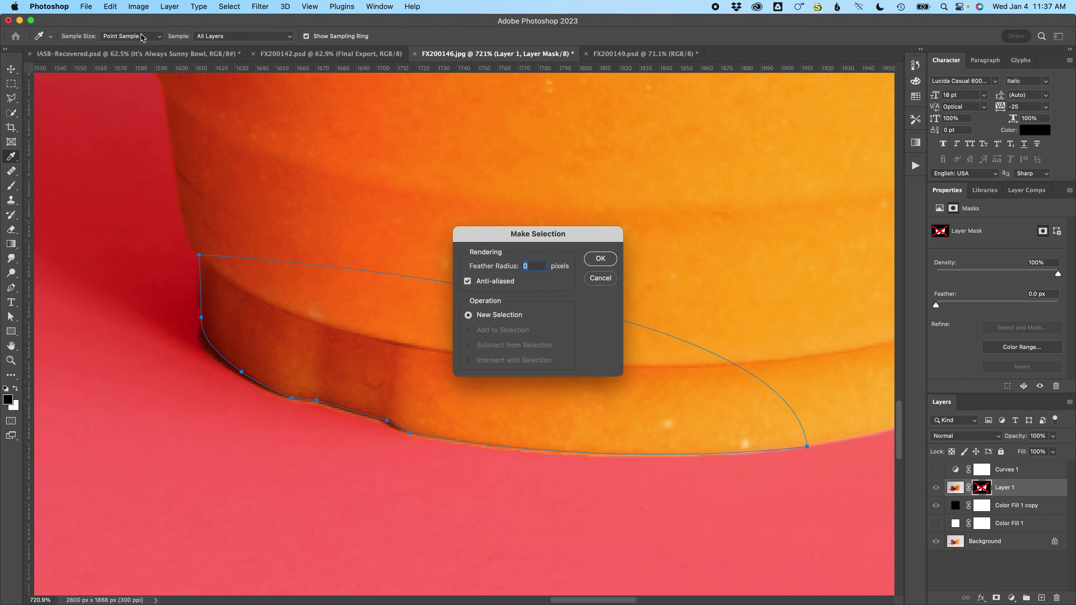
# Turn the lassi base path into a selection with 0 px feather and paint it white on Layer 1's mask.
pyautogui.press('Return')
pyautogui.press('b')
pyautogui.press('x')
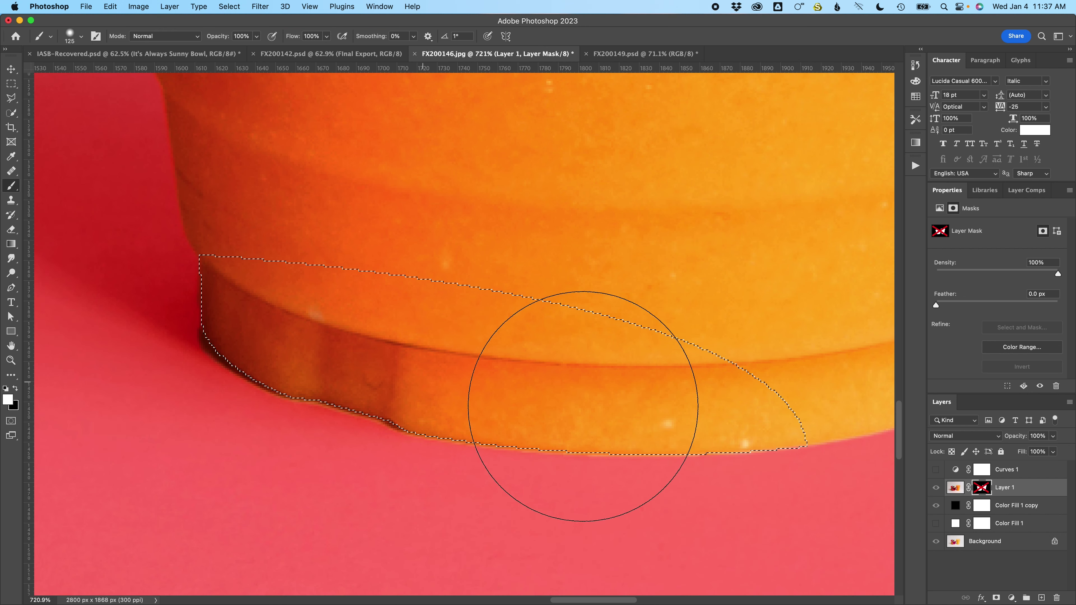
pyautogui.moveTo(649, 477)
pyautogui.mouseDown()
pyautogui.moveTo(312, 426)
pyautogui.moveTo(679, 456)
pyautogui.mouseUp()
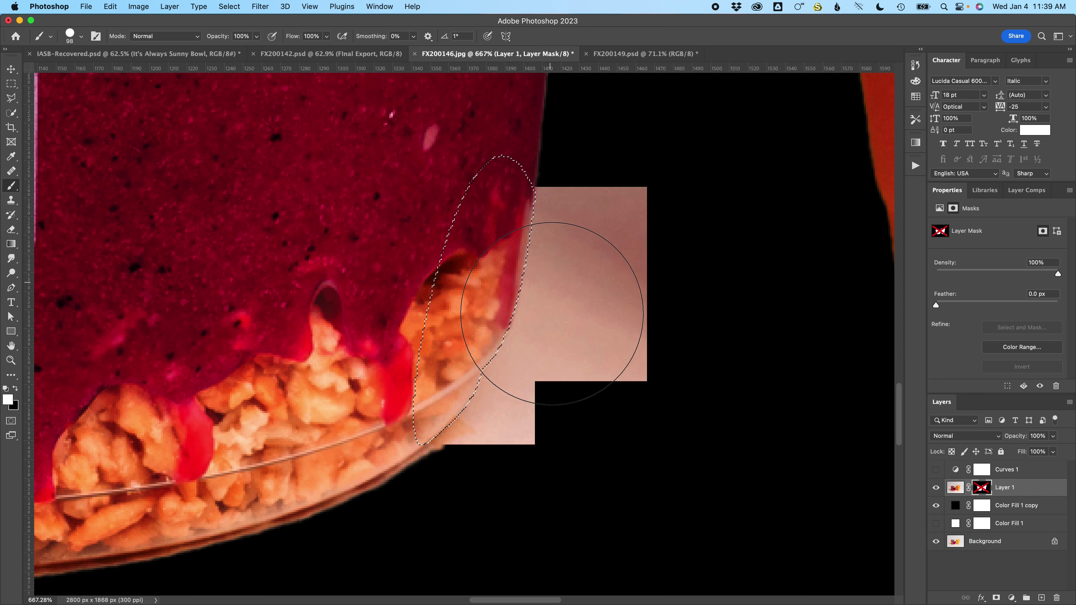
# Paint black on the mask outside the selected lower-right edge of the bowl to hide the stray background.
pyautogui.moveTo(492, 336)
pyautogui.mouseDown()
pyautogui.moveTo(552, 384)
pyautogui.moveTo(593, 445)
pyautogui.moveTo(521, 445)
pyautogui.mouseUp()
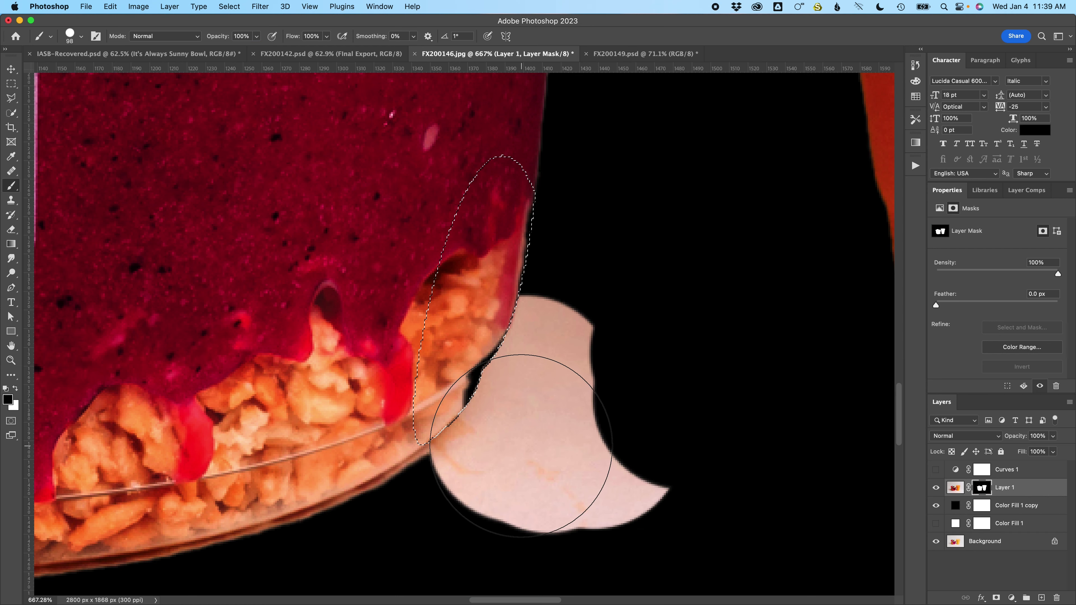
pyautogui.hotkey('ctrl', 'z')
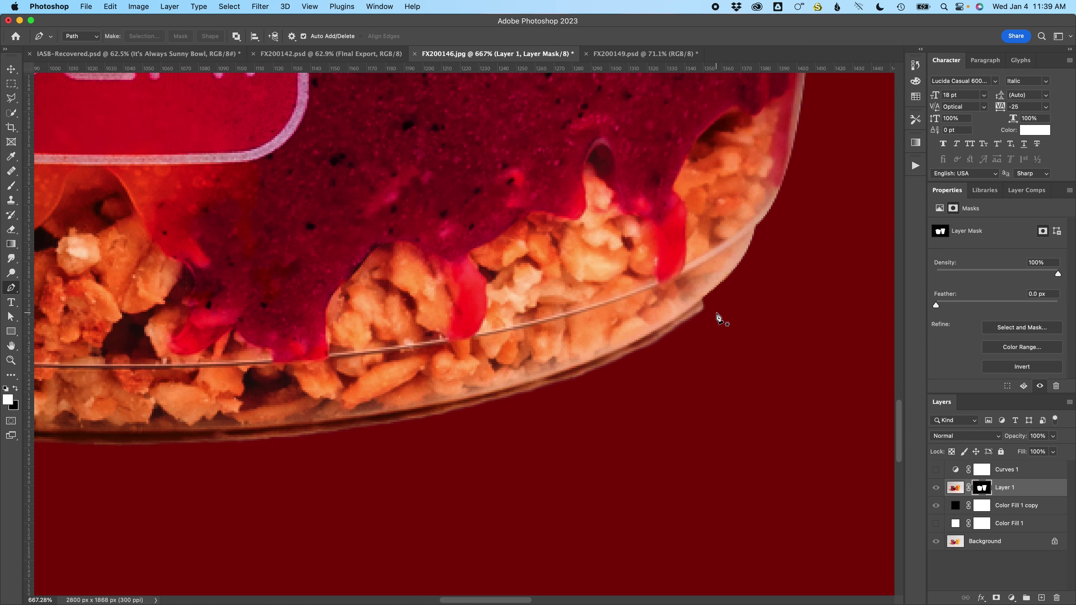
# Trace the bowl's base with a closed Pen path from its lower-right edge around to its left side.
pyautogui.keyDown('shift'); pyautogui.click(986, 489); pyautogui.keyUp('shift')
pyautogui.click(703, 297)
pyautogui.hscroll(-5, 703, 297)
pyautogui.moveTo(438, 406); pyautogui.dragTo(92, 434)
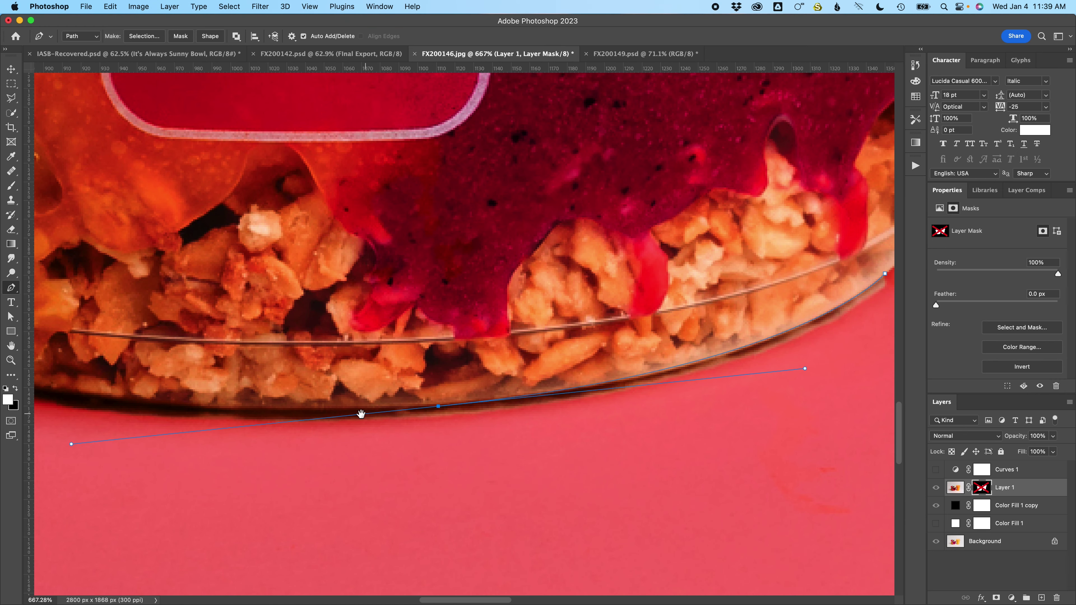
pyautogui.moveTo(360, 414); pyautogui.dragTo(542, 421)
pyautogui.moveTo(215, 400); pyautogui.dragTo(196, 400)
pyautogui.moveTo(58, 370); pyautogui.dragTo(418, 447)
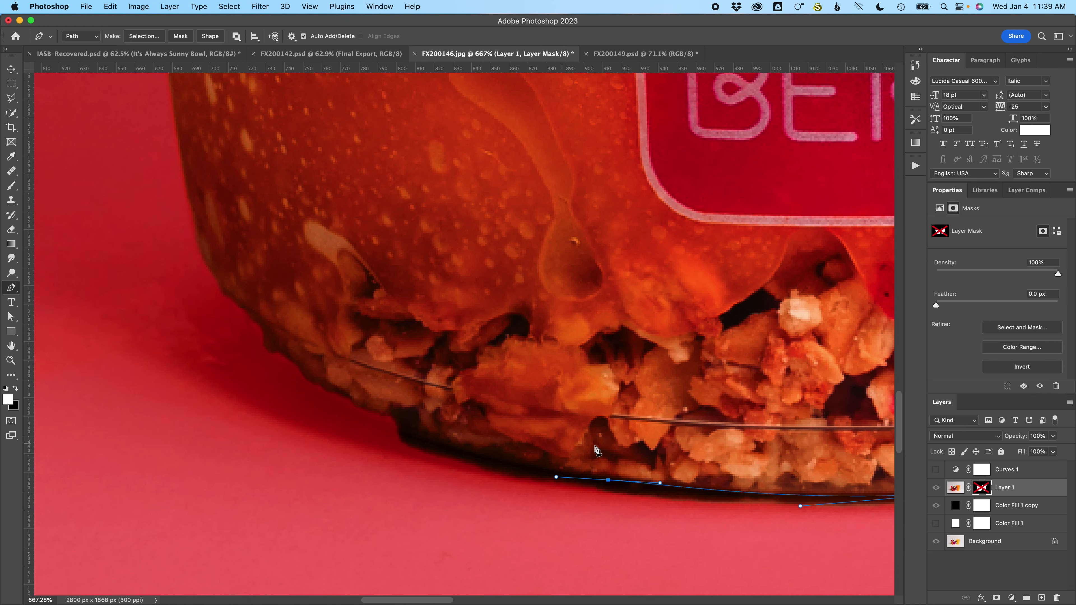
pyautogui.press('\\')
pyautogui.moveTo(307, 387); pyautogui.dragTo(219, 337)
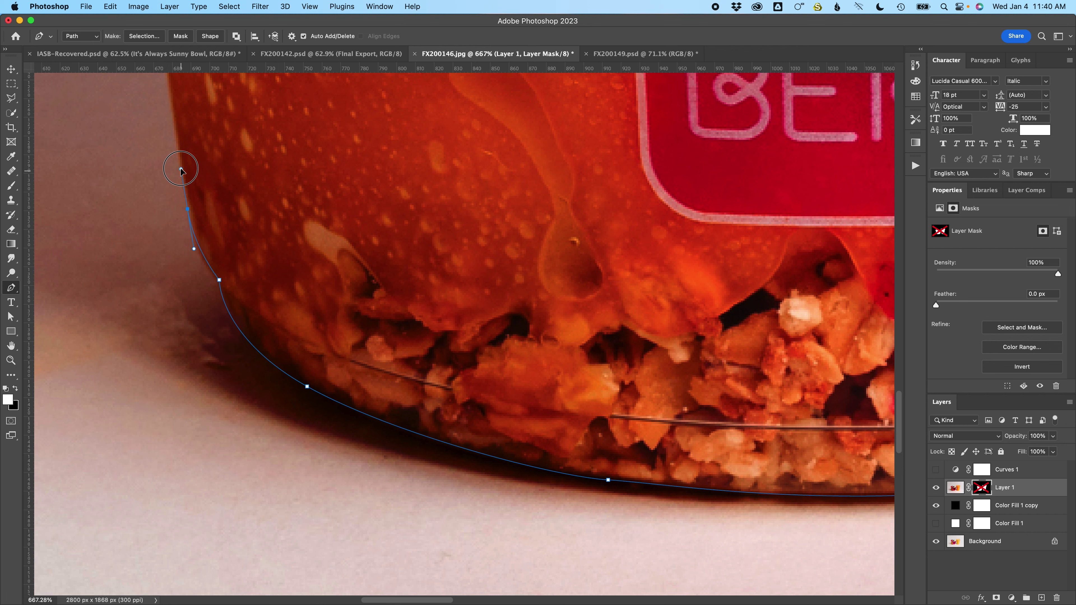
pyautogui.moveTo(182, 172); pyautogui.dragTo(181, 169)
pyautogui.moveTo(741, 386); pyautogui.dragTo(402, 405)
pyautogui.moveTo(764, 408)
pyautogui.mouseDown()
pyautogui.moveTo(426, 275)
pyautogui.moveTo(360, 278)
pyautogui.mouseUp()
# Load the bowl base path as a selection, invert it and paint Layer 1's mask black outside the base.
pyautogui.press('super+Return')
pyautogui.press('\\')
pyautogui.press('b')
pyautogui.press('x')
pyautogui.press('shift+super+i')
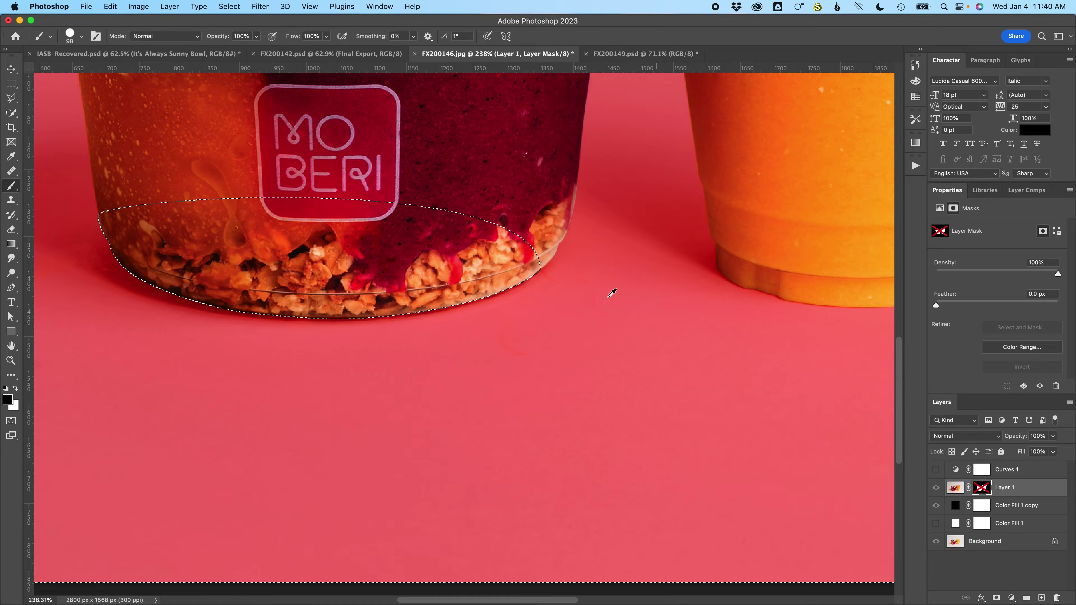
pyautogui.scroll(-2, 493, 318)
pyautogui.click(173, 270)
pyautogui.press('super+d')
pyautogui.moveTo(173, 270); pyautogui.dragTo(108, 270)
pyautogui.moveTo(211, 254); pyautogui.dragTo(271, 254)
# Trace the bowl's left rim with the Pen tool, load the path as a selection and refine the mask along it.
pyautogui.press('p')
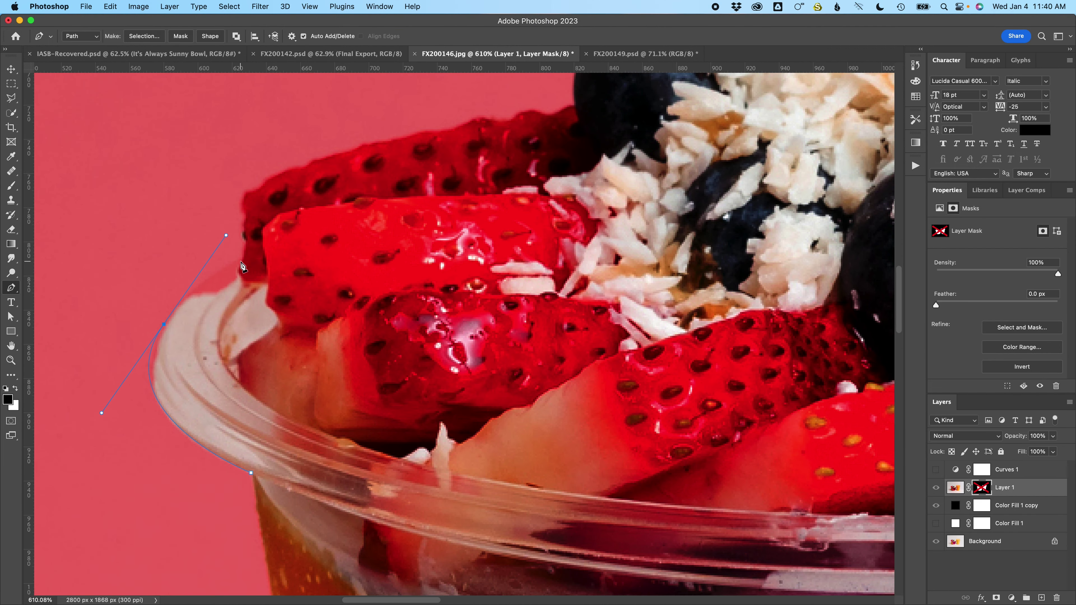
pyautogui.press('super+Return')
pyautogui.press('b')
pyautogui.click(231, 317)
pyautogui.press('x')
pyautogui.click(224, 313)
pyautogui.moveTo(176, 299); pyautogui.dragTo(123, 299)
pyautogui.moveTo(411, 280)
pyautogui.mouseDown()
pyautogui.moveTo(524, 318)
pyautogui.moveTo(407, 351)
pyautogui.mouseUp()
# Quick-select the next part of the bowl's toppings and paint it back in on Layer 1's mask.
pyautogui.keyDown('shift'); pyautogui.click(981, 487); pyautogui.keyUp('shift')
pyautogui.press('\\')
pyautogui.press('\\')
pyautogui.moveTo(421, 315)
pyautogui.mouseDown()
pyautogui.moveTo(442, 316)
pyautogui.moveTo(384, 315)
pyautogui.mouseUp()
pyautogui.click(955, 487)
pyautogui.press('w')
pyautogui.moveTo(571, 305)
pyautogui.mouseDown()
pyautogui.moveTo(532, 319)
pyautogui.moveTo(413, 292)
pyautogui.moveTo(398, 228)
pyautogui.mouseUp()
pyautogui.keyDown('alt'); pyautogui.click(423, 267); pyautogui.keyUp('alt')
pyautogui.click(982, 487)
pyautogui.press('b')
pyautogui.moveTo(454, 277)
pyautogui.mouseDown()
pyautogui.moveTo(346, 238)
pyautogui.moveTo(588, 302)
pyautogui.mouseUp()
pyautogui.press('super+d')
# Quick-select the coconut flakes beside the blueberry at the top of the bowl and paint them white on the mask.
pyautogui.scroll(-5, 549, 374)
pyautogui.scroll(5, 553, 369)
pyautogui.keyDown('shift'); pyautogui.click(981, 487); pyautogui.keyUp('shift')
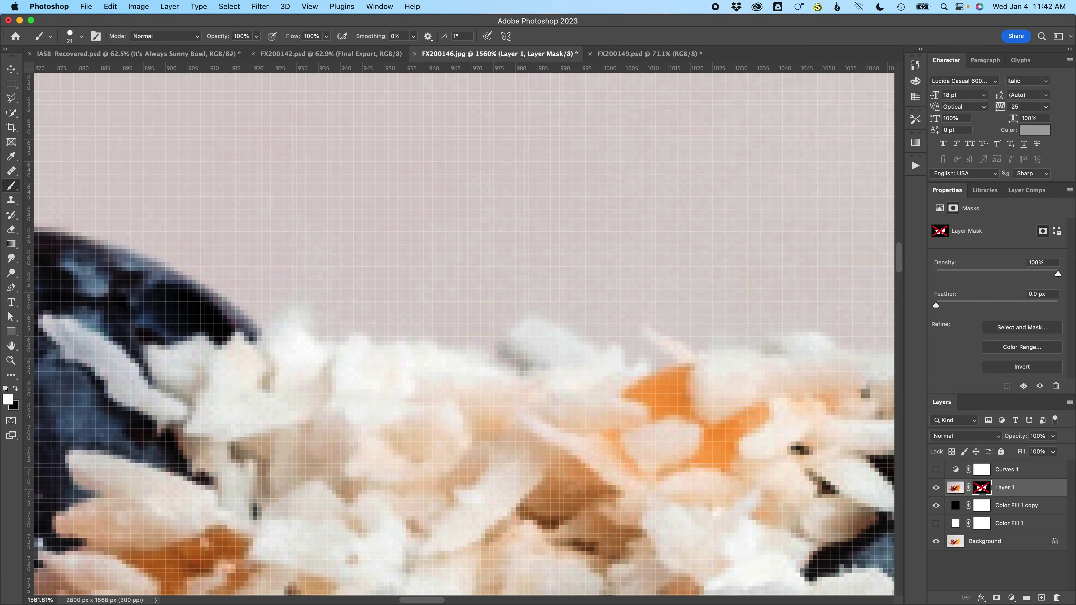
pyautogui.press('w')
pyautogui.click(955, 487)
pyautogui.moveTo(574, 398); pyautogui.dragTo(517, 370)
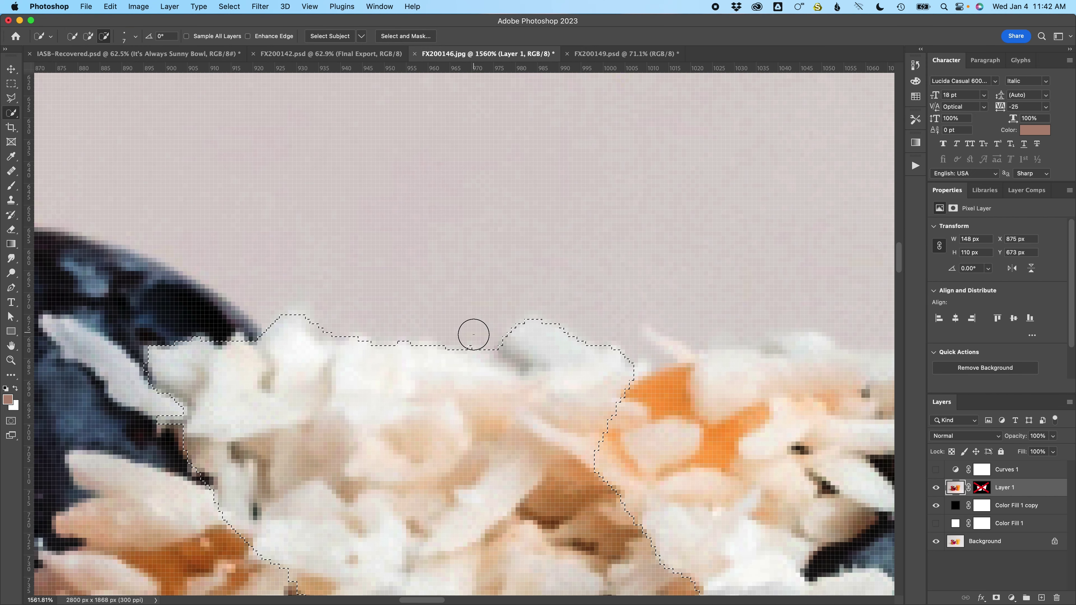
pyautogui.click(981, 487)
pyautogui.press('b')
pyautogui.moveTo(263, 343); pyautogui.dragTo(611, 369)
pyautogui.press('super+d')
pyautogui.scroll(-5, 611, 369)
pyautogui.press('\\')
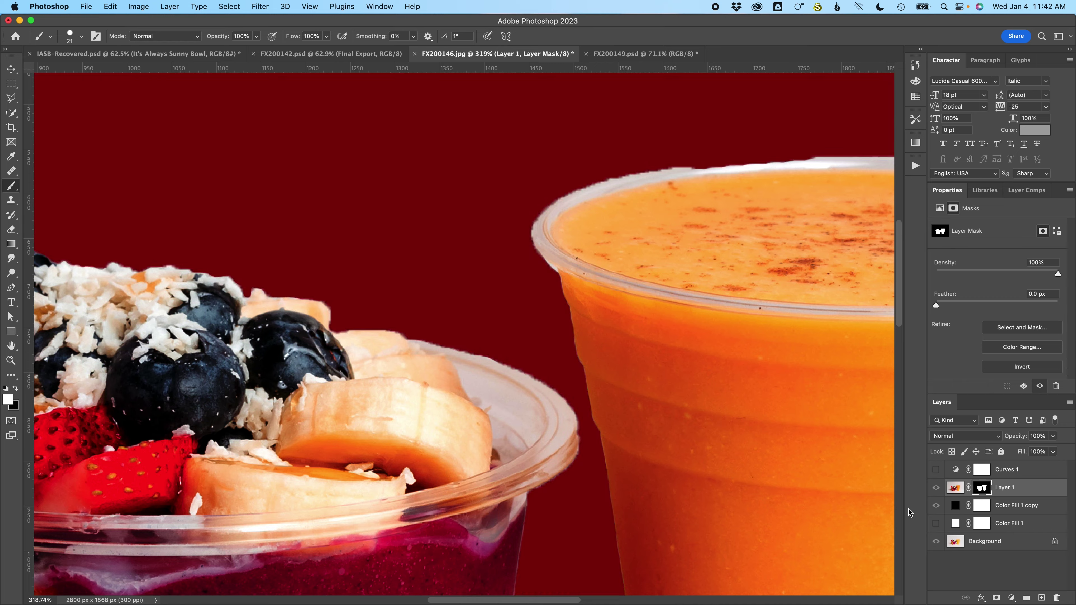
# Trace the upper-right rim of the bowl behind the banana slices with a closed Pen path.
pyautogui.keyDown('shift'); pyautogui.click(981, 487); pyautogui.keyUp('shift')
pyautogui.scroll(3, 879, 413)
pyautogui.press('\\')
pyautogui.press('p')
pyautogui.click(597, 416)
pyautogui.moveTo(502, 264); pyautogui.dragTo(384, 209)
pyautogui.moveTo(214, 175); pyautogui.dragTo(111, 164)
pyautogui.click(597, 416)
# Convert the upper-right rim path to a selection and paint the bowl's clear rim white on Layer 1's mask.
pyautogui.click(144, 38)
pyautogui.press('Return')
pyautogui.keyDown('shift'); pyautogui.click(981, 487); pyautogui.keyUp('shift')
pyautogui.scroll(-1, 574, 314)
pyautogui.press('b')
pyautogui.moveTo(574, 314); pyautogui.dragTo(250, 191)
pyautogui.press('super+d')
# Outline the underside of the bowl's right rim, select it with 0 px feather and paint it white on the mask.
pyautogui.press('\\')
pyautogui.press('p')
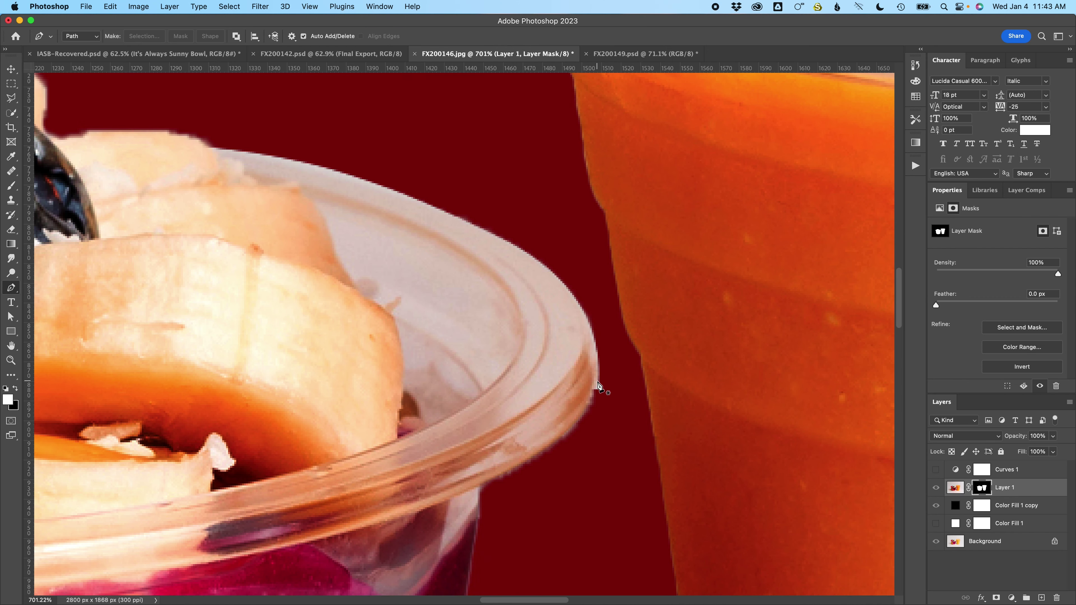
pyautogui.press('\\')
pyautogui.keyDown('shift'); pyautogui.click(982, 487); pyautogui.keyUp('shift')
pyautogui.click(480, 485)
pyautogui.click(482, 485)
pyautogui.click(144, 36)
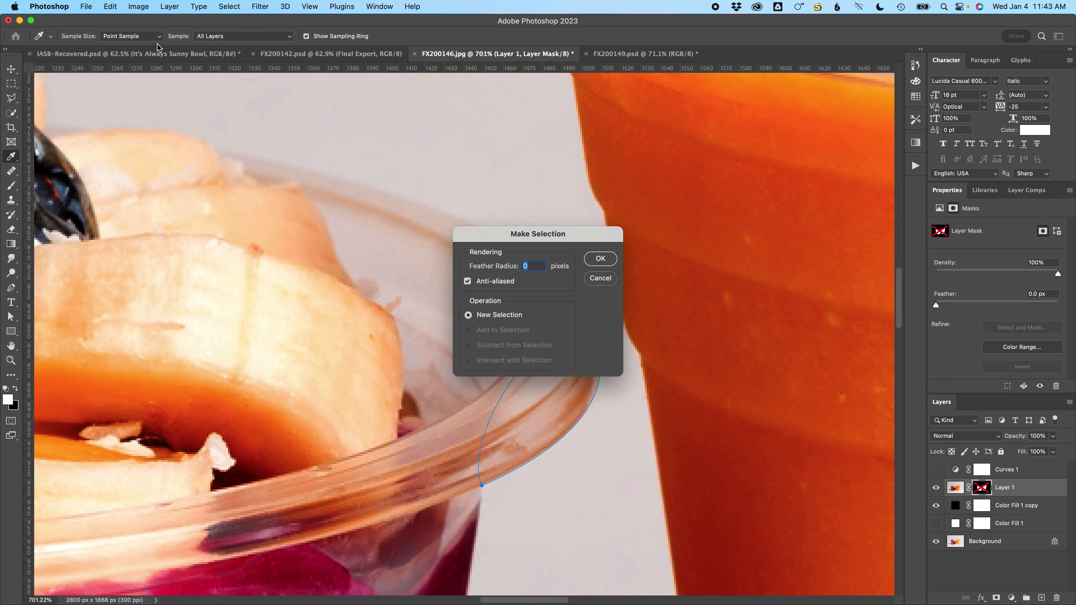
pyautogui.press('Return')
pyautogui.keyDown('shift'); pyautogui.click(981, 487); pyautogui.keyUp('shift')
pyautogui.press('b')
pyautogui.moveTo(576, 412); pyautogui.dragTo(517, 425)
# Trace the lassi cup's entire upper rim with a closed Pen path, with Layer 1's mask disabled.
pyautogui.scroll(-5, 553, 396)
pyautogui.scroll(3, 779, 317)
pyautogui.scroll(3, 622, 353)
pyautogui.keyDown('shift'); pyautogui.click(981, 487); pyautogui.keyUp('shift')
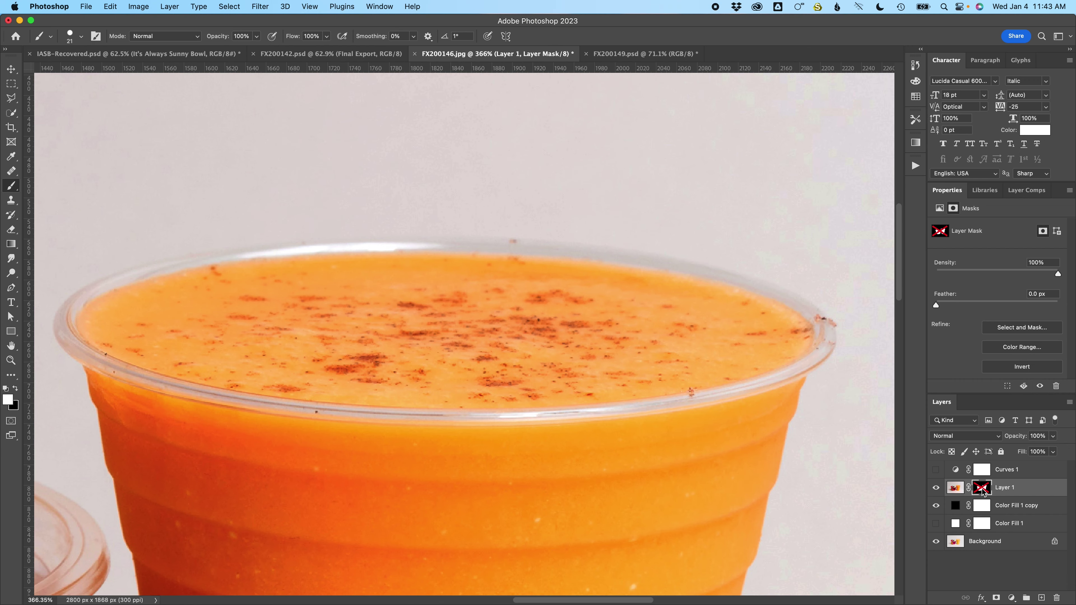
pyautogui.press('p')
pyautogui.click(807, 375)
pyautogui.moveTo(624, 248); pyautogui.dragTo(543, 236)
pyautogui.moveTo(319, 238); pyautogui.dragTo(234, 248)
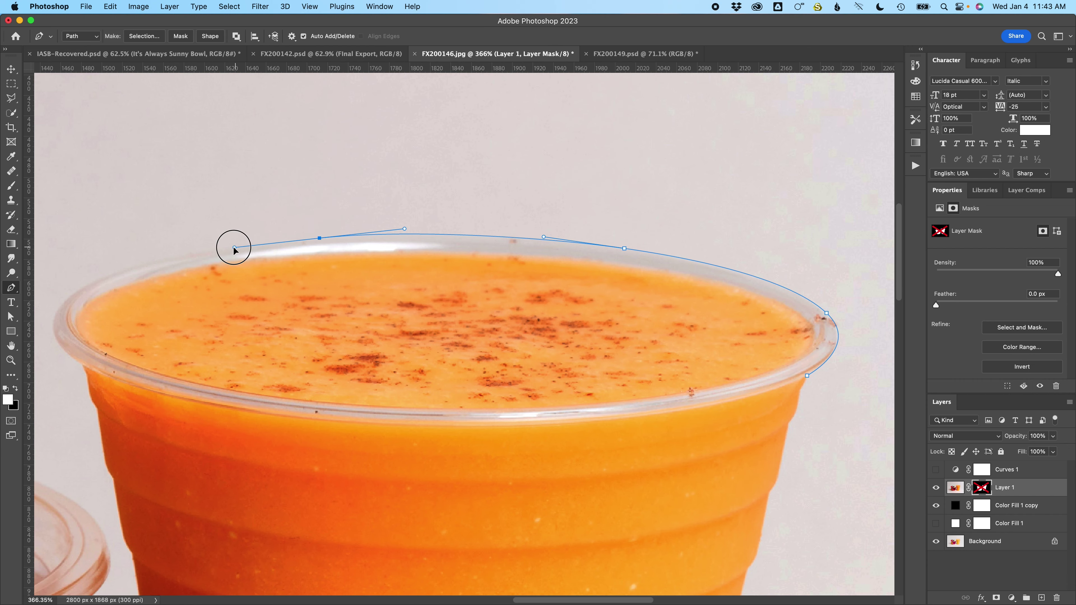
pyautogui.moveTo(86, 365); pyautogui.dragTo(91, 374)
pyautogui.moveTo(807, 376); pyautogui.dragTo(838, 298)
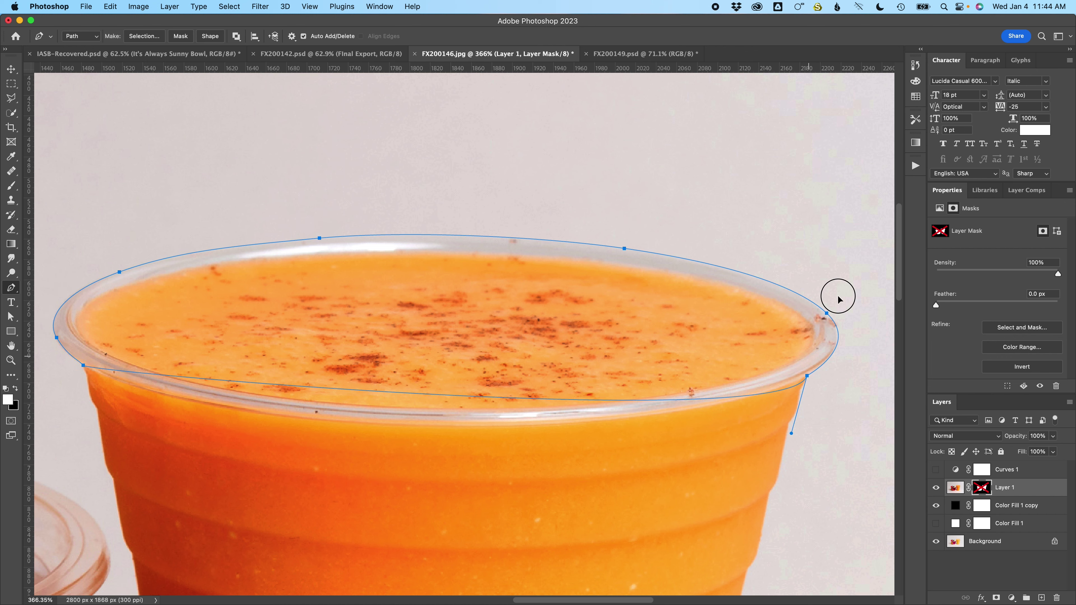
# Load the lassi rim path as a selection and paint Layer 1's mask to clean up the rim's edge.
pyautogui.press('super+Return')
pyautogui.hscroll(2, 678, 292)
pyautogui.scroll(-3, 590, 273)
pyautogui.press('b')
pyautogui.press('\\')
pyautogui.press('l')
pyautogui.press('b')
pyautogui.press('x')
pyautogui.moveTo(686, 305)
pyautogui.mouseDown()
pyautogui.moveTo(459, 238)
pyautogui.moveTo(210, 292)
pyautogui.mouseUp()
pyautogui.scroll(5, 207, 291)
pyautogui.press('super+d')
pyautogui.moveTo(357, 462); pyautogui.dragTo(229, 462)
pyautogui.press('x')
pyautogui.scroll(-4, 384, 411)
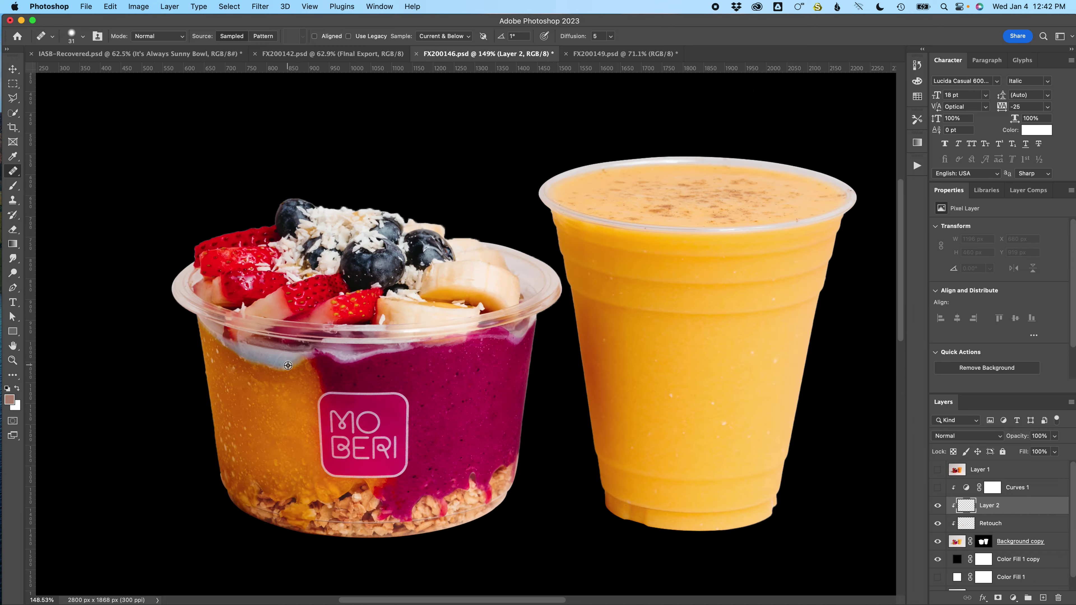
# Compare the bowl's appearance with and without the retouching on Layer 2.
pyautogui.scroll(3, 288, 365)
pyautogui.click(938, 505)
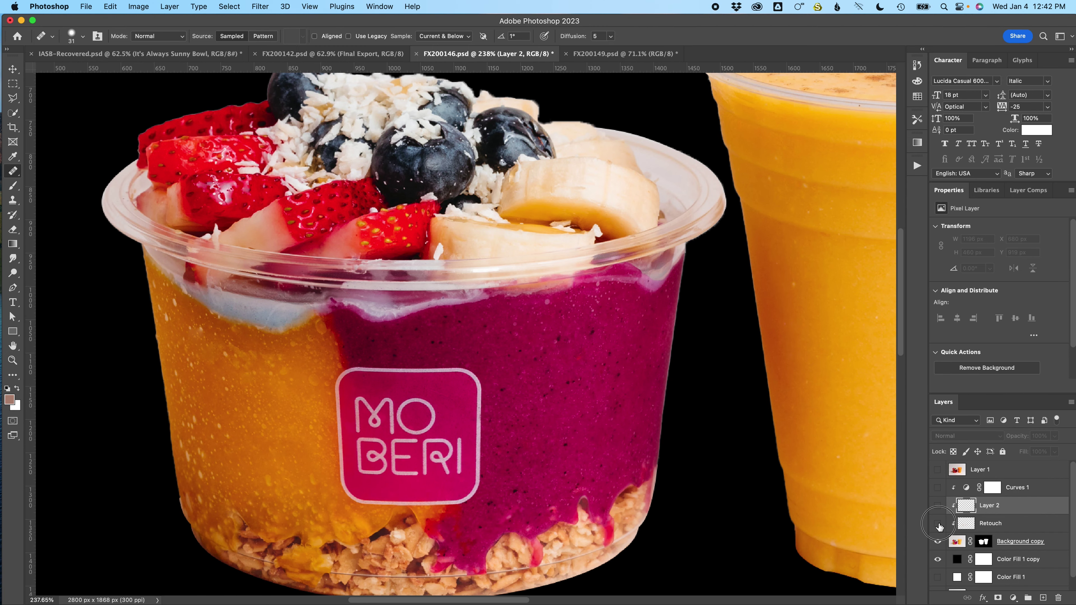
pyautogui.scroll(-2, 728, 360)
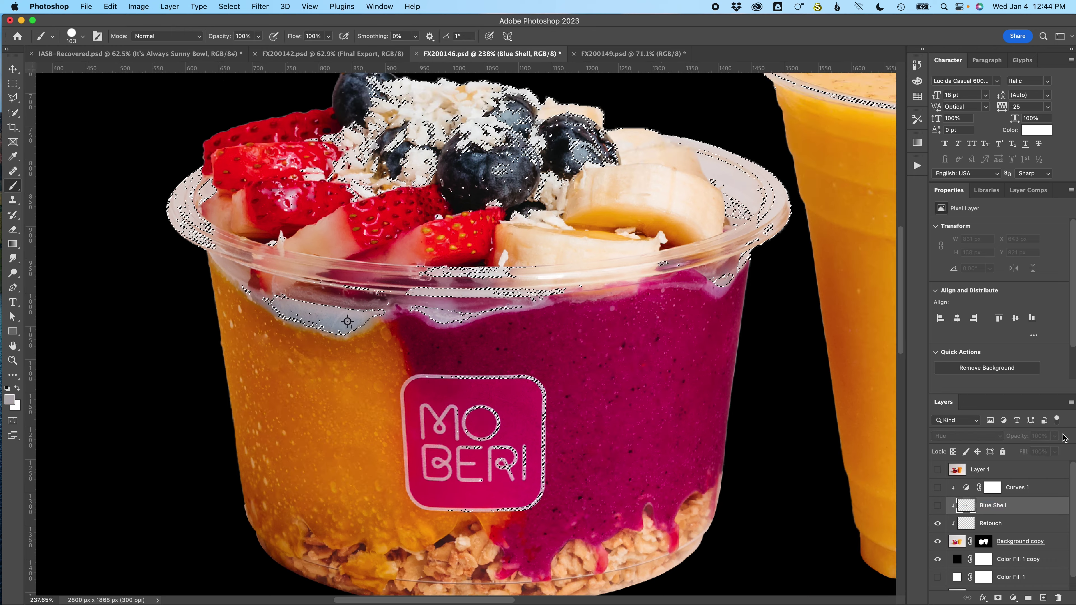
# Show the Blue Shell layer, mask it with the current selection and brush the mask to confine the tint to the bowl's shell band.
pyautogui.click(230, 6)
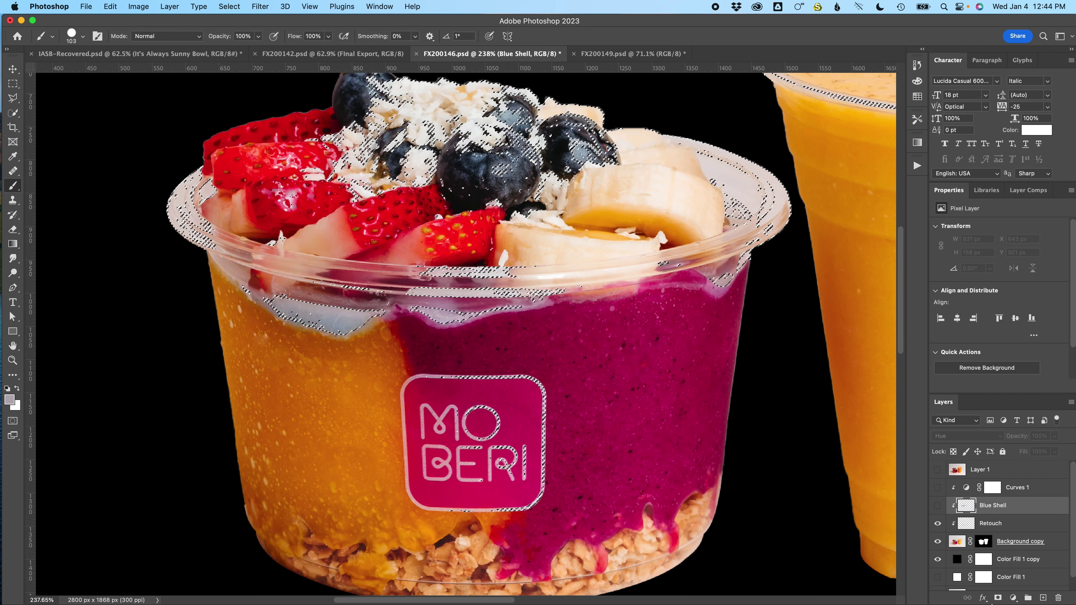
pyautogui.press('super+comma')
pyautogui.click(997, 598)
pyautogui.press('\\')
pyautogui.moveTo(698, 159)
pyautogui.mouseDown()
pyautogui.moveTo(602, 247)
pyautogui.moveTo(379, 262)
pyautogui.mouseUp()
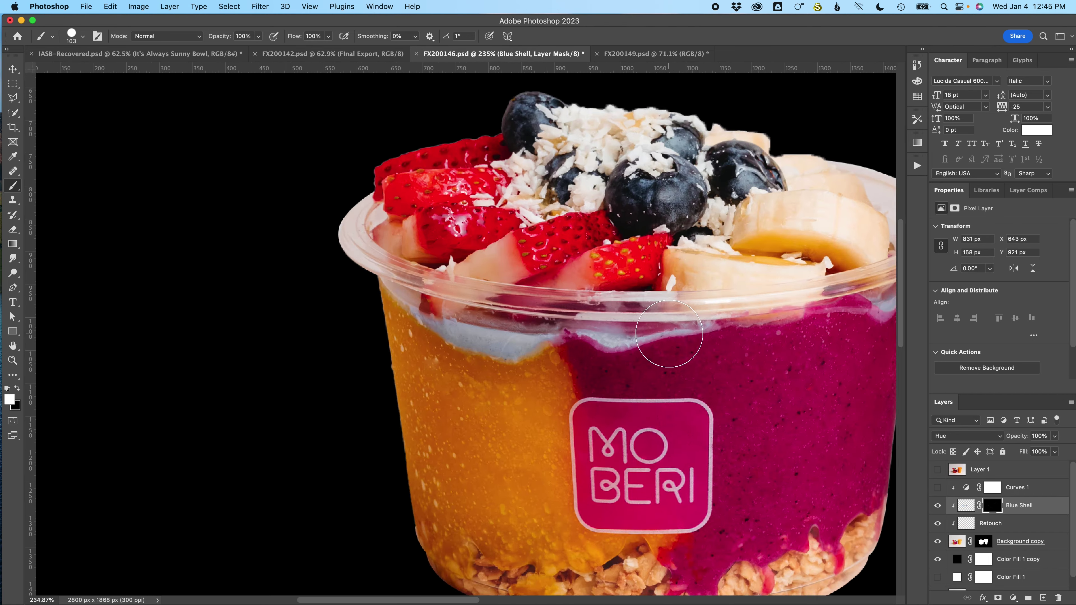
# Set the Blue Shell layer's blend mode to Hard Light and its opacity to 70%, and turn on the Curves 1 layer.
pyautogui.click(965, 505)
pyautogui.click(966, 436)
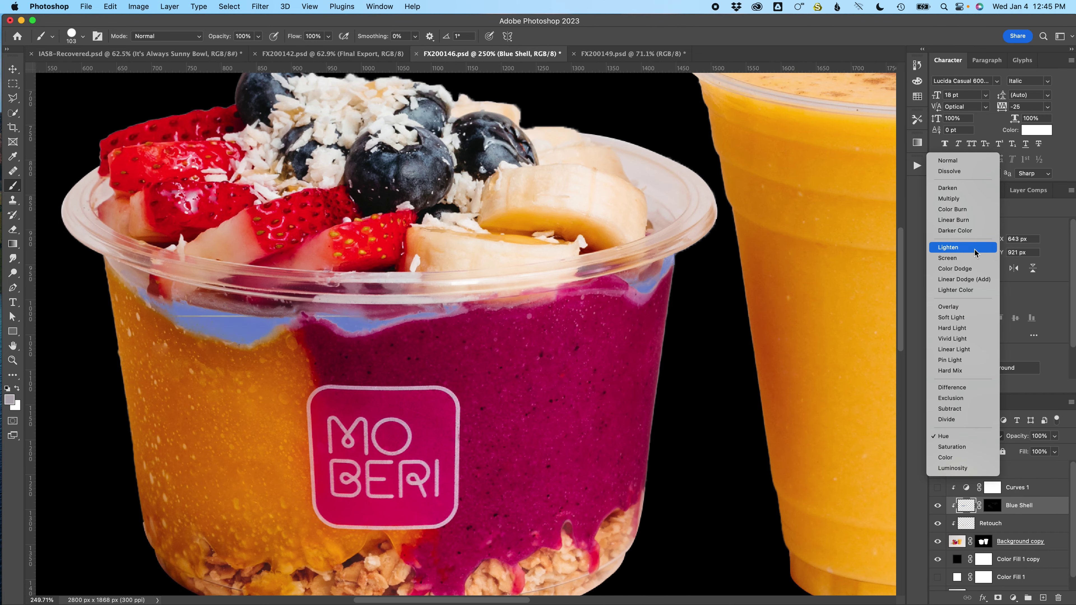
pyautogui.click(955, 328)
pyautogui.moveTo(1019, 435); pyautogui.dragTo(864, 444)
pyautogui.scroll(-3, 509, 396)
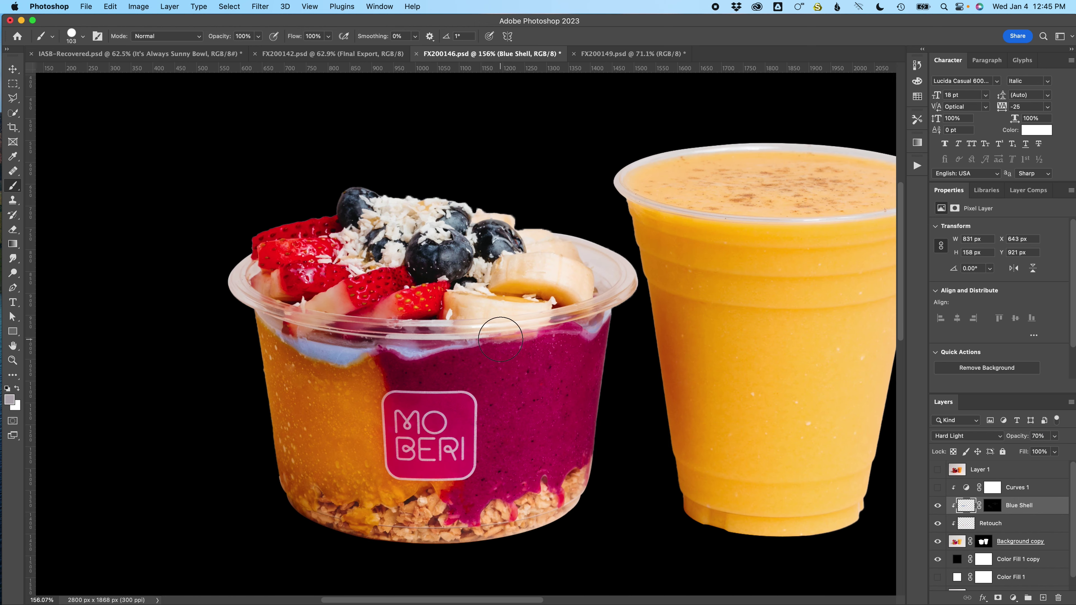
pyautogui.scroll(-5, 500, 339)
pyautogui.scroll(2, 525, 339)
pyautogui.click(937, 487)
pyautogui.scroll(2, 868, 440)
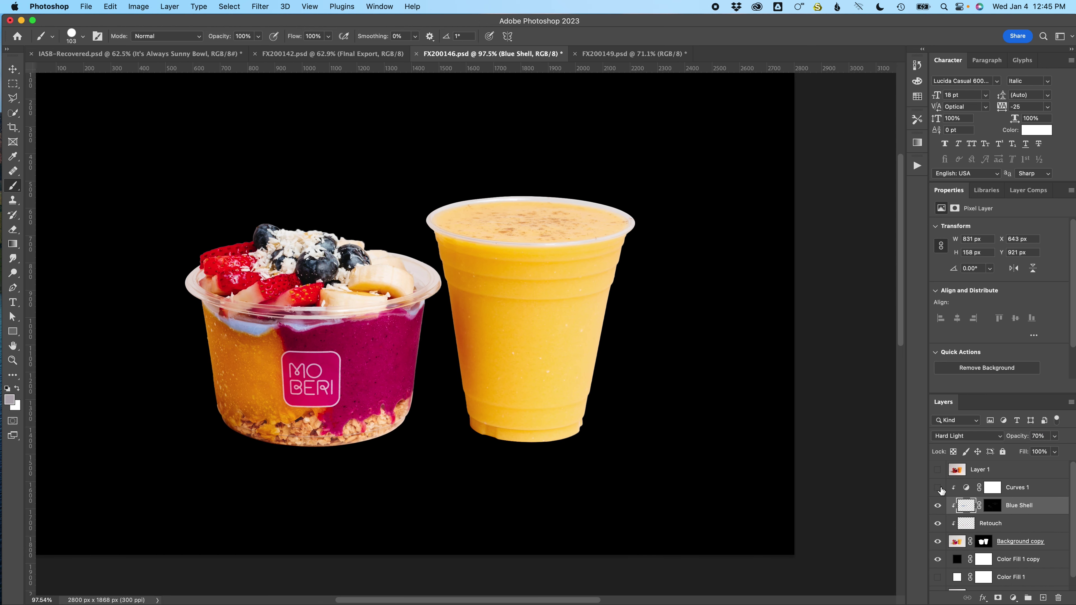
# Show Layer 1 and select the photo's shadow tones with Color Range, adjusting the fuzziness and range.
pyautogui.click(950, 549)
pyautogui.click(937, 469)
pyautogui.click(229, 6)
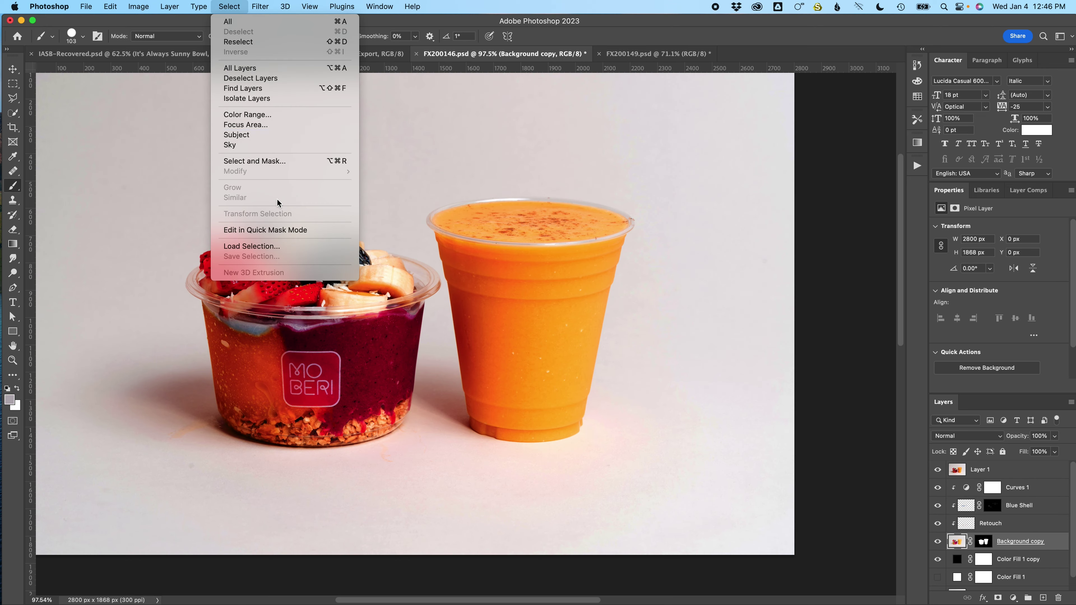
pyautogui.click(237, 117)
pyautogui.click(663, 152)
pyautogui.click(663, 276)
pyautogui.moveTo(664, 199); pyautogui.dragTo(671, 198)
pyautogui.moveTo(650, 233); pyautogui.dragTo(651, 234)
pyautogui.moveTo(671, 198); pyautogui.dragTo(686, 198)
pyautogui.click(793, 159)
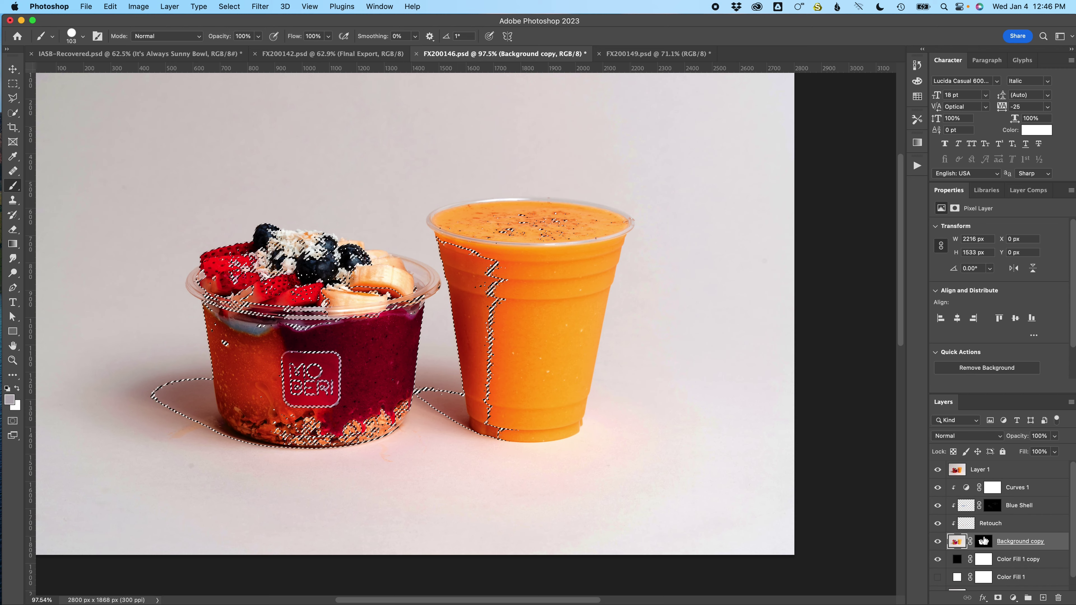
# Mask Layer 1 with the shadow selection and brush the bowl and lassi out of it using the selection from Background copy's mask.
pyautogui.click(987, 469)
pyautogui.click(998, 598)
pyautogui.keyDown('super'); pyautogui.click(983, 541); pyautogui.keyUp('super')
pyautogui.moveTo(283, 302); pyautogui.dragTo(324, 301)
pyautogui.moveTo(322, 302); pyautogui.dragTo(226, 276)
pyautogui.click(937, 542)
pyautogui.moveTo(398, 288)
pyautogui.mouseDown()
pyautogui.moveTo(326, 257)
pyautogui.moveTo(506, 408)
pyautogui.moveTo(604, 216)
pyautogui.mouseUp()
# Deselect and touch up the shadow mask with the brush around the bowl and lassi.
pyautogui.press('x')
pyautogui.press('super+d')
pyautogui.moveTo(489, 316)
pyautogui.mouseDown()
pyautogui.moveTo(498, 227)
pyautogui.moveTo(478, 227)
pyautogui.mouseUp()
pyautogui.moveTo(489, 316)
pyautogui.mouseDown()
pyautogui.moveTo(471, 335)
pyautogui.moveTo(432, 336)
pyautogui.moveTo(227, 292)
pyautogui.moveTo(216, 336)
pyautogui.mouseUp()
# Create a black Solid Color fill layer above Layer 1 for the masked shadows and select its layer mask.
pyautogui.click(956, 469)
pyautogui.click(1013, 598)
pyautogui.click(1022, 342)
pyautogui.click(811, 280)
pyautogui.scroll(-5, 586, 398)
pyautogui.click(983, 471)
# Hide the black background fill and show the white background fill behind the cutout.
pyautogui.click(937, 577)
pyautogui.scroll(-3, 937, 577)
pyautogui.click(937, 564)
pyautogui.click(937, 530)
# Compare the image with and without the Color Fill 2 shadow and the Curves 1 adjustment, ending on Curves 1's mask.
pyautogui.scroll(3, 937, 530)
pyautogui.click(936, 469)
pyautogui.click(936, 469)
pyautogui.scroll(4, 559, 318)
pyautogui.click(937, 506)
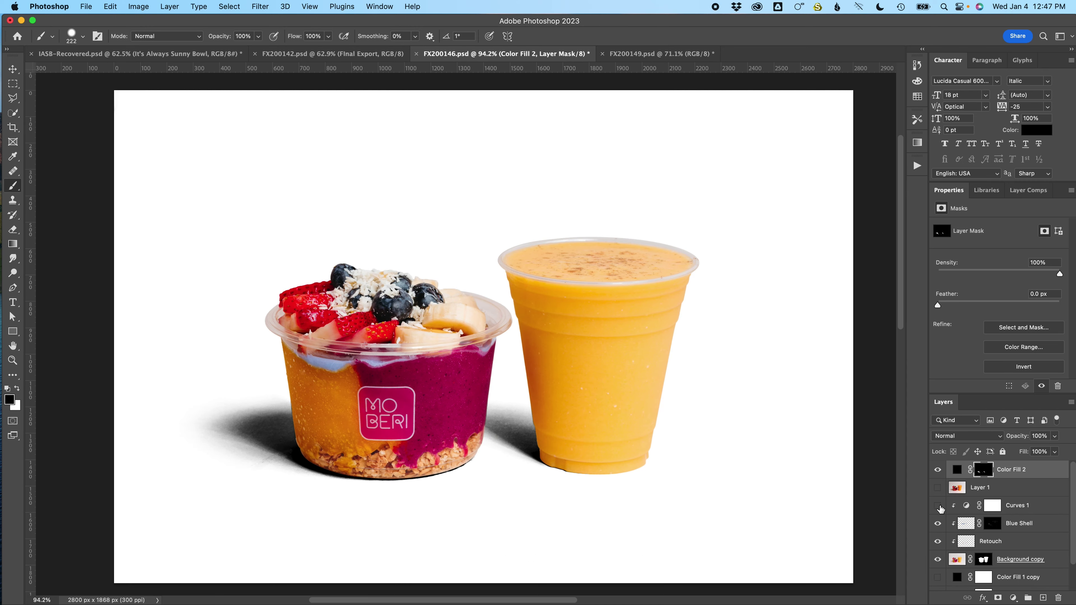
pyautogui.click(938, 505)
pyautogui.click(992, 505)
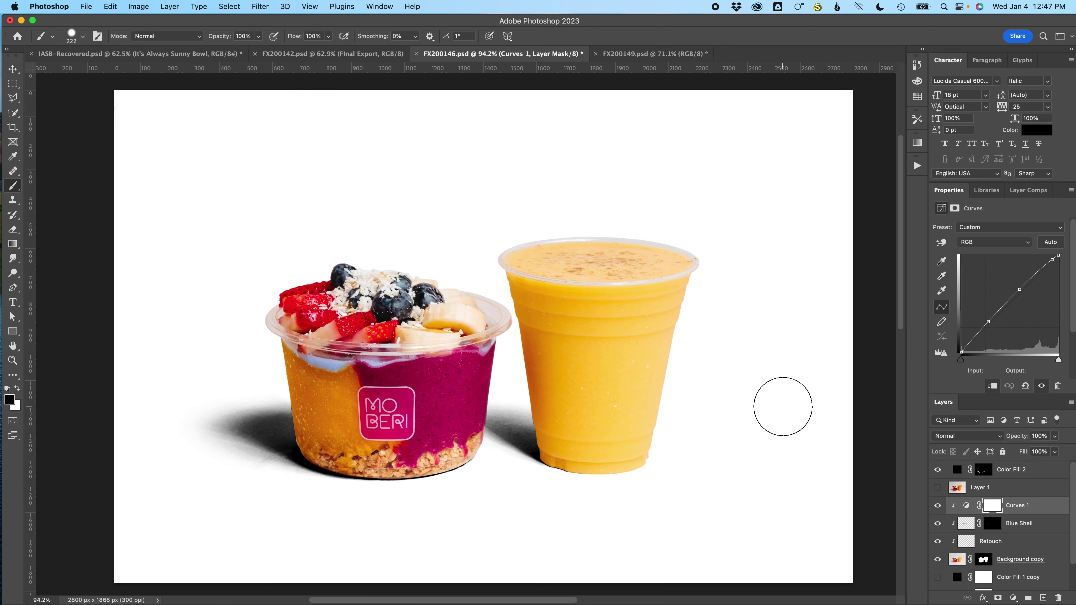
pyautogui.click(1022, 561)
pyautogui.scroll(-2, 1022, 564)
pyautogui.scroll(2, 1012, 504)
pyautogui.keyDown('shift'); pyautogui.click(1011, 470); pyautogui.keyUp('shift')
pyautogui.press('v')
pyautogui.moveTo(867, 337); pyautogui.dragTo(866, 334)
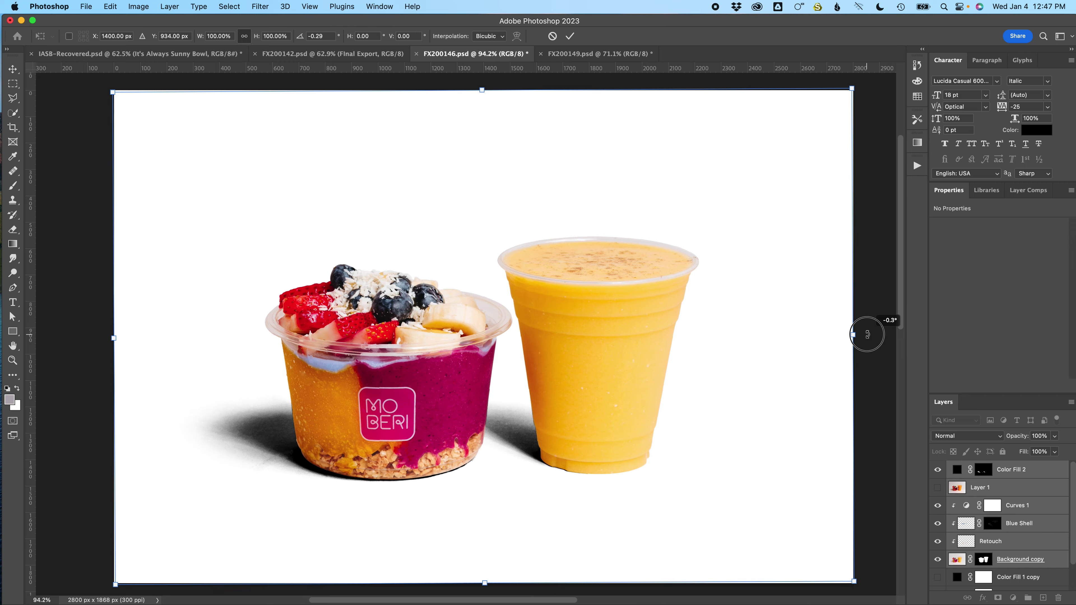
pyautogui.press('Escape')
# Check Layer 1 against the cutout and stamp the retouched bowl and lassi layers into one merged layer above Curves 1.
pyautogui.press('l')
pyautogui.click(937, 487)
pyautogui.click(938, 487)
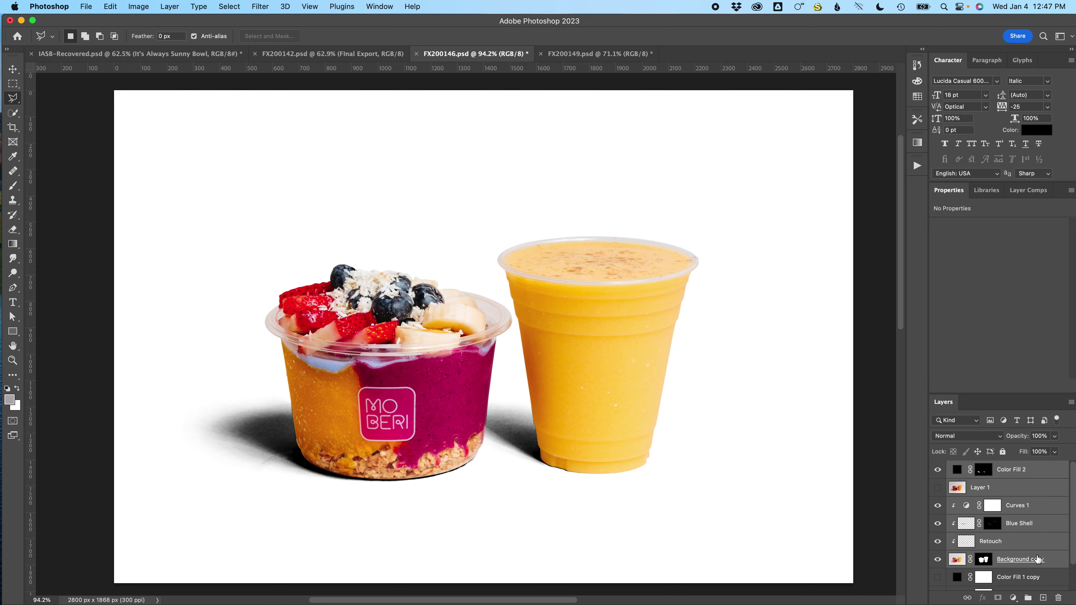
pyautogui.click(1032, 505)
pyautogui.press('super+alt+shift+e')
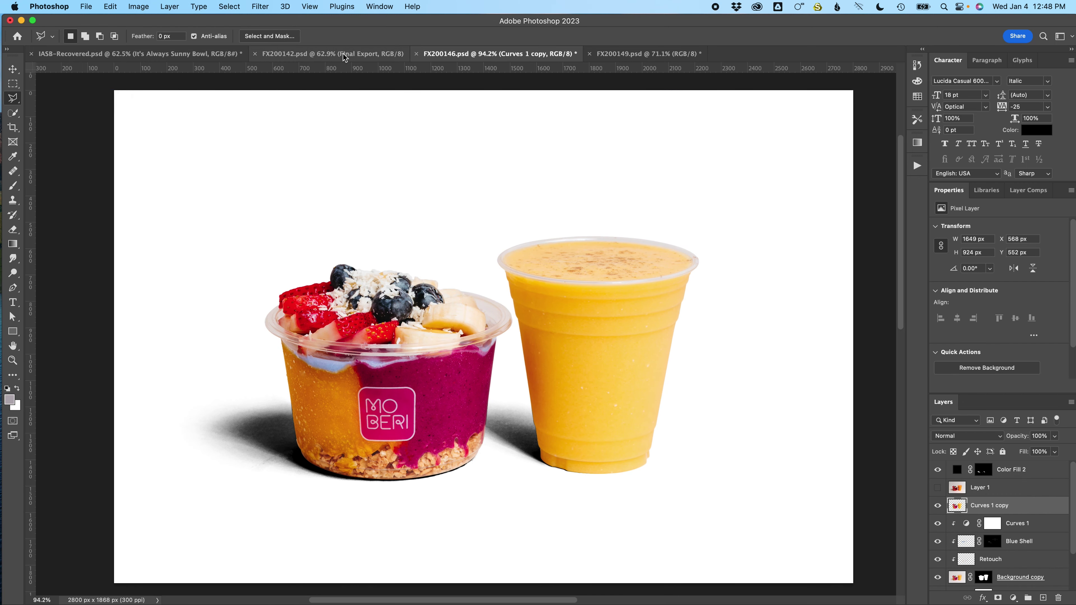
# Paint black on Color Fill 2's mask with a soft brush to clean up the shadow's edge below and beside the bowl.
pyautogui.click(983, 471)
pyautogui.scroll(8, 296, 501)
pyautogui.press('b')
pyautogui.moveTo(246, 444); pyautogui.dragTo(193, 433)
pyautogui.moveTo(211, 460); pyautogui.dragTo(155, 436)
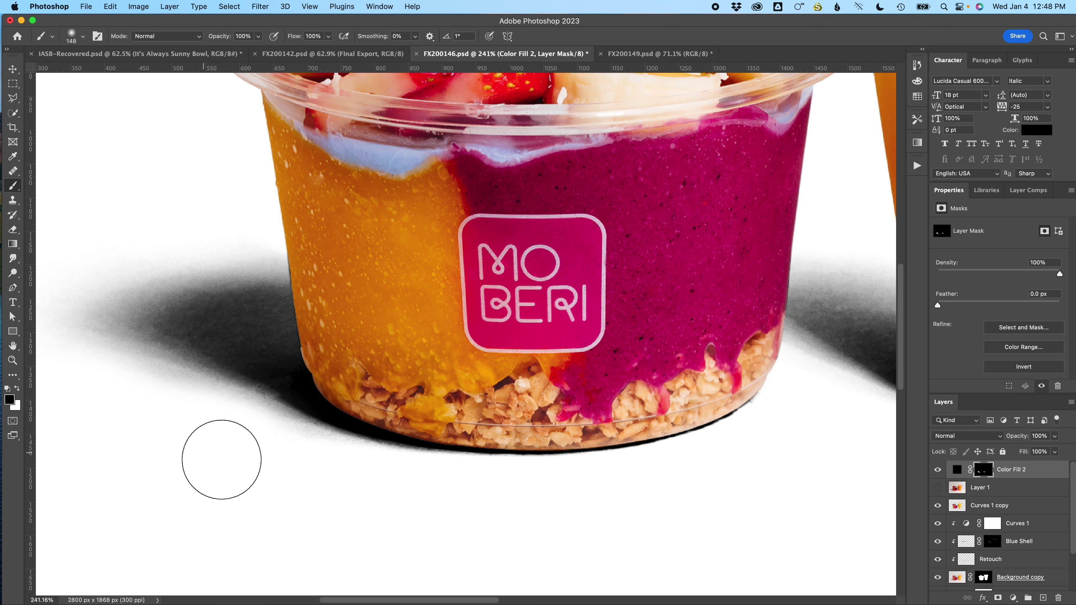
pyautogui.scroll(-3, 144, 425)
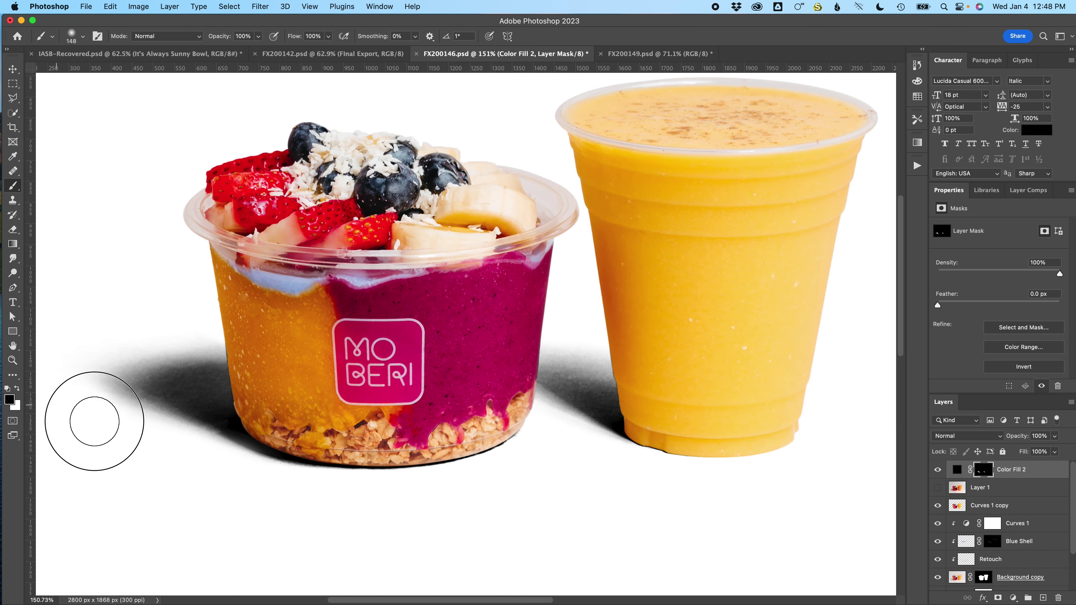
pyautogui.scroll(3, 588, 403)
pyautogui.scroll(-3, 635, 466)
pyautogui.scroll(3, 627, 475)
pyautogui.scroll(-5, 480, 259)
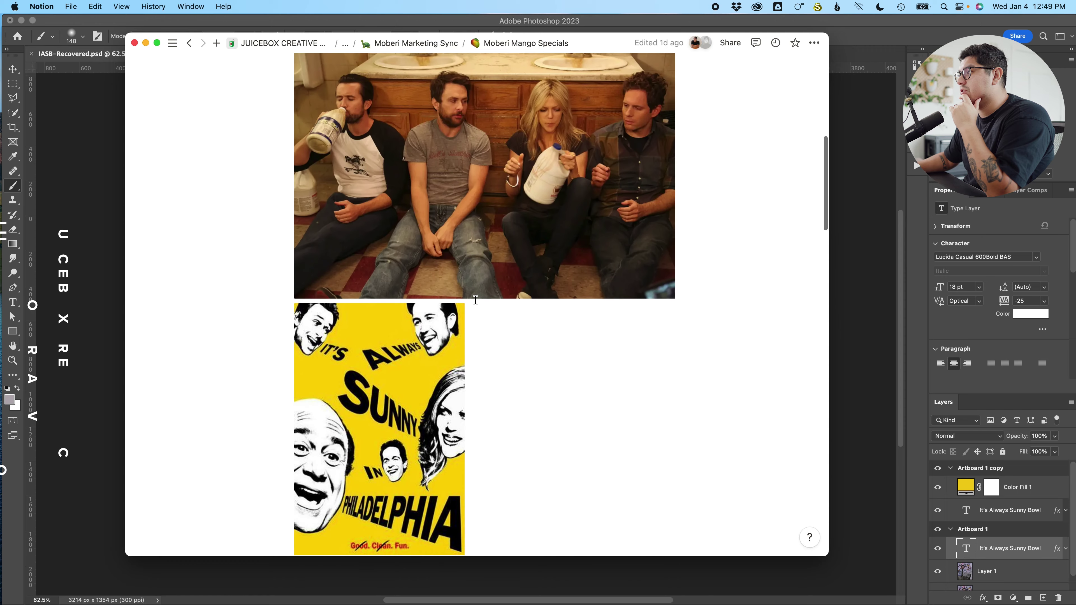
# Switch to Notion and review the Moberi Mango Specials moodboard: the posters, show stills, title cards and title font reference.
pyautogui.scroll(-2, 703, 337)
pyautogui.scroll(3, 703, 336)
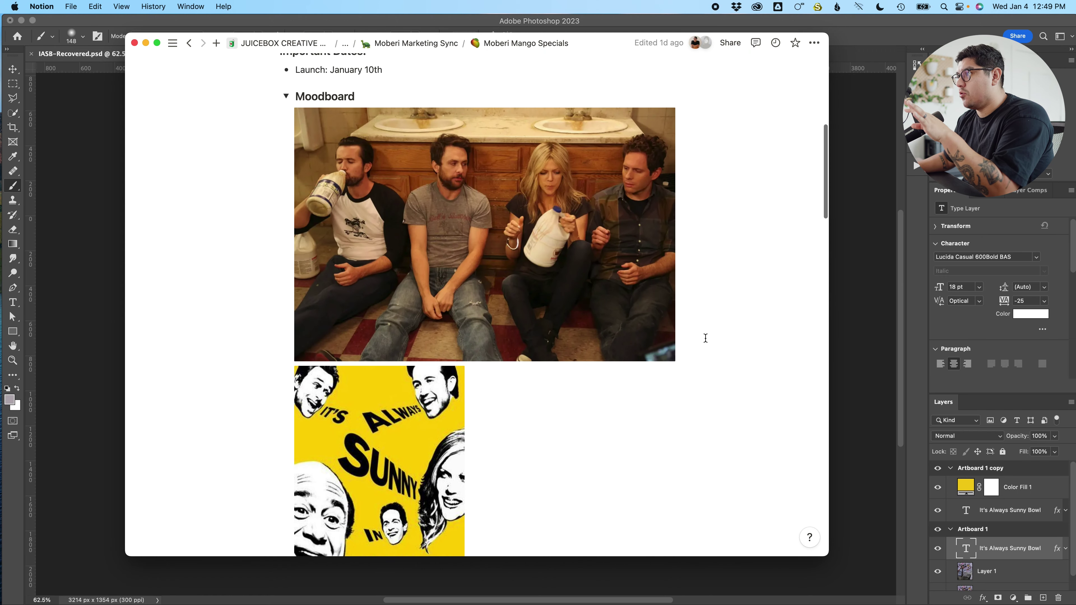
pyautogui.scroll(-20, 705, 338)
pyautogui.scroll(-15, 702, 331)
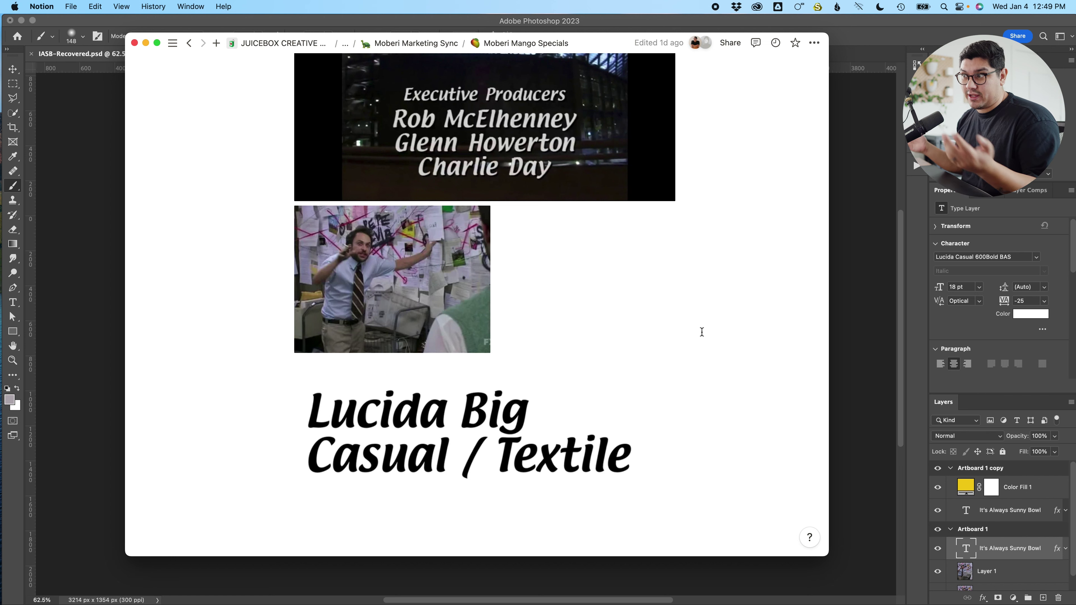
pyautogui.scroll(6, 701, 332)
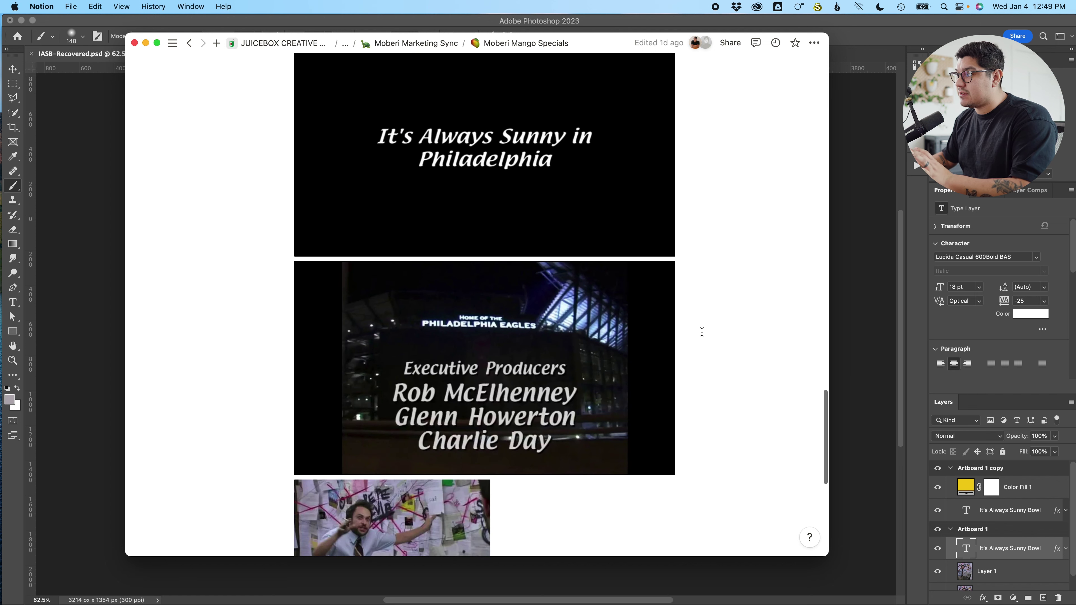
pyautogui.scroll(10, 701, 331)
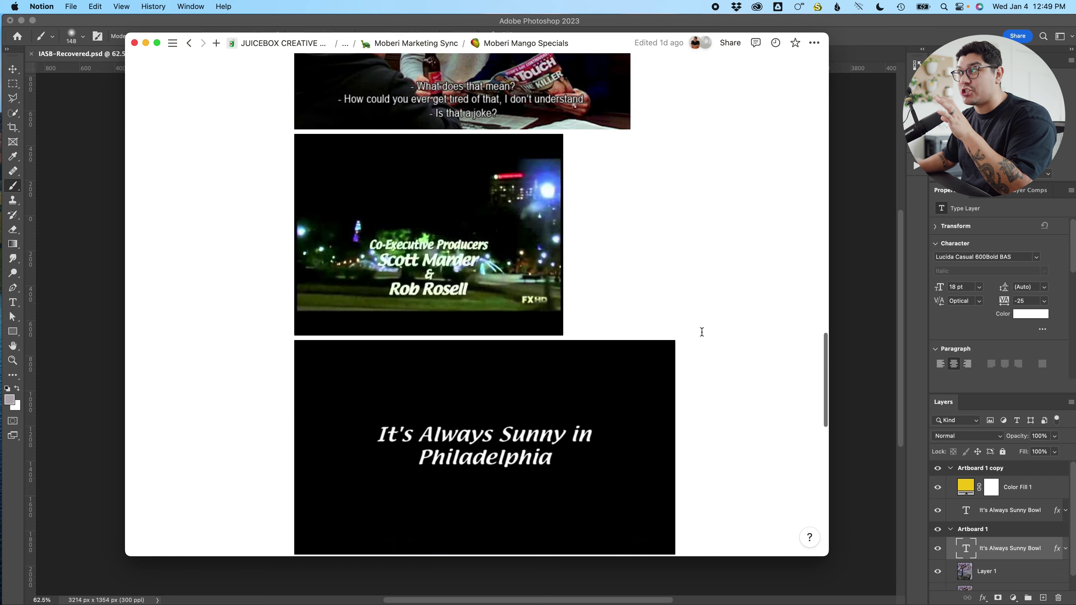
pyautogui.scroll(6, 701, 331)
pyautogui.scroll(-12, 701, 331)
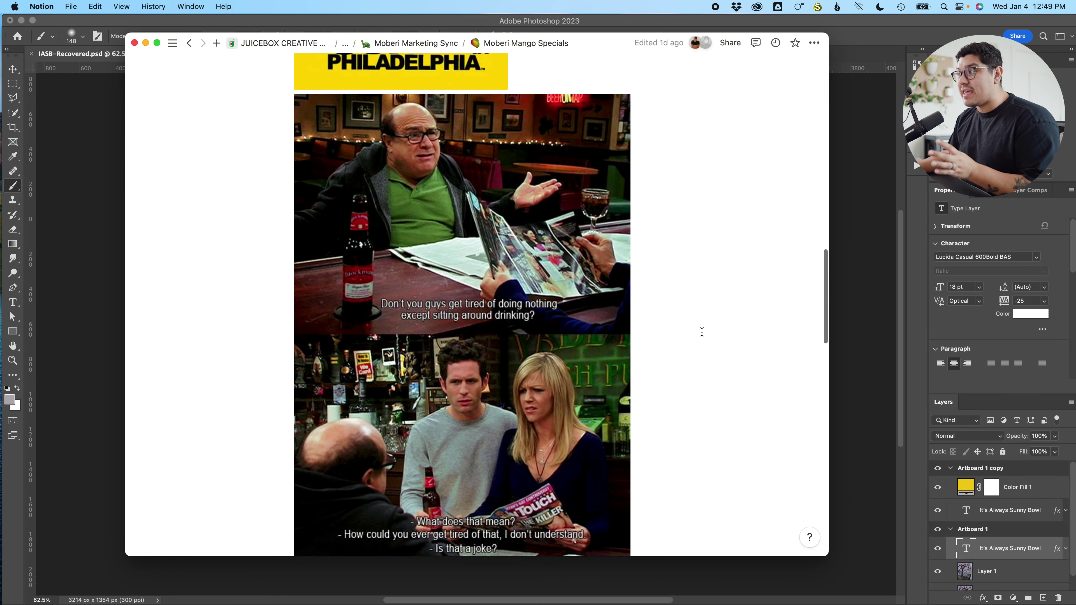
pyautogui.scroll(-10, 702, 331)
pyautogui.scroll(15, 727, 259)
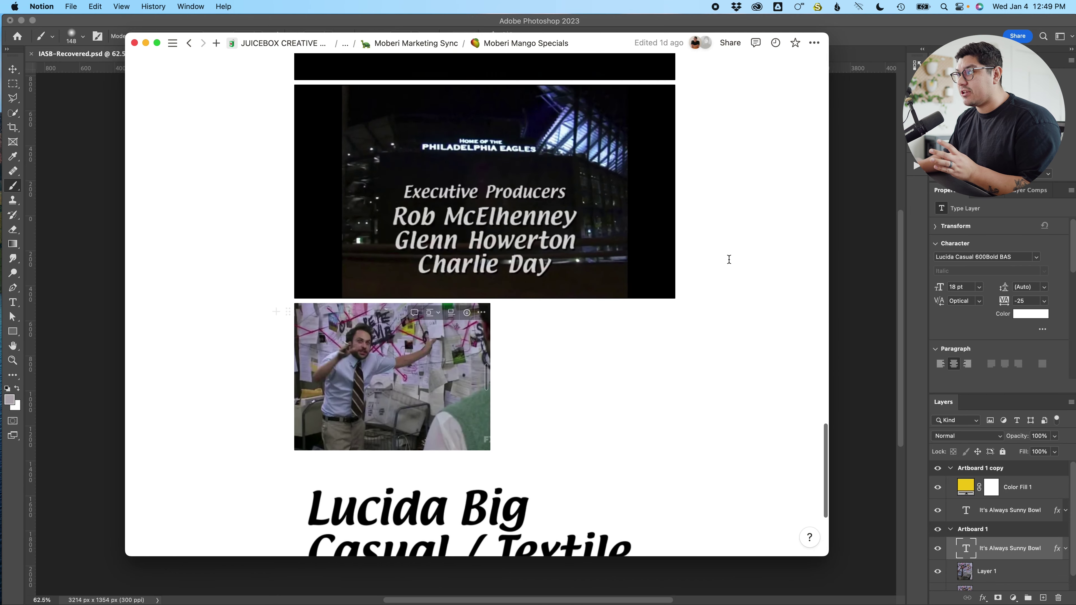
pyautogui.scroll(9, 728, 259)
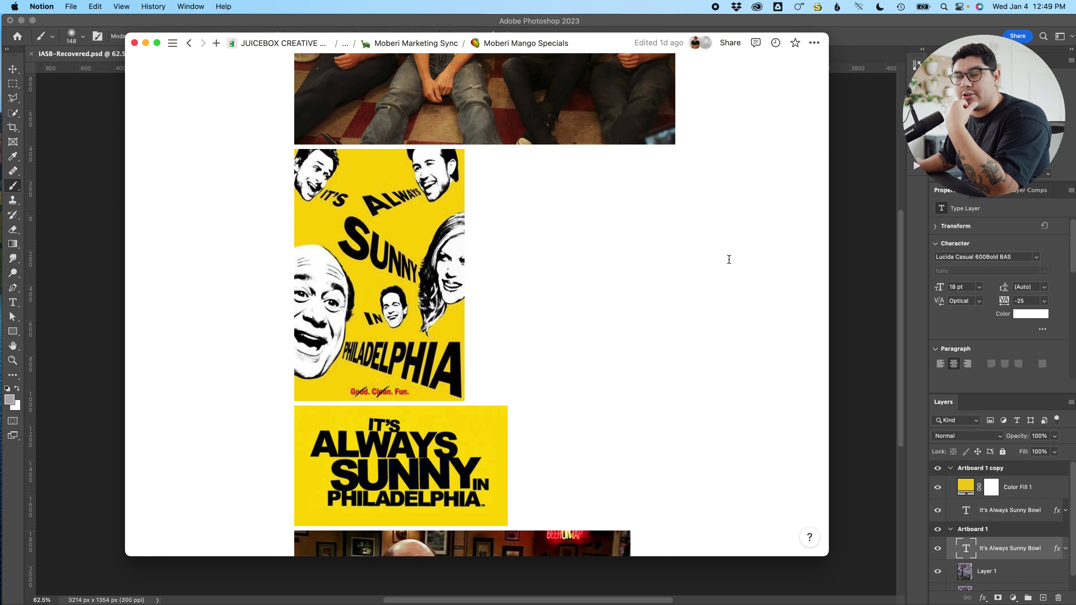
pyautogui.scroll(7, 729, 259)
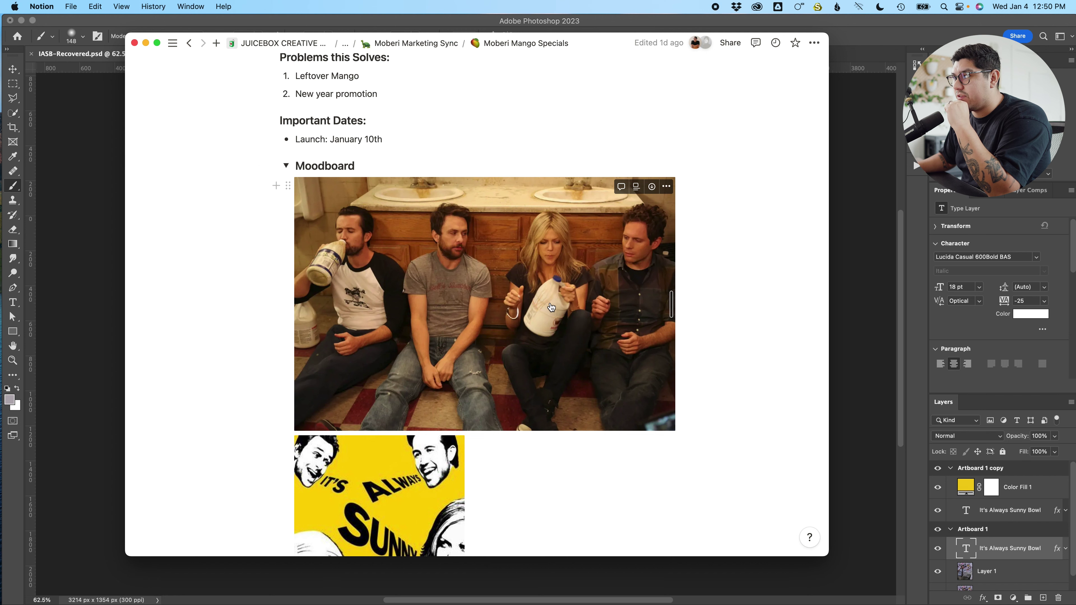
pyautogui.scroll(-15, 552, 305)
pyautogui.scroll(7, 552, 301)
pyautogui.scroll(-20, 553, 301)
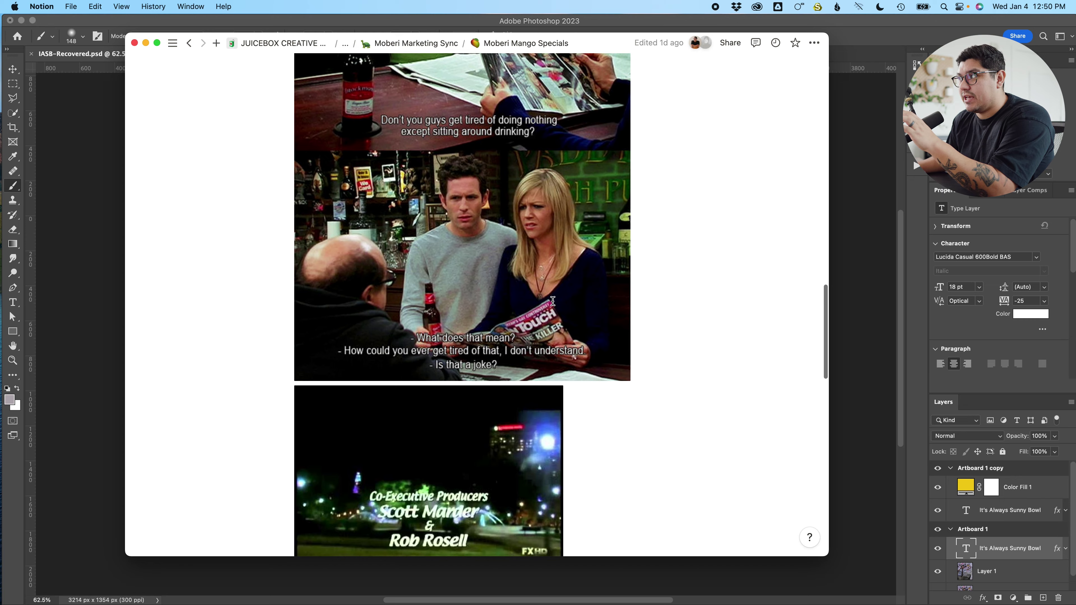
pyautogui.scroll(8, 553, 301)
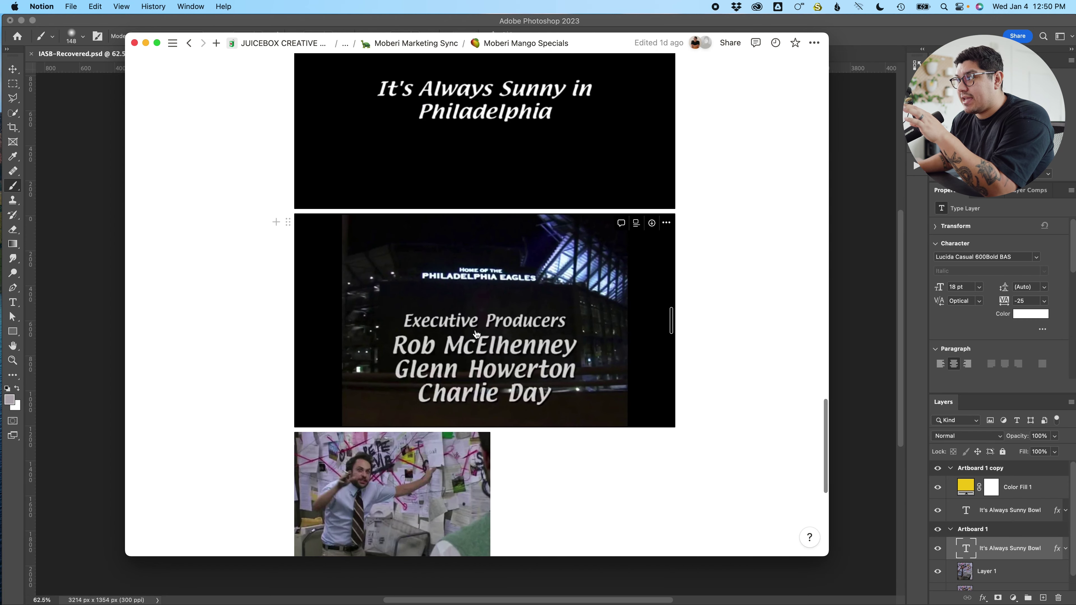
pyautogui.scroll(-6, 552, 301)
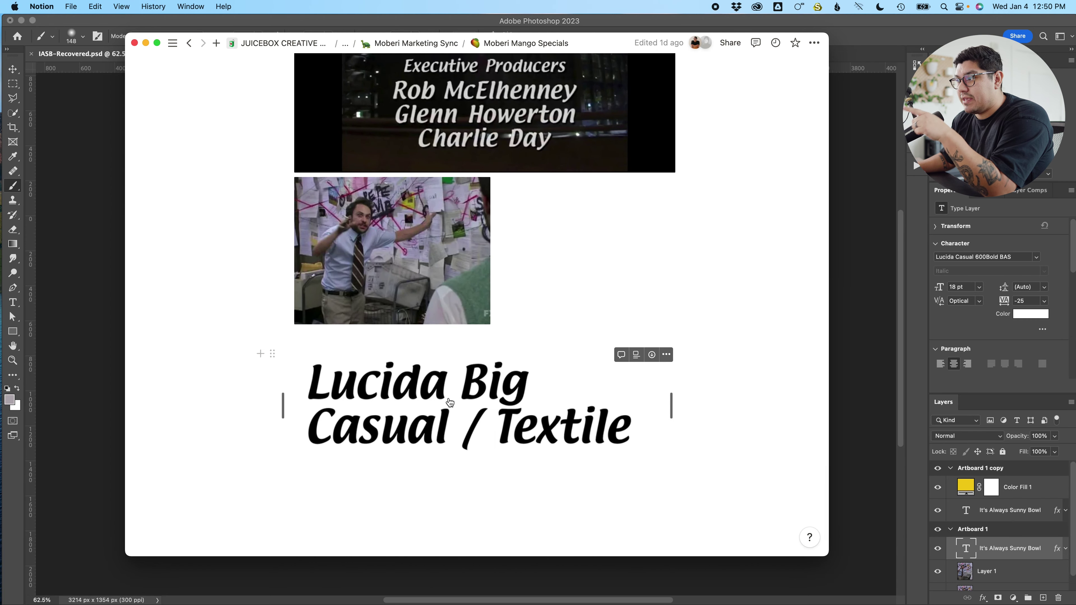
pyautogui.scroll(11, 479, 385)
pyautogui.scroll(18, 512, 368)
pyautogui.scroll(6, 512, 369)
pyautogui.scroll(-9, 512, 369)
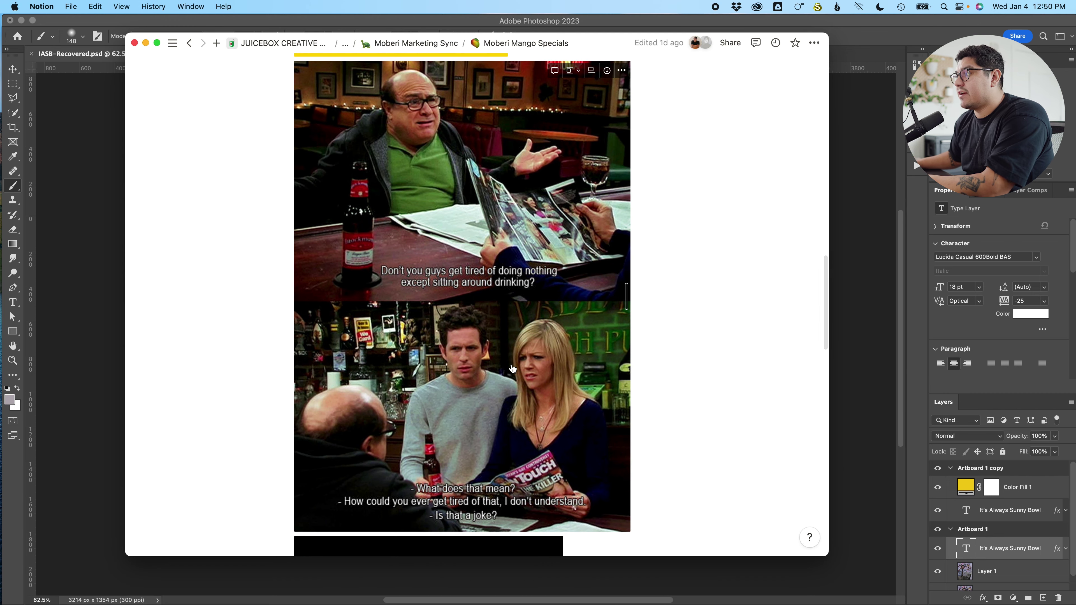
pyautogui.scroll(2, 512, 369)
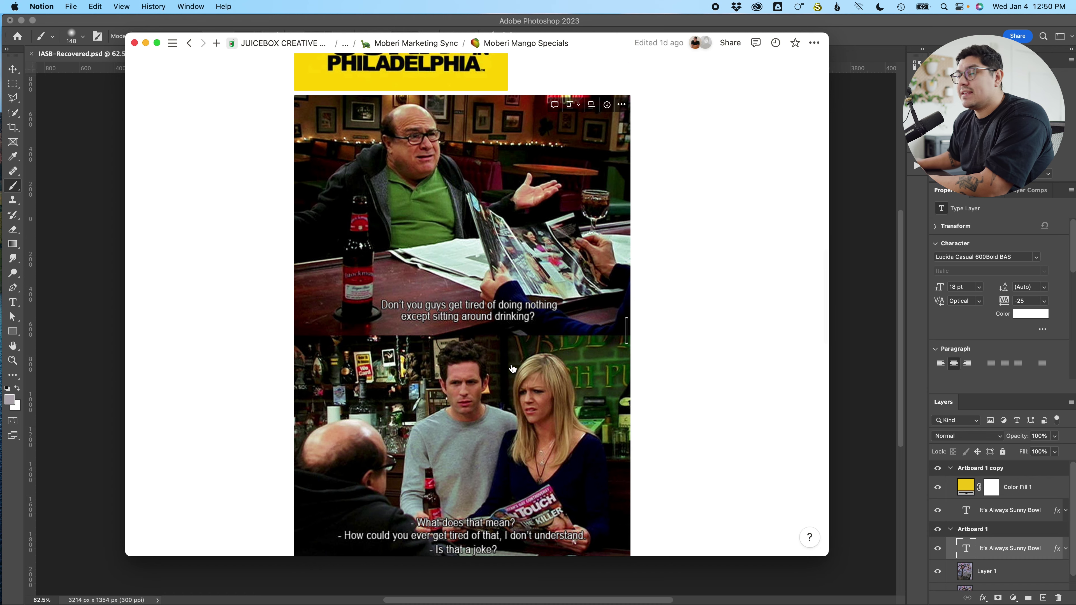
pyautogui.scroll(-20, 512, 368)
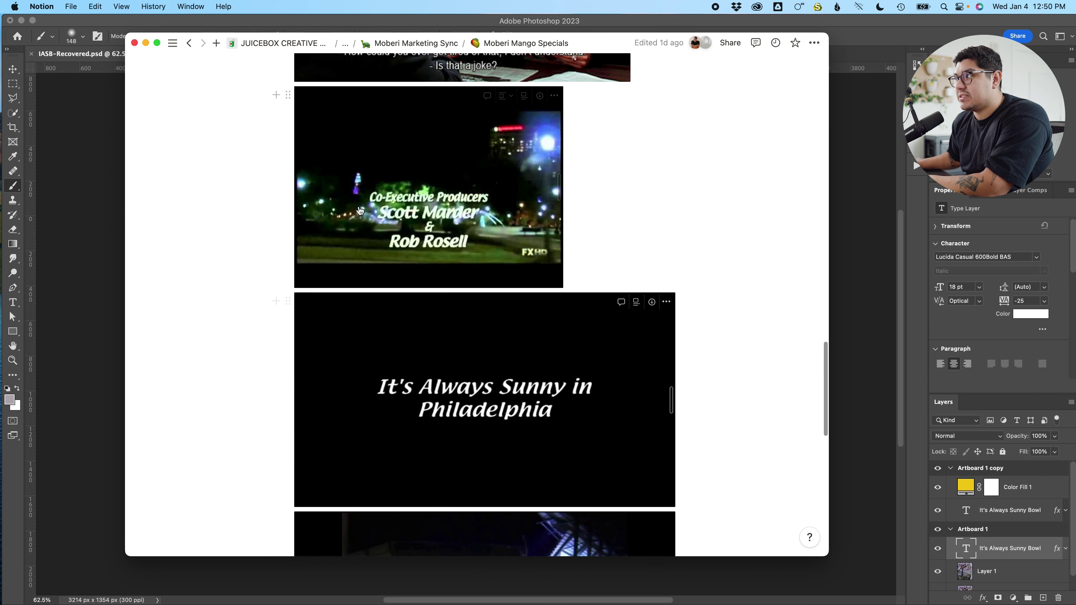
pyautogui.scroll(-10, 426, 406)
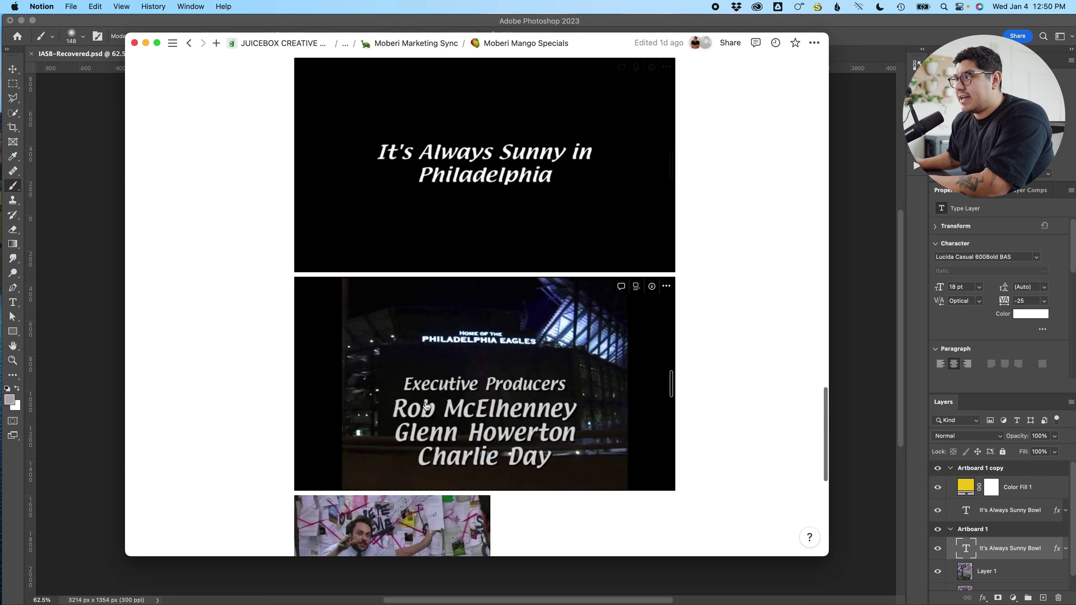
pyautogui.scroll(-5, 426, 406)
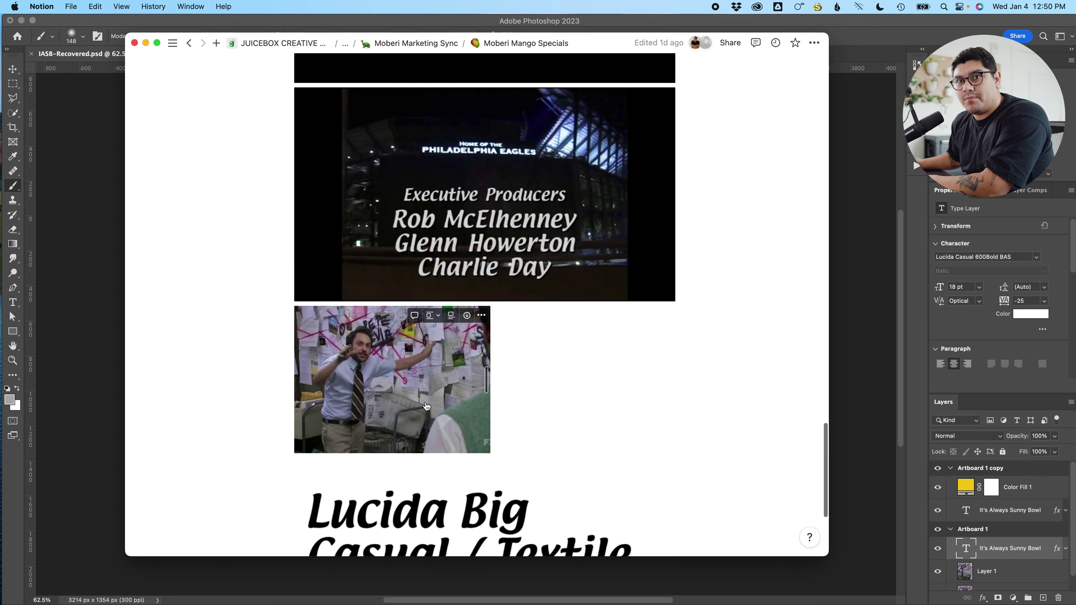
pyautogui.scroll(6, 426, 406)
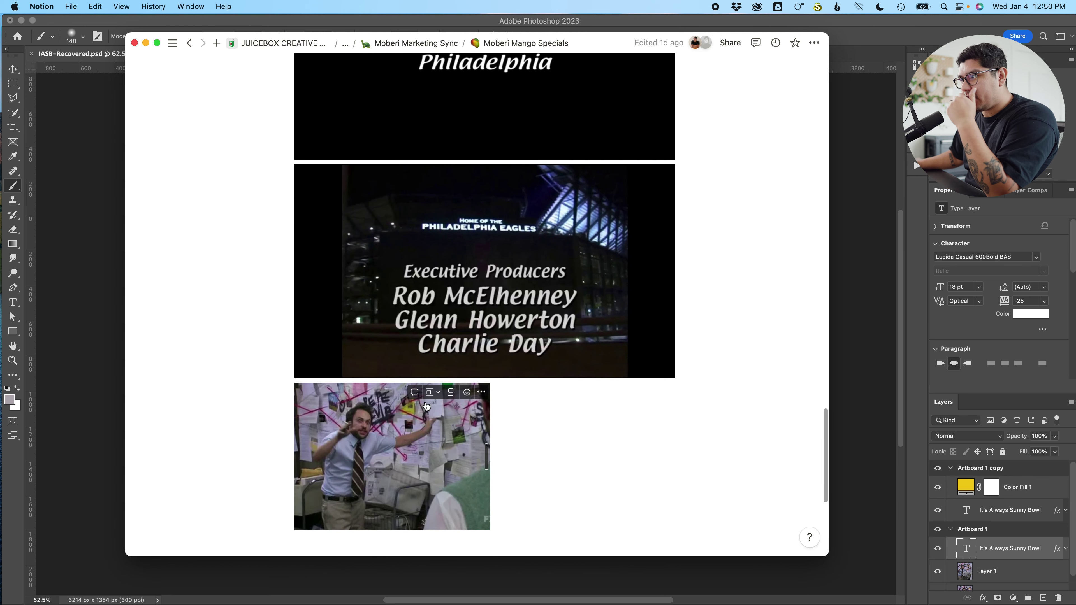
pyautogui.scroll(5, 426, 406)
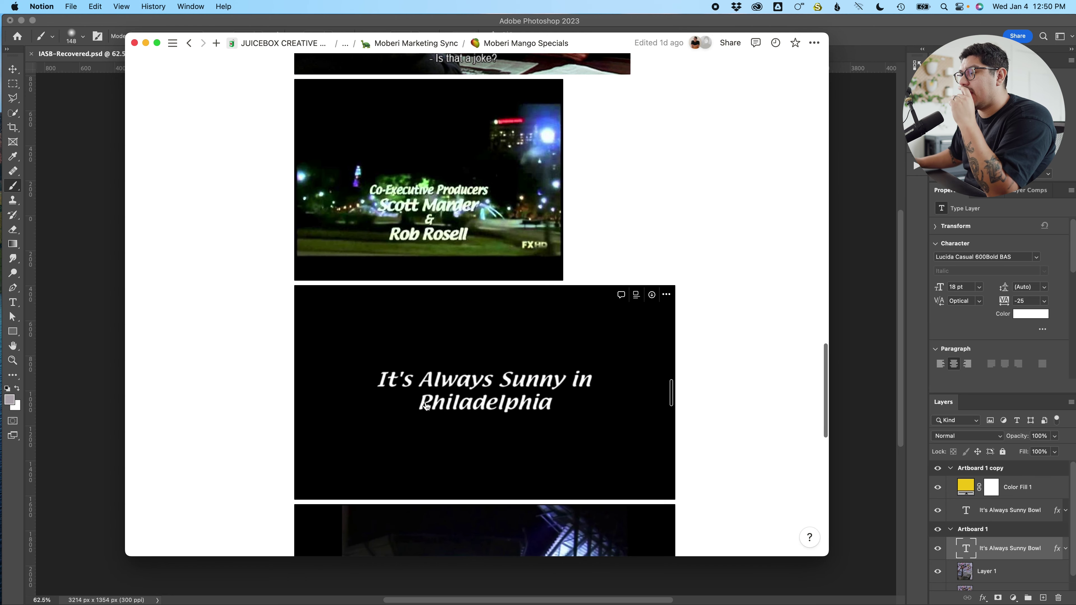
# View the artboards in IASB-Recovered.psd in Photoshop, and switch to Illustrator to view the yellow Mango Specials poster in MangoSpecials.ai.
pyautogui.click(256, 27)
pyautogui.scroll(5, 284, 330)
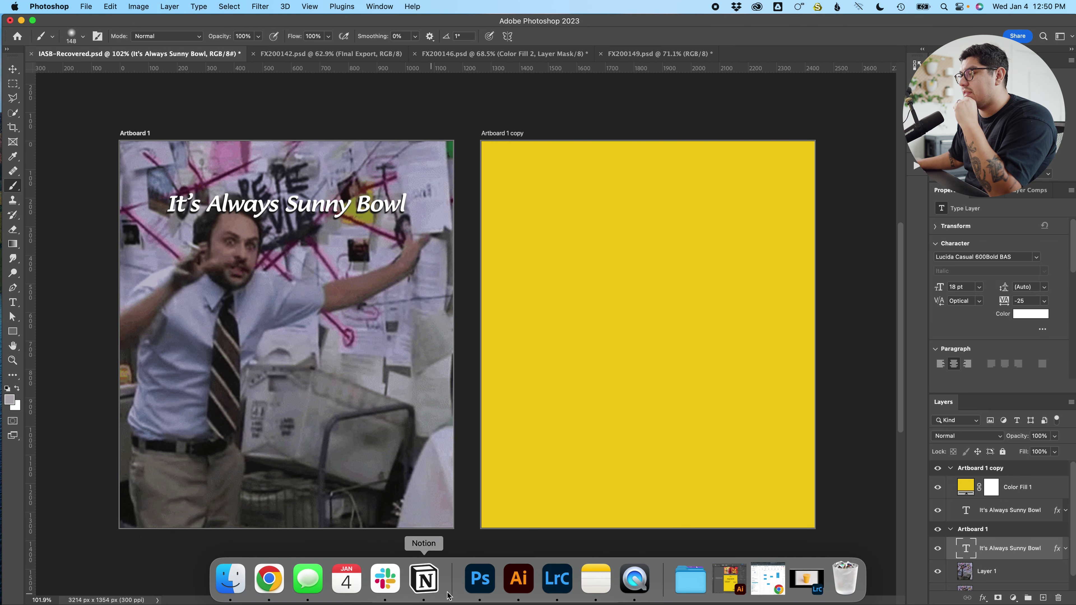
pyautogui.click(519, 579)
pyautogui.hscroll(3, 688, 313)
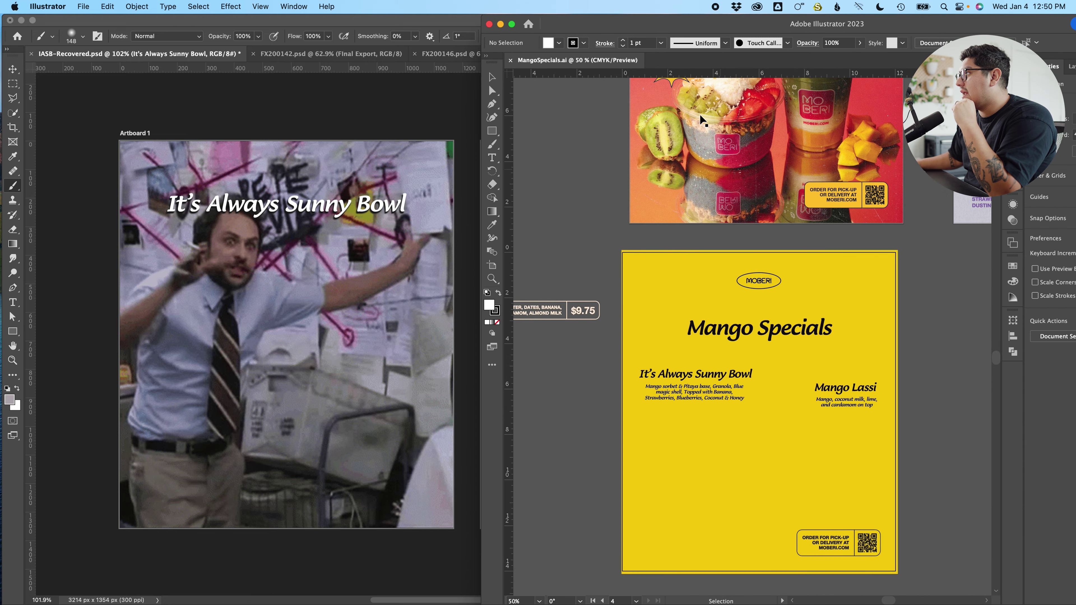
# Bring the whole MangoSpecials.ai window into view and review its Summer Specials, ube bowl, pumpkin spice and yellow Mango Specials posters.
pyautogui.moveTo(683, 21); pyautogui.dragTo(486, 21)
pyautogui.scroll(3, 558, 441)
pyautogui.press('super+0')
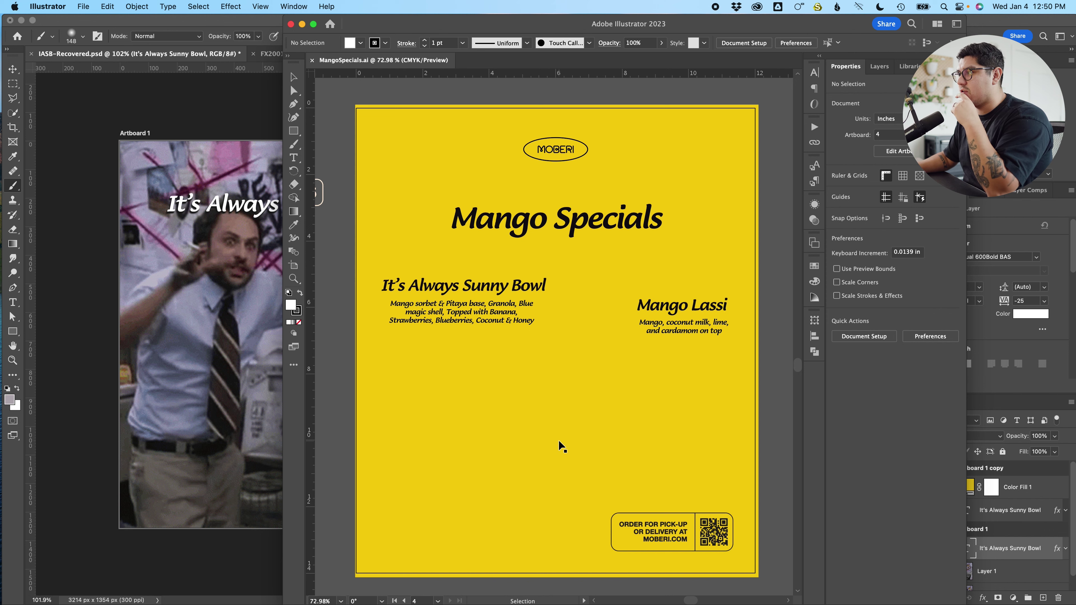
pyautogui.scroll(5, 560, 443)
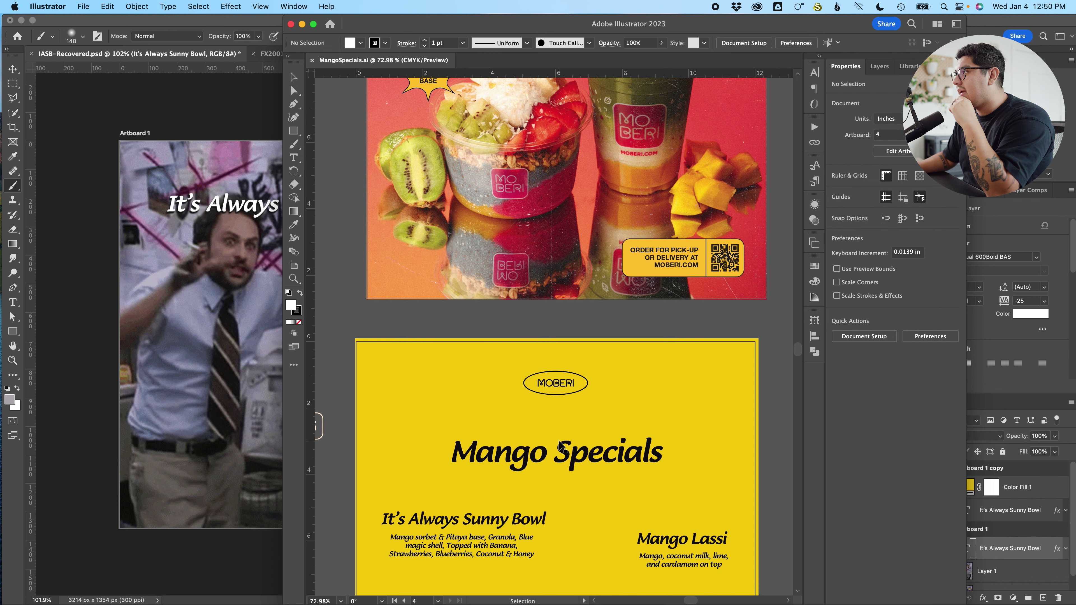
pyautogui.scroll(6, 560, 445)
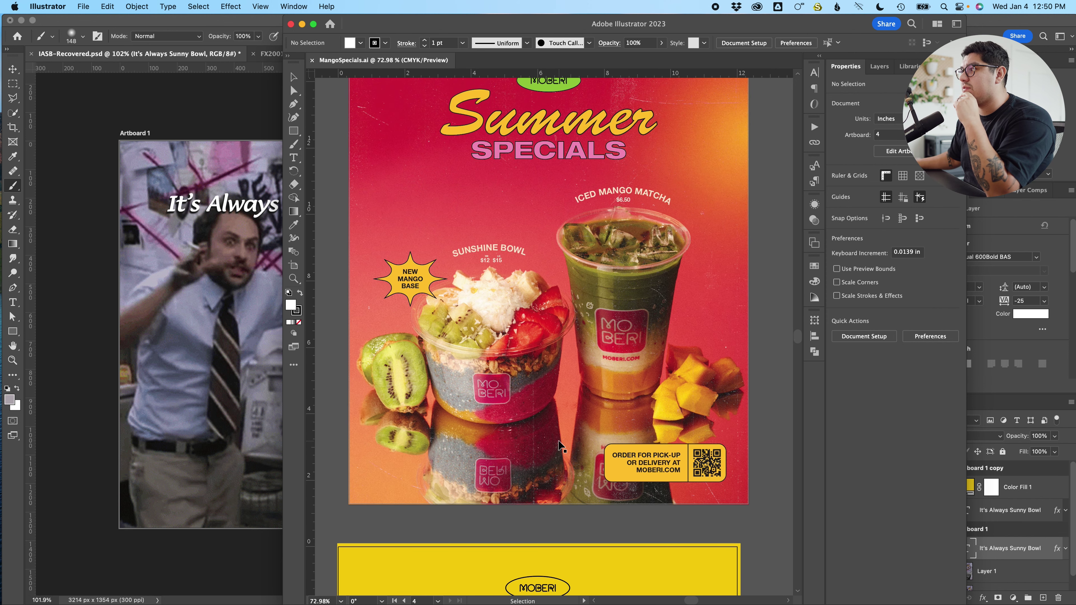
pyautogui.hscroll(10, 559, 445)
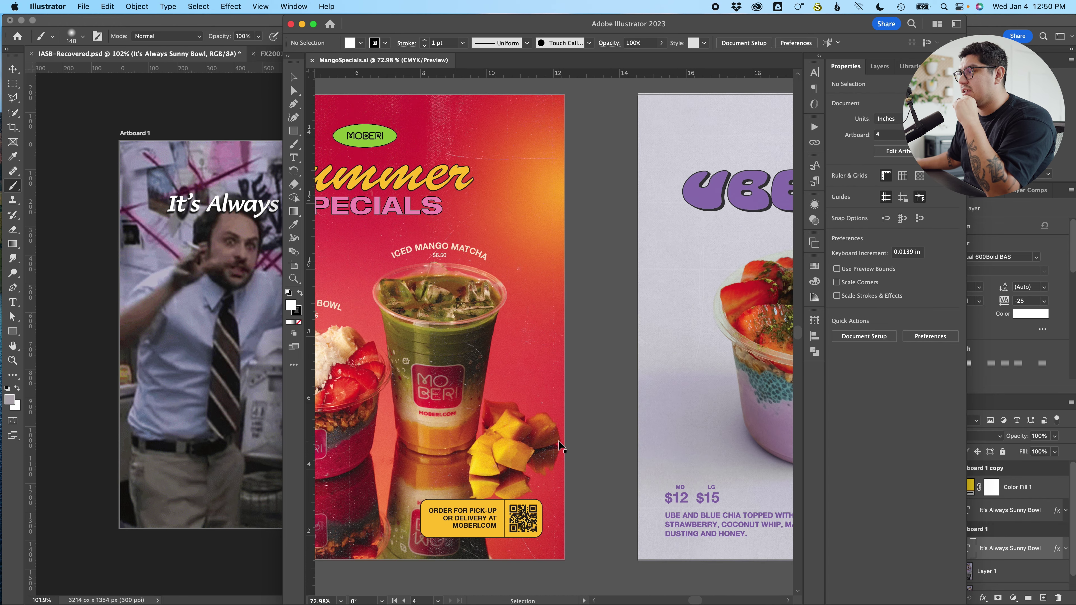
pyautogui.hscroll(12, 559, 445)
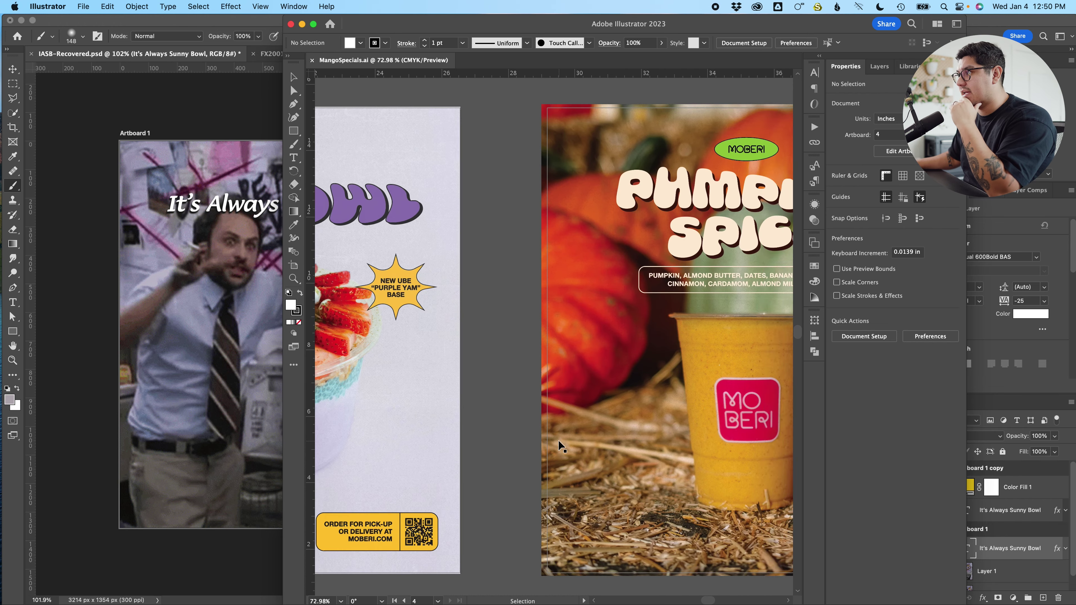
pyautogui.hscroll(-15, 559, 444)
pyautogui.scroll(-6, 559, 444)
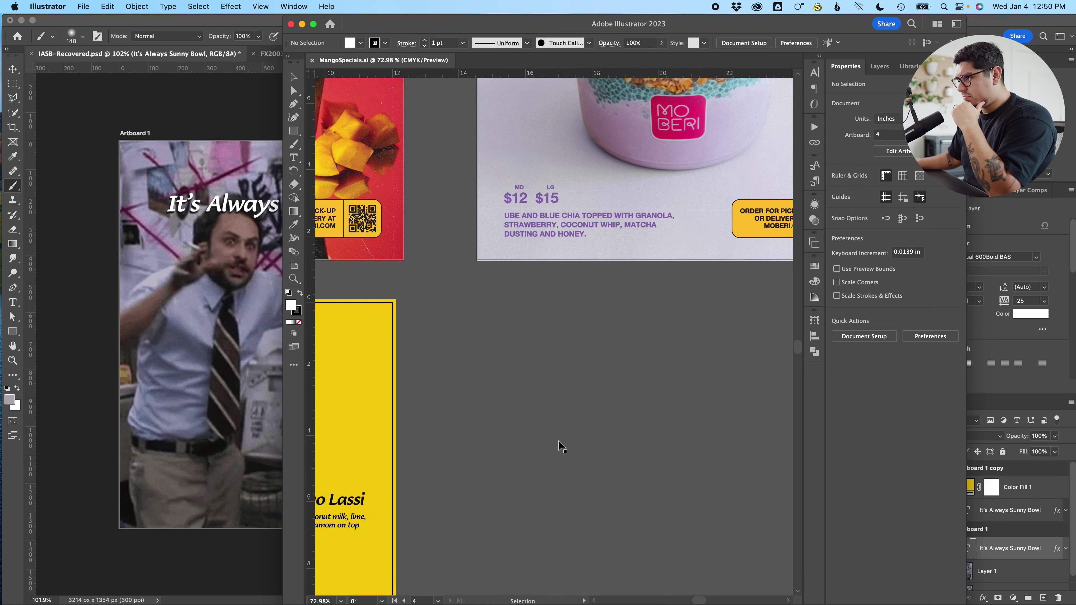
pyautogui.hscroll(-3, 558, 442)
pyautogui.scroll(-3, 559, 441)
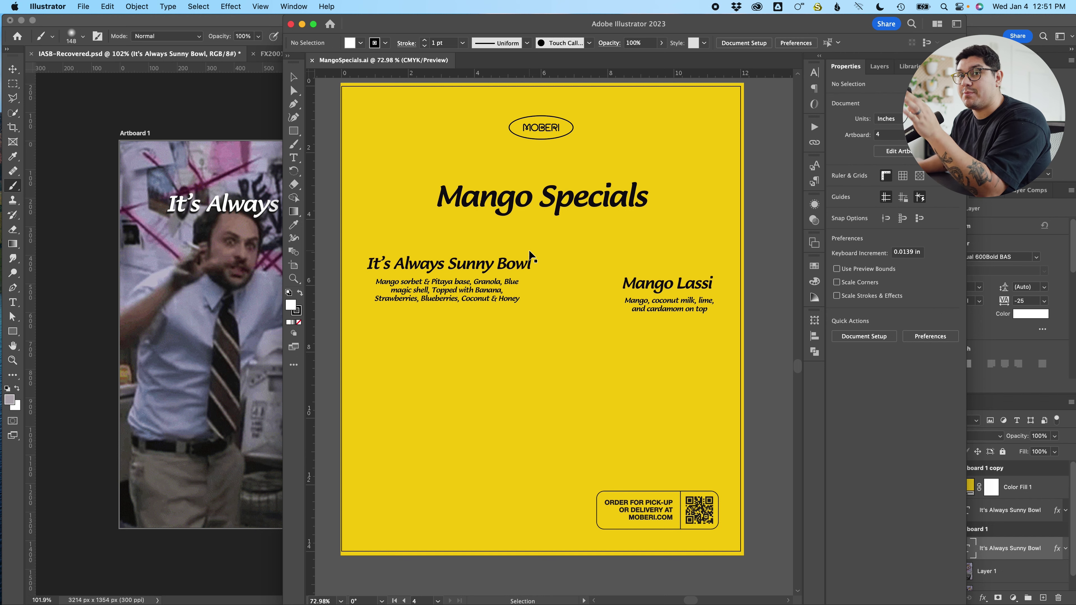
# Switch to Photoshop and check the colour of the yellow Color Fill 1 layer in IASB-Recovered.psd.
pyautogui.click(243, 28)
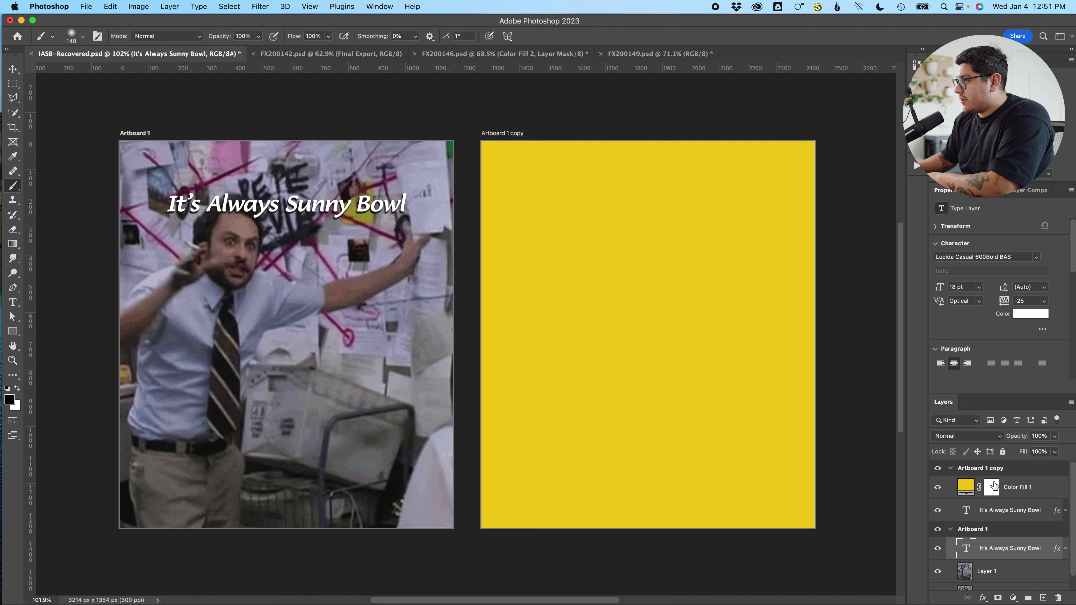
pyautogui.click(960, 483)
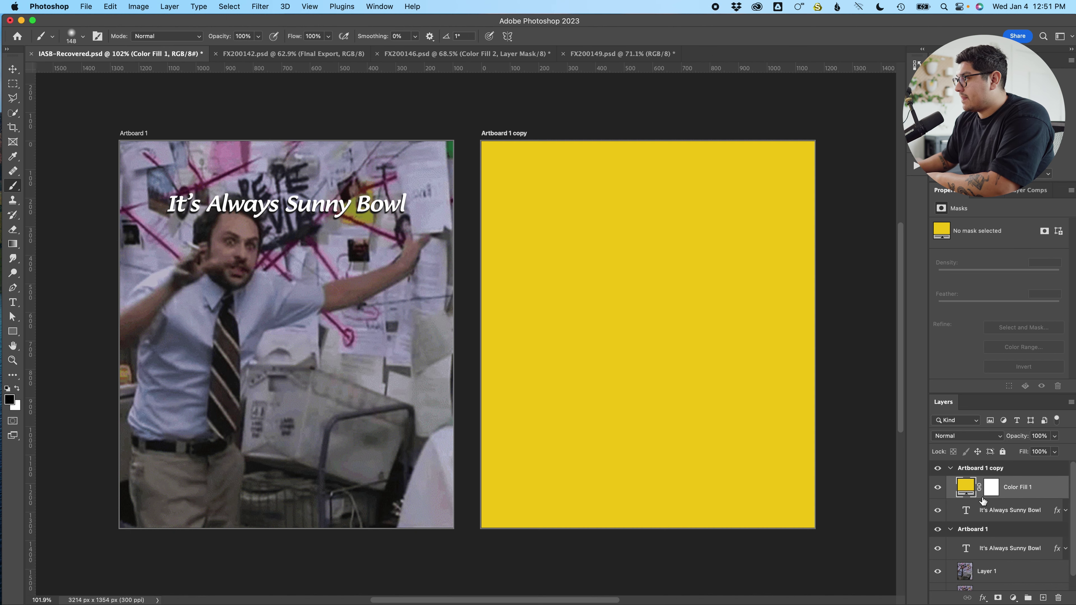
pyautogui.doubleClick(971, 489)
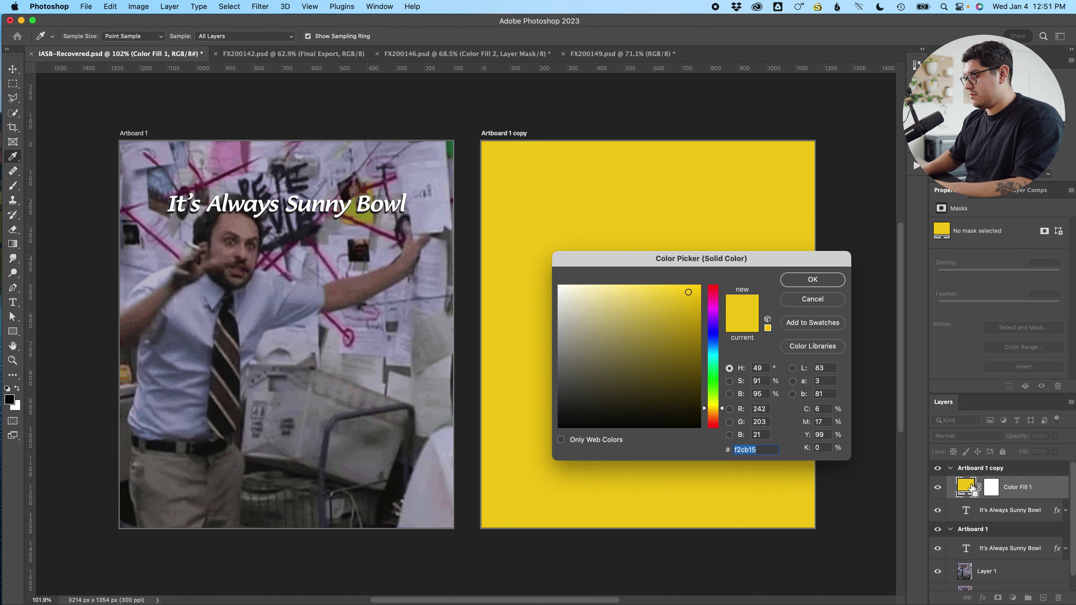
pyautogui.press('Escape')
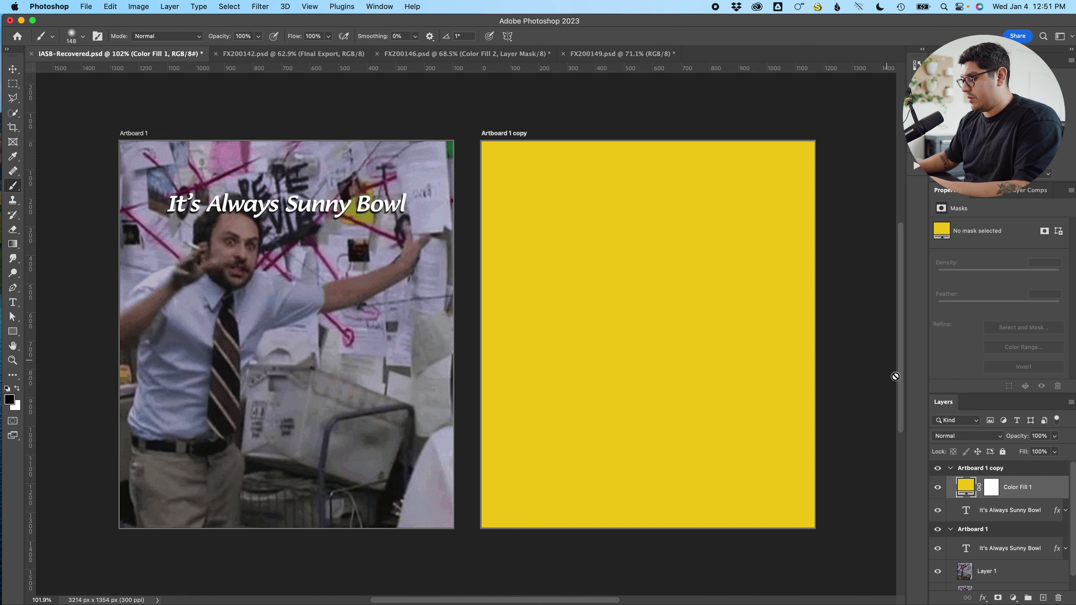
# Copy the yellow Color Fill 1 layer from IASB-Recovered.psd into FX200146.psd.
pyautogui.press('v')
pyautogui.click(422, 55)
pyautogui.moveTo(422, 57); pyautogui.dragTo(586, 328)
# Move the yellow Color Fill 1 layer down the stack to directly beneath the Background copy layer.
pyautogui.press('super+bracketleft')
pyautogui.press('super+bracketleft')
pyautogui.press('super+bracketleft')
pyautogui.press('super+bracketleft')
pyautogui.press('super+bracketleft')
pyautogui.press('super+bracketleft')
pyautogui.press('super+bracketleft')
pyautogui.press('super+bracketleft')
pyautogui.press('super+bracketleft')
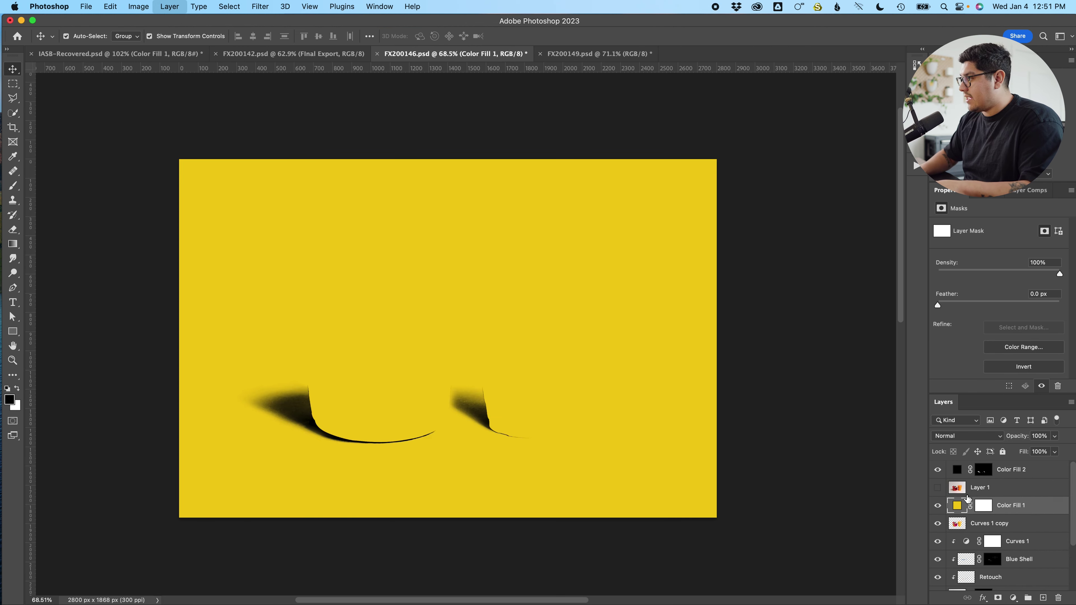
pyautogui.press('super+bracketright')
pyautogui.press('super+bracketright')
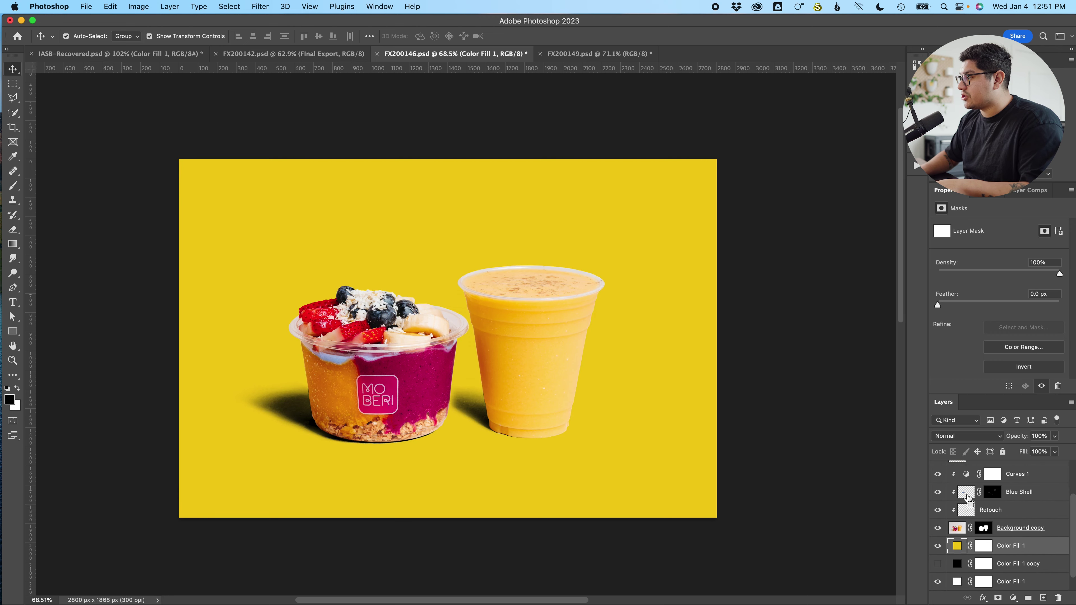
pyautogui.scroll(5, 588, 465)
pyautogui.scroll(-5, 588, 465)
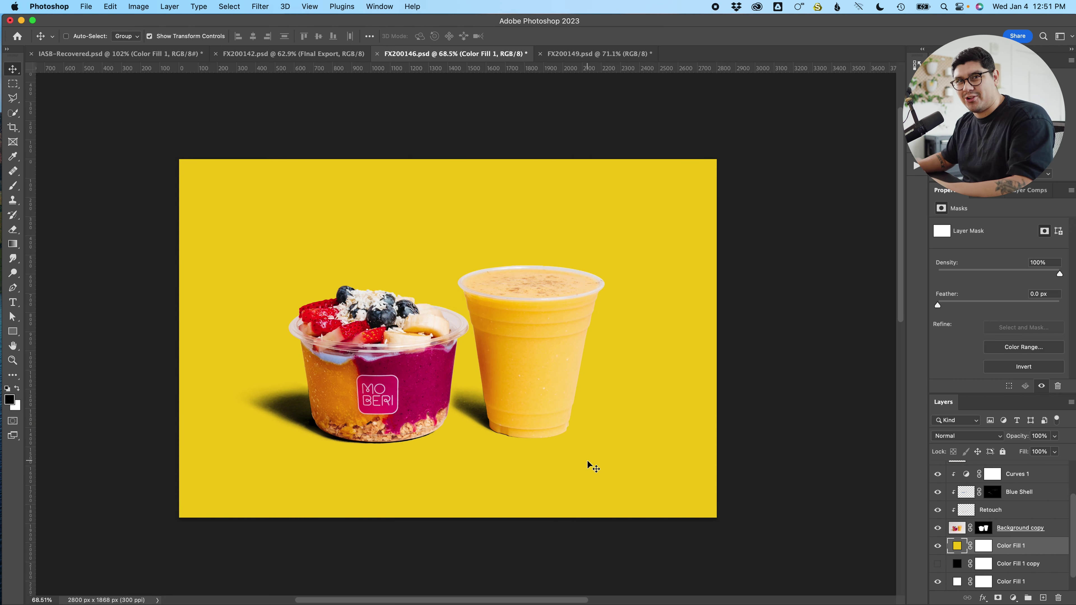
pyautogui.scroll(1, 507, 411)
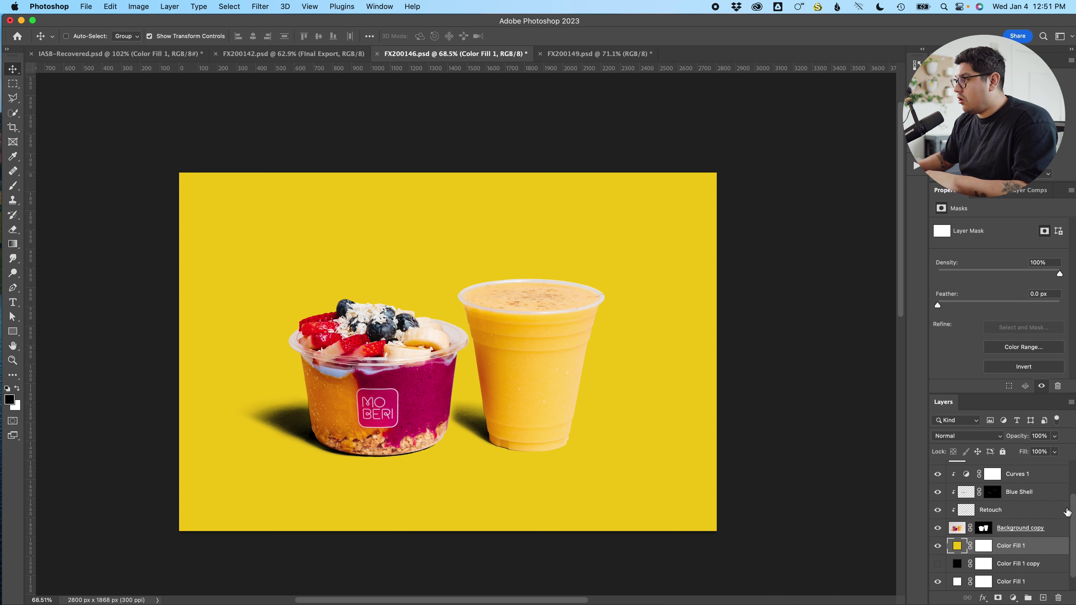
pyautogui.scroll(3, 1033, 506)
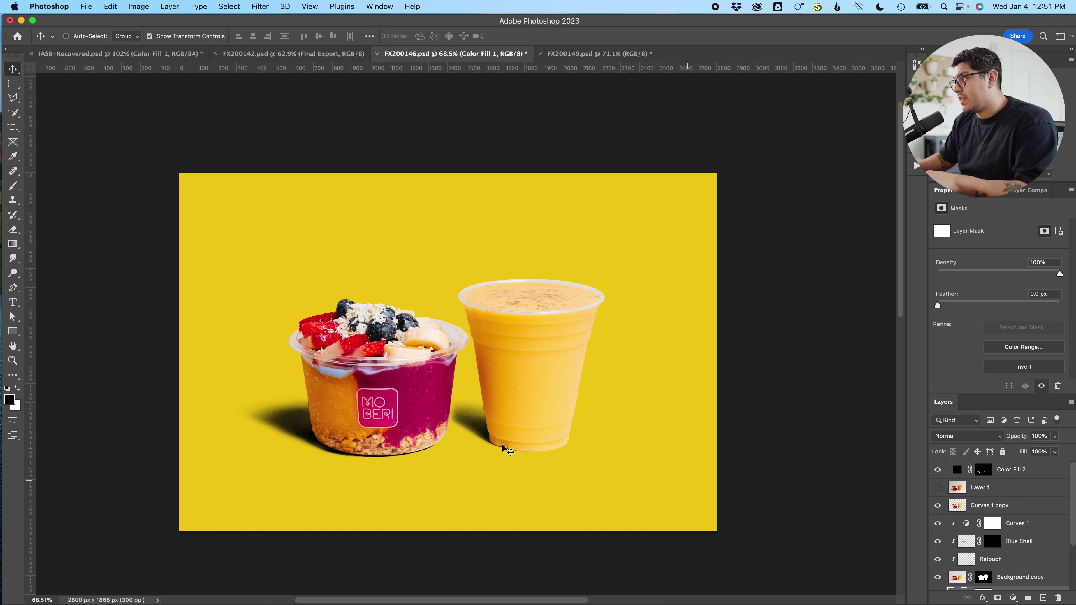
# Change the colour of the Color Fill 2 shadow layer to white.
pyautogui.scroll(8, 524, 433)
pyautogui.scroll(-4, 521, 429)
pyautogui.scroll(4, 521, 430)
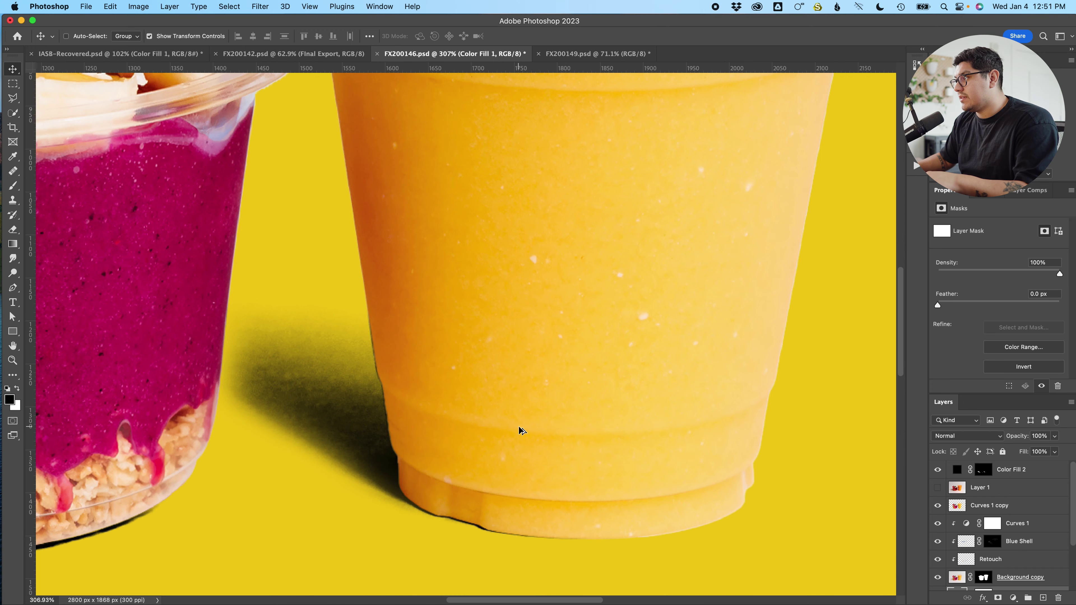
pyautogui.click(984, 472)
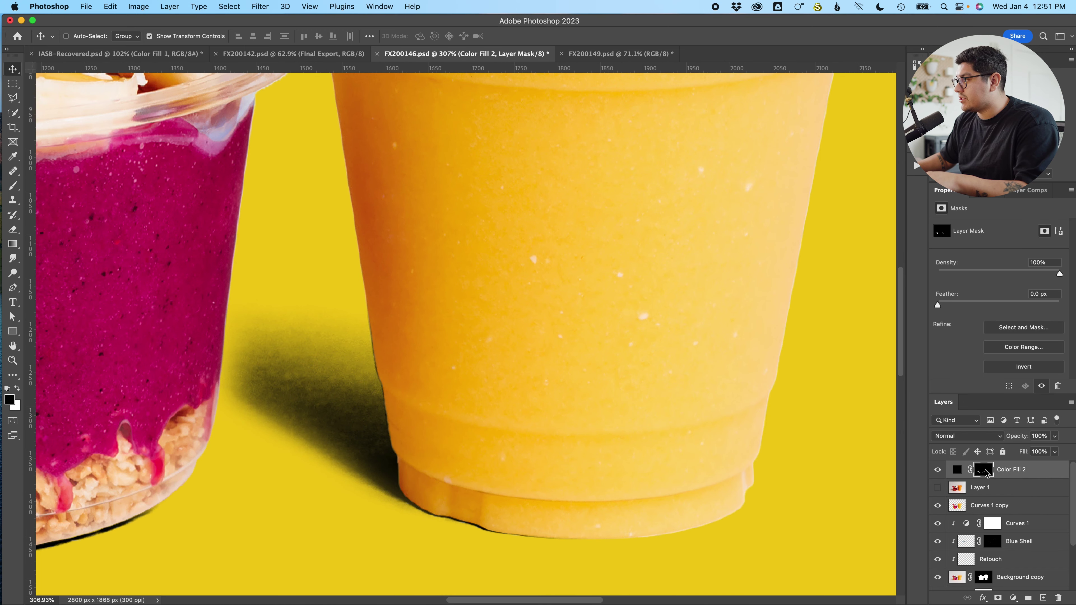
pyautogui.press('super+alt+r')
pyautogui.click(1011, 588)
pyautogui.doubleClick(957, 469)
pyautogui.moveTo(654, 377)
pyautogui.mouseDown()
pyautogui.moveTo(692, 271)
pyautogui.moveTo(552, 375)
pyautogui.moveTo(680, 453)
pyautogui.moveTo(712, 388)
pyautogui.mouseUp()
pyautogui.moveTo(696, 383); pyautogui.dragTo(551, 283)
pyautogui.press('Return')
# Mask out the Color Fill 2 fringe along the drink cup's left edge with an 82 px brush.
pyautogui.moveTo(423, 282)
pyautogui.keyDown('ctrl'); pyautogui.keyDown('alt'); pyautogui.mouseDown()
pyautogui.moveTo(405, 281)
pyautogui.moveTo(404, 372)
pyautogui.moveTo(402, 350)
pyautogui.mouseUp(); pyautogui.keyUp('alt'); pyautogui.keyUp('ctrl')
pyautogui.moveTo(368, 284); pyautogui.dragTo(401, 354)
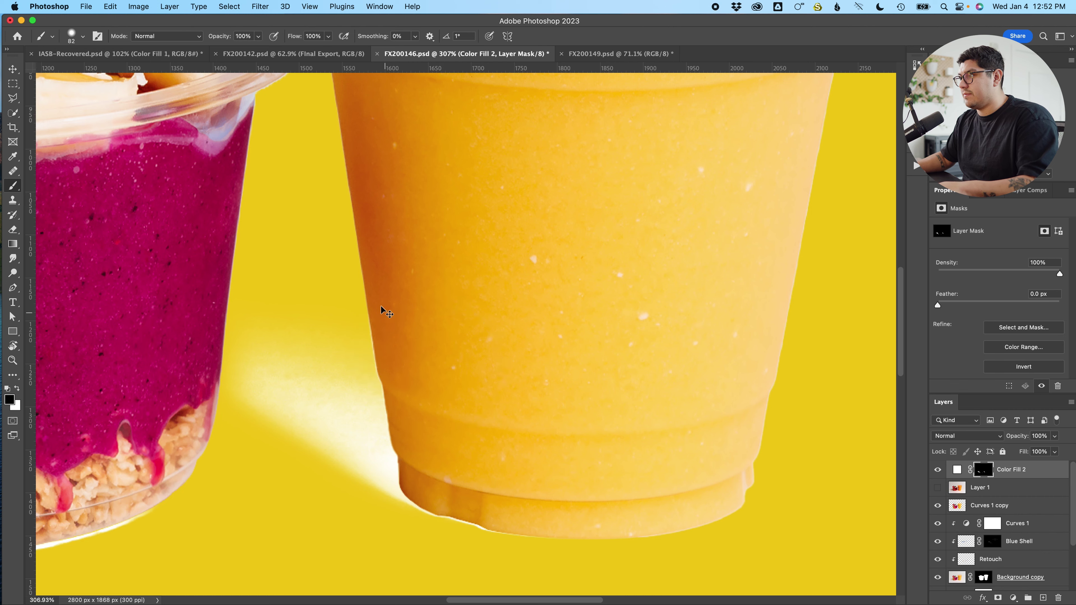
pyautogui.scroll(-6, 344, 324)
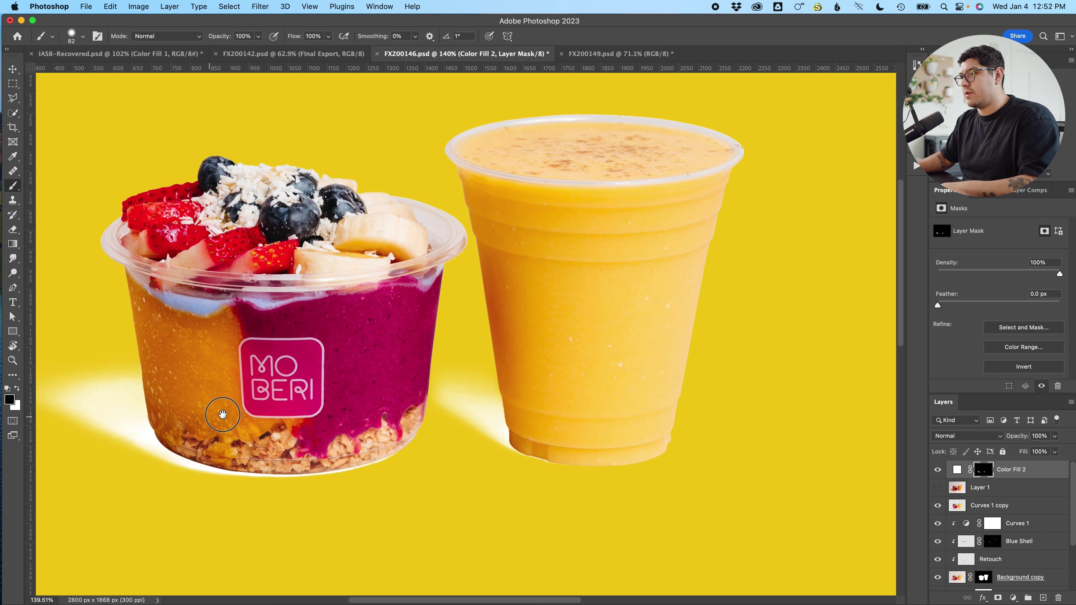
# Enlarge the brush to 150 px and mask out the stray white shadow edge beneath the bowl, redoing the stroke once.
pyautogui.scroll(4, 210, 416)
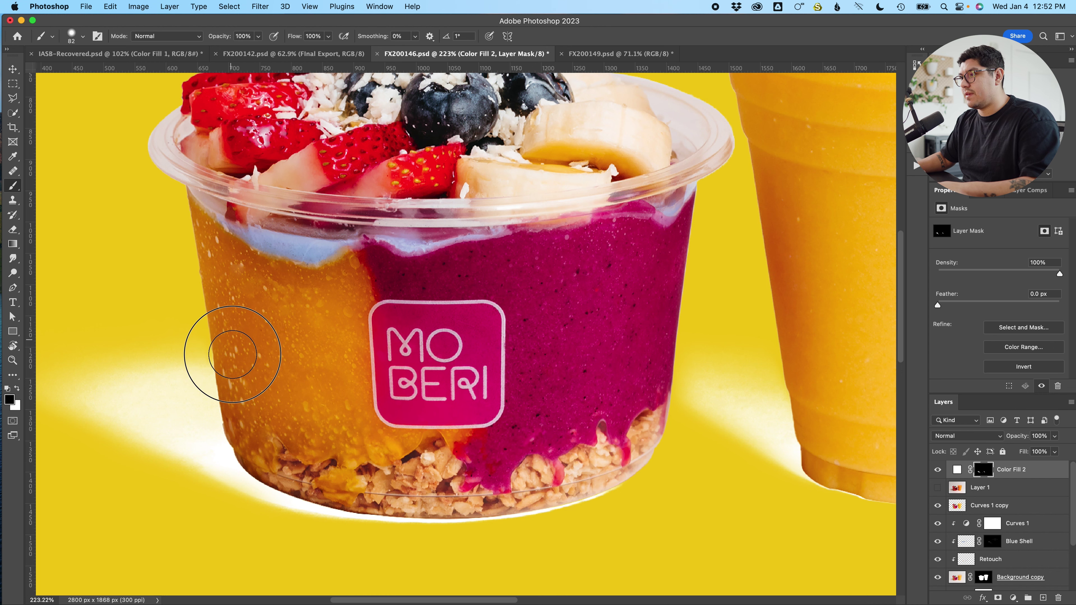
pyautogui.moveTo(214, 327)
pyautogui.mouseDown()
pyautogui.moveTo(226, 353)
pyautogui.moveTo(271, 349)
pyautogui.mouseUp()
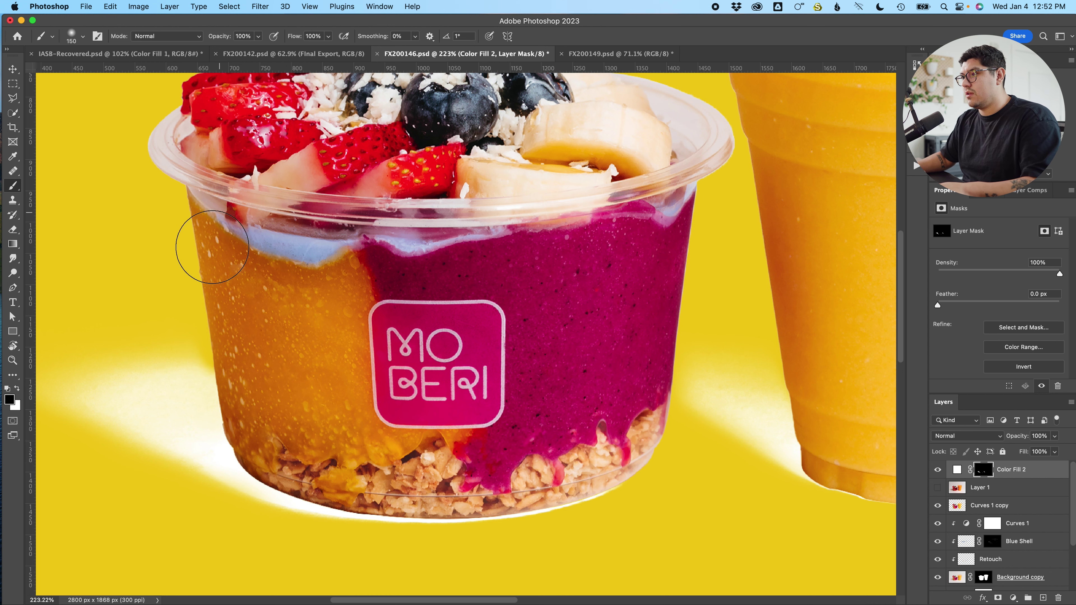
pyautogui.scroll(-4, 465, 446)
pyautogui.moveTo(464, 446)
pyautogui.mouseDown()
pyautogui.moveTo(366, 454)
pyautogui.moveTo(261, 452)
pyautogui.mouseUp()
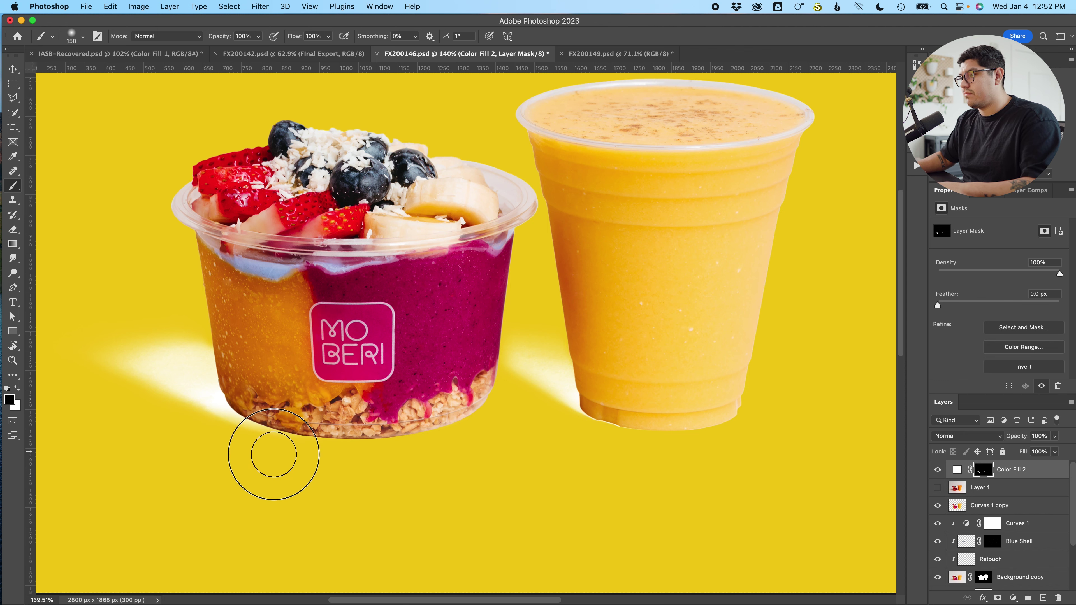
pyautogui.scroll(-3, 260, 452)
pyautogui.press('super+z')
pyautogui.moveTo(297, 451); pyautogui.dragTo(197, 407)
pyautogui.scroll(-3, 258, 416)
pyautogui.scroll(3, 231, 435)
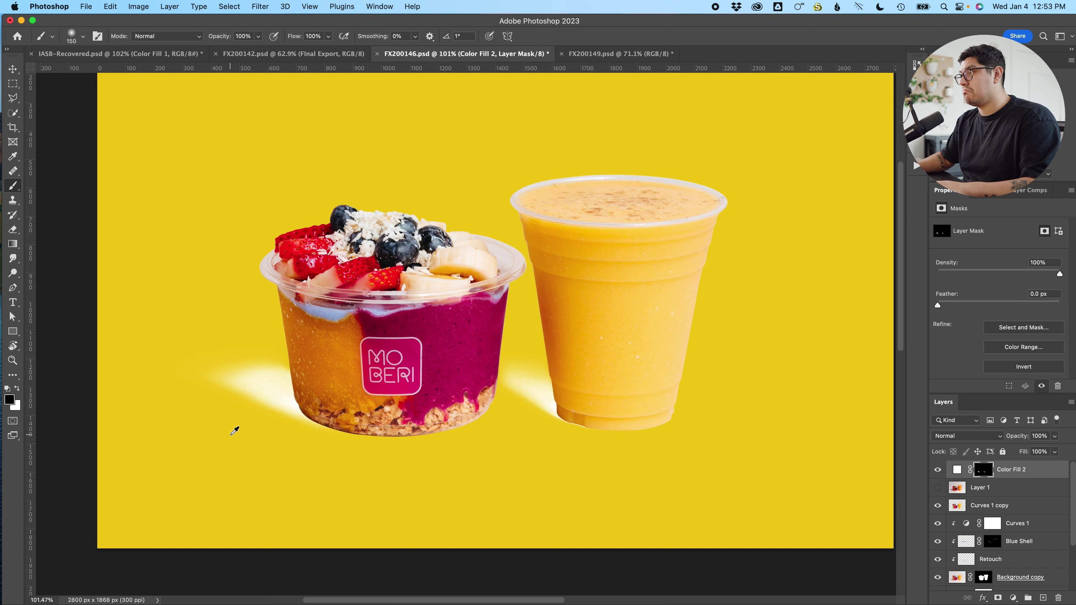
pyautogui.scroll(4, 235, 431)
pyautogui.scroll(-5, 235, 428)
pyautogui.scroll(2, 235, 427)
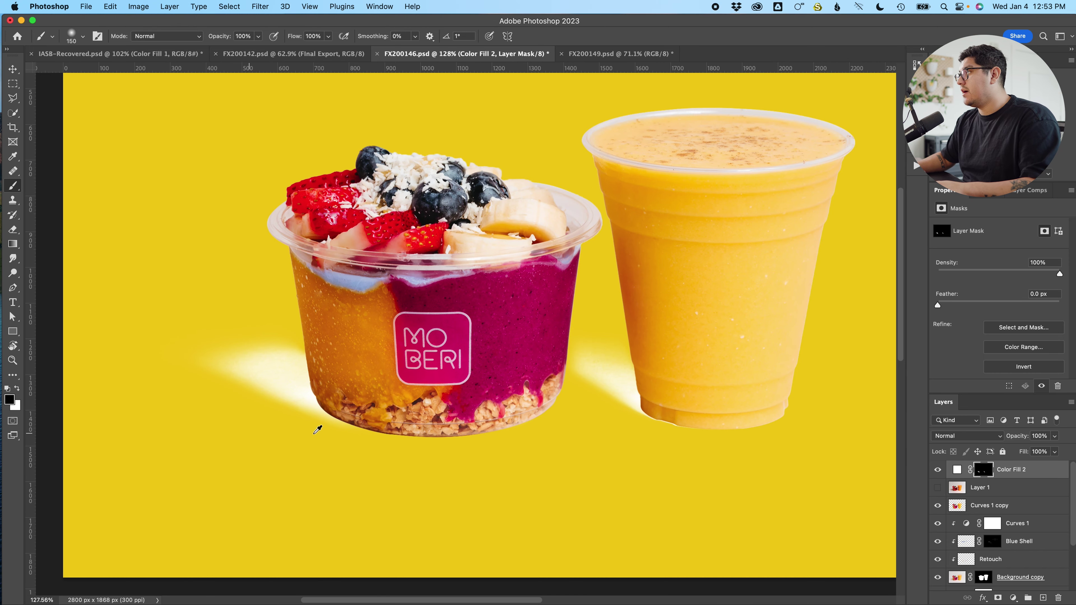
pyautogui.scroll(-3, 318, 429)
# Recolour the Color Fill 2 shadow by sampling the yellow background and darkening it to mustard #927905.
pyautogui.click(958, 469)
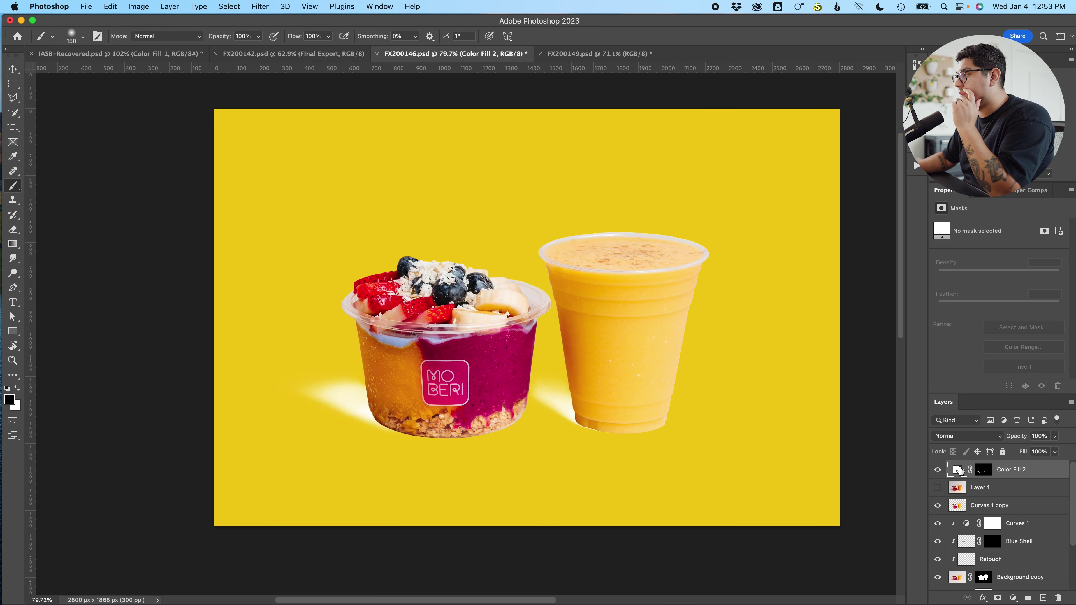
pyautogui.doubleClick(960, 469)
pyautogui.click(331, 461)
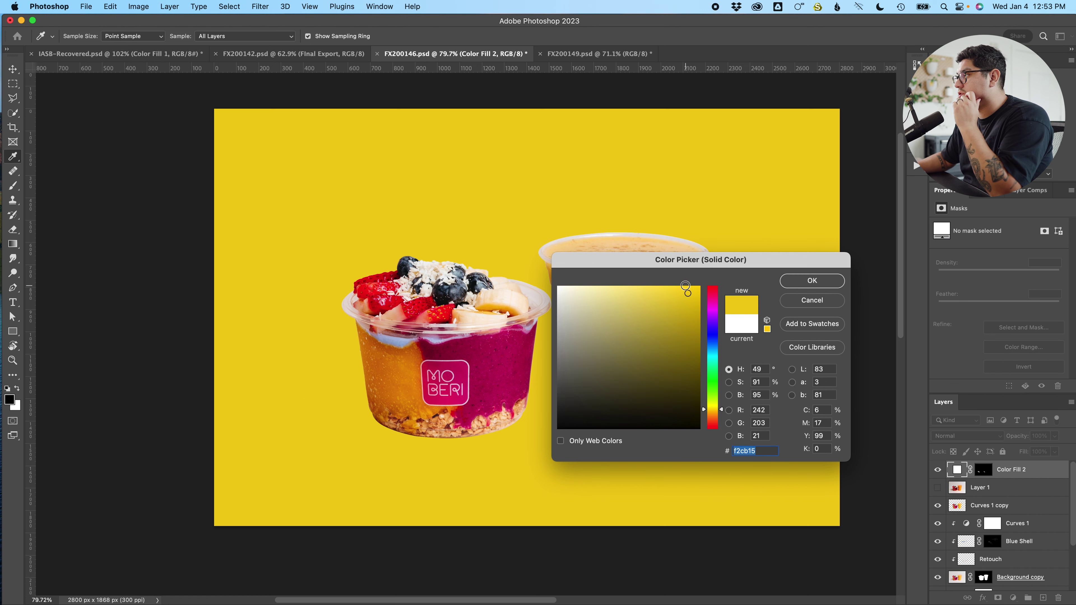
pyautogui.moveTo(690, 293); pyautogui.dragTo(692, 314)
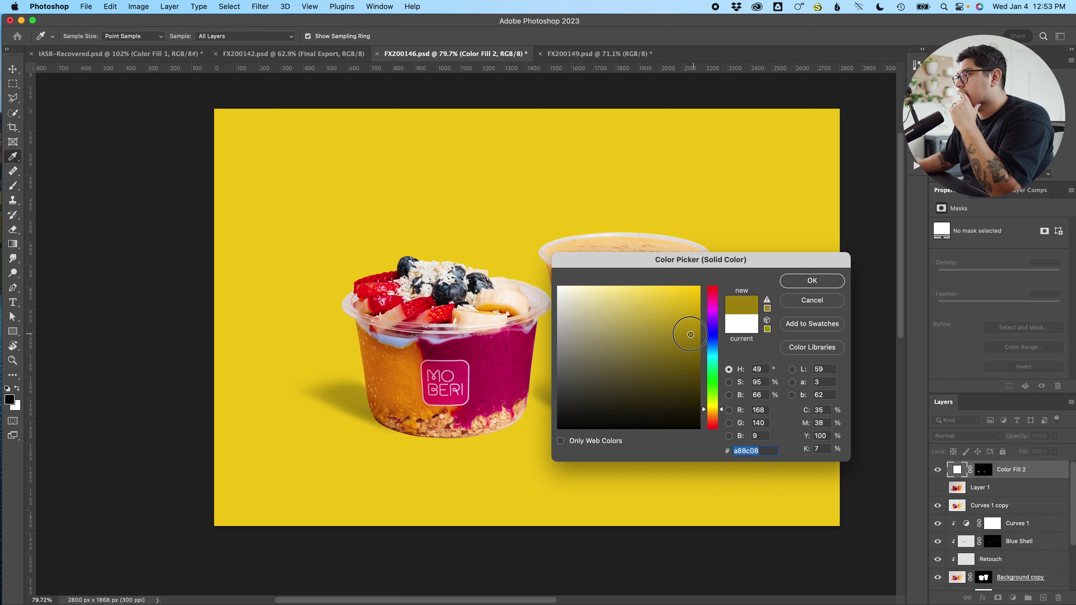
pyautogui.moveTo(695, 335); pyautogui.dragTo(698, 347)
pyautogui.click(812, 281)
pyautogui.press('b')
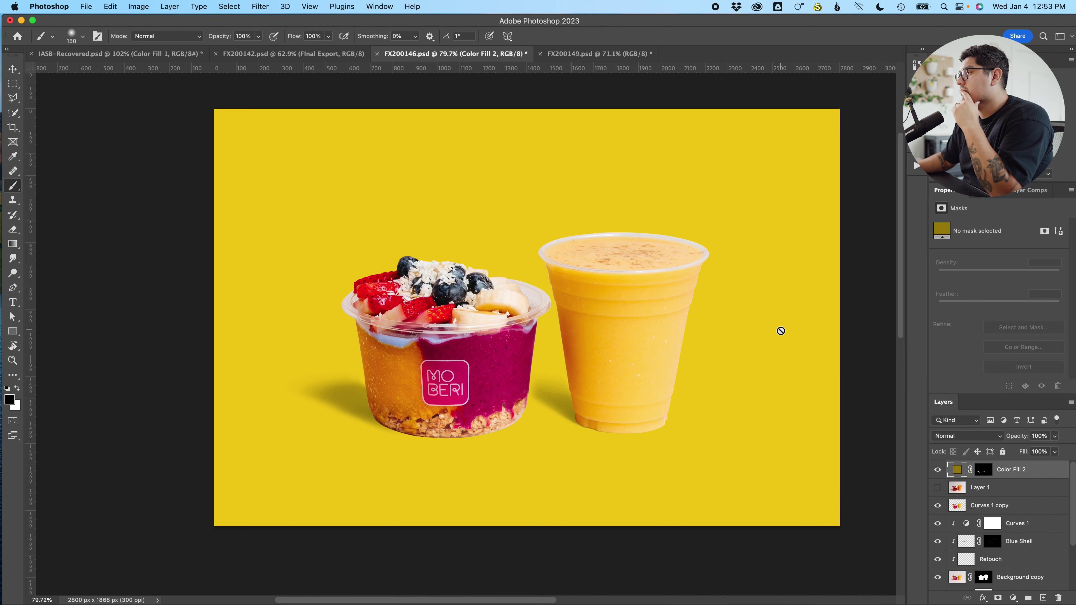
# Examine the shadows' colour around the bowl and cup and preview other blend modes for Color Fill 2, keeping Normal.
pyautogui.scroll(-3, 780, 331)
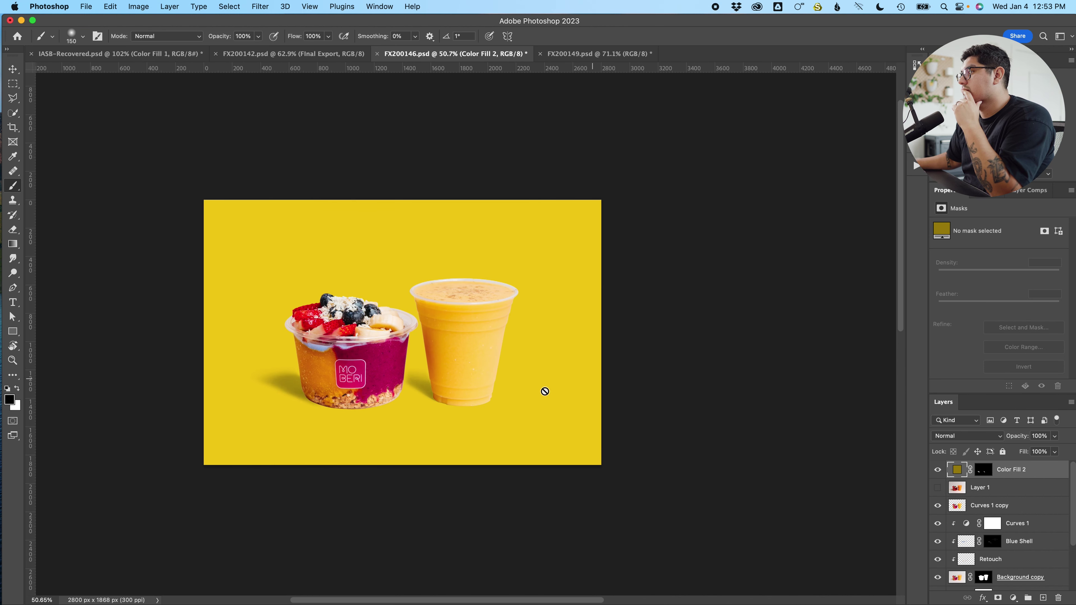
pyautogui.scroll(2, 544, 390)
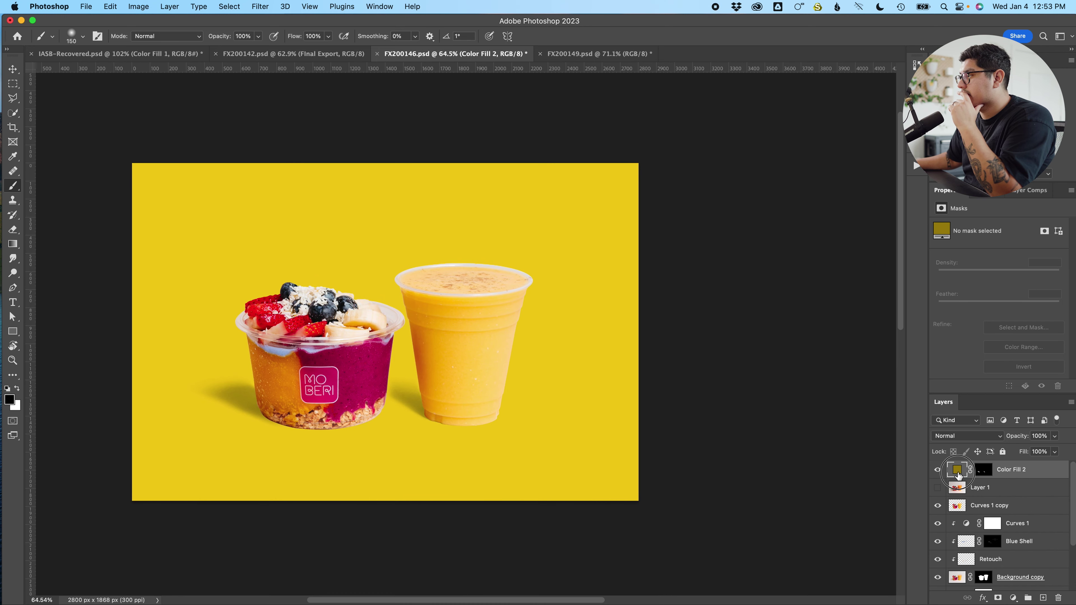
pyautogui.doubleClick(958, 474)
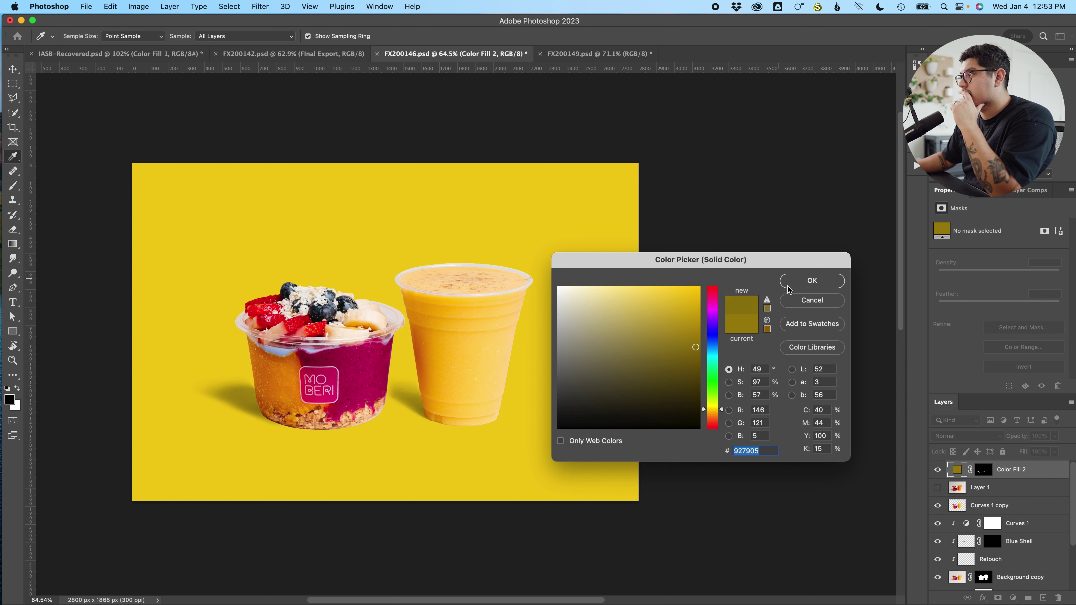
pyautogui.click(812, 280)
pyautogui.press('b')
pyautogui.scroll(8, 269, 471)
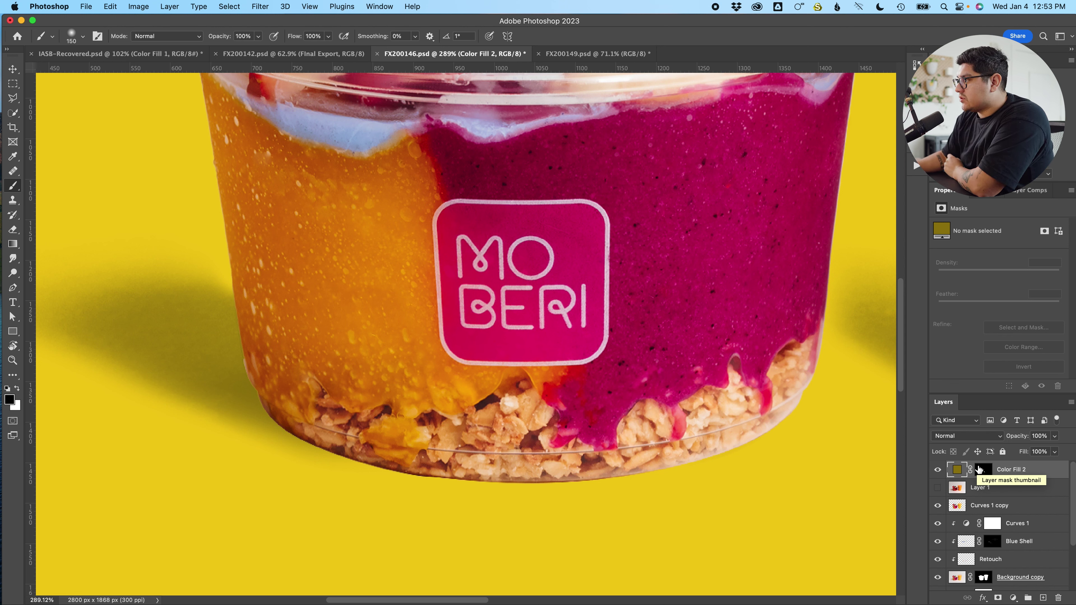
pyautogui.click(965, 436)
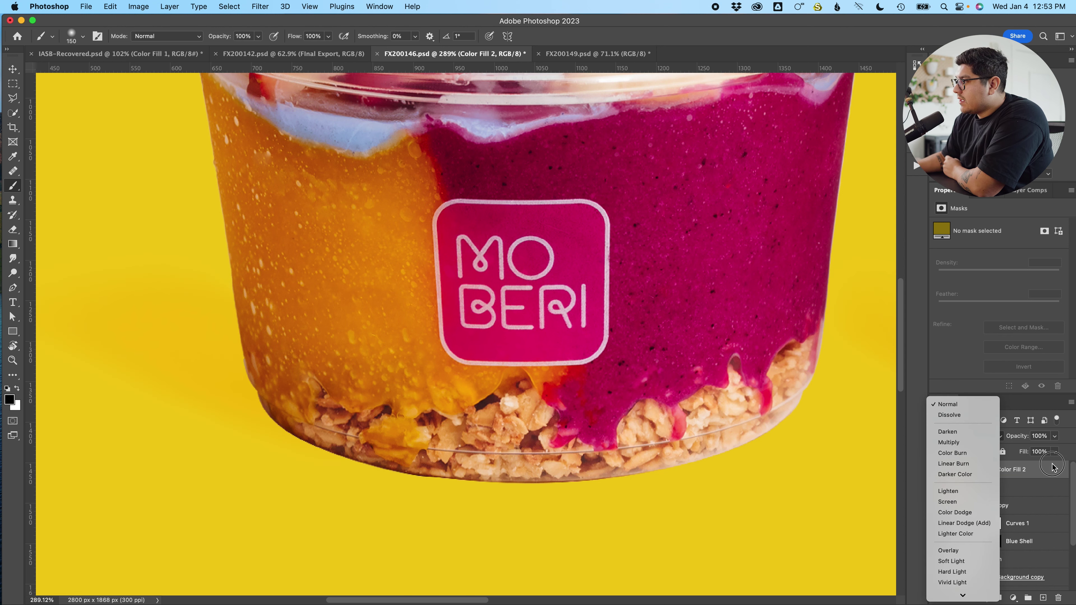
pyautogui.click(1052, 464)
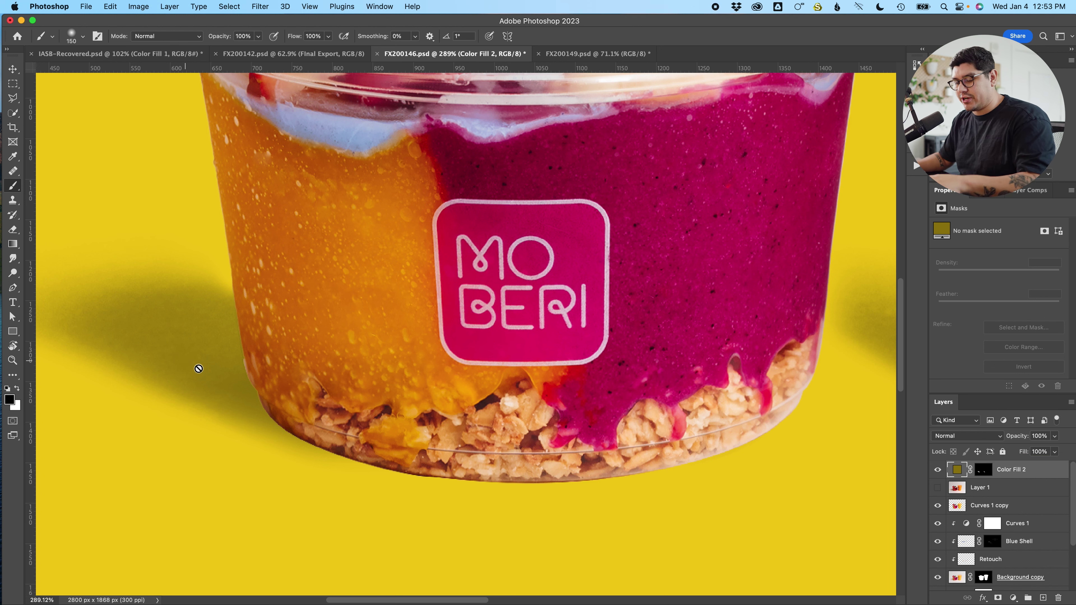
# Examine the mustard shadows beside the bowl and cup, both close up and across the whole yellow composition.
pyautogui.scroll(-5, 308, 441)
pyautogui.scroll(3, 312, 437)
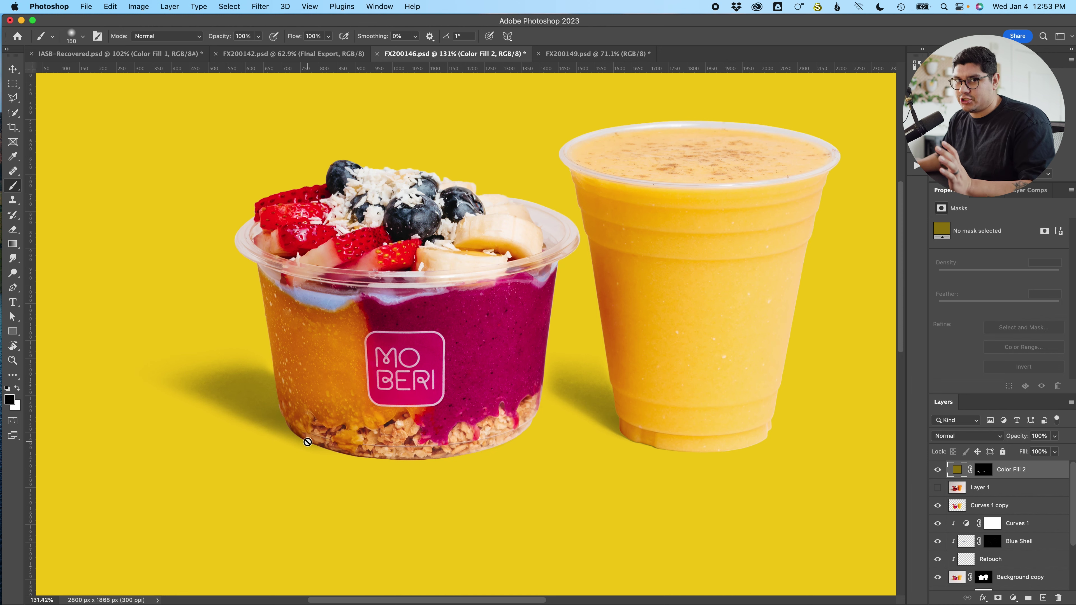
pyautogui.scroll(-3, 360, 452)
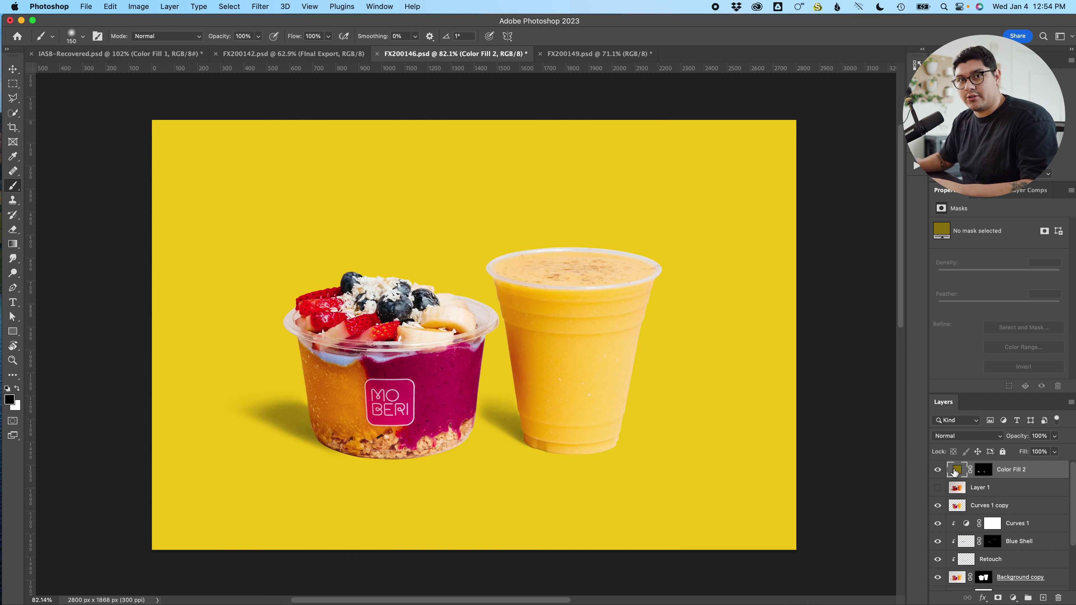
pyautogui.scroll(-2, 761, 388)
pyautogui.scroll(3, 761, 388)
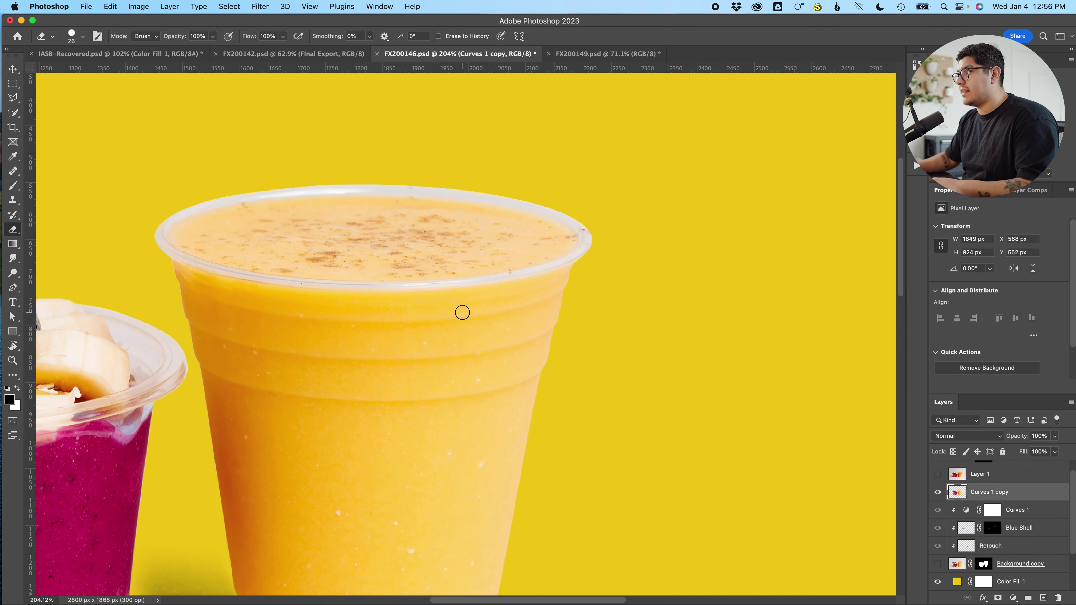
# Sample the yellow background as the foreground colour.
pyautogui.scroll(-3, 461, 312)
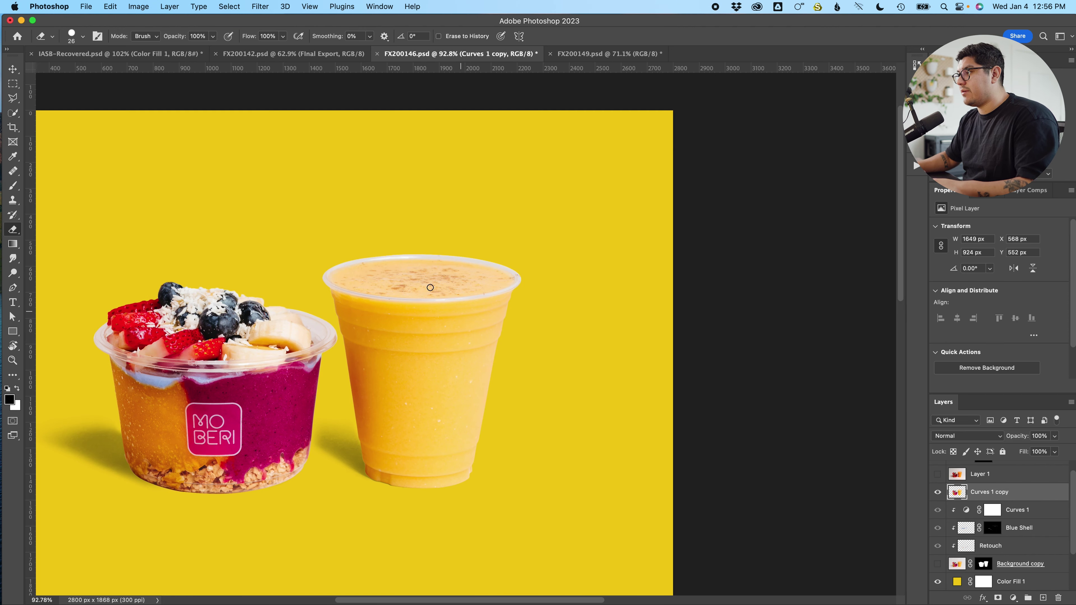
pyautogui.moveTo(434, 368); pyautogui.dragTo(469, 352)
pyautogui.press('i')
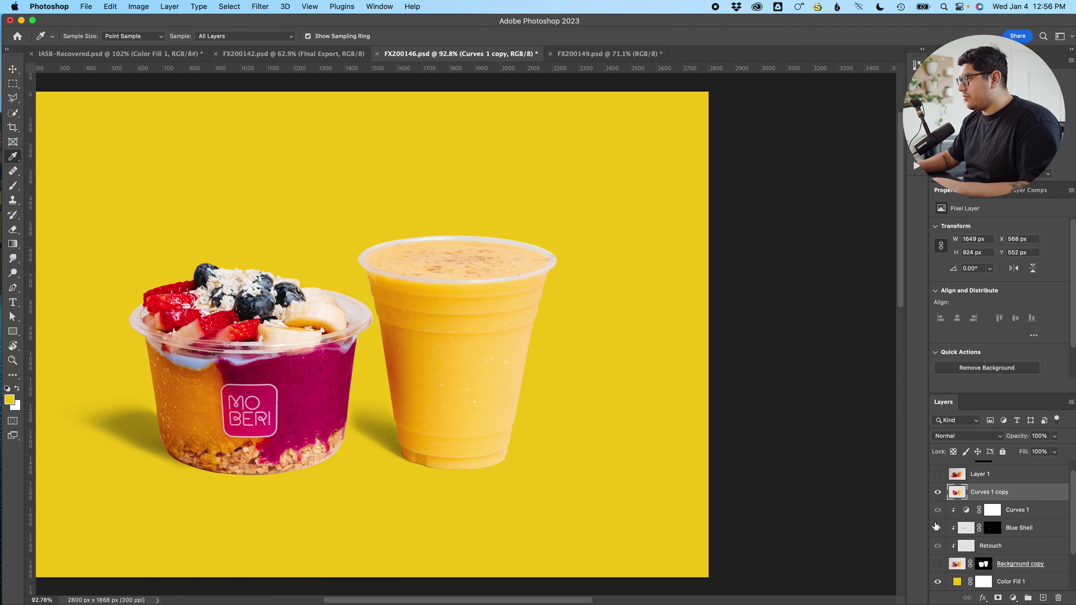
# Rename the Curves 1 copy layer as Final Export and the Color Fill 2 layer as Shadow.
pyautogui.scroll(1, 979, 515)
pyautogui.doubleClick(982, 506)
pyautogui.write('Final ')
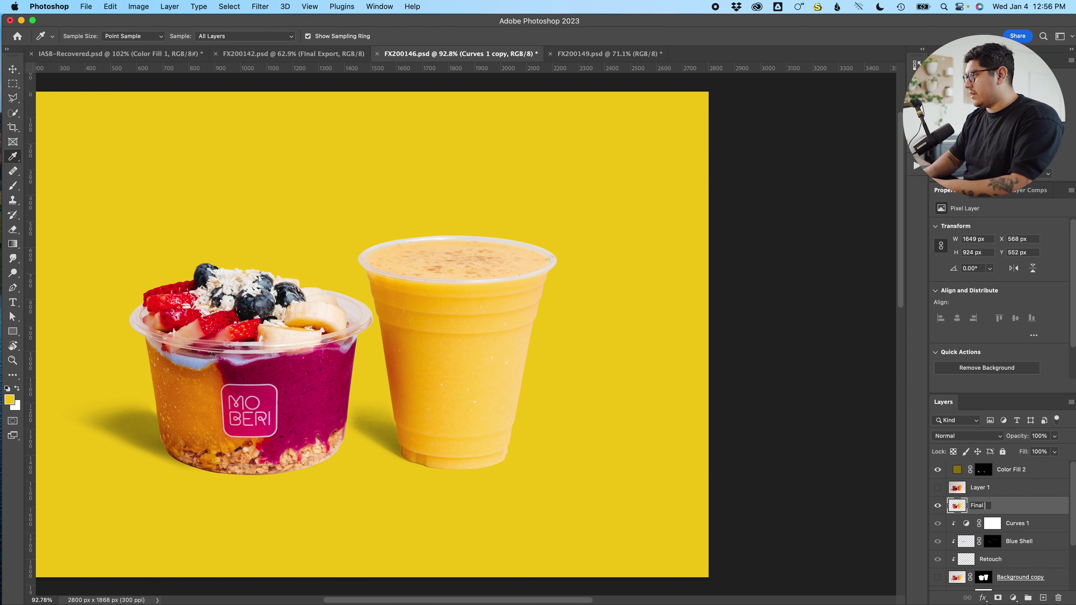
pyautogui.write('Export')
pyautogui.press('Return')
pyautogui.doubleClick(1014, 469)
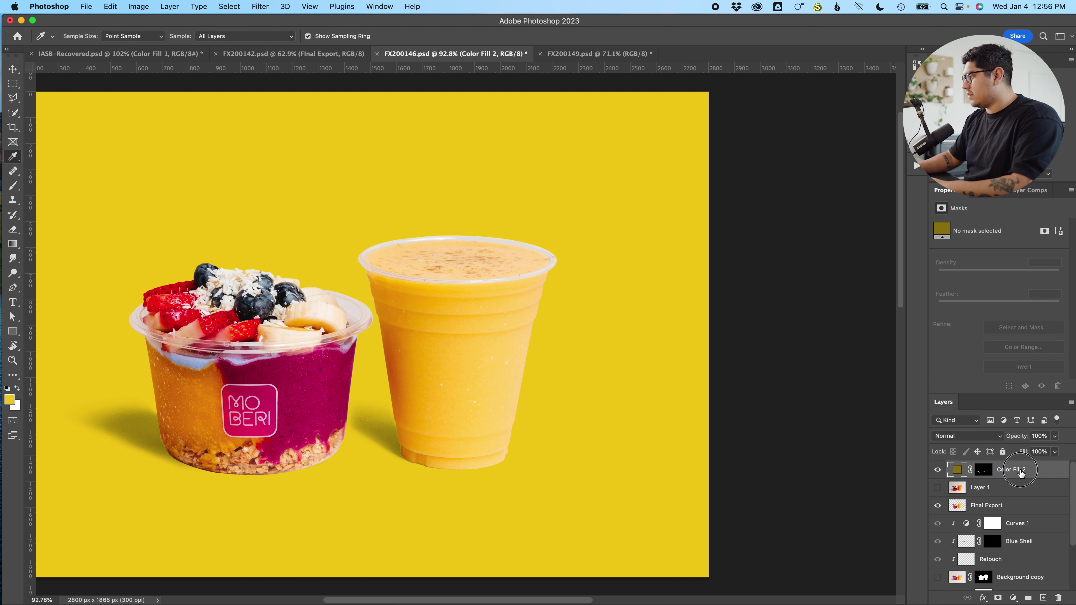
pyautogui.write('Shadow')
pyautogui.press('Return')
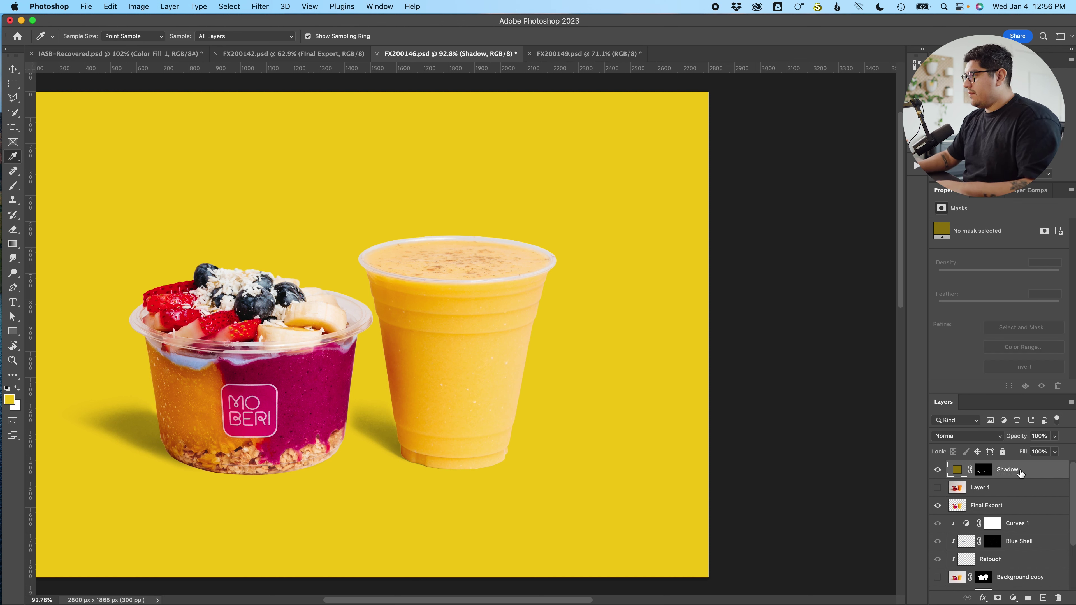
# Add a new empty layer directly above Final Export and name it Yellow Reflections.
pyautogui.click(1008, 504)
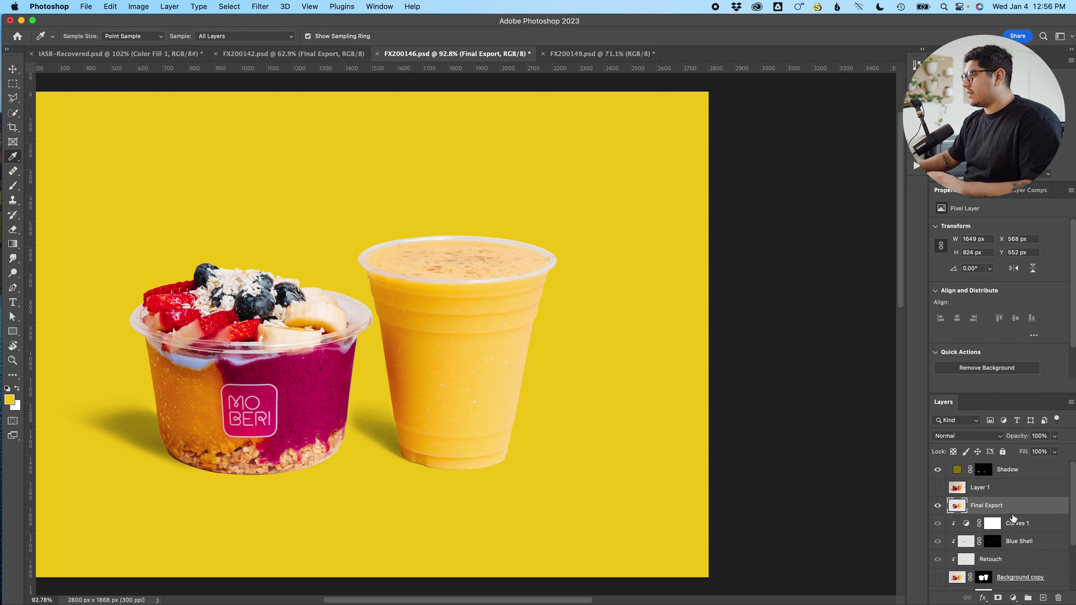
pyautogui.click(1042, 597)
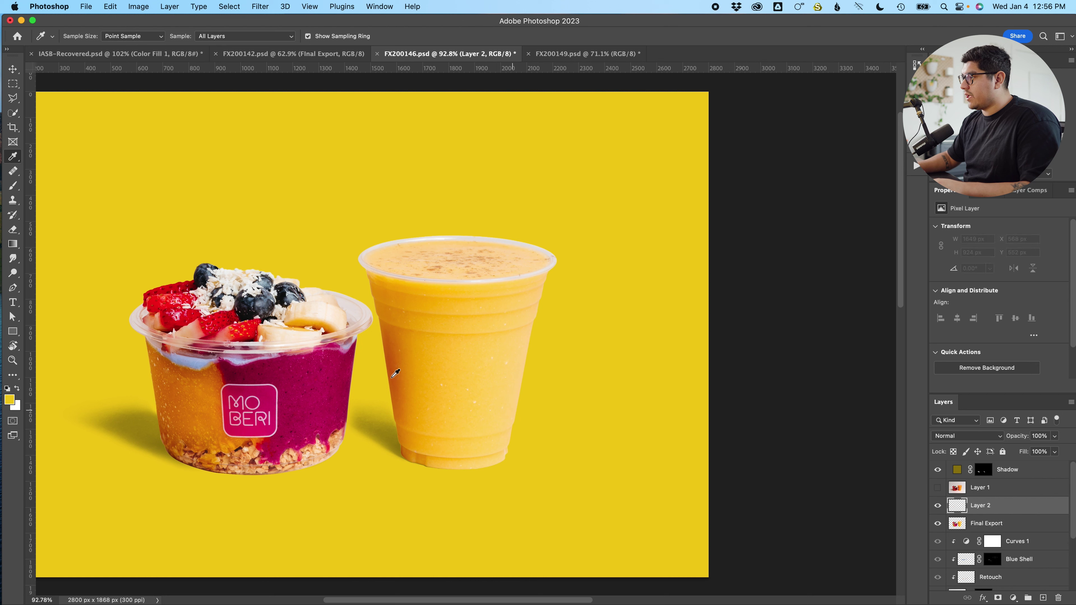
pyautogui.doubleClick(983, 505)
pyautogui.write('Yellow')
pyautogui.press('Return')
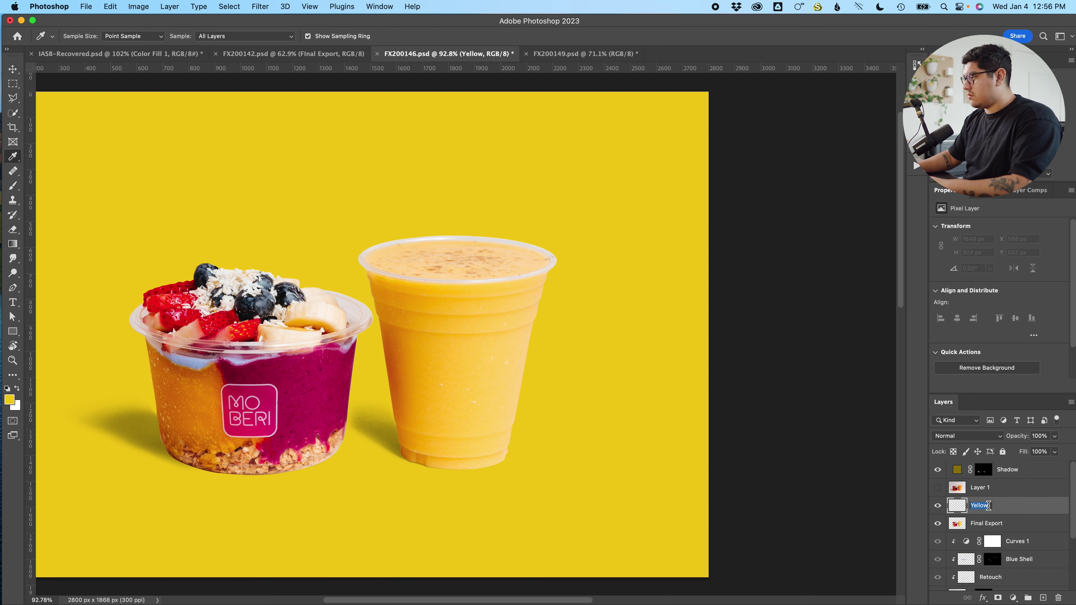
pyautogui.press('Right')
pyautogui.write('Re')
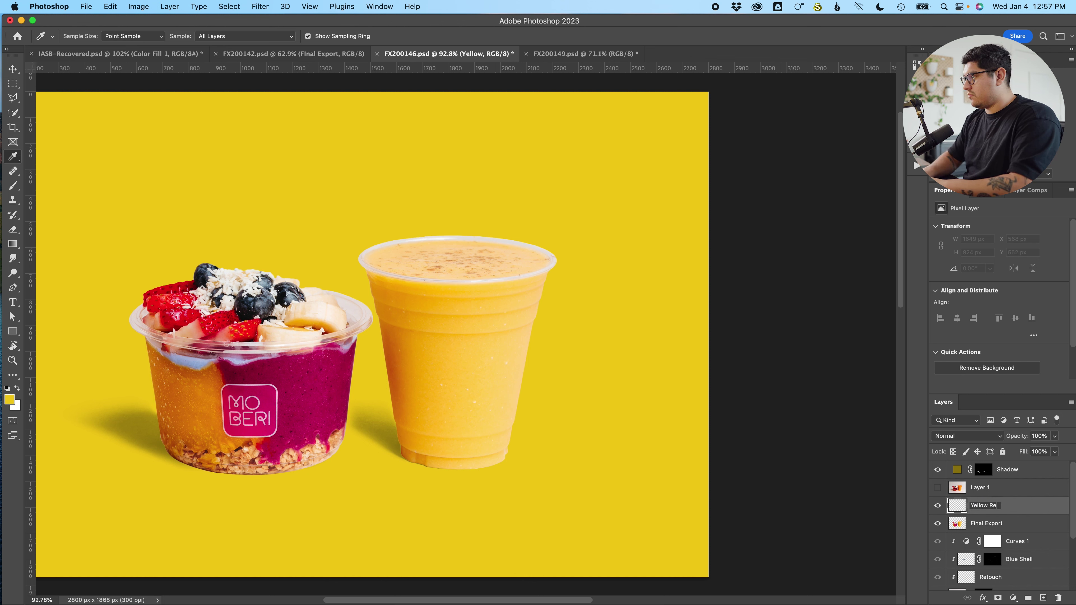
pyautogui.write('flections')
pyautogui.press('Return')
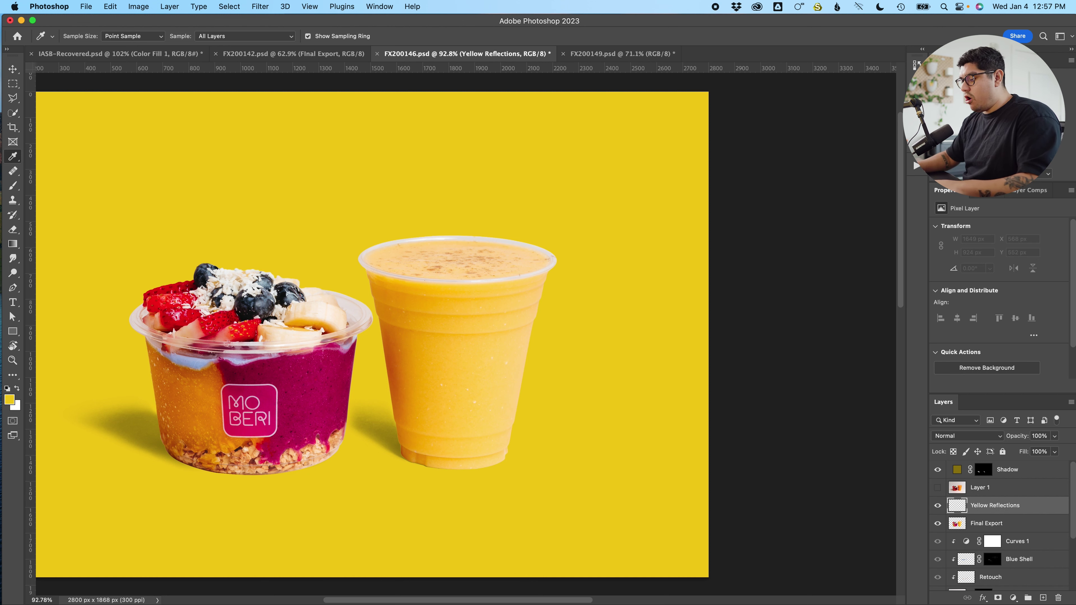
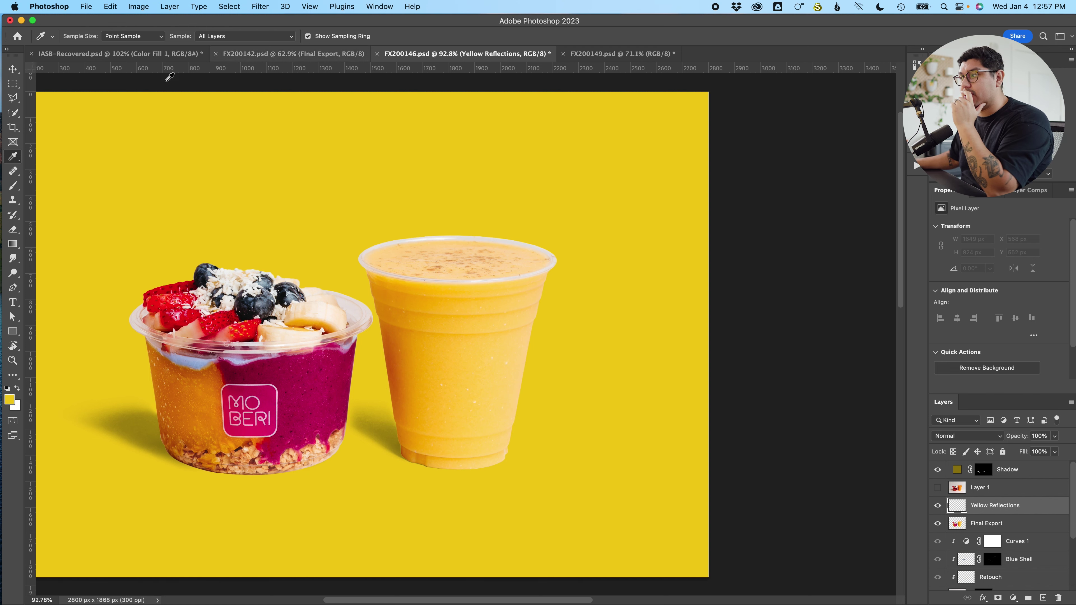
# Draw a linear yellow-to-transparent gradient inward over the drink cup's right edge on the Yellow Reflections layer.
pyautogui.scroll(3, 475, 337)
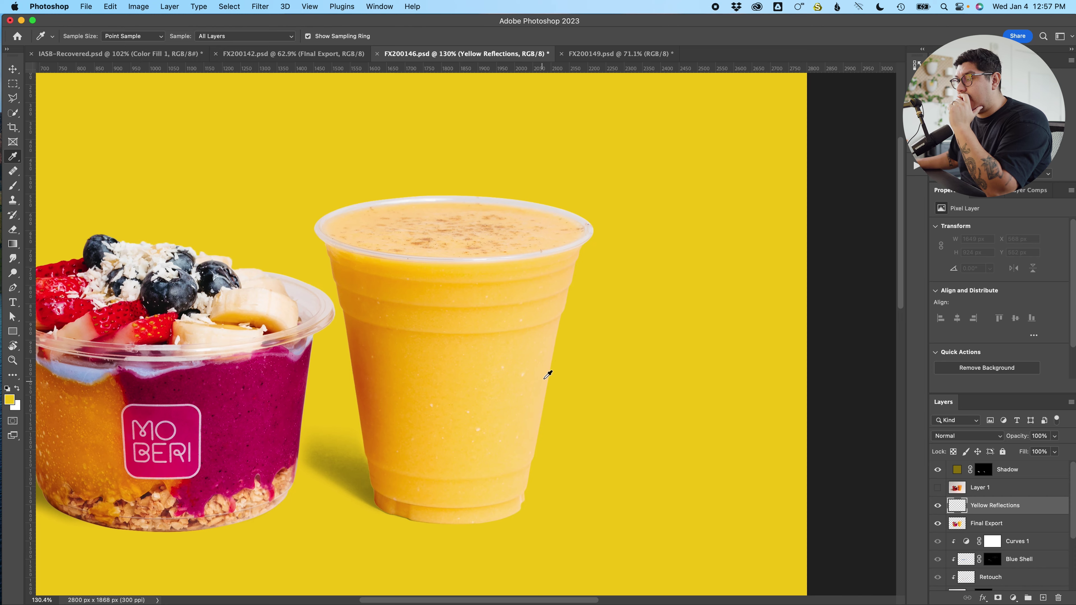
pyautogui.scroll(3, 548, 375)
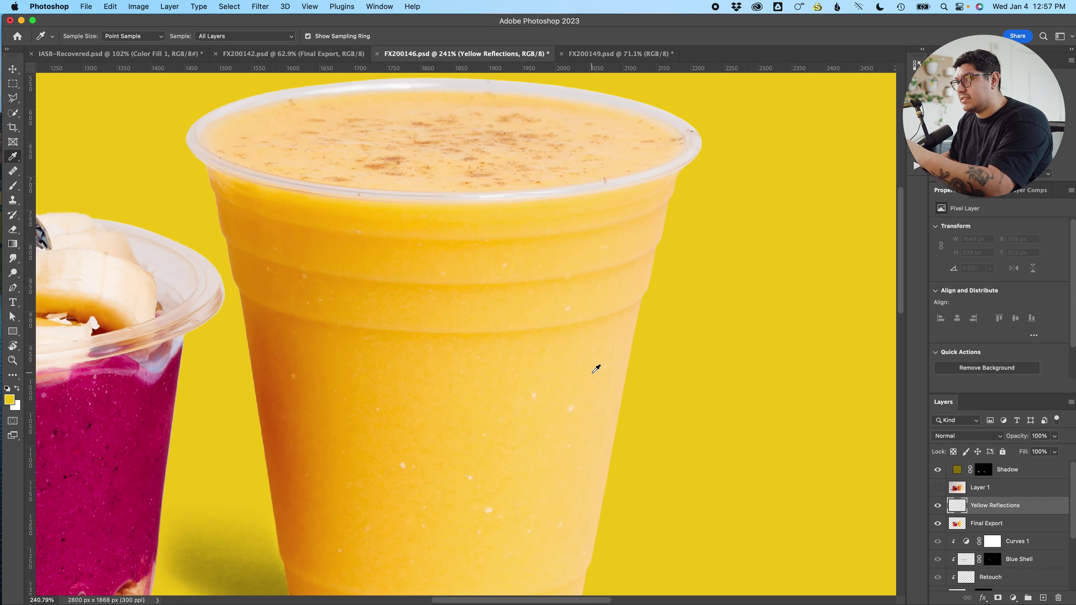
pyautogui.scroll(-2, 596, 368)
pyautogui.scroll(-3, 595, 369)
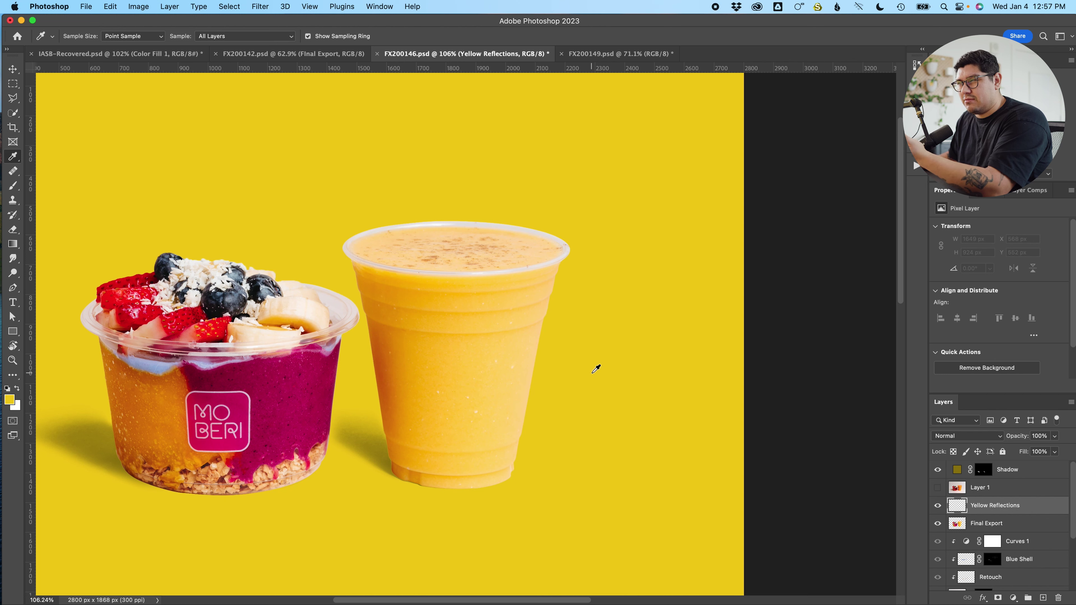
pyautogui.scroll(-1, 596, 369)
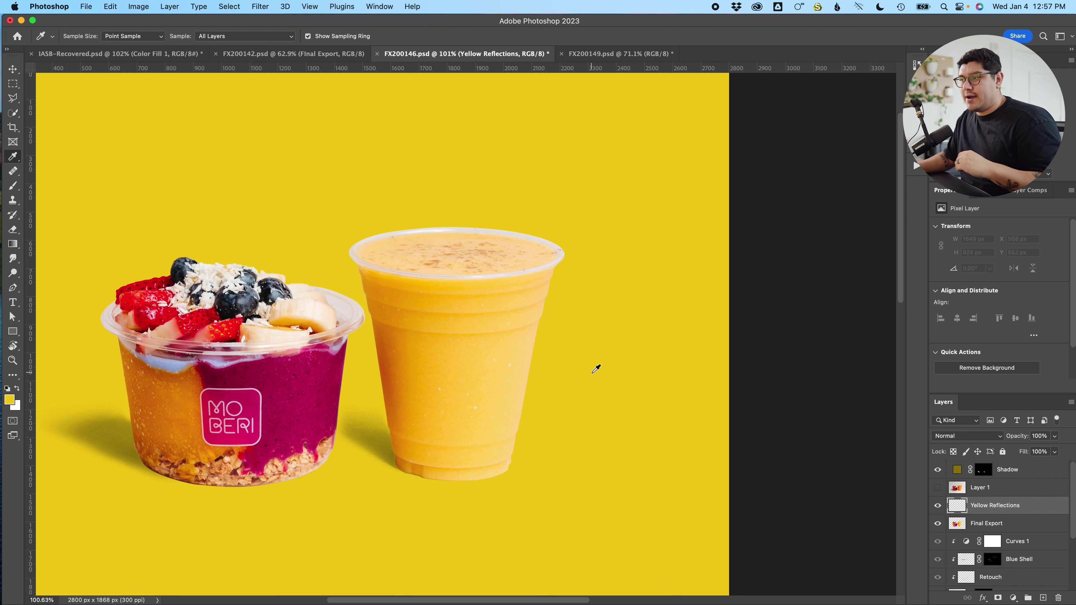
pyautogui.press('g')
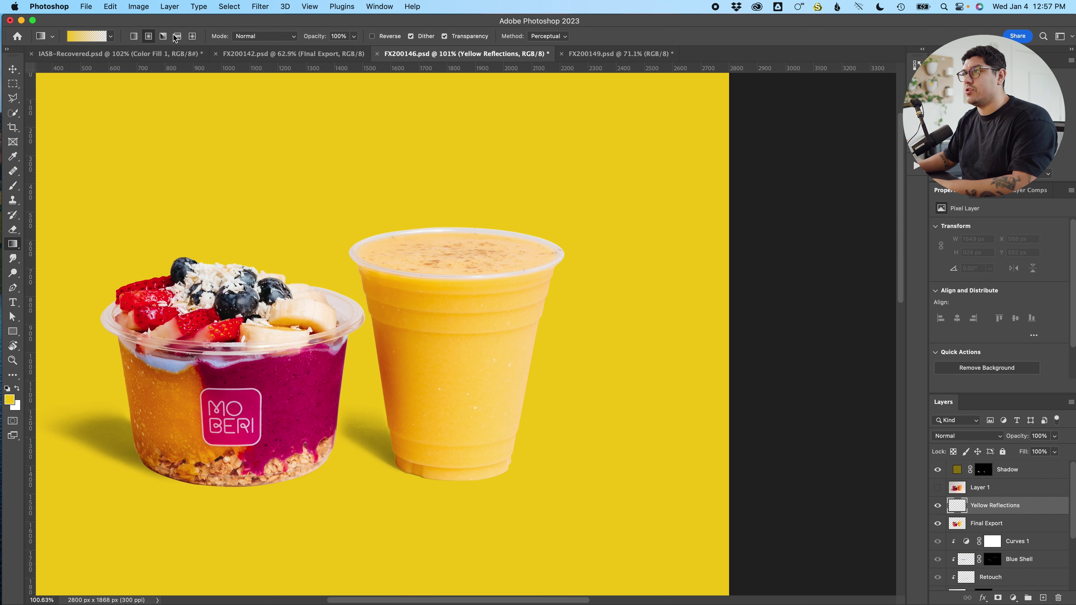
pyautogui.click(535, 376)
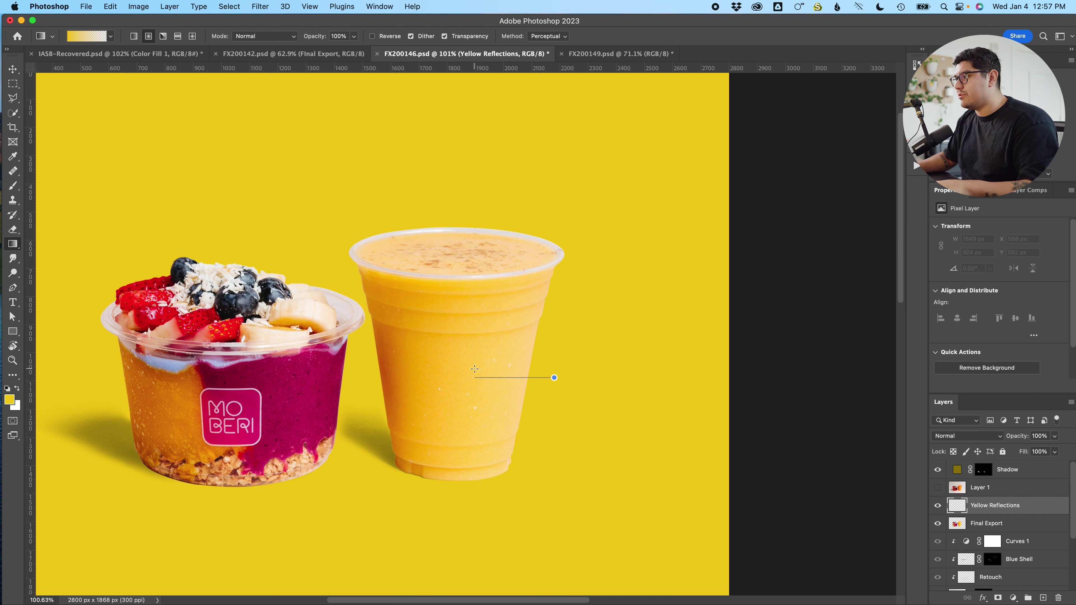
pyautogui.click(135, 37)
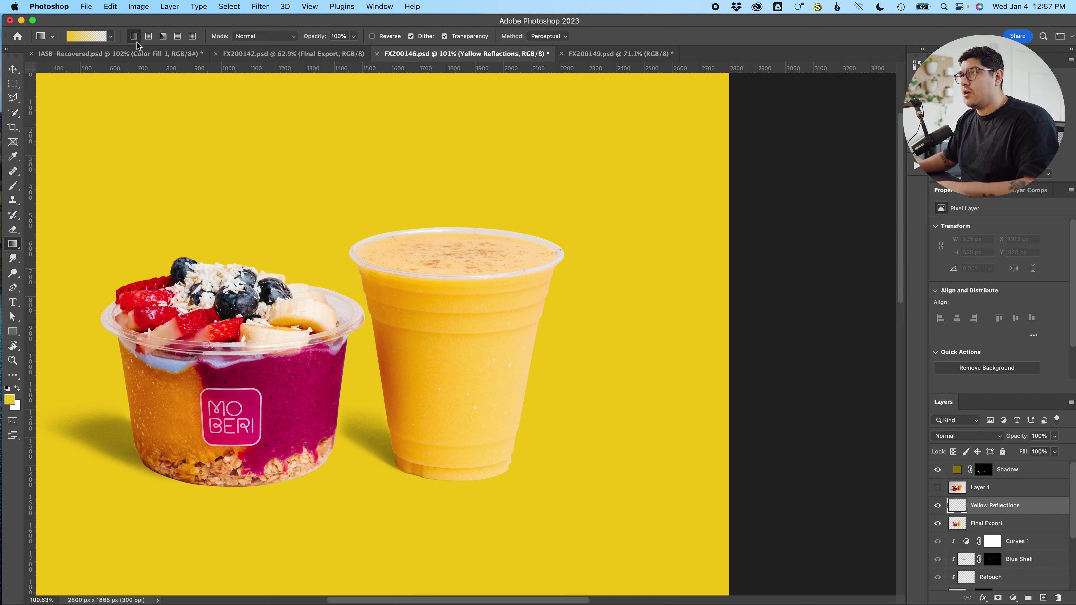
pyautogui.moveTo(567, 381); pyautogui.dragTo(479, 368)
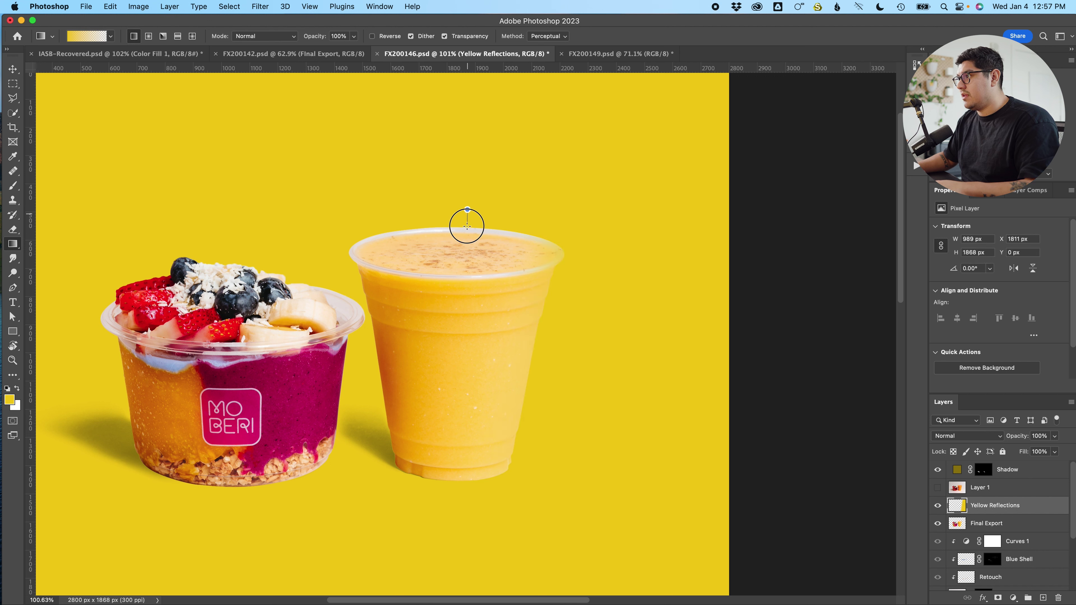
# Undo a diagonal yellow gradient that covers the bowl's fruit and draw a shorter one over the cup's upper-left rim.
pyautogui.moveTo(365, 233); pyautogui.dragTo(374, 261)
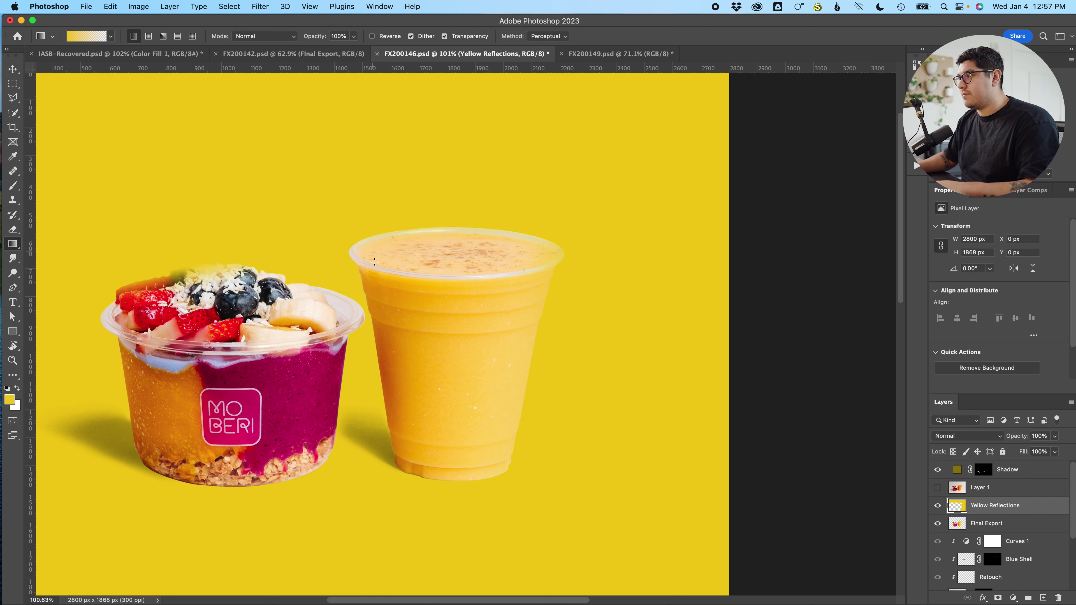
pyautogui.press('super+z')
pyautogui.moveTo(407, 219)
pyautogui.mouseDown()
pyautogui.moveTo(408, 234)
pyautogui.moveTo(421, 236)
pyautogui.mouseUp()
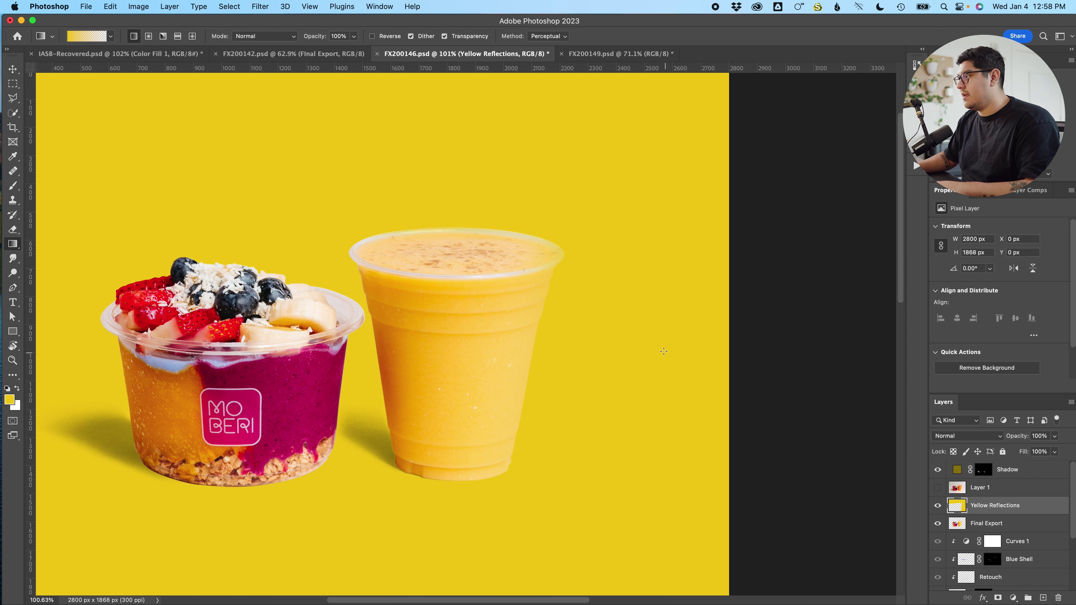
# Paint yellow with a soft 121 px brush along the cup's left edge and both sides of the bowl's rim.
pyautogui.press('b')
pyautogui.moveTo(336, 280)
pyautogui.keyDown('ctrl'); pyautogui.keyDown('alt'); pyautogui.mouseDown()
pyautogui.moveTo(325, 278)
pyautogui.moveTo(340, 223)
pyautogui.mouseUp(); pyautogui.keyUp('alt'); pyautogui.keyUp('ctrl')
pyautogui.keyDown('ctrl'); pyautogui.keyDown('alt'); pyautogui.moveTo(334, 245); pyautogui.dragTo(339, 137); pyautogui.keyUp('alt'); pyautogui.keyUp('ctrl')
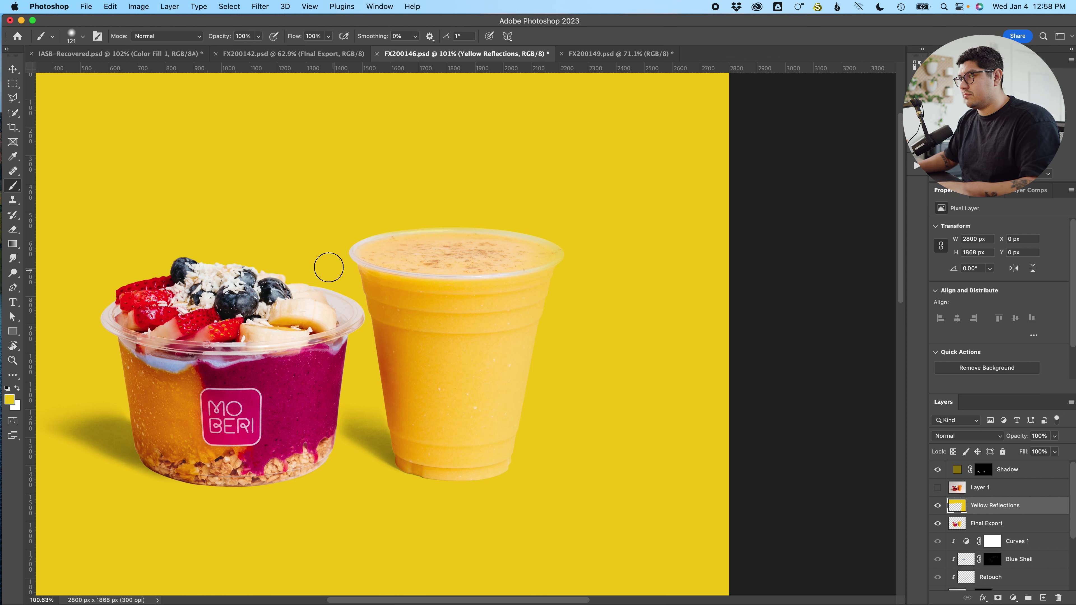
pyautogui.moveTo(328, 267)
pyautogui.mouseDown()
pyautogui.moveTo(363, 304)
pyautogui.moveTo(359, 349)
pyautogui.moveTo(378, 297)
pyautogui.moveTo(326, 277)
pyautogui.moveTo(373, 313)
pyautogui.moveTo(382, 351)
pyautogui.mouseUp()
pyautogui.moveTo(97, 342); pyautogui.dragTo(95, 252)
pyautogui.moveTo(543, 222)
pyautogui.mouseDown()
pyautogui.moveTo(375, 222)
pyautogui.moveTo(339, 246)
pyautogui.moveTo(349, 280)
pyautogui.mouseUp()
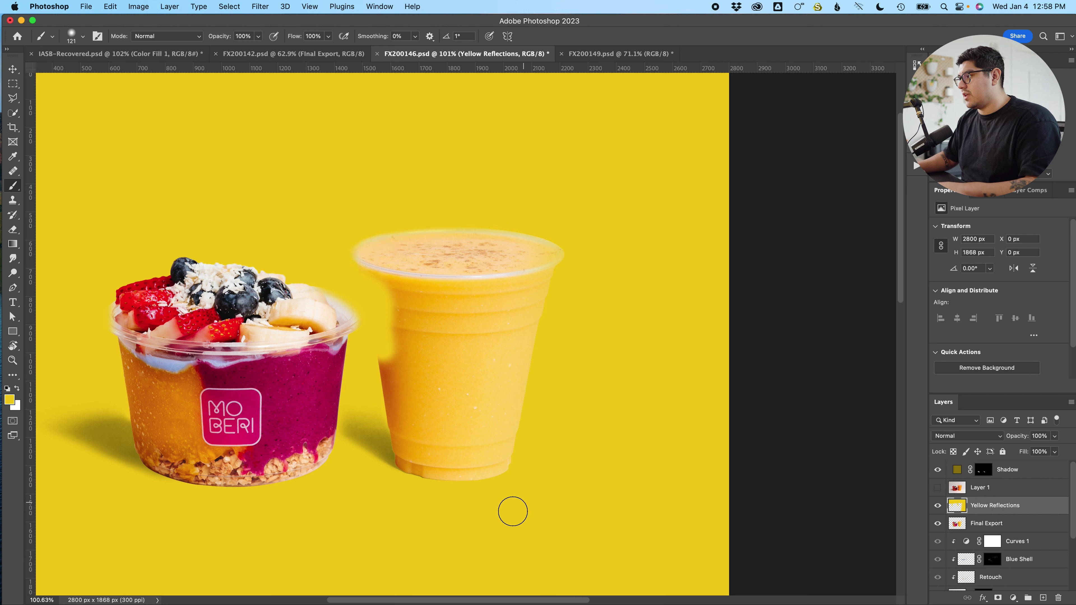
# Paint yellow over the cup's lower-right edge and, with the brush enlarged to 264 px, along the bowl's base.
pyautogui.moveTo(496, 503); pyautogui.dragTo(557, 420)
pyautogui.moveTo(533, 481)
pyautogui.mouseDown()
pyautogui.moveTo(455, 514)
pyautogui.moveTo(508, 496)
pyautogui.moveTo(549, 442)
pyautogui.mouseUp()
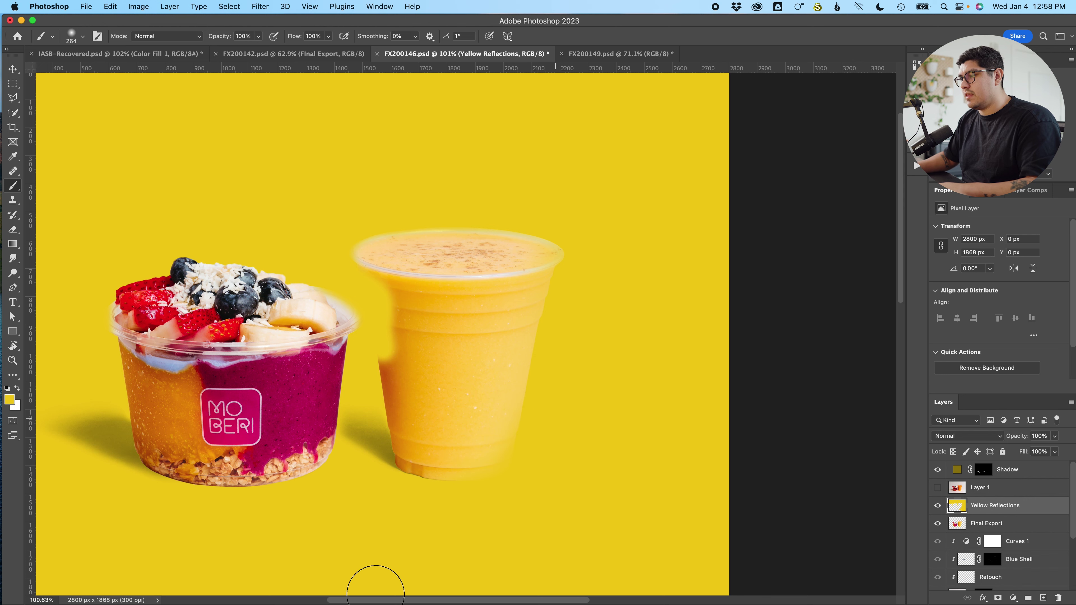
pyautogui.moveTo(340, 490)
pyautogui.mouseDown()
pyautogui.moveTo(288, 511)
pyautogui.moveTo(350, 477)
pyautogui.mouseUp()
pyautogui.moveTo(328, 531)
pyautogui.mouseDown()
pyautogui.moveTo(297, 509)
pyautogui.moveTo(257, 516)
pyautogui.mouseUp()
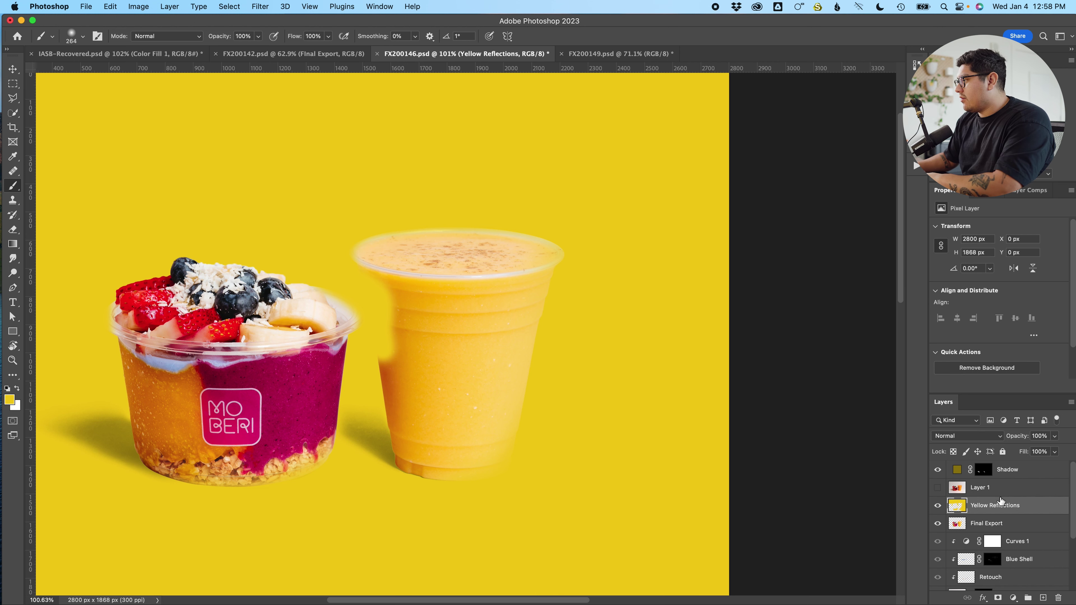
# Set Yellow Reflections to Soft Light and clip it to Final Export, comparing the products with the layer hidden and shown.
pyautogui.click(970, 439)
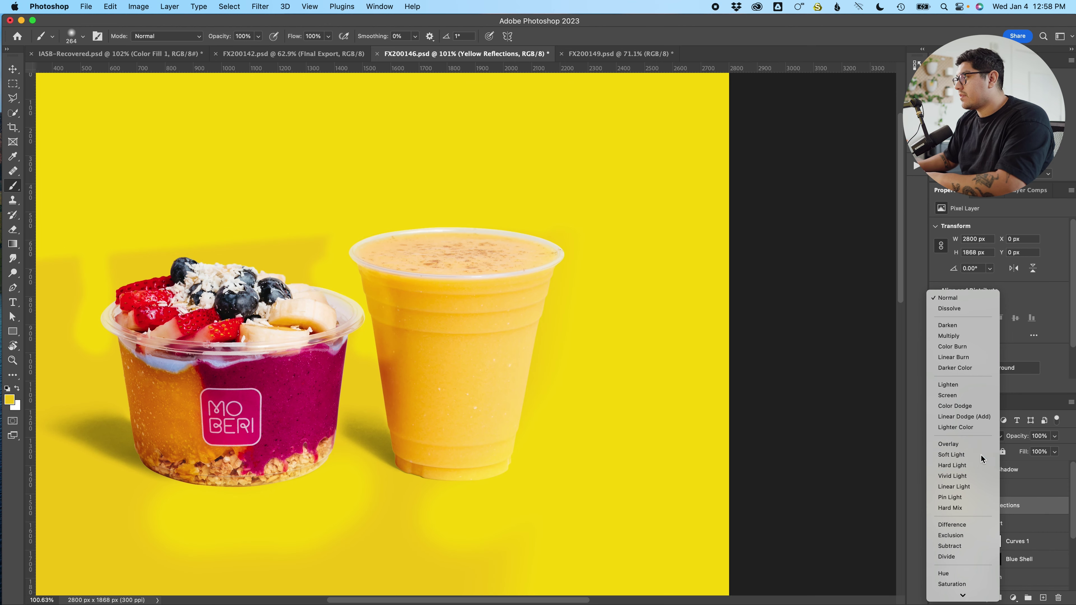
pyautogui.click(981, 458)
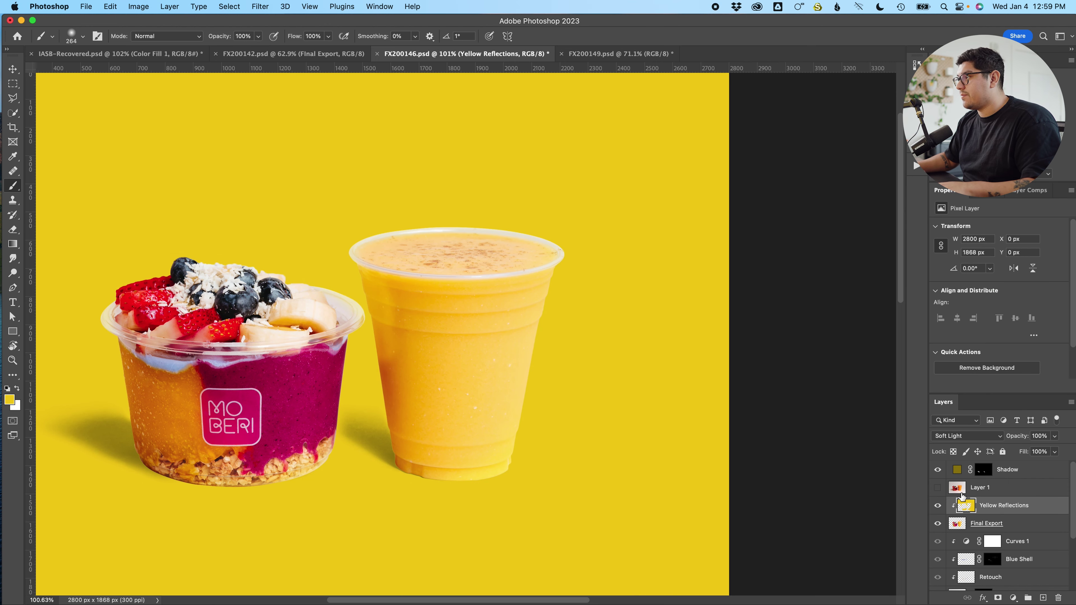
pyautogui.click(936, 505)
pyautogui.click(937, 505)
pyautogui.click(936, 505)
pyautogui.click(937, 505)
# Try the Saturation blend mode on Yellow Reflections and compare the products with the layer hidden and shown.
pyautogui.click(965, 437)
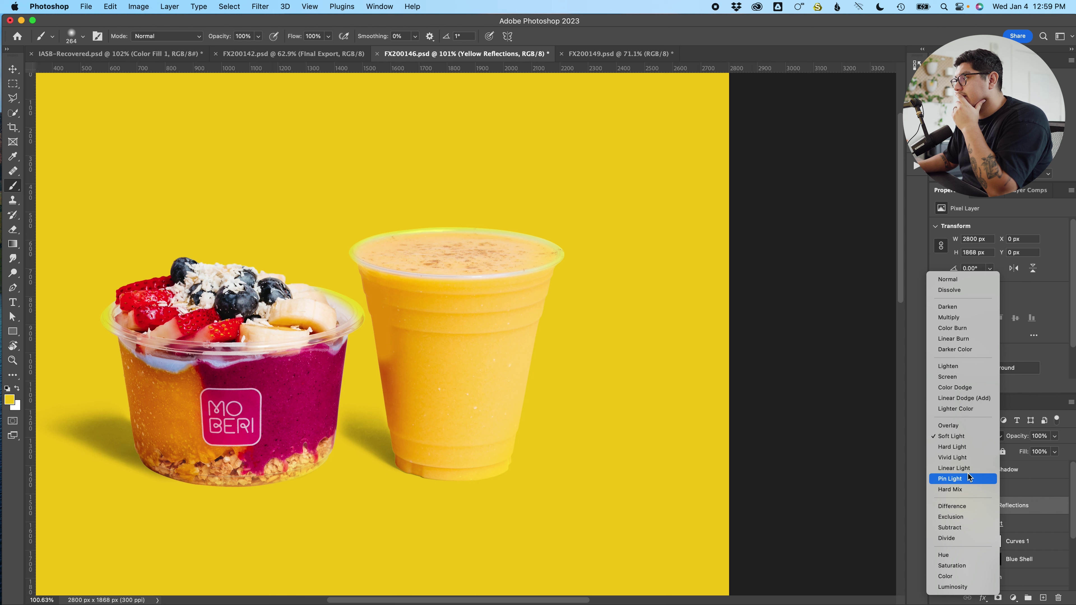
pyautogui.click(970, 566)
pyautogui.click(937, 505)
pyautogui.click(938, 506)
pyautogui.click(937, 506)
pyautogui.click(937, 506)
# Try the Pin Light blend mode on Yellow Reflections, return it to Soft Light and toggle the layer's visibility to compare.
pyautogui.click(959, 439)
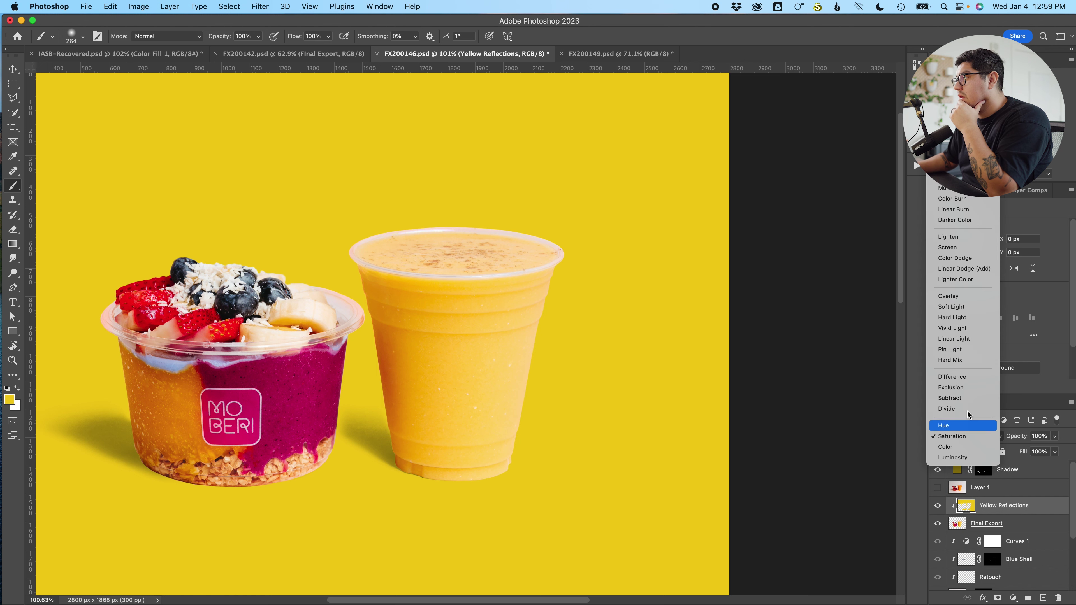
pyautogui.click(973, 349)
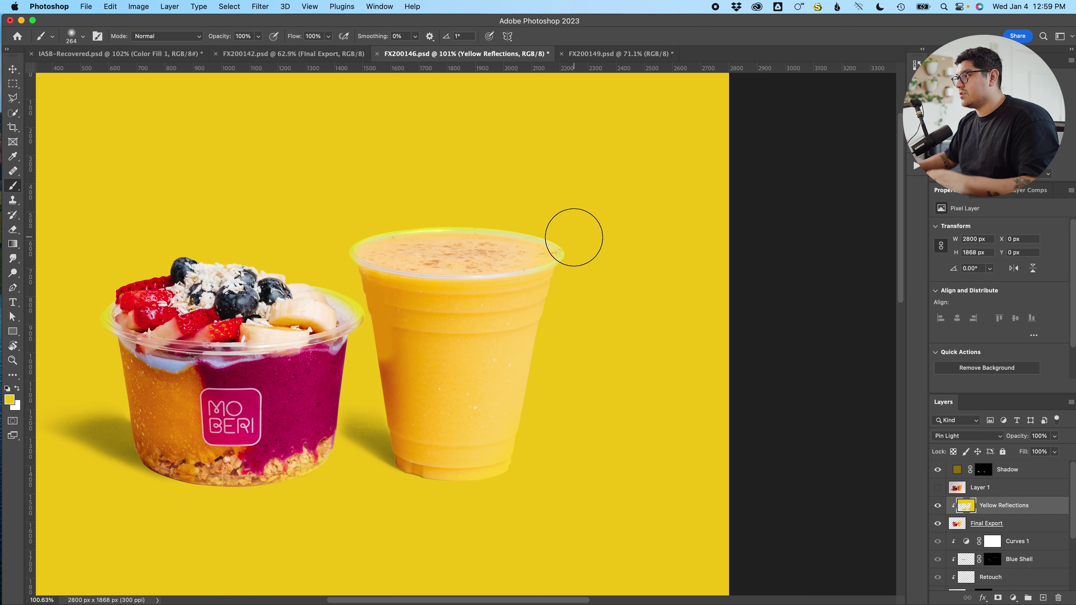
pyautogui.click(970, 435)
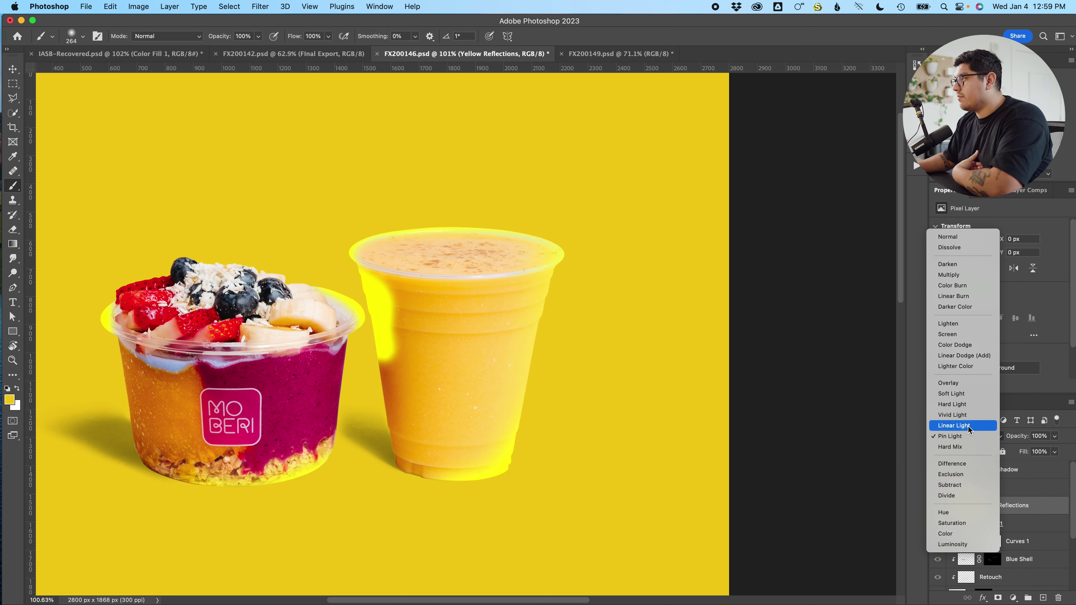
pyautogui.click(972, 394)
pyautogui.click(938, 506)
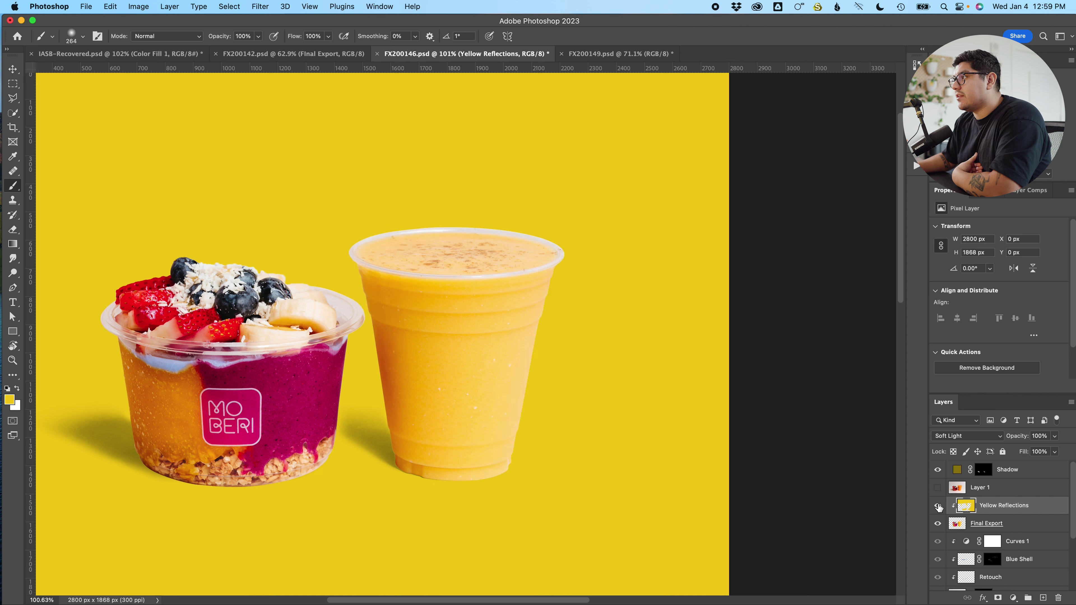
# Toggle the Yellow Reflections layer's visibility repeatedly to compare the bowl and cup with and without the yellow tint.
pyautogui.click(937, 506)
pyautogui.click(938, 506)
pyautogui.click(937, 506)
pyautogui.click(938, 506)
pyautogui.click(938, 506)
pyautogui.click(937, 507)
pyautogui.click(937, 507)
pyautogui.click(937, 507)
pyautogui.click(937, 507)
pyautogui.click(938, 507)
pyautogui.click(938, 507)
pyautogui.click(937, 506)
pyautogui.click(937, 507)
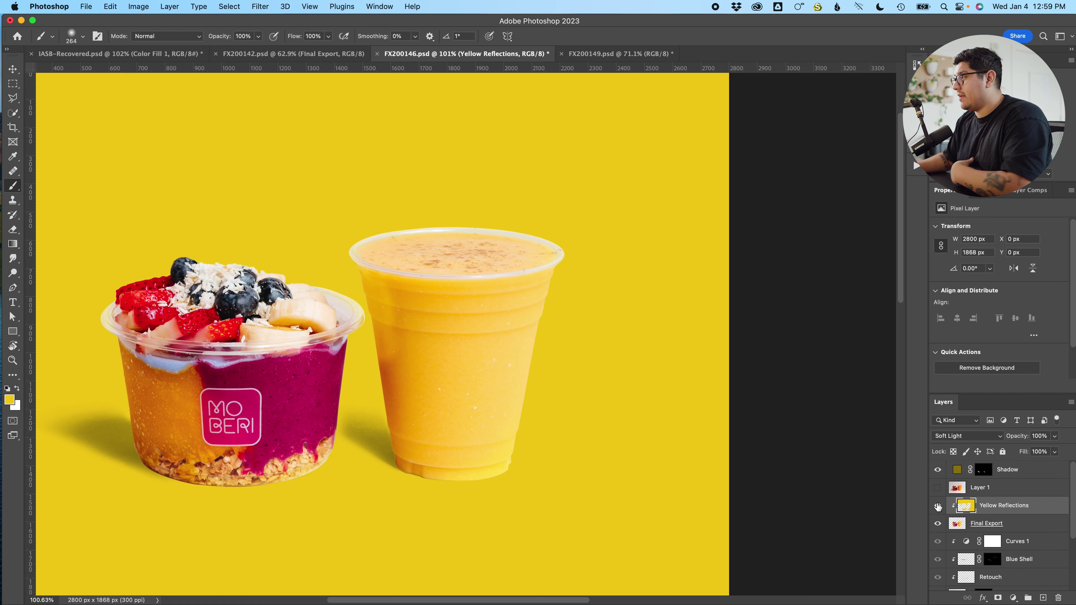
# Erase yellow from the inner left part of the cup on Yellow Reflections with a 189 px eraser.
pyautogui.keyDown('alt'); pyautogui.scroll(3, 394, 305); pyautogui.keyUp('alt')
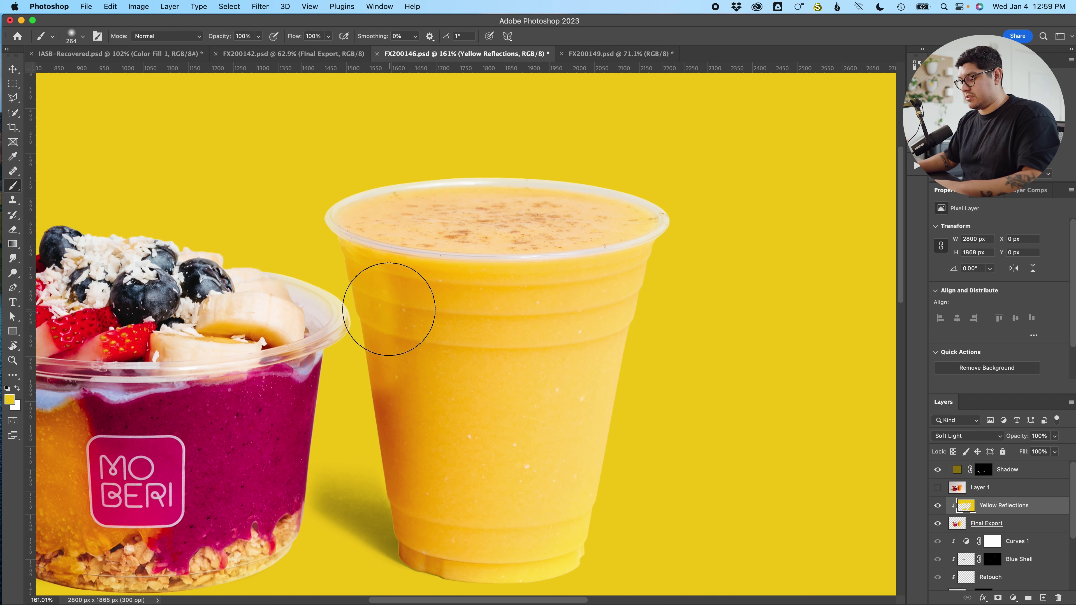
pyautogui.press('e')
pyautogui.moveTo(461, 364)
pyautogui.keyDown('ctrl'); pyautogui.keyDown('alt'); pyautogui.mouseDown()
pyautogui.moveTo(490, 363)
pyautogui.moveTo(507, 210)
pyautogui.mouseUp(); pyautogui.keyUp('alt'); pyautogui.keyUp('ctrl')
pyautogui.keyDown('ctrl'); pyautogui.keyDown('alt'); pyautogui.moveTo(487, 421); pyautogui.dragTo(533, 259); pyautogui.keyUp('alt'); pyautogui.keyUp('ctrl')
pyautogui.moveTo(460, 374)
pyautogui.mouseDown()
pyautogui.moveTo(444, 392)
pyautogui.moveTo(449, 453)
pyautogui.mouseUp()
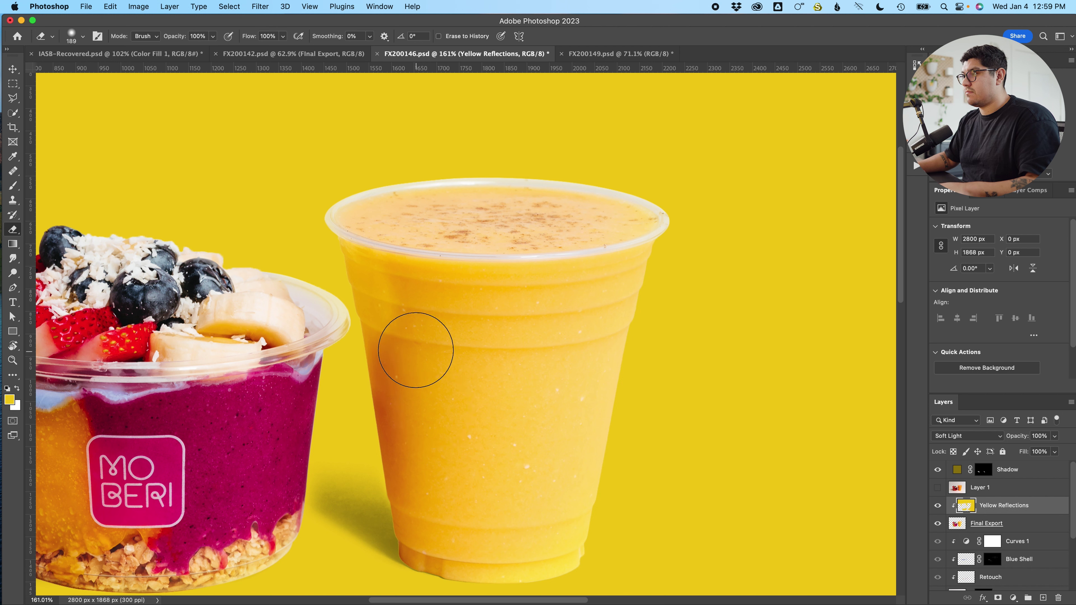
pyautogui.moveTo(394, 265)
pyautogui.mouseDown()
pyautogui.moveTo(382, 235)
pyautogui.moveTo(413, 342)
pyautogui.mouseUp()
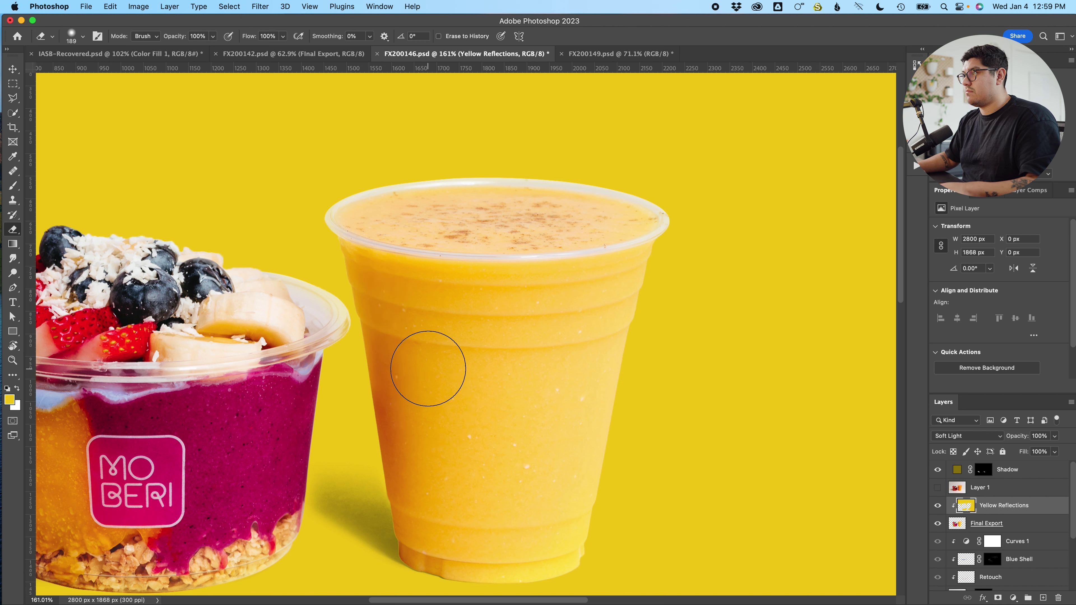
# Compare the cup with Yellow Reflections hidden and shown to examine the erased area, leaving the layer visible.
pyautogui.click(937, 505)
pyautogui.click(936, 505)
pyautogui.click(937, 505)
pyautogui.click(936, 505)
pyautogui.click(936, 505)
pyautogui.click(937, 505)
pyautogui.click(937, 505)
pyautogui.click(936, 505)
pyautogui.click(937, 505)
pyautogui.click(937, 505)
pyautogui.click(936, 505)
pyautogui.click(937, 505)
pyautogui.click(936, 505)
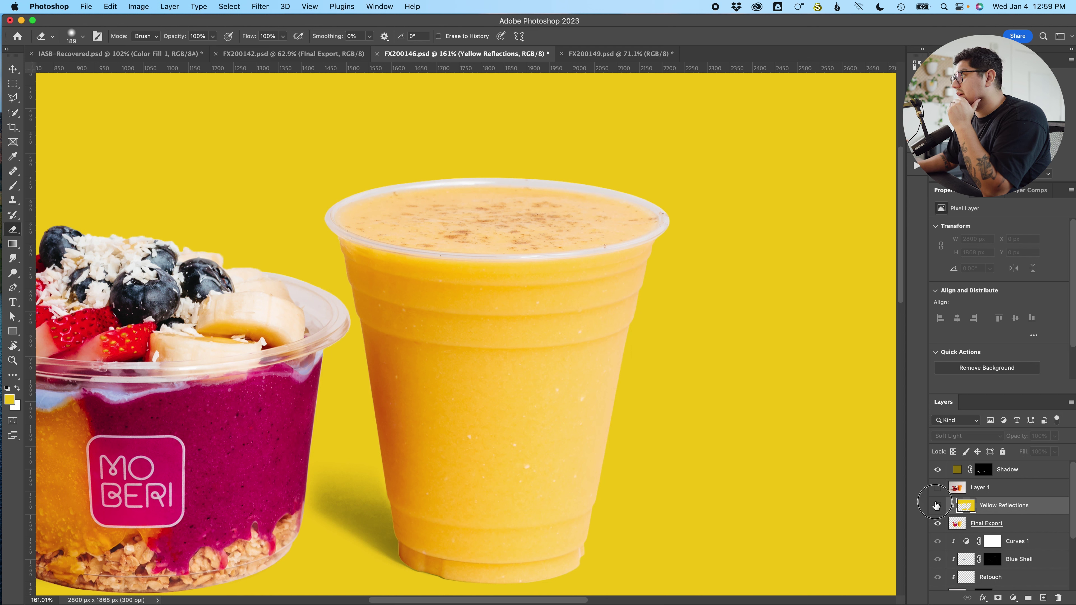
pyautogui.click(937, 505)
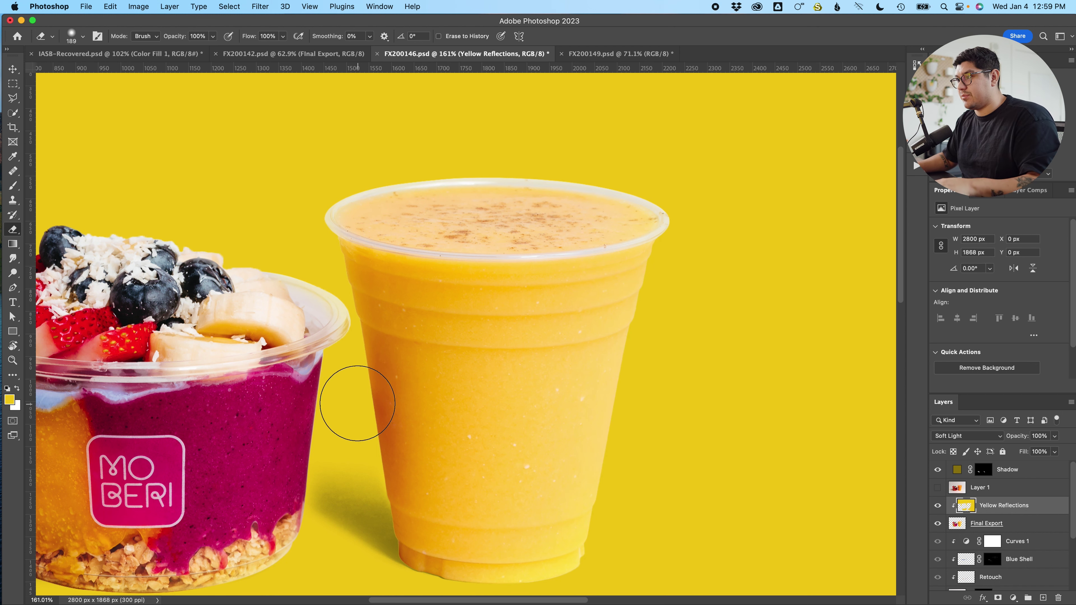
# Paint yellow onto the bowl's clear plastic rim on Yellow Reflections with a 64 px brush.
pyautogui.moveTo(352, 371); pyautogui.dragTo(313, 373)
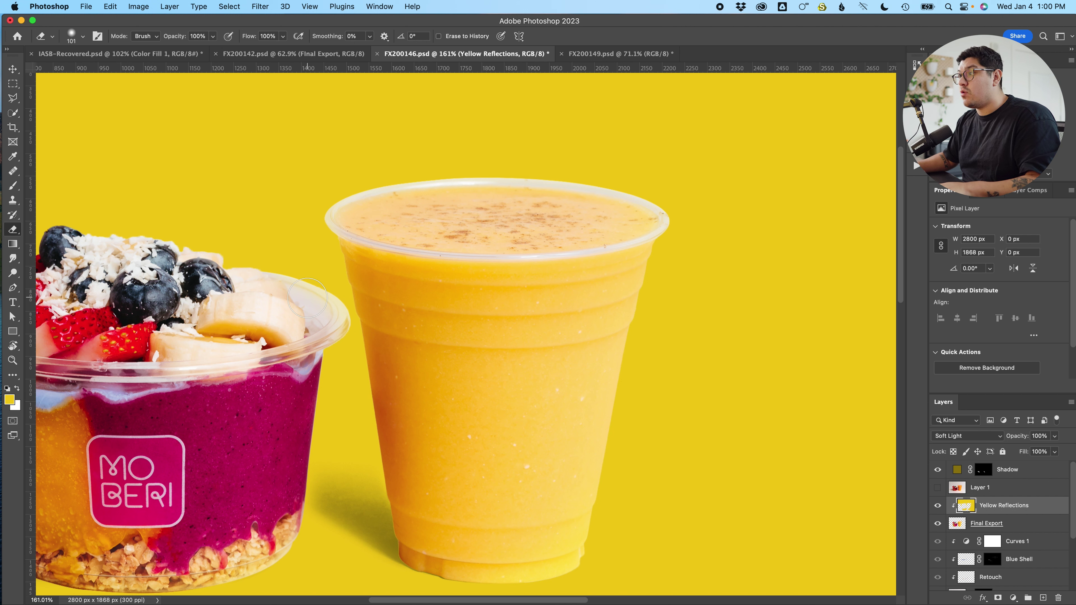
pyautogui.moveTo(320, 297); pyautogui.dragTo(300, 299)
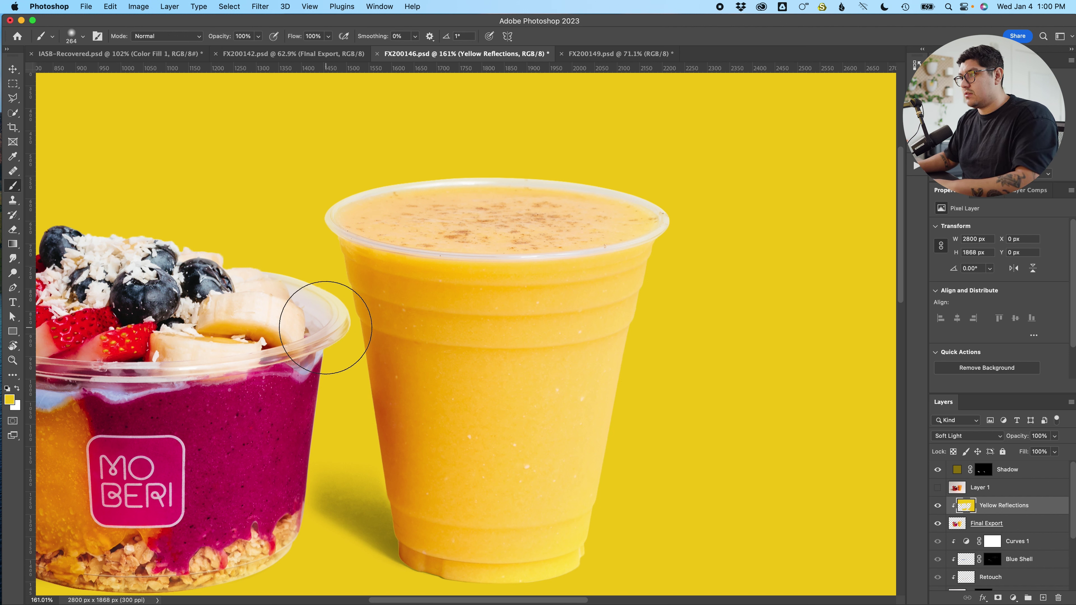
pyautogui.press('b')
pyautogui.moveTo(330, 327); pyautogui.dragTo(245, 328)
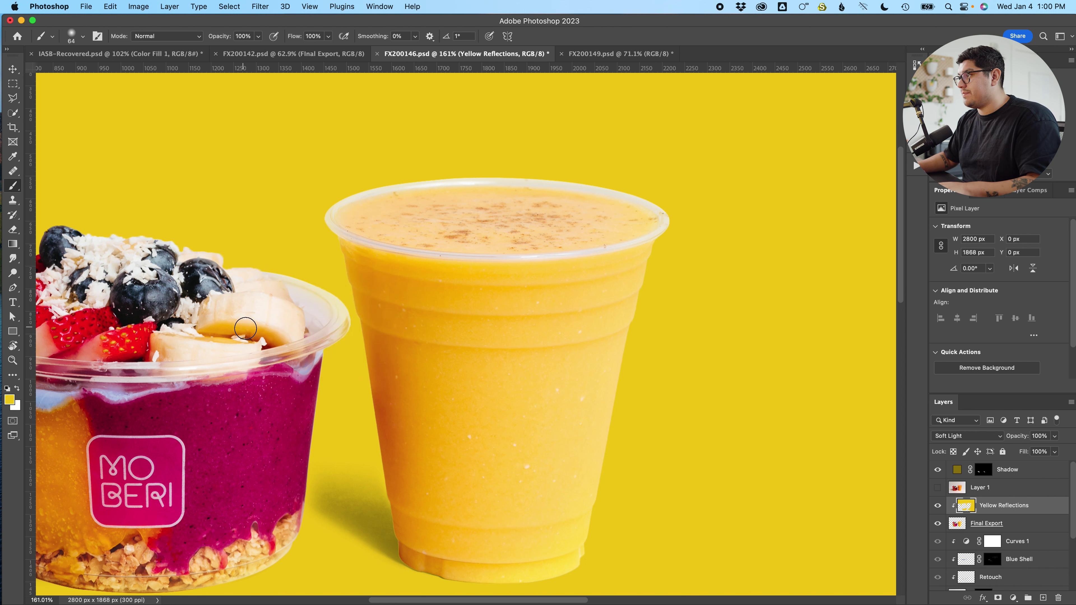
pyautogui.moveTo(327, 319)
pyautogui.mouseDown()
pyautogui.moveTo(307, 295)
pyautogui.moveTo(340, 332)
pyautogui.moveTo(329, 284)
pyautogui.mouseUp()
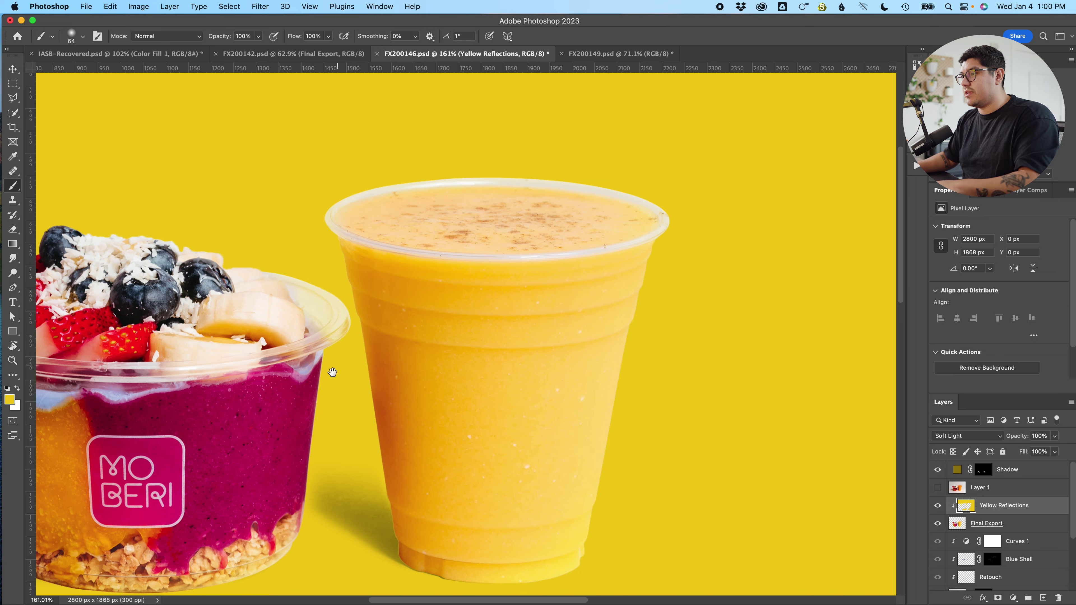
pyautogui.hscroll(-10, 335, 339)
pyautogui.moveTo(325, 314)
pyautogui.mouseDown()
pyautogui.moveTo(322, 277)
pyautogui.moveTo(327, 328)
pyautogui.mouseUp()
pyautogui.moveTo(591, 388); pyautogui.dragTo(408, 324)
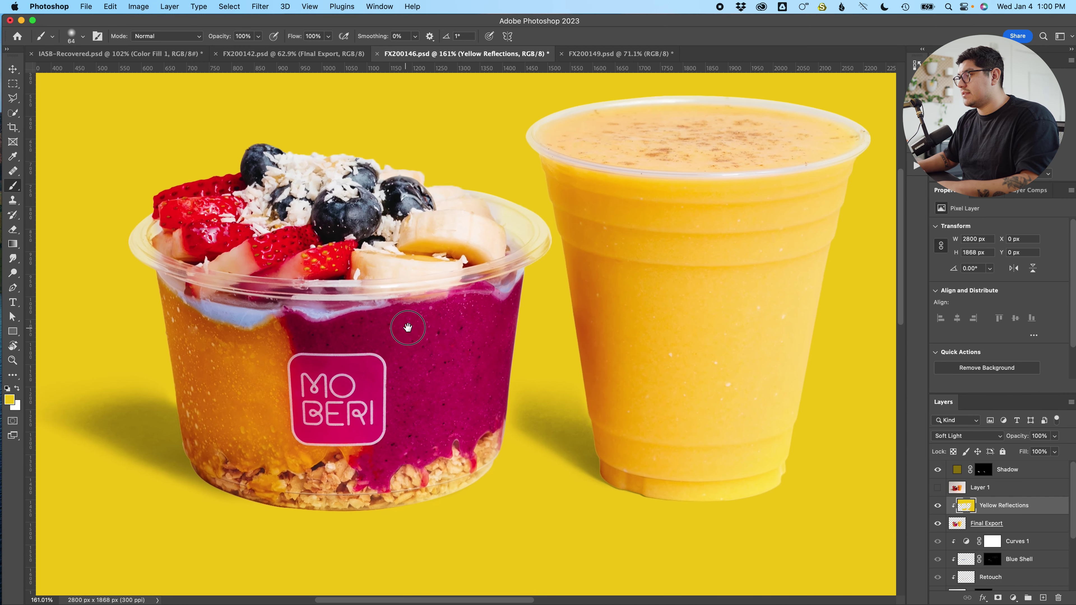
# Erase the excess yellow around the cup's base on Yellow Reflections with a 187 px eraser.
pyautogui.moveTo(758, 315); pyautogui.dragTo(581, 324)
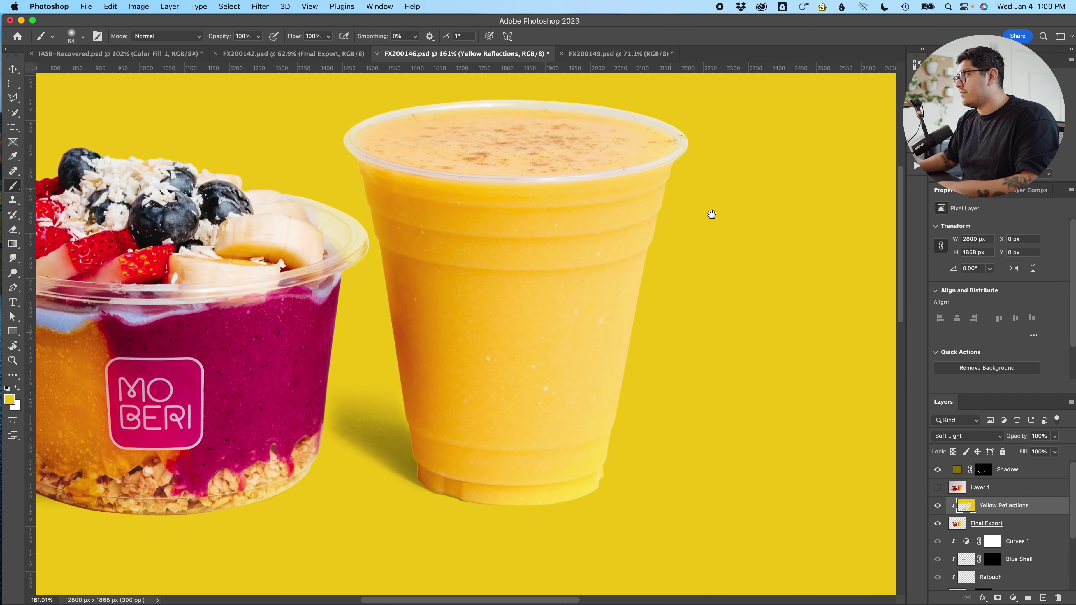
pyautogui.moveTo(707, 192); pyautogui.dragTo(700, 229)
pyautogui.moveTo(688, 191)
pyautogui.mouseDown()
pyautogui.moveTo(665, 156)
pyautogui.moveTo(634, 144)
pyautogui.moveTo(471, 127)
pyautogui.moveTo(491, 134)
pyautogui.mouseUp()
pyautogui.press('super+0')
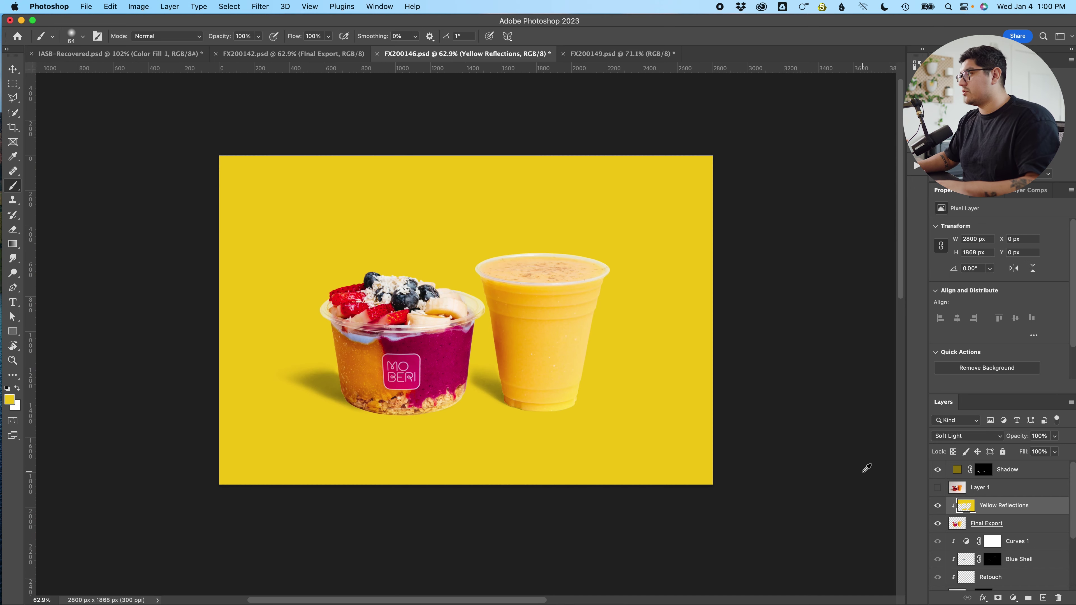
pyautogui.scroll(3, 533, 359)
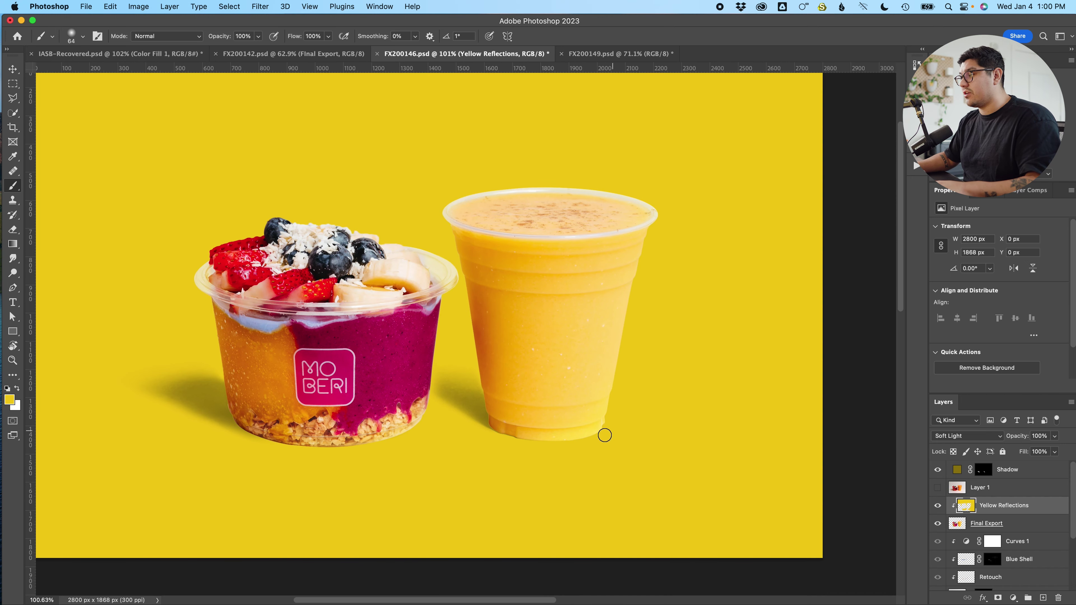
pyautogui.press('e')
pyautogui.moveTo(559, 418)
pyautogui.mouseDown()
pyautogui.moveTo(582, 419)
pyautogui.moveTo(562, 427)
pyautogui.moveTo(571, 396)
pyautogui.moveTo(565, 435)
pyautogui.mouseUp()
pyautogui.moveTo(577, 345); pyautogui.dragTo(591, 344)
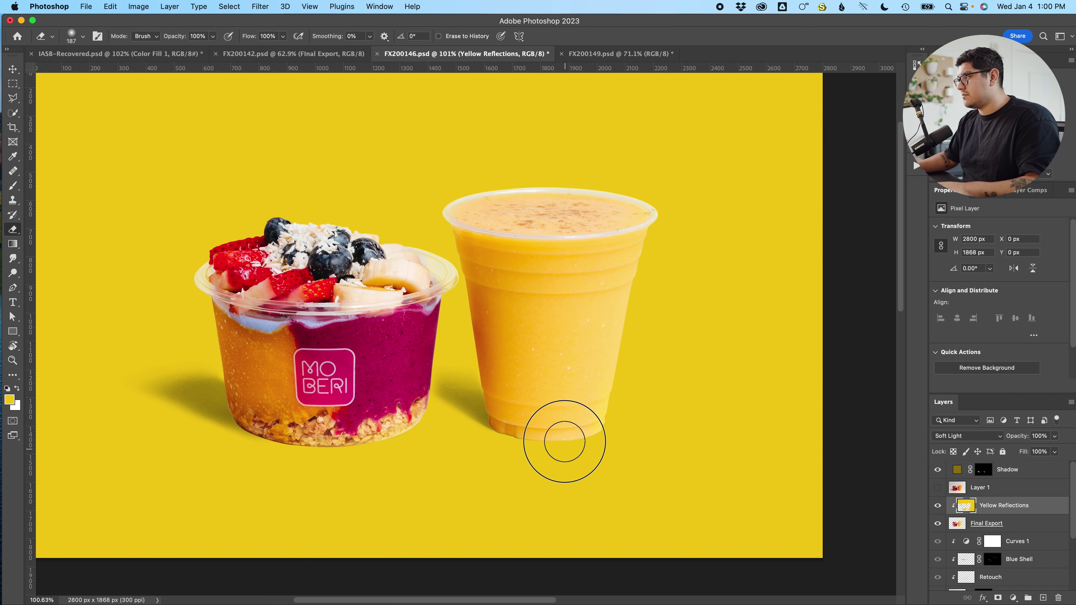
# Swap the yellow background for black by hiding the yellow Color Fill 1 and showing Color Fill 1 copy, and hide the Shadow layer.
pyautogui.scroll(-3, 747, 409)
pyautogui.scroll(3, 742, 417)
pyautogui.scroll(-3, 951, 536)
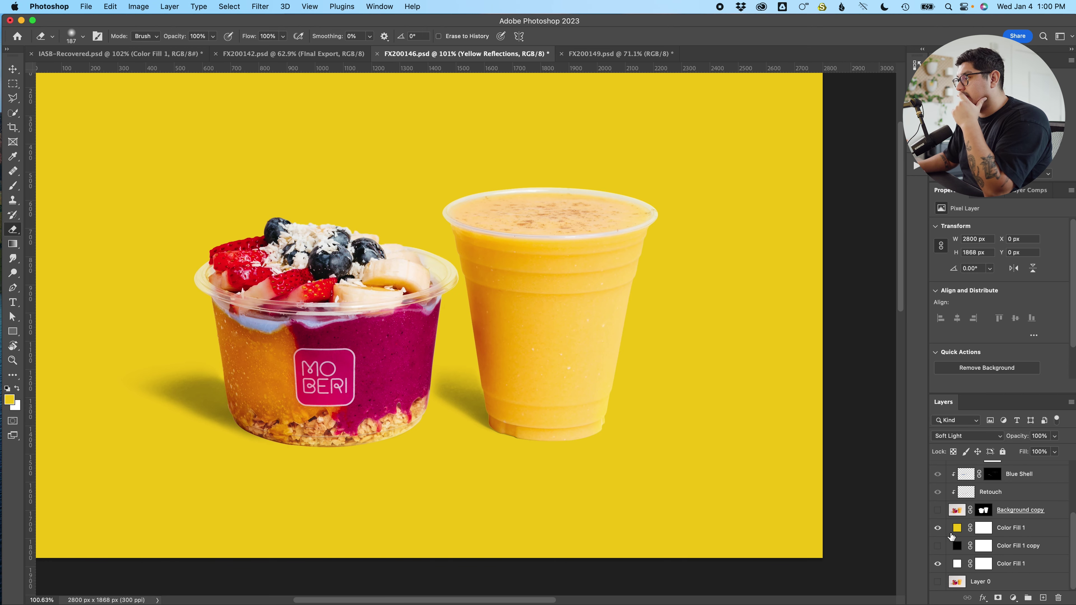
pyautogui.click(937, 528)
pyautogui.click(937, 545)
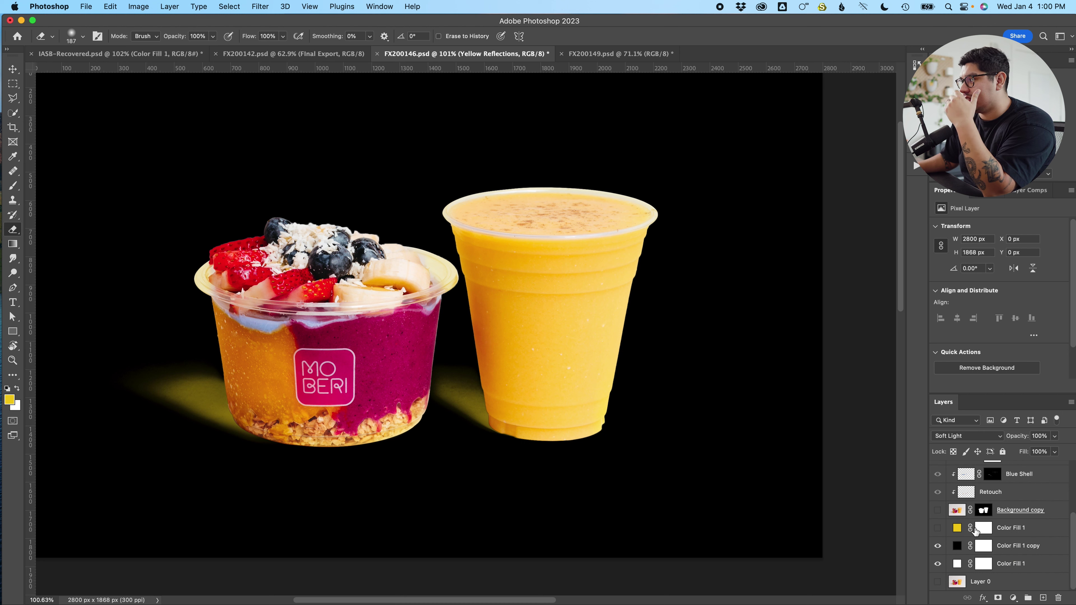
pyautogui.scroll(3, 975, 530)
pyautogui.click(938, 469)
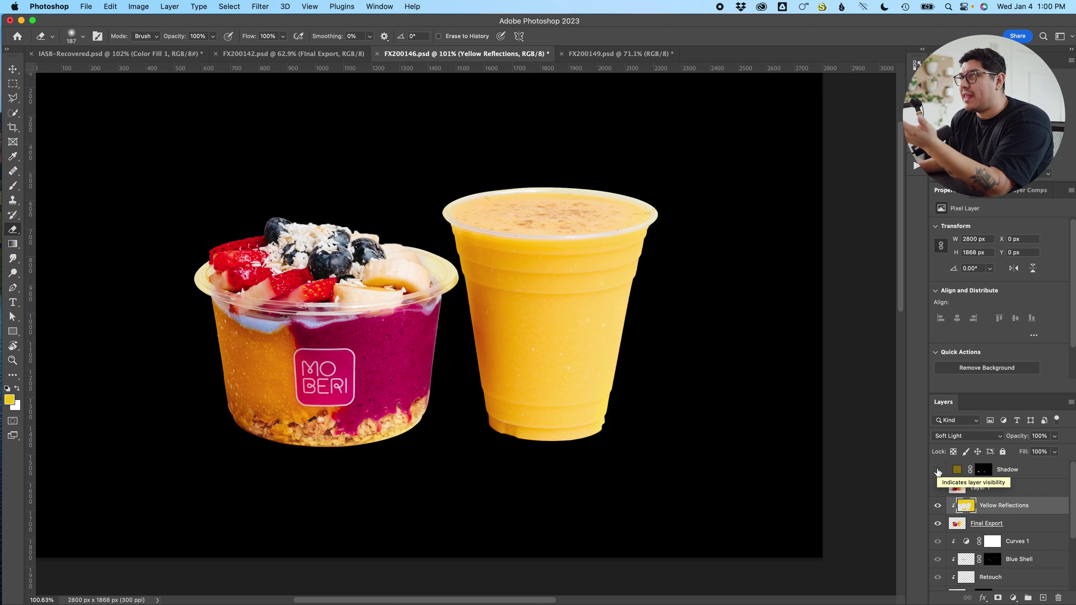
# Apply a black (000000) Color Overlay style to the Yellow Reflections layer.
pyautogui.doubleClick(1061, 507)
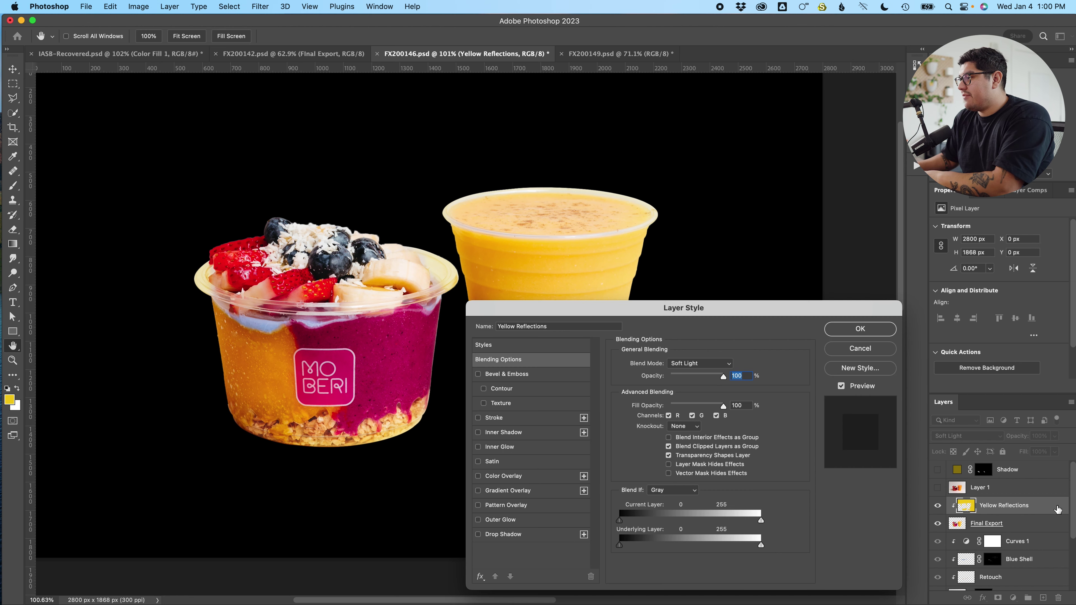
pyautogui.click(522, 476)
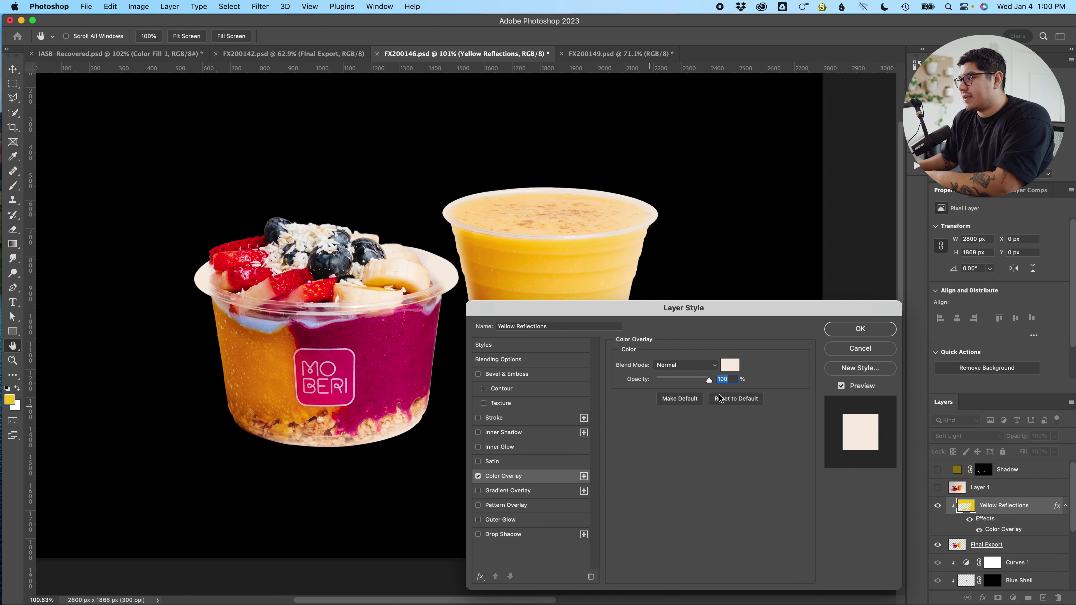
pyautogui.click(729, 368)
pyautogui.click(559, 427)
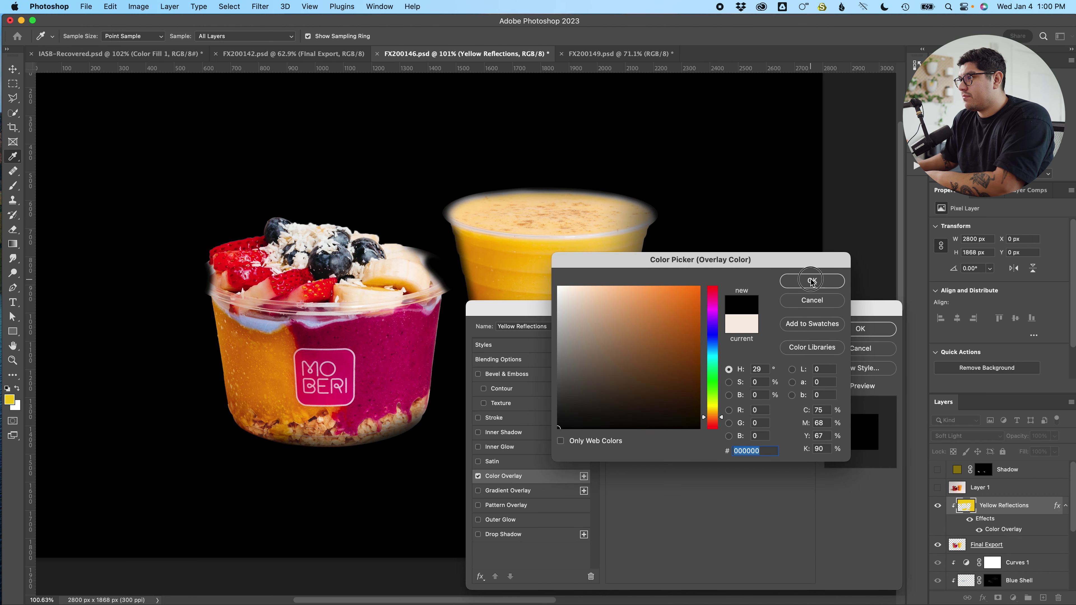
pyautogui.click(812, 280)
pyautogui.click(872, 334)
# Reduce the opacity of the Yellow Reflections layer to 31%.
pyautogui.click(946, 435)
pyautogui.click(947, 436)
pyautogui.moveTo(1015, 435)
pyautogui.mouseDown()
pyautogui.moveTo(747, 456)
pyautogui.moveTo(758, 462)
pyautogui.mouseUp()
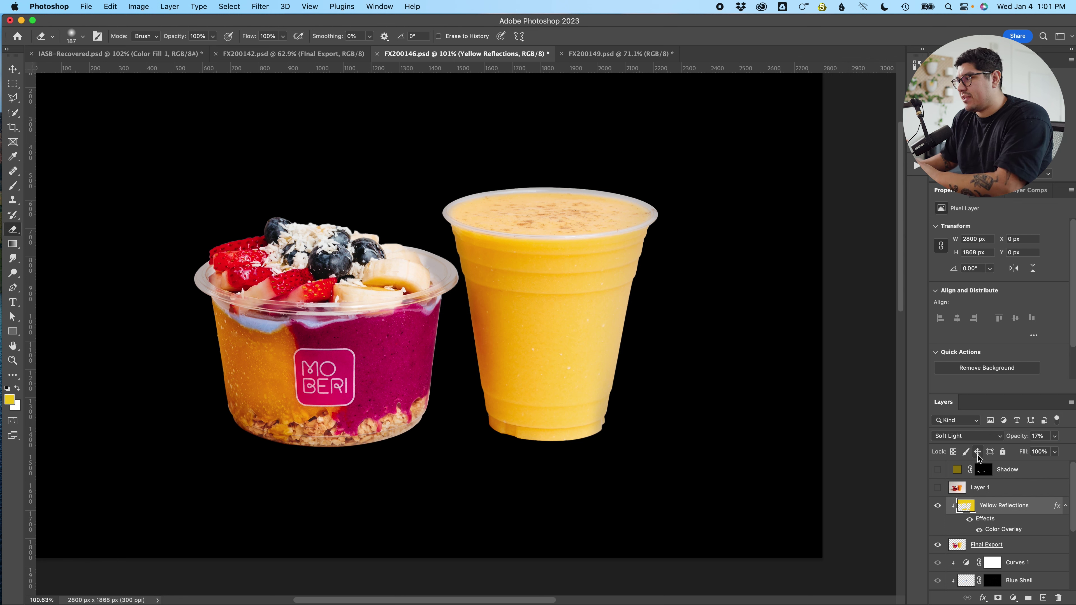
pyautogui.moveTo(1019, 438); pyautogui.dragTo(1025, 438)
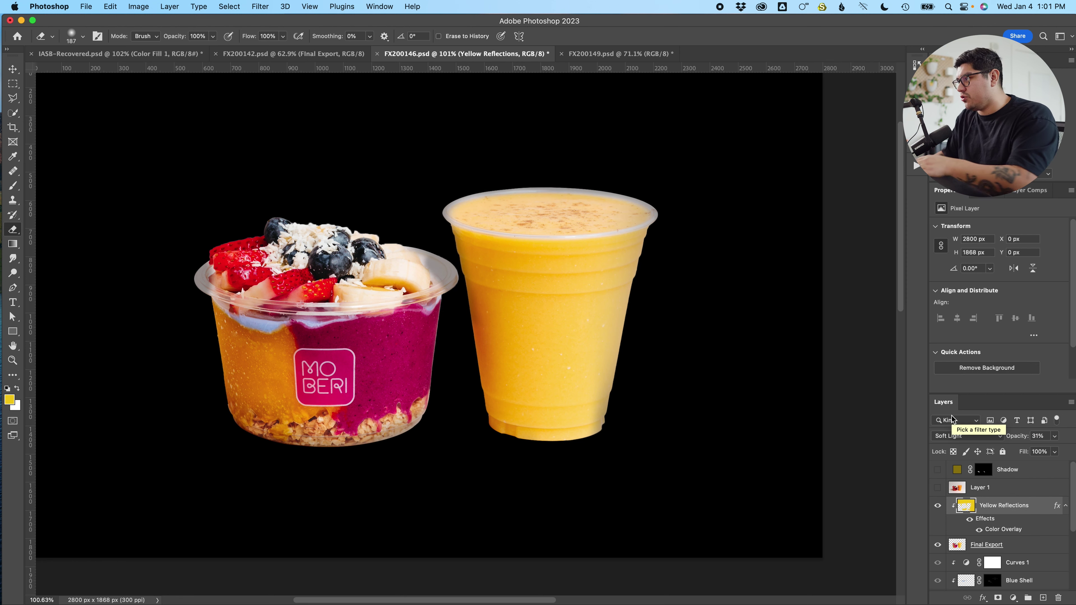
# Clear the layer style from Yellow Reflections, show the yellow Color Fill 1 again and set the reflections' blend mode to Soft Light.
pyautogui.rightClick(1035, 512)
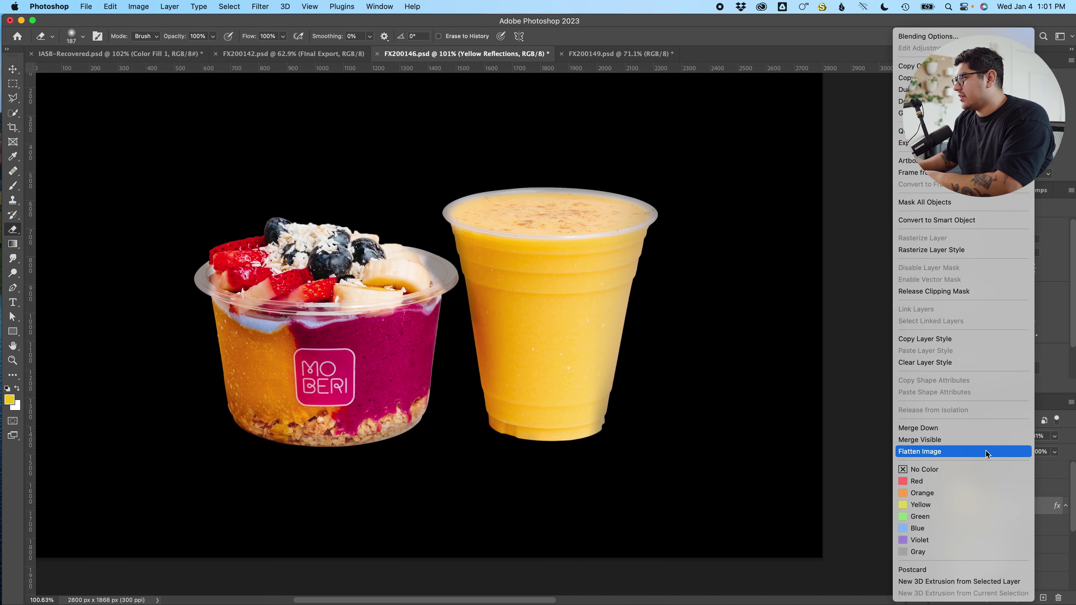
pyautogui.click(959, 361)
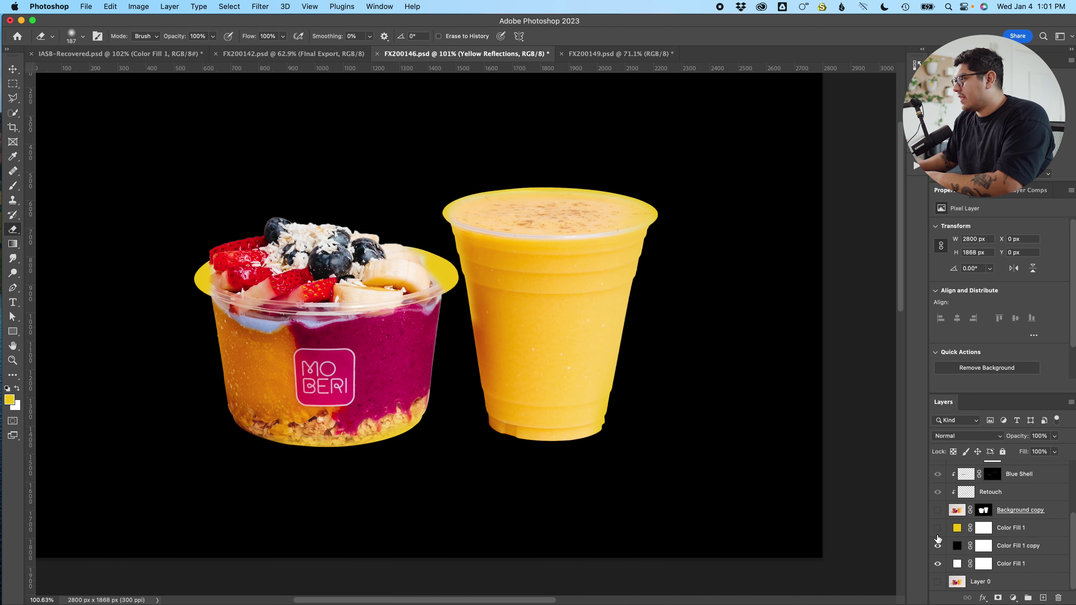
pyautogui.click(938, 527)
pyautogui.scroll(5, 1039, 536)
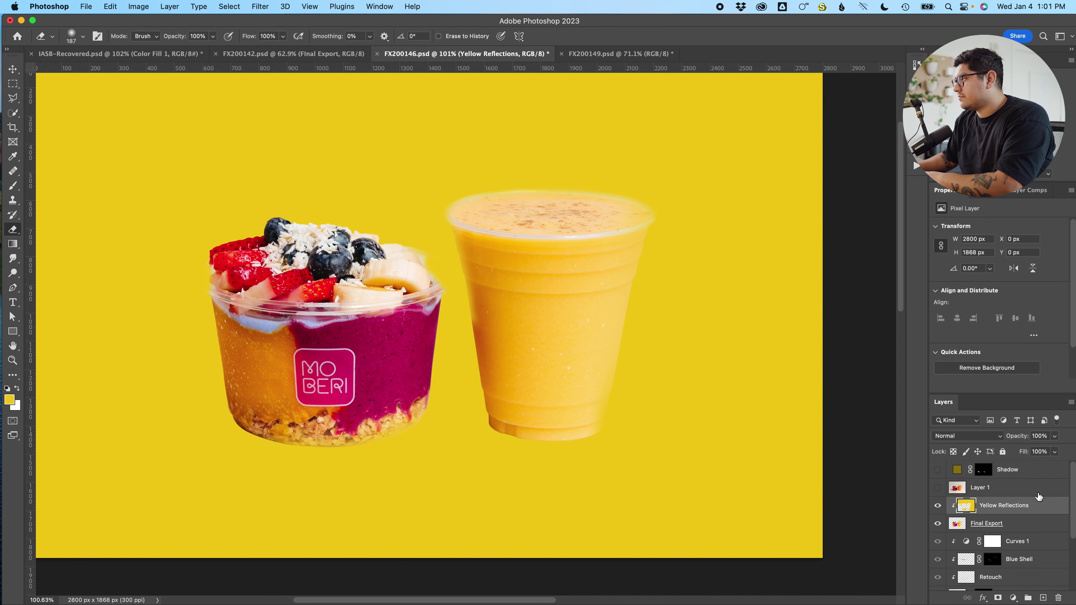
pyautogui.click(962, 437)
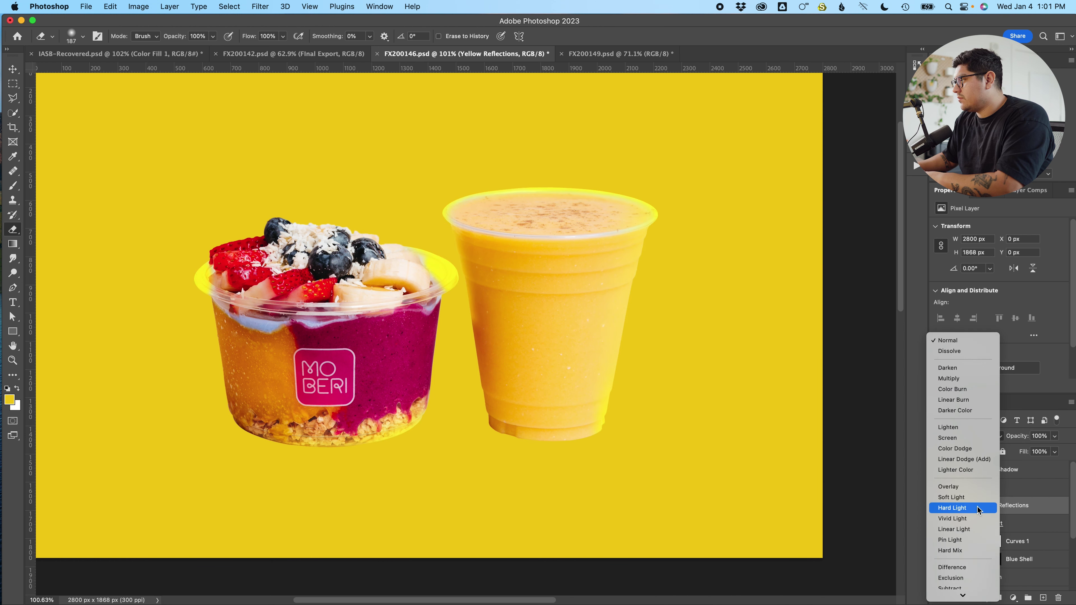
pyautogui.click(953, 498)
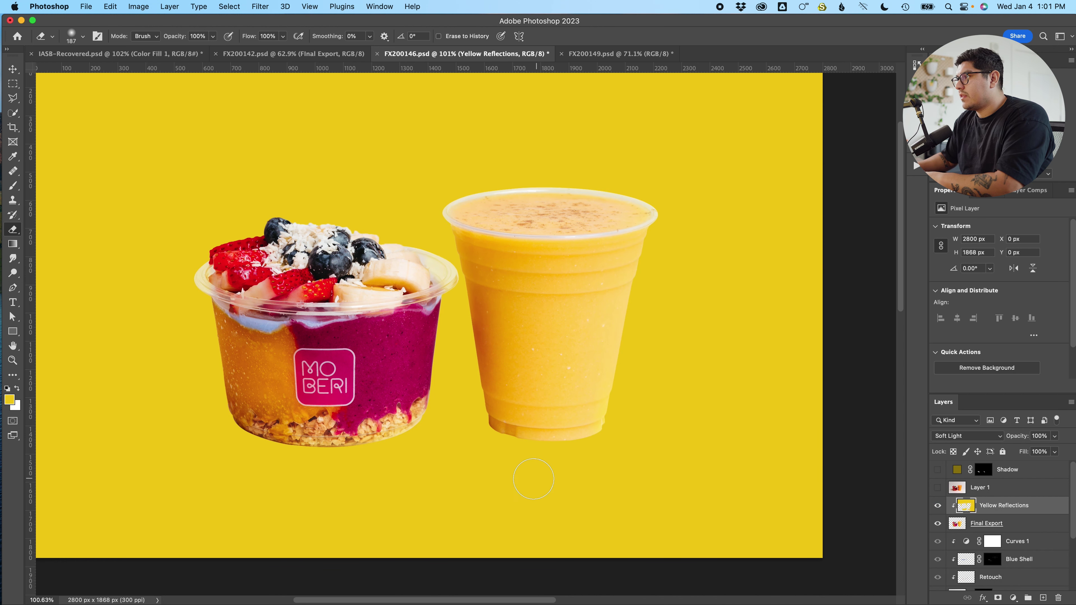
# Hide the yellow, black and white color fill layers for a transparent background and show the Shadow layer.
pyautogui.scroll(-8, 497, 406)
pyautogui.scroll(8, 497, 406)
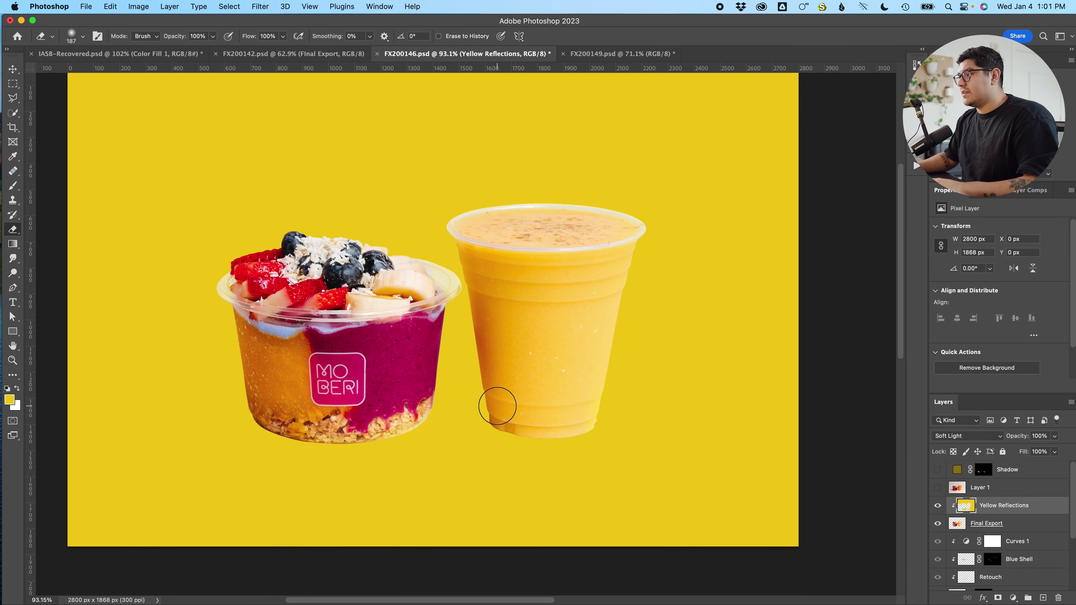
pyautogui.scroll(3, 498, 406)
pyautogui.scroll(-3, 497, 406)
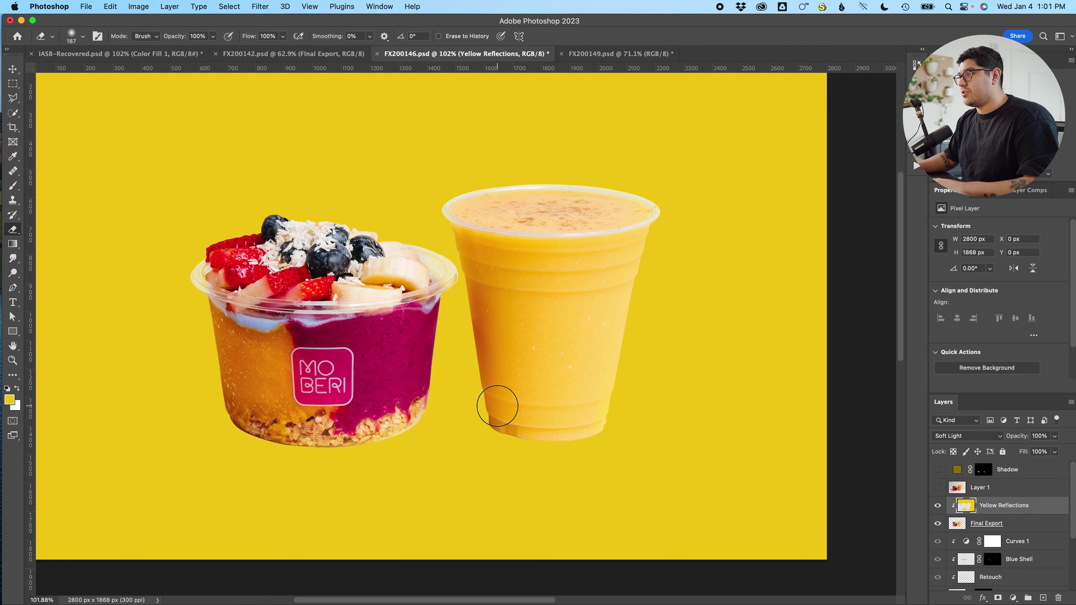
pyautogui.scroll(-3, 498, 406)
pyautogui.scroll(-3, 963, 531)
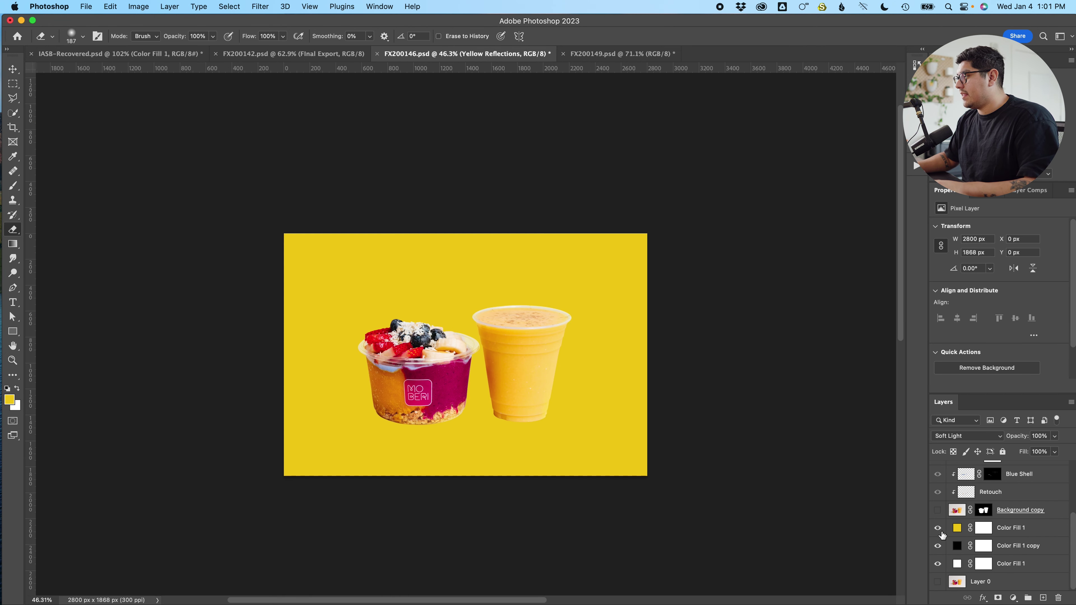
pyautogui.moveTo(938, 529); pyautogui.dragTo(938, 564)
pyautogui.scroll(3, 971, 521)
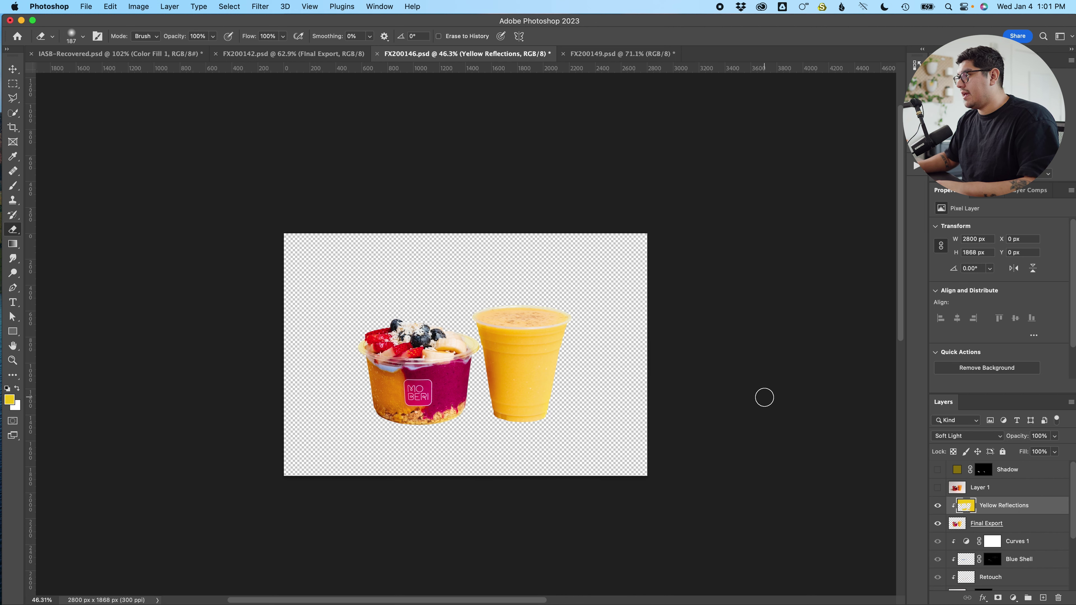
pyautogui.click(938, 469)
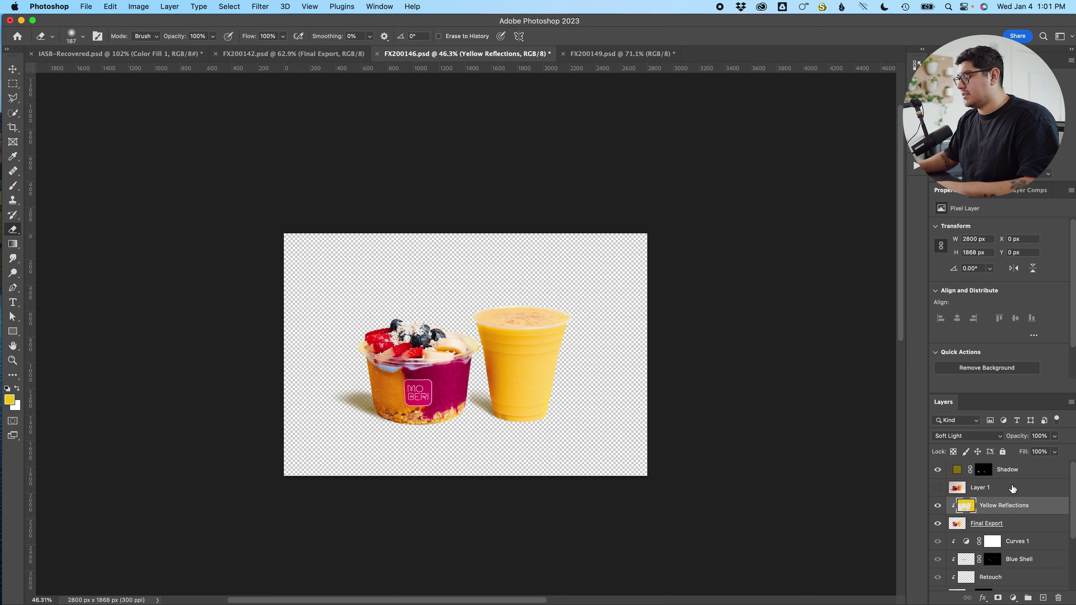
# Duplicate the Shadow, Yellow Reflections and Final Export layers together and merge the copies into one layer.
pyautogui.keyDown('super'); pyautogui.click(1027, 526); pyautogui.keyUp('super')
pyautogui.keyDown('super'); pyautogui.click(1025, 472); pyautogui.keyUp('super')
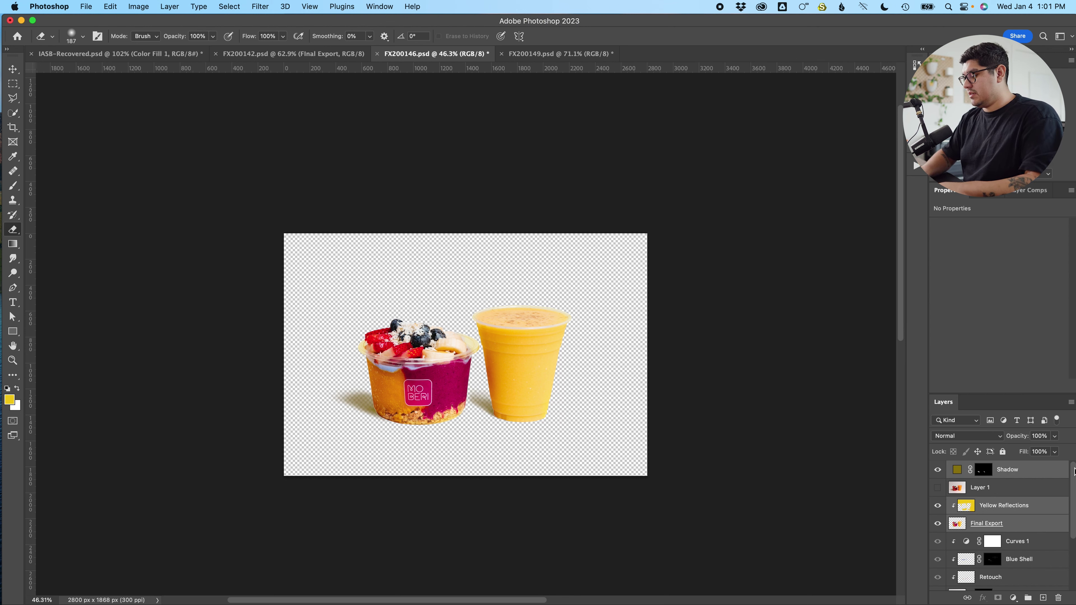
pyautogui.press('super+j')
pyautogui.press('super+e')
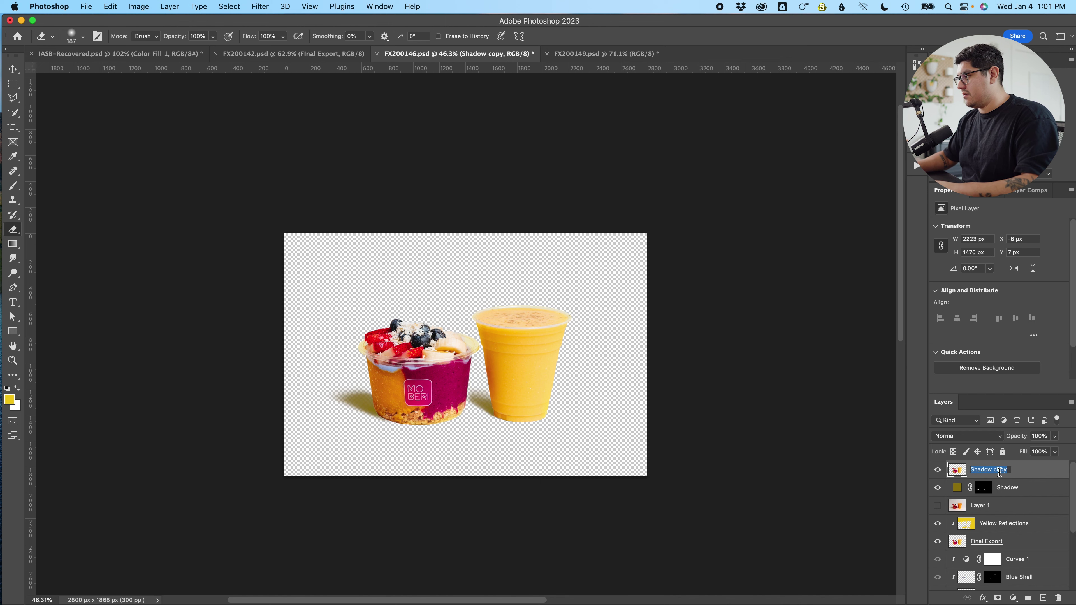
# Rename the merged Shadow copy layer with a name beginning "Final Export [w/".
pyautogui.write('Final Export [w/')
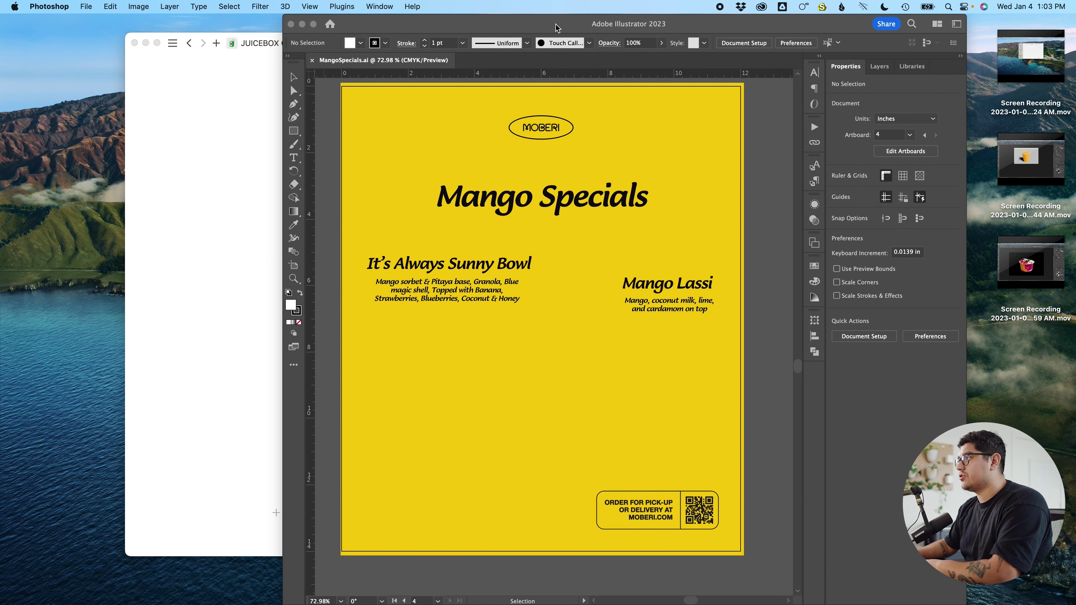
# Switch to MangoSpecials.ai in Illustrator and place FX200146.png on the yellow Mango Specials artboard.
pyautogui.doubleClick(556, 26)
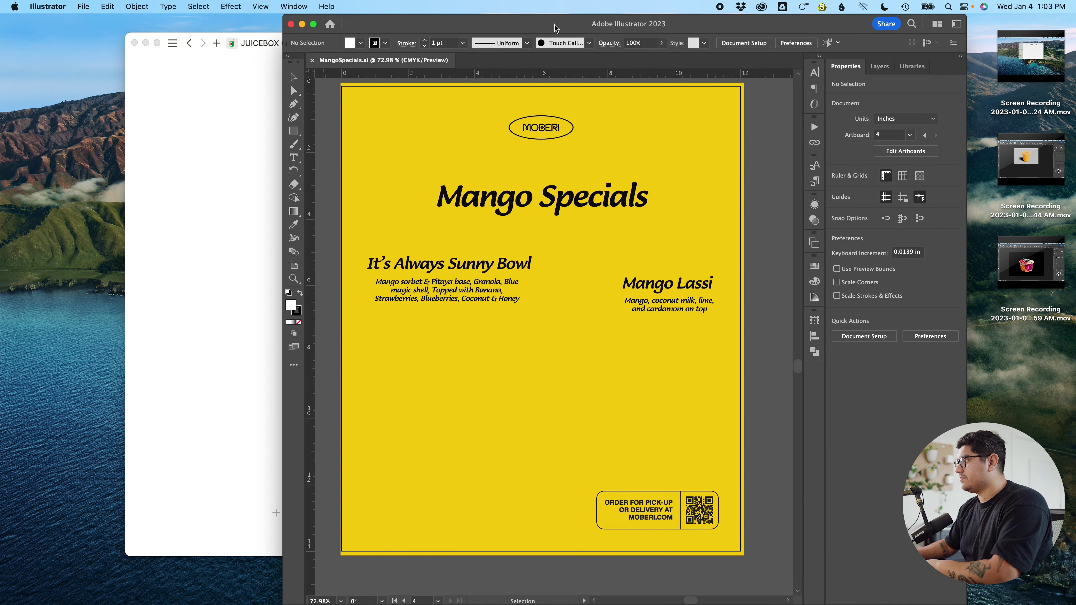
pyautogui.hscroll(-2, 393, 313)
pyautogui.hscroll(-3, 392, 314)
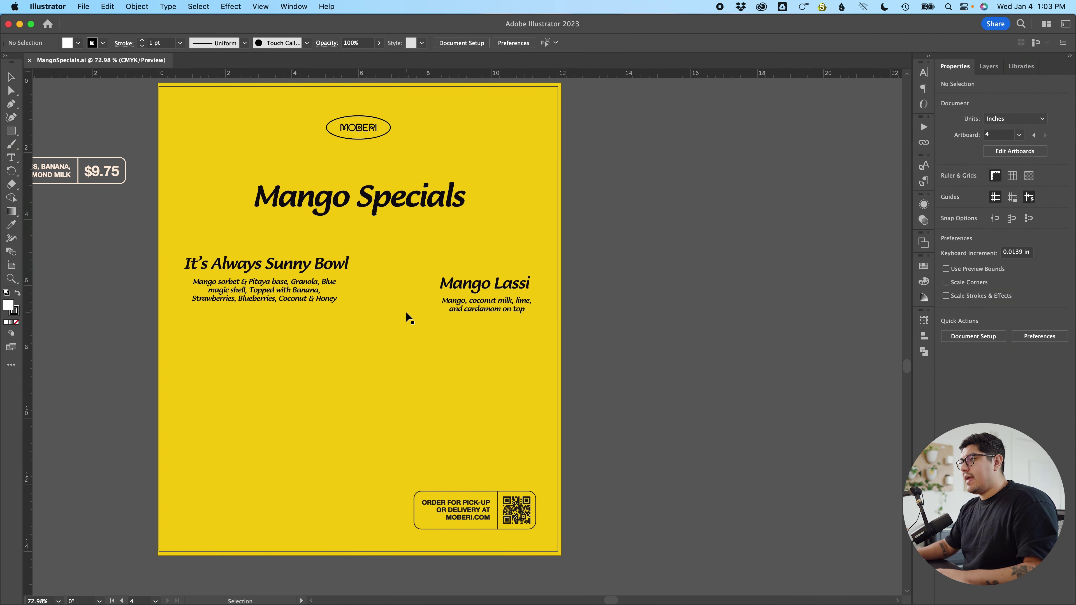
pyautogui.scroll(-2, 407, 313)
pyautogui.scroll(1, 407, 313)
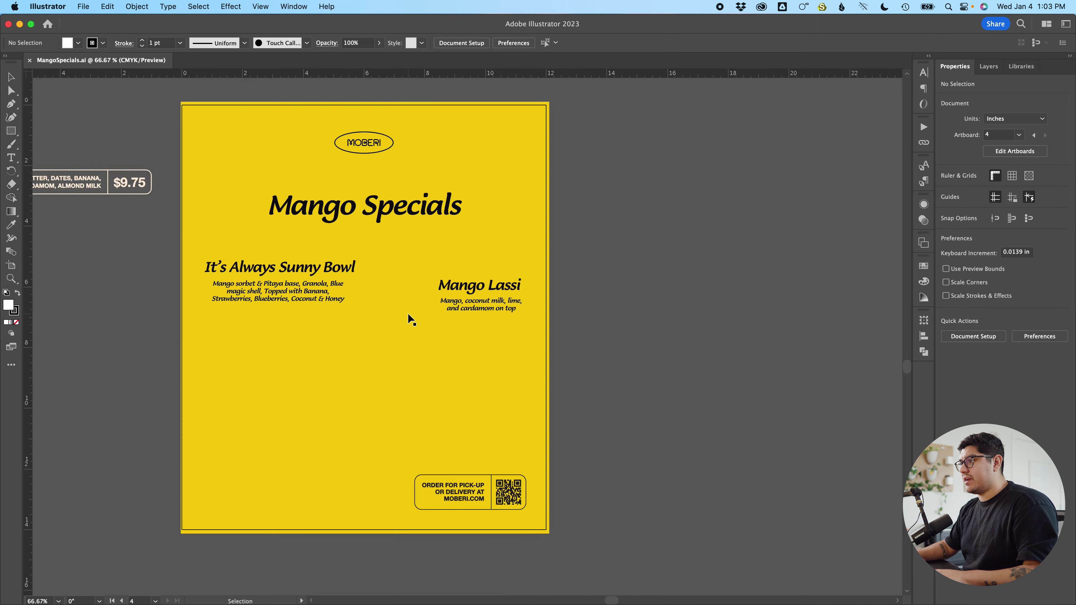
pyautogui.scroll(-3, 407, 312)
pyautogui.scroll(5, 408, 313)
pyautogui.scroll(-1, 408, 313)
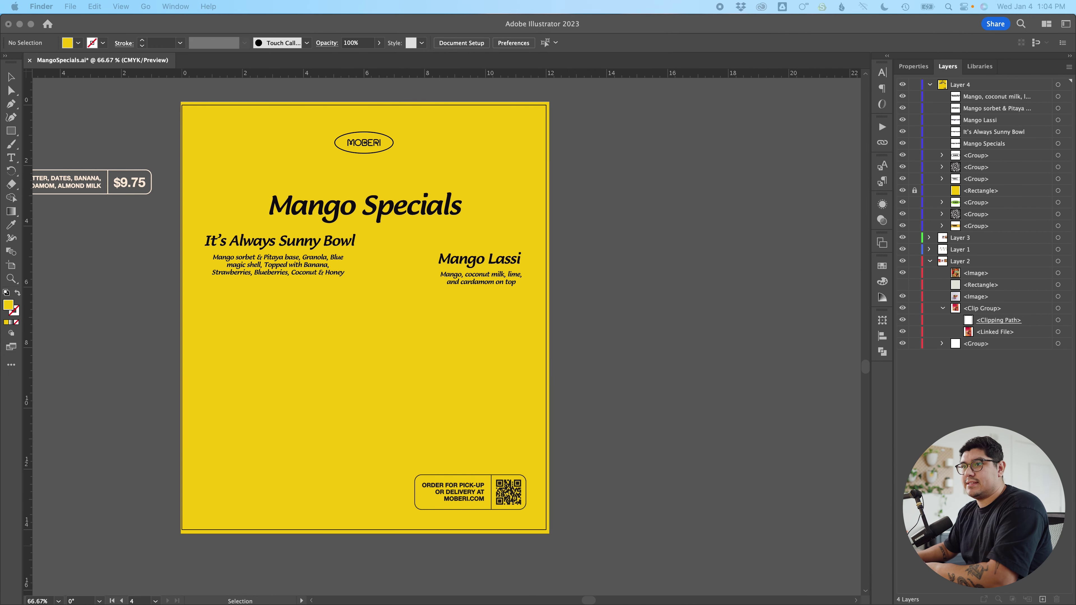
pyautogui.moveTo(329, 310); pyautogui.dragTo(355, 312)
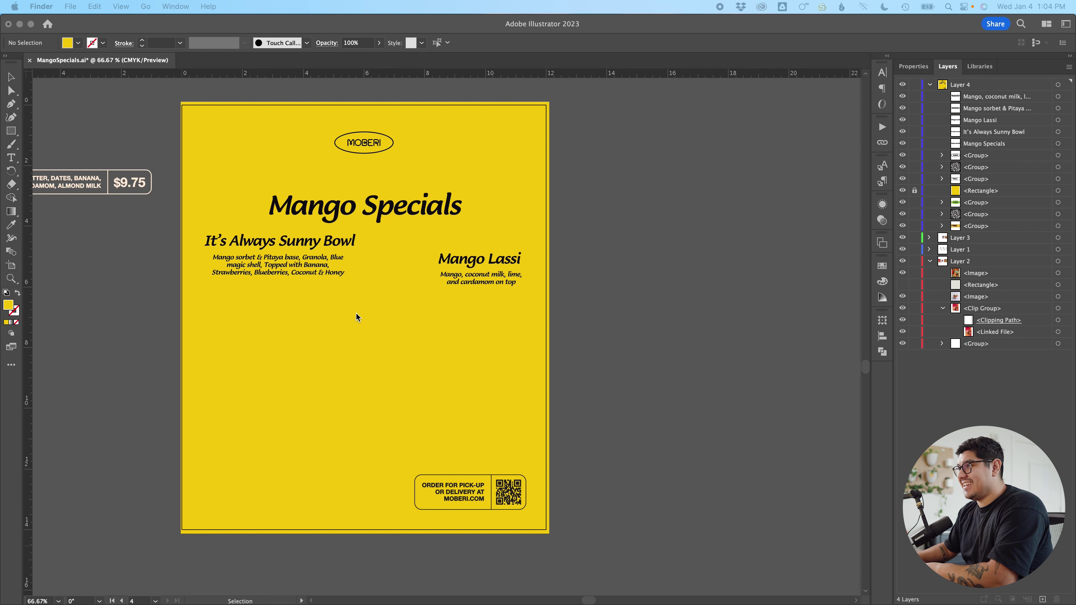
pyautogui.moveTo(438, 307); pyautogui.dragTo(437, 307)
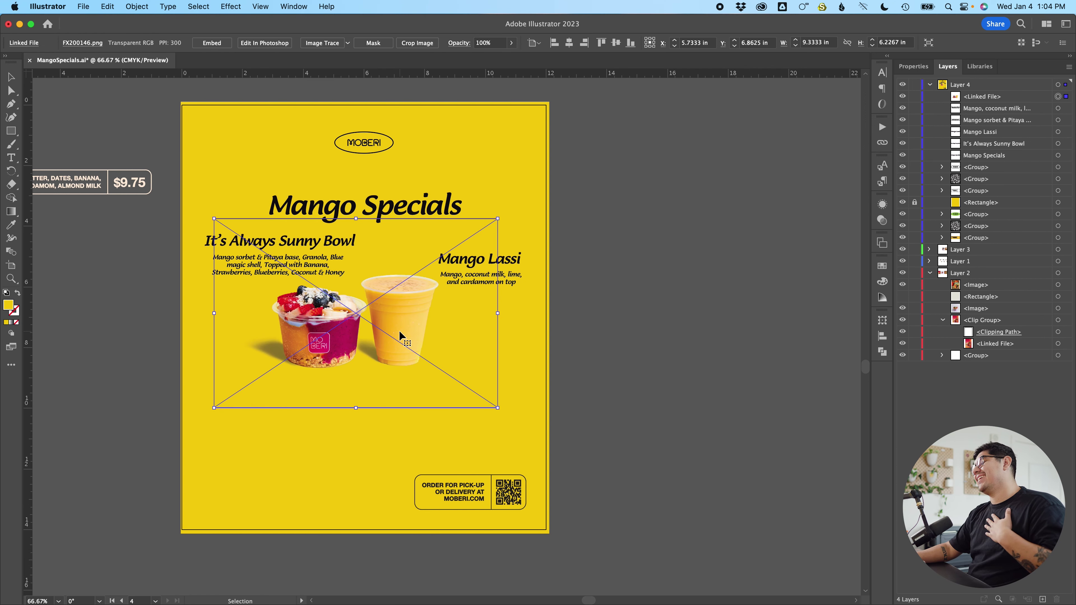
# Scale the placed cutouts up to about 15.28 by 10.2 in and move them straight down about 1.74 in.
pyautogui.moveTo(497, 219); pyautogui.dragTo(569, 150)
pyautogui.press('super+z')
pyautogui.moveTo(498, 218); pyautogui.dragTo(589, 151)
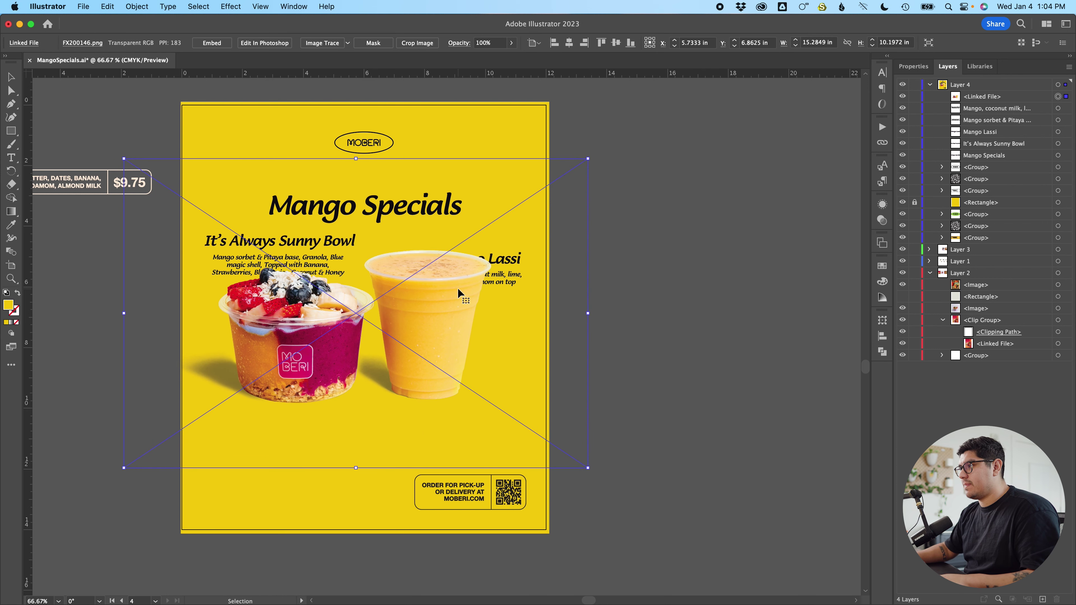
pyautogui.click(461, 340)
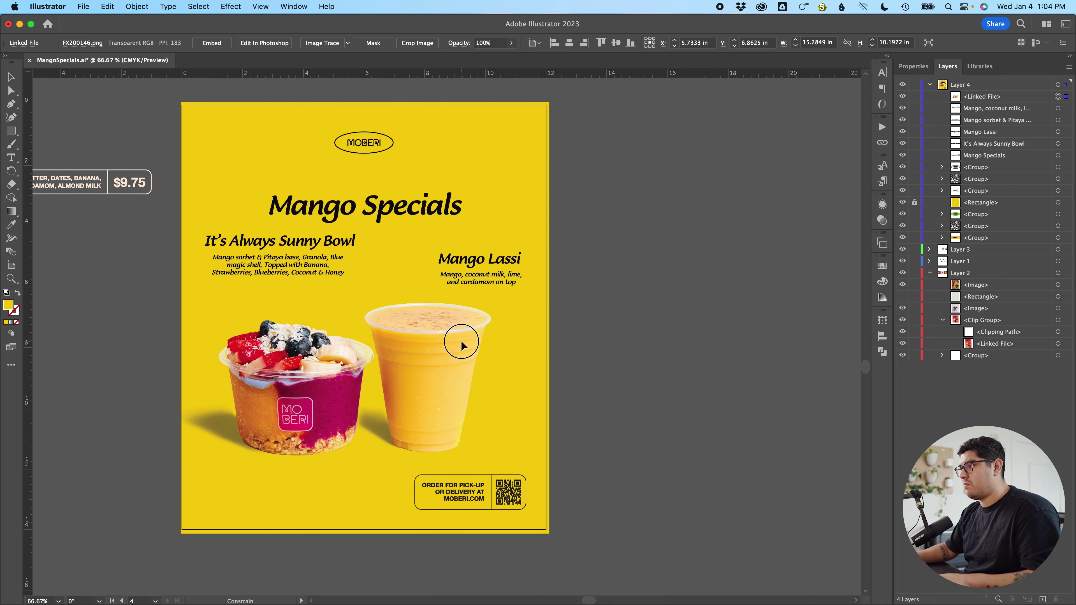
pyautogui.press('Return')
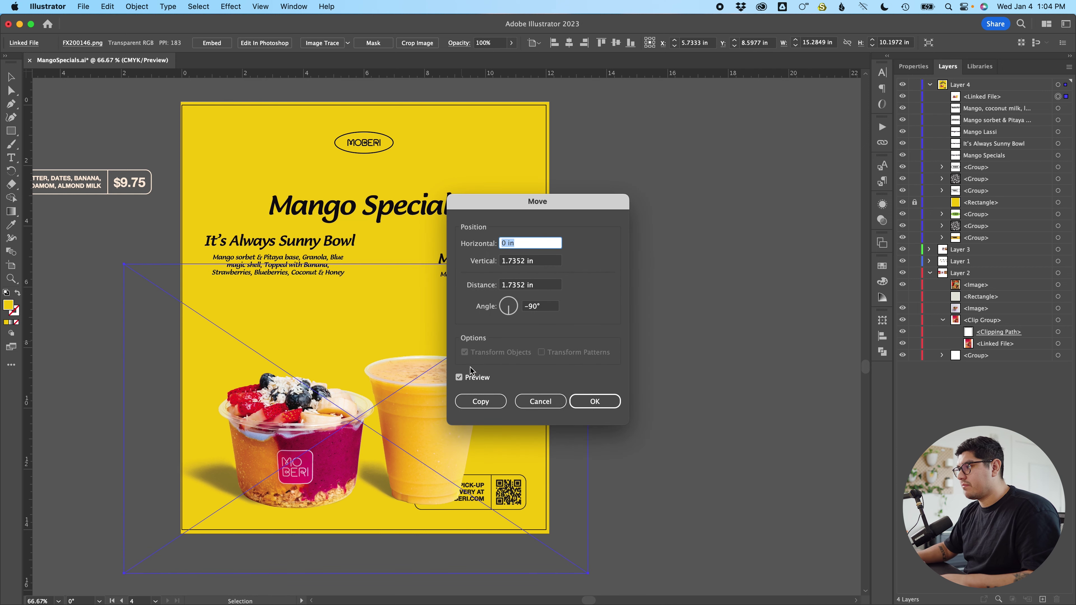
pyautogui.click(549, 400)
pyautogui.click(685, 319)
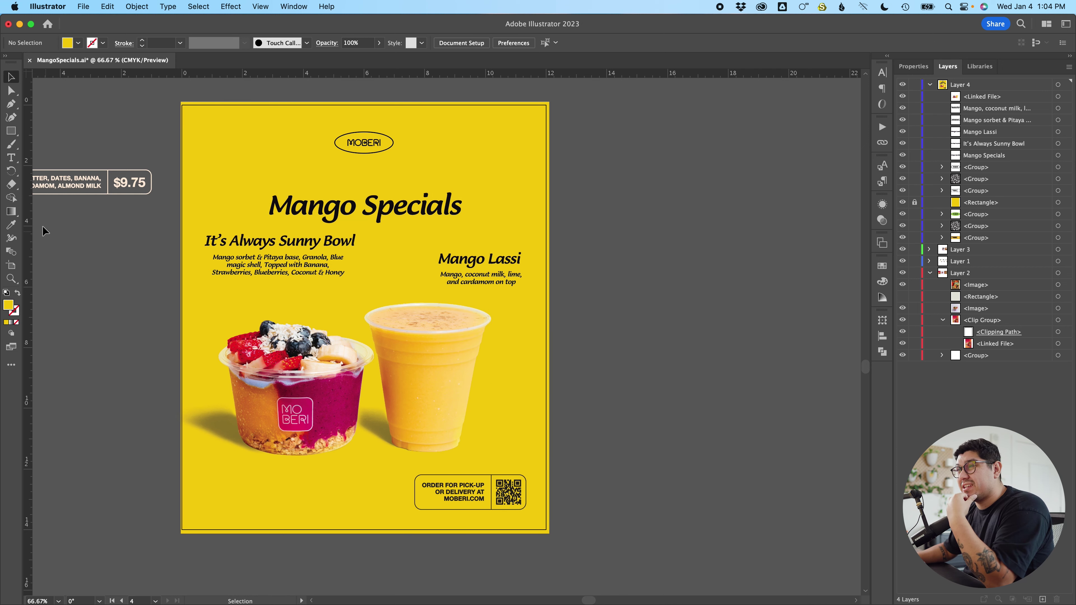
# Draw a guide rectangle about 8.99 by 4.74 in spanning the bowl and drink, and fill it dark gray.
pyautogui.click(10, 135)
pyautogui.click(51, 129)
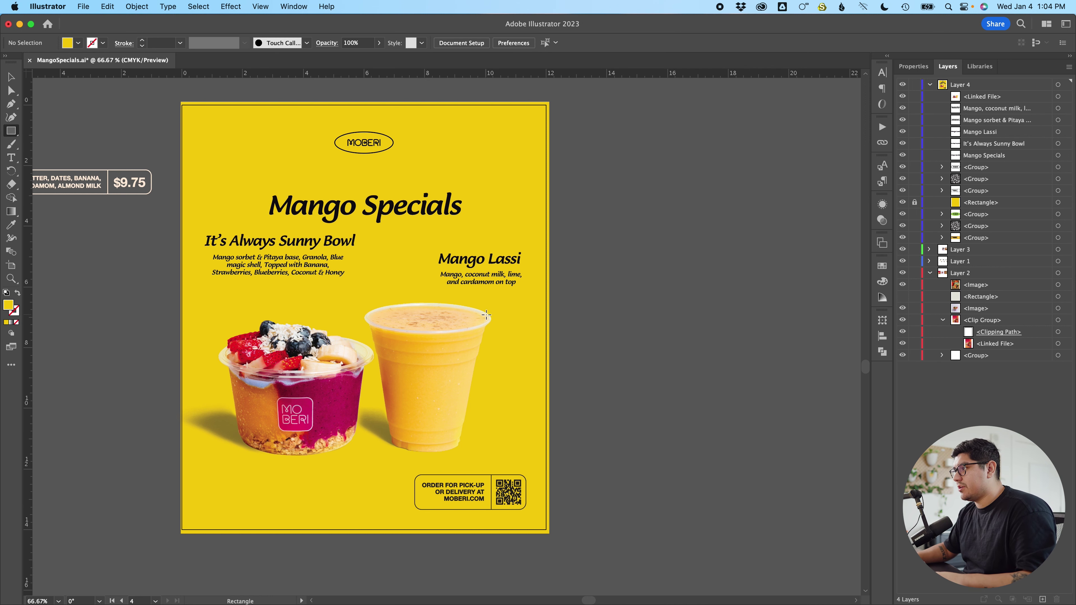
pyautogui.moveTo(489, 317); pyautogui.dragTo(218, 460)
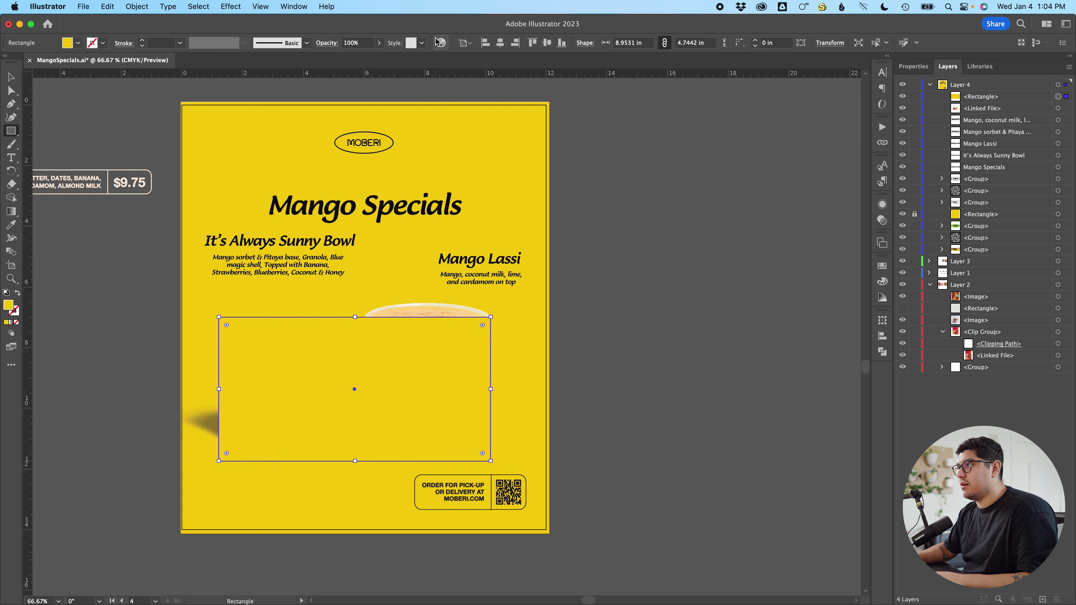
pyautogui.click(77, 44)
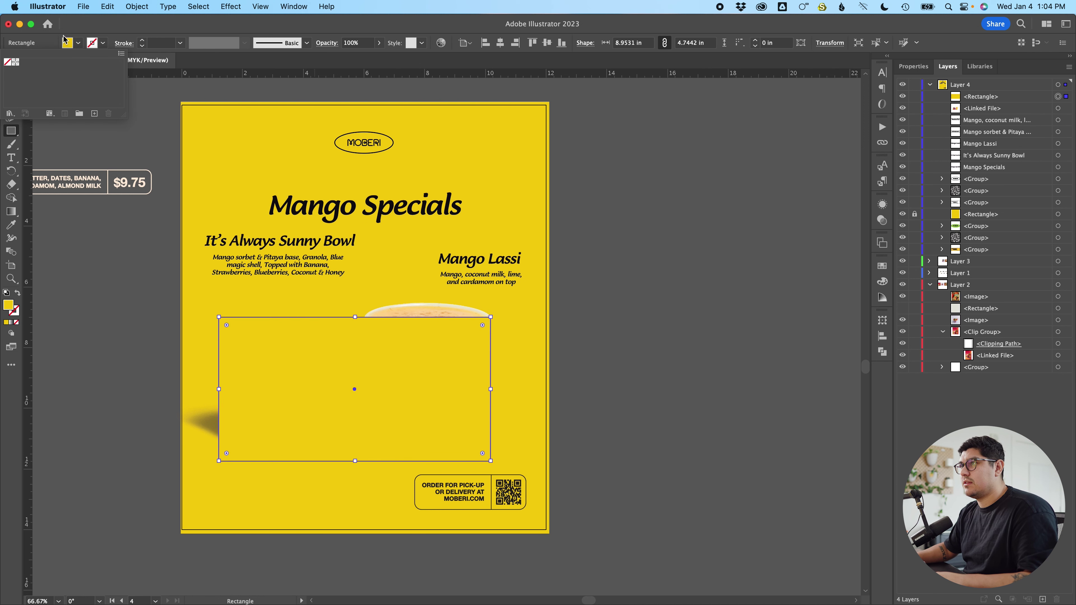
pyautogui.click(76, 28)
pyautogui.doubleClick(9, 308)
pyautogui.write('3d3d3d')
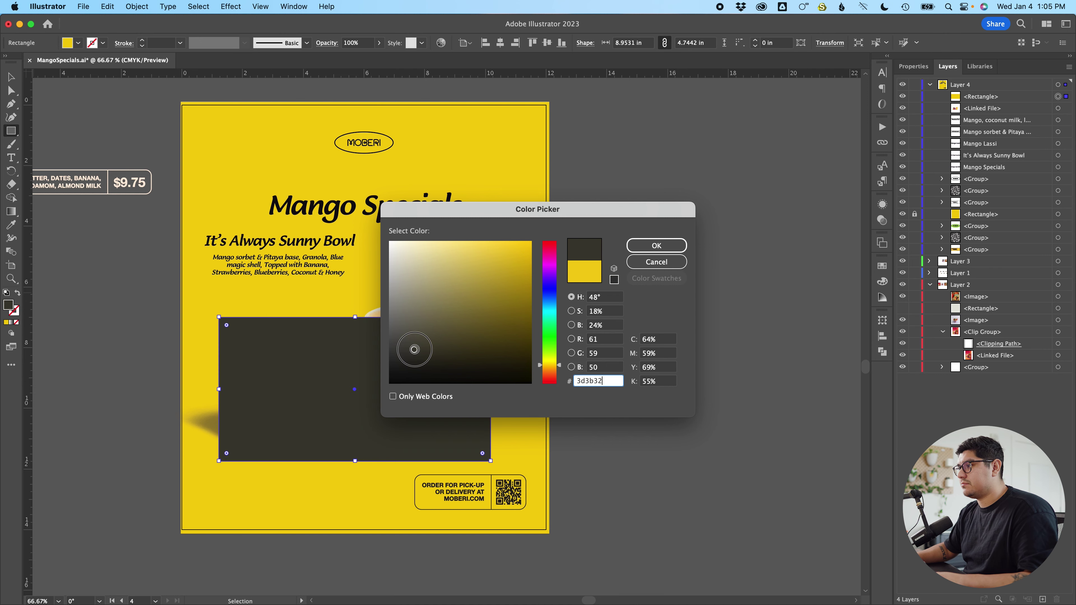
pyautogui.click(662, 249)
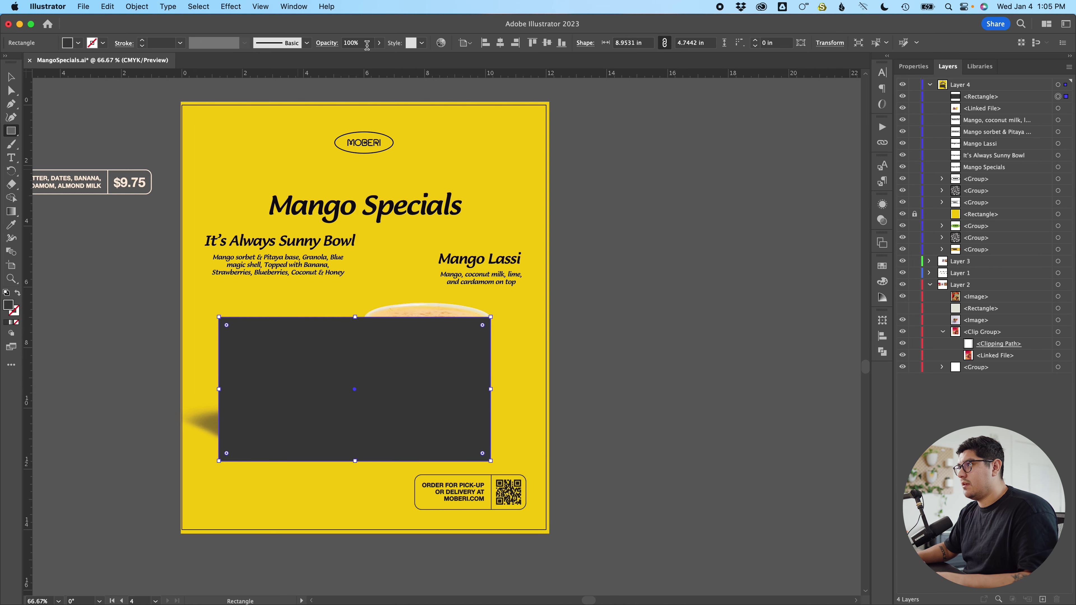
# Set the guide rectangle's opacity to 45% and center it horizontally on the artboard.
pyautogui.moveTo(379, 43); pyautogui.dragTo(356, 59)
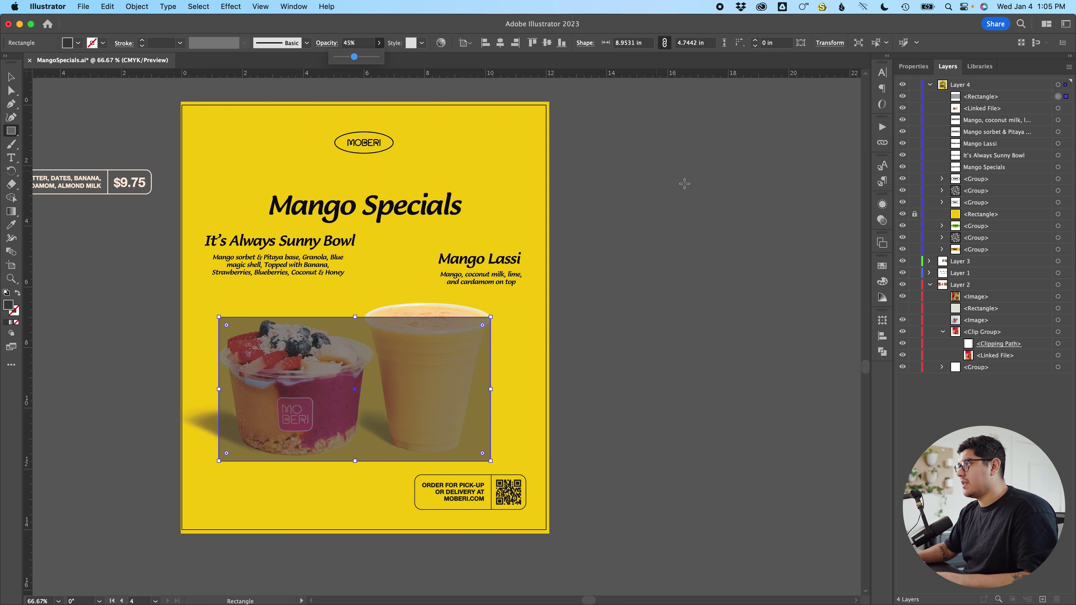
pyautogui.click(673, 177)
pyautogui.press('Escape')
pyautogui.press('v')
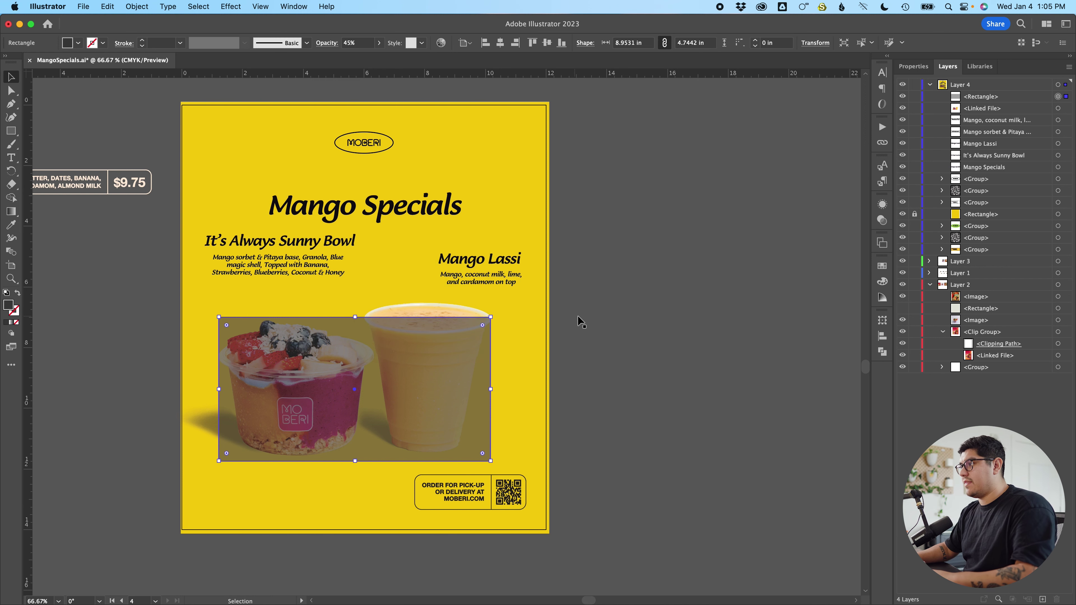
pyautogui.click(500, 43)
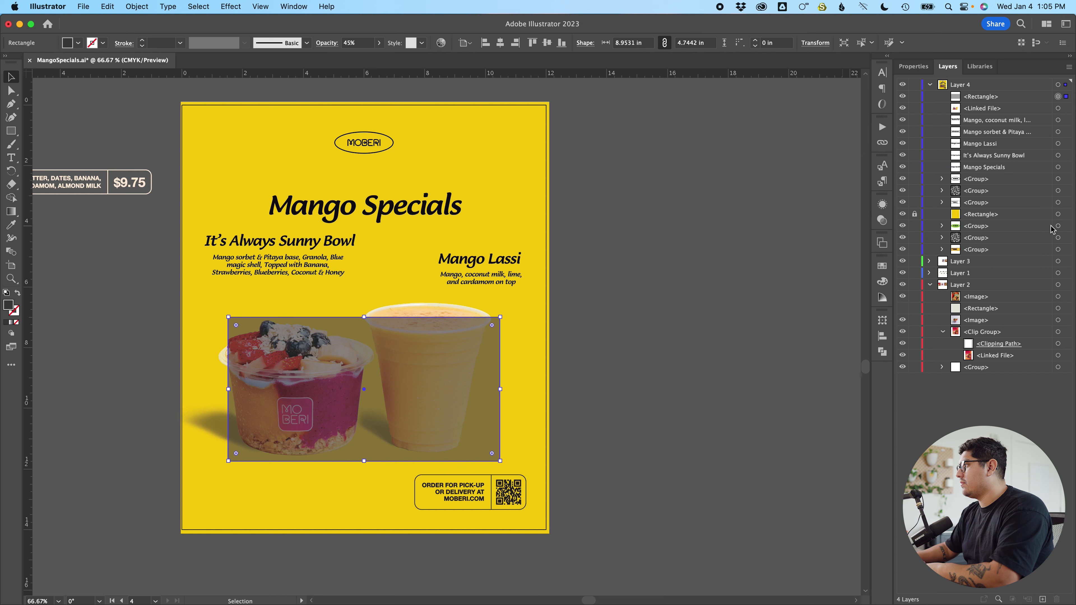
# Shift the linked cutout image sideways to match the guide rectangle's edges, then delete the rectangle.
pyautogui.click(1058, 109)
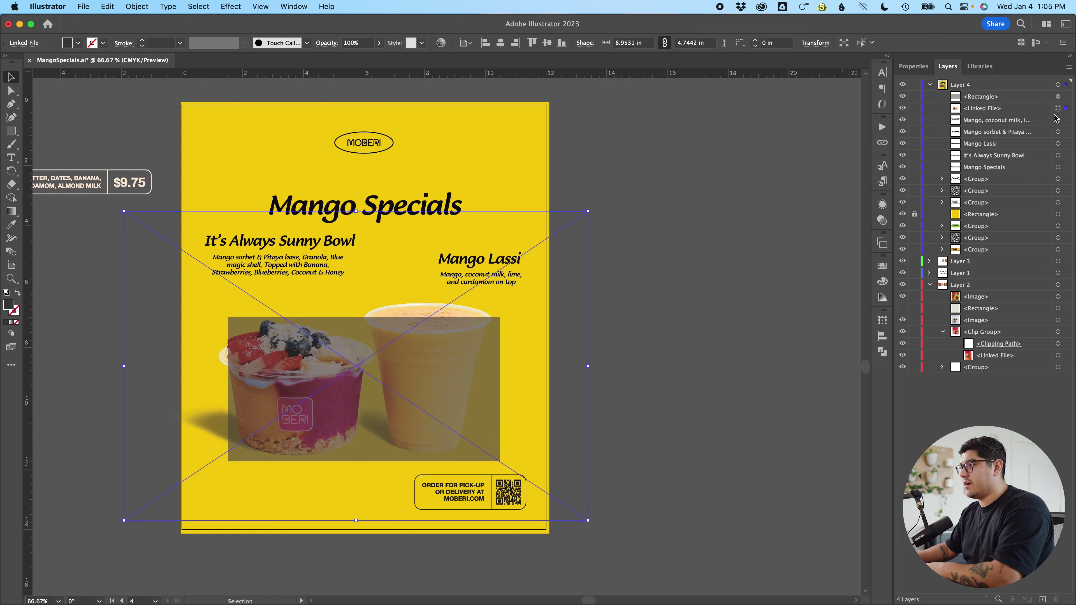
pyautogui.moveTo(173, 422); pyautogui.dragTo(185, 418)
pyautogui.click(721, 401)
pyautogui.click(452, 415)
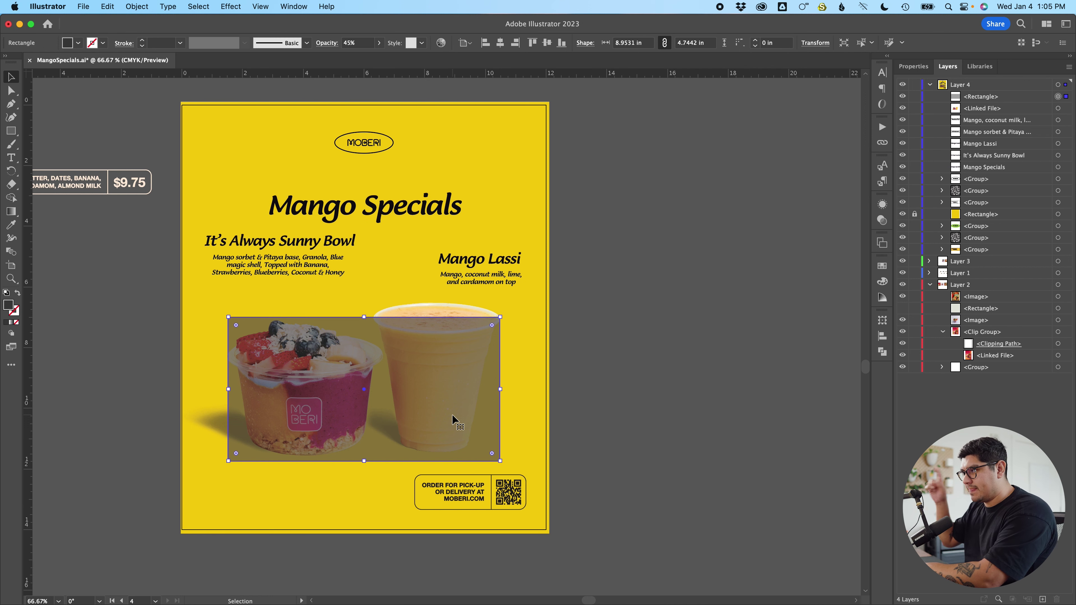
pyautogui.press('Delete')
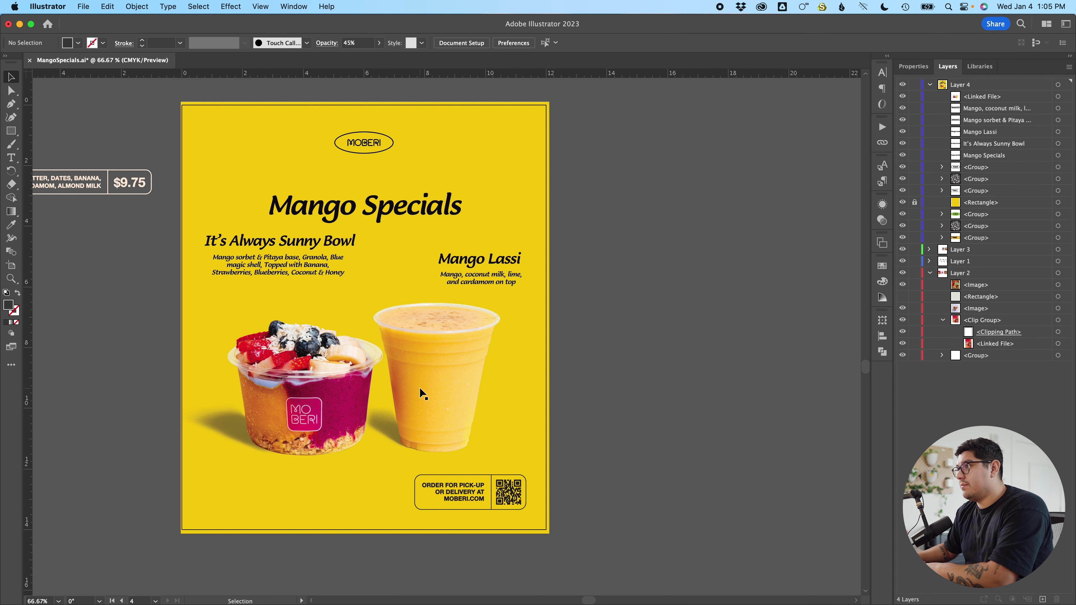
# Enlarge the bowl and drink image from its center to about 16.42 by 10.95 in.
pyautogui.scroll(-3, 471, 336)
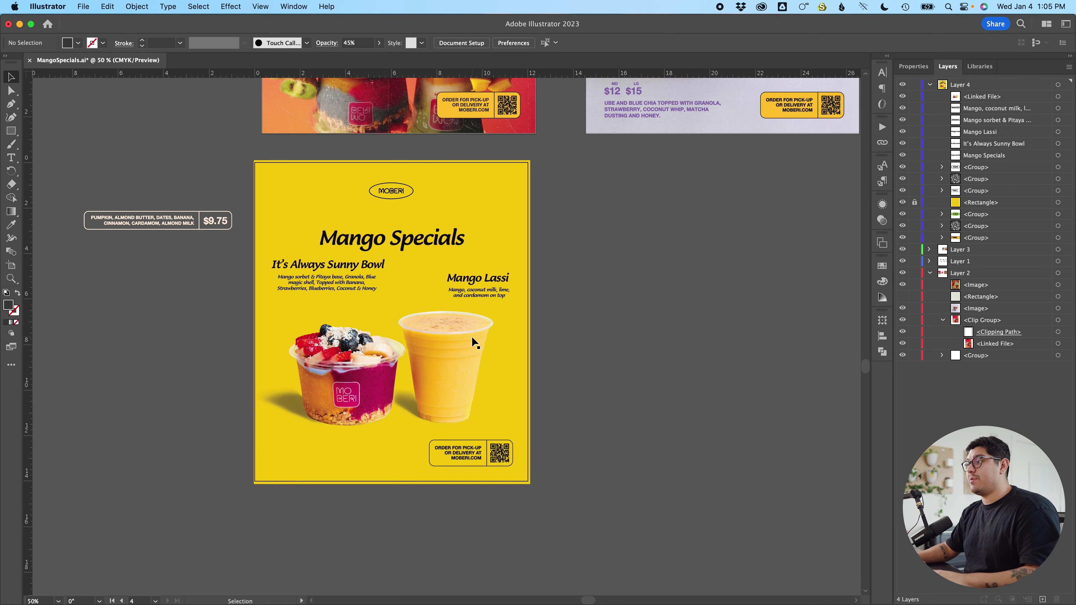
pyautogui.scroll(3, 471, 337)
pyautogui.press('super+minus')
pyautogui.click(439, 356)
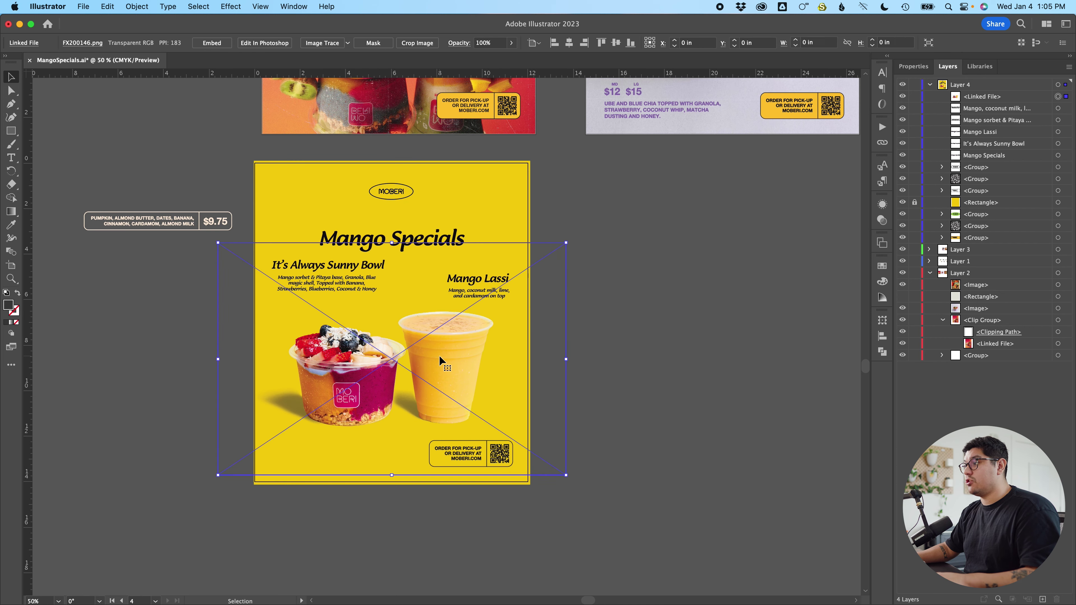
pyautogui.moveTo(570, 243); pyautogui.dragTo(580, 236)
pyautogui.click(669, 233)
# Place the linked cutout image directly above the locked yellow rectangle in Layer 4's stacking order and lock it.
pyautogui.click(501, 281)
pyautogui.moveTo(983, 97); pyautogui.dragTo(928, 197)
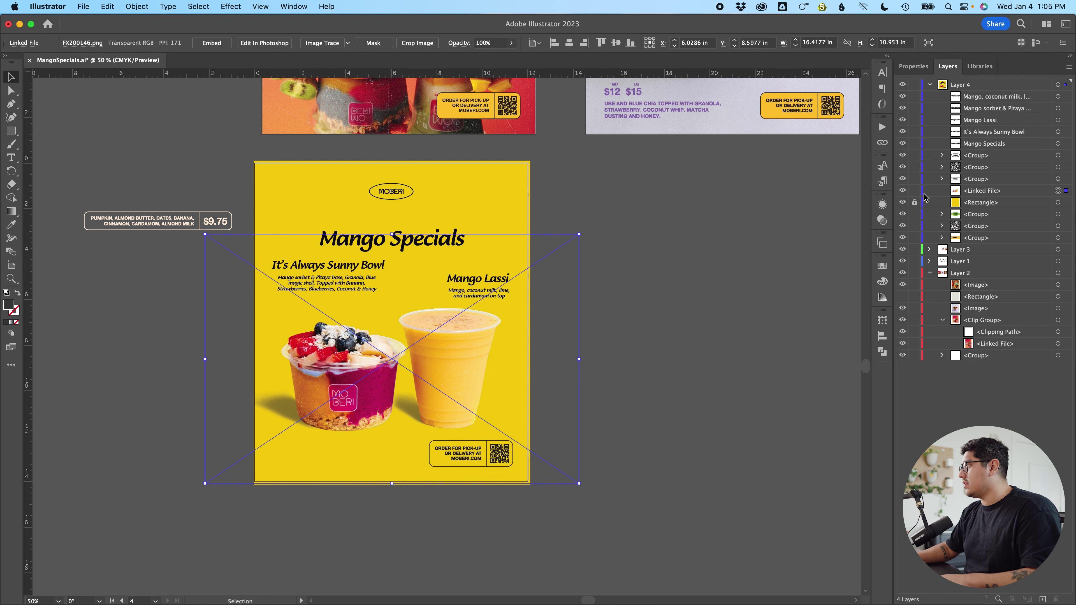
pyautogui.click(914, 191)
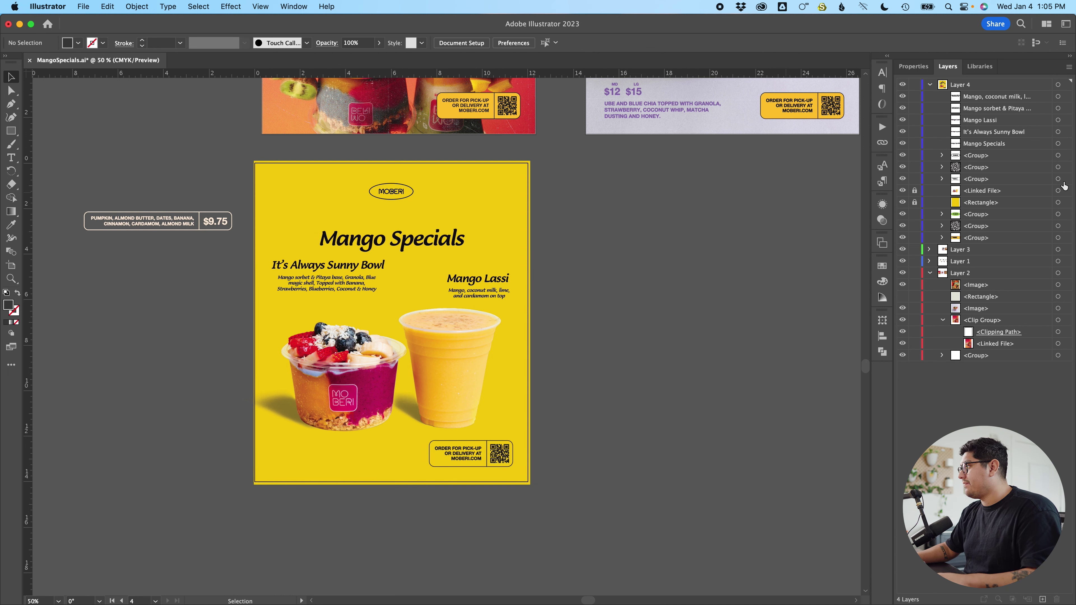
# Move the Mango Lassi heading and its description together so they sit centered above the drink.
pyautogui.scroll(1, 561, 286)
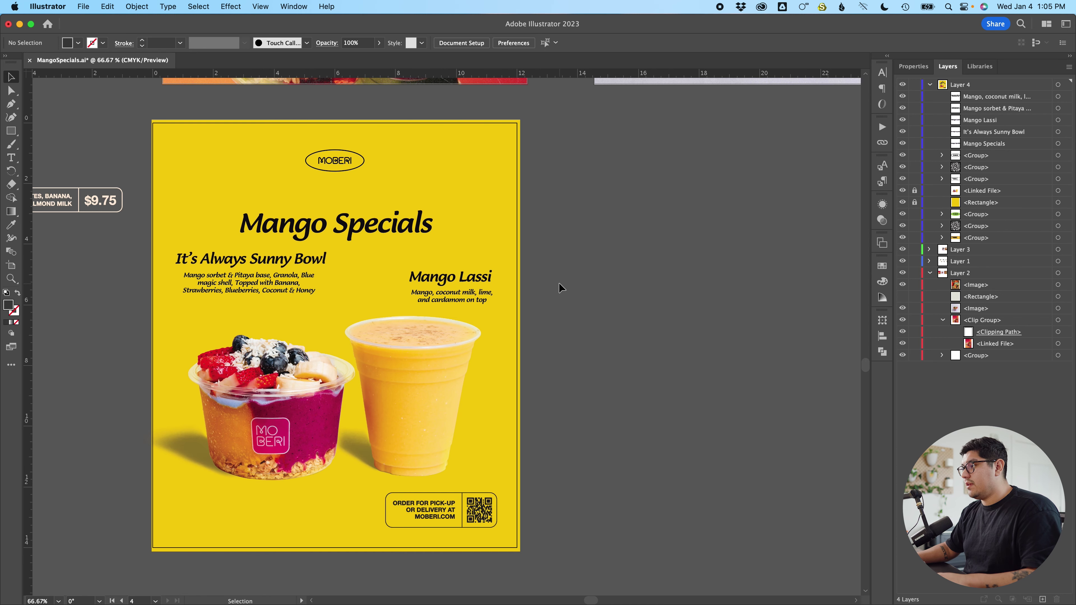
pyautogui.scroll(-1, 559, 287)
pyautogui.scroll(1, 505, 282)
pyautogui.click(502, 278)
pyautogui.keyDown('shift'); pyautogui.click(504, 297); pyautogui.keyUp('shift')
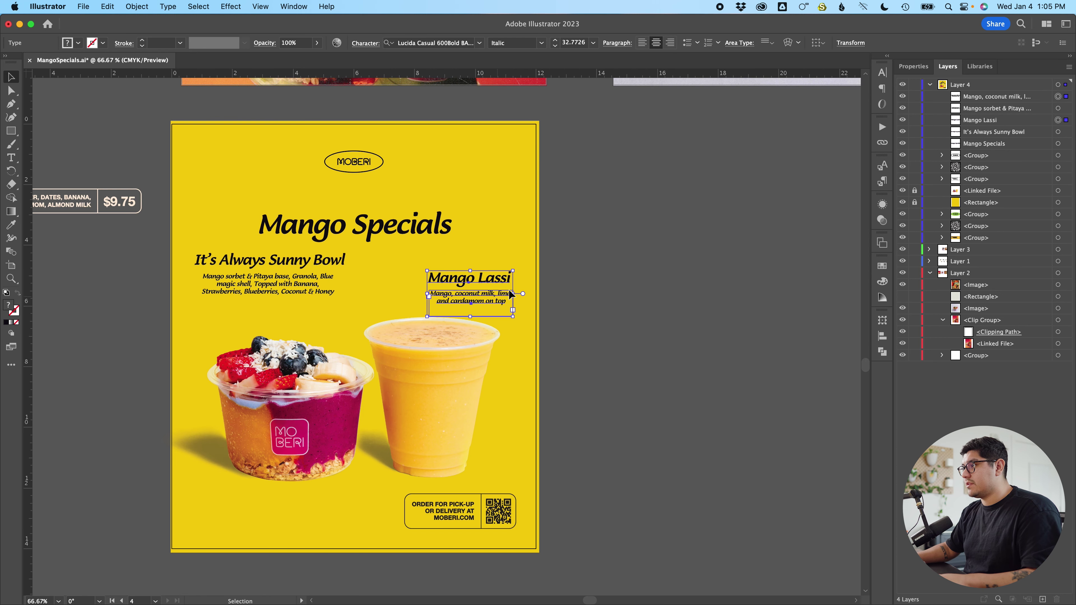
pyautogui.moveTo(499, 278); pyautogui.dragTo(460, 278)
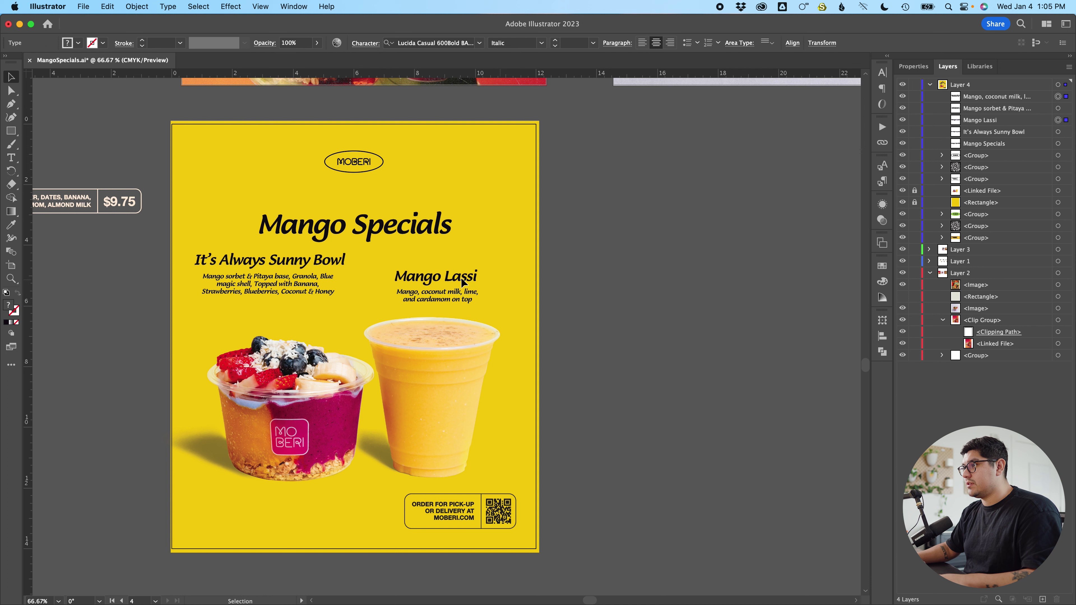
# Move the It's Always Sunny Bowl heading and description down above the bowl, and raise the Mango Specials title slightly.
pyautogui.click(283, 260)
pyautogui.keyDown('shift'); pyautogui.click(293, 285); pyautogui.keyUp('shift')
pyautogui.moveTo(317, 271); pyautogui.dragTo(326, 287)
pyautogui.moveTo(378, 238); pyautogui.dragTo(378, 223)
pyautogui.click(564, 245)
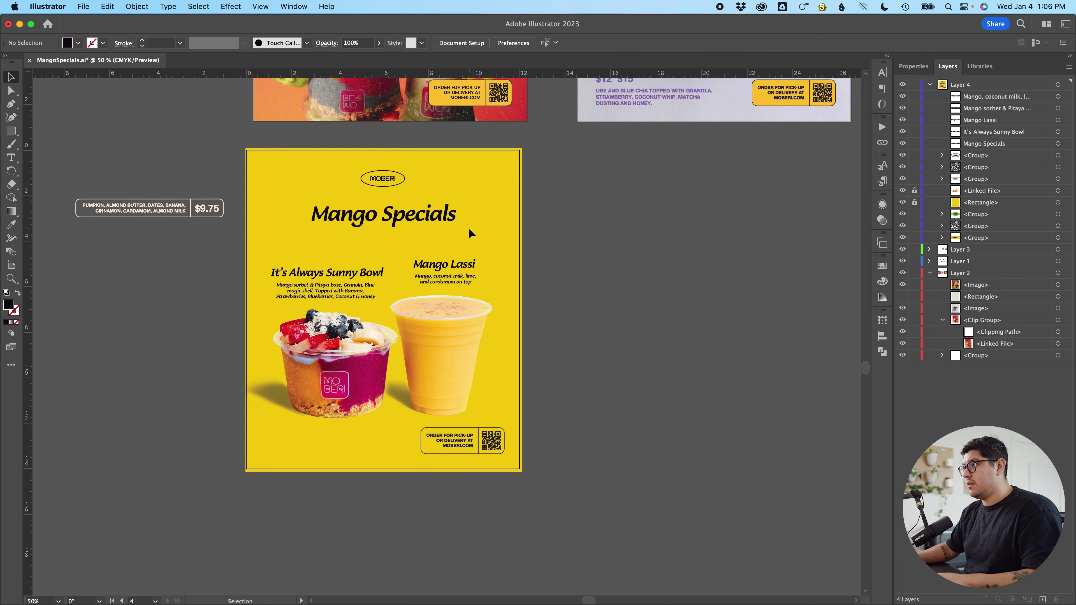
# Switch to the Moberi Mango Specials page in Notion, set its window beside the poster and examine the title-card and font references.
pyautogui.moveTo(417, 602)
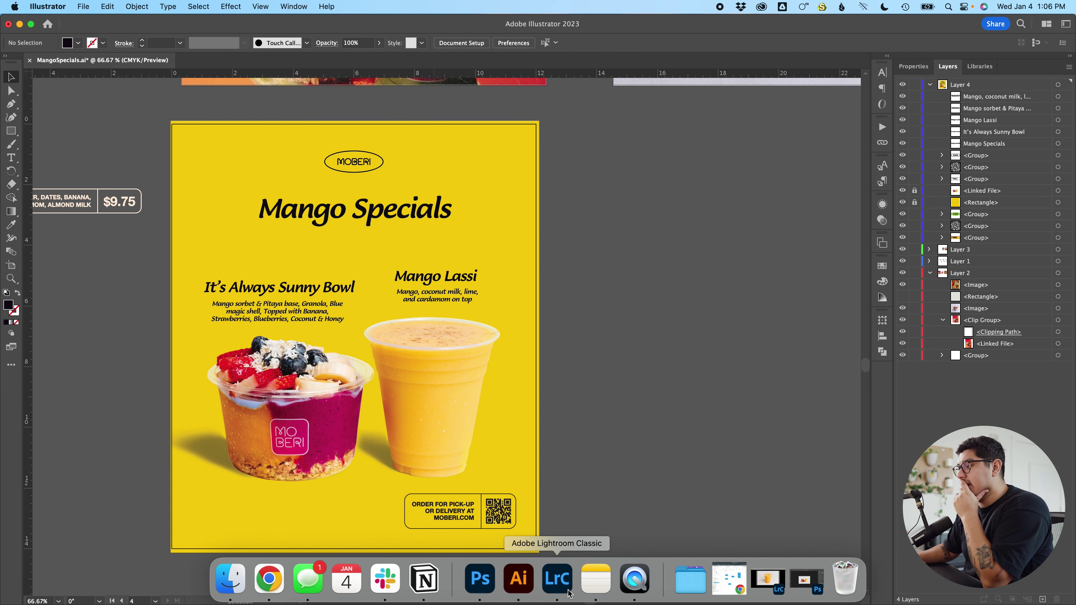
pyautogui.click(417, 584)
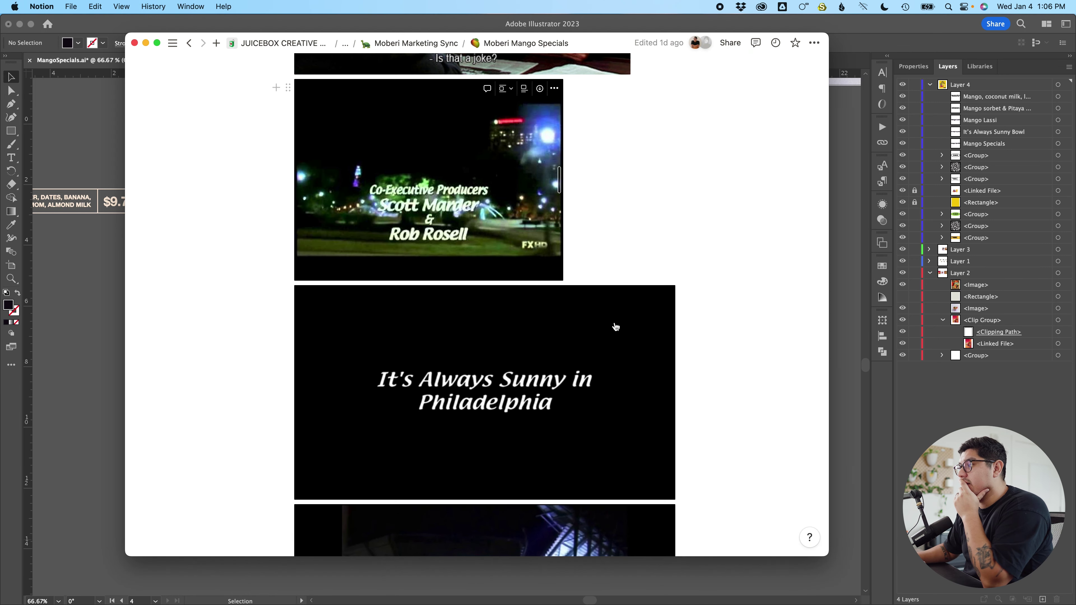
pyautogui.scroll(-5, 613, 324)
pyautogui.scroll(1, 624, 63)
pyautogui.moveTo(595, 42); pyautogui.dragTo(841, 3)
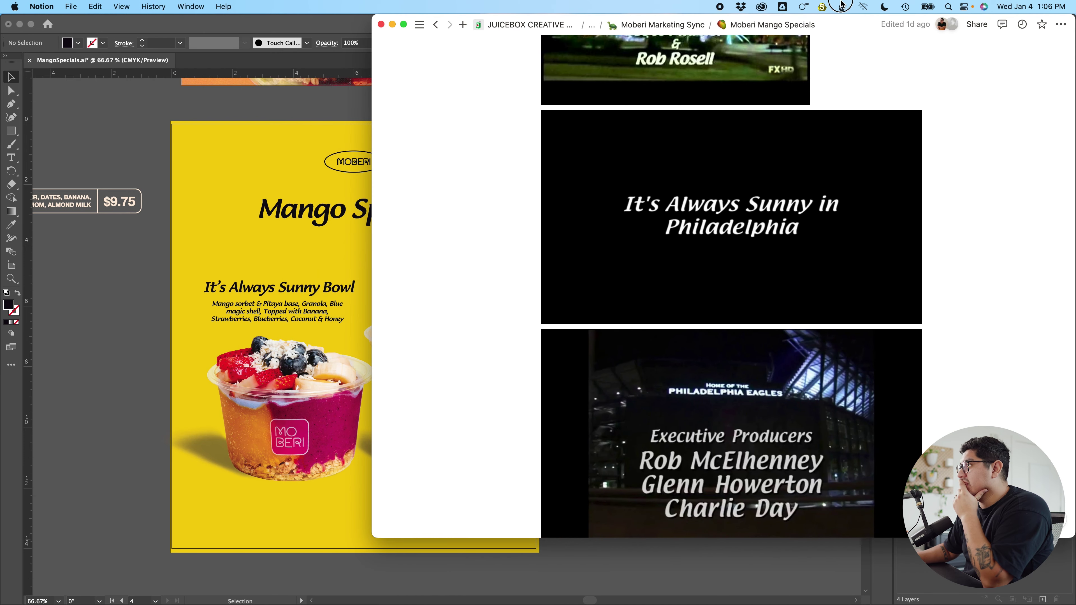
pyautogui.moveTo(371, 536)
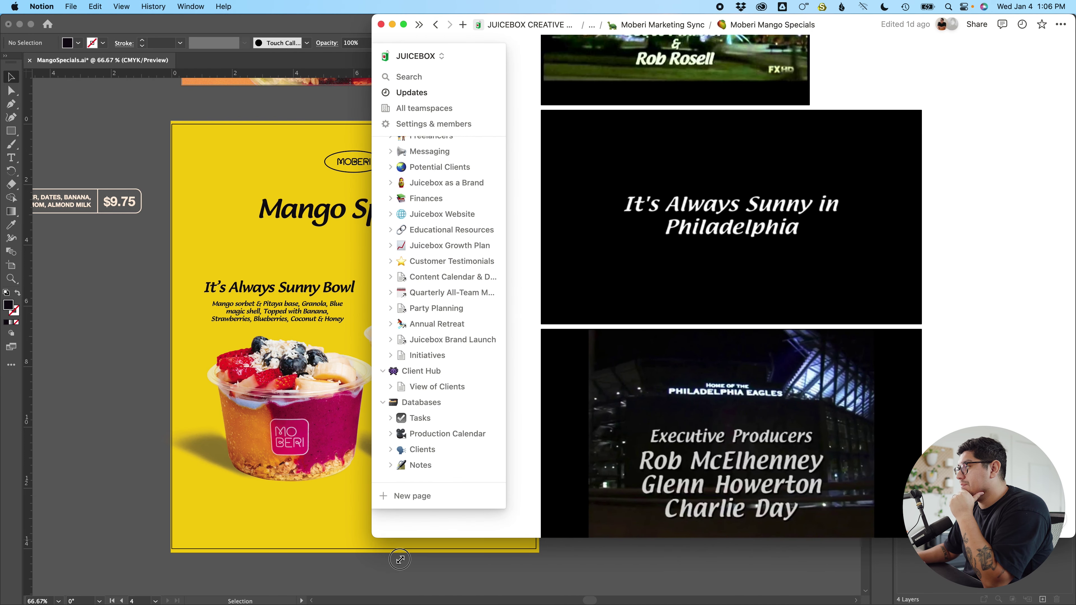
pyautogui.moveTo(399, 559); pyautogui.dragTo(501, 602)
pyautogui.scroll(-10, 890, 365)
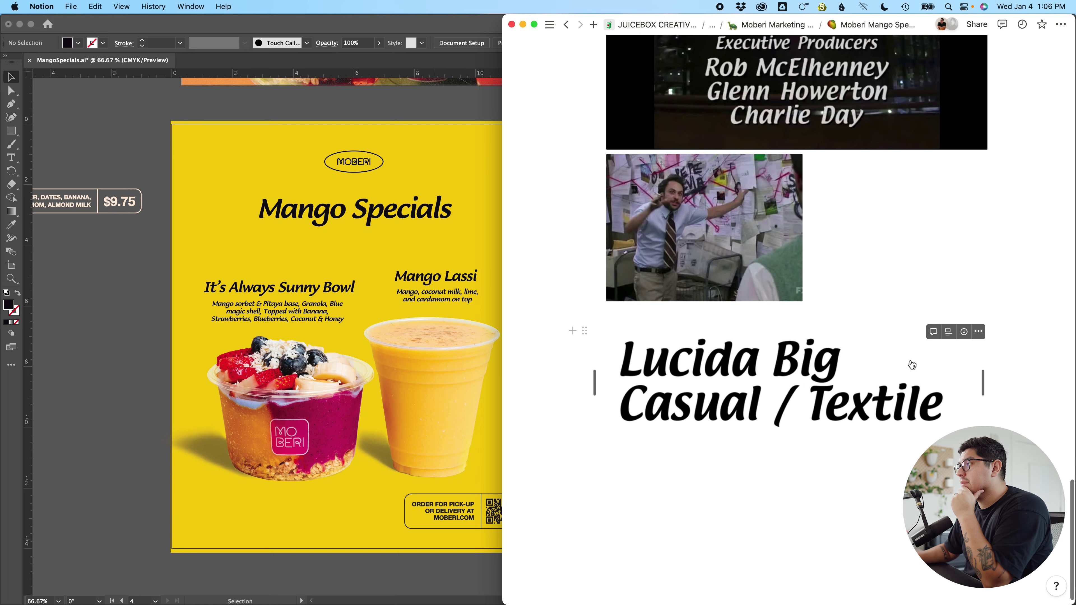
# Examine the credits, title cards and yellow It's Always Sunny artwork among the references on the Notion page.
pyautogui.scroll(15, 912, 365)
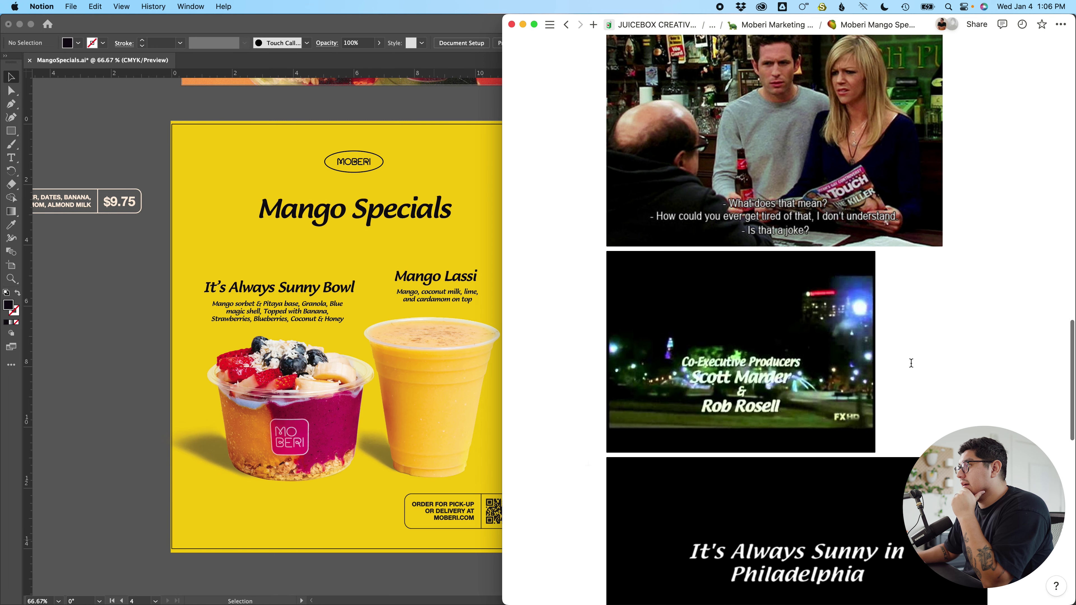
pyautogui.scroll(-3, 911, 363)
pyautogui.scroll(3, 911, 363)
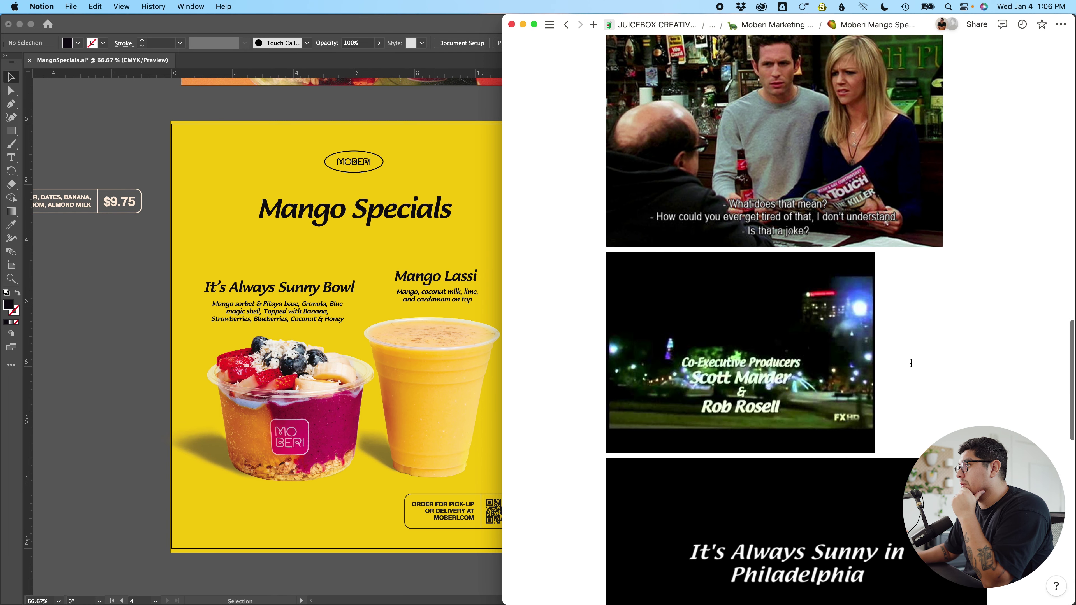
pyautogui.scroll(-10, 911, 363)
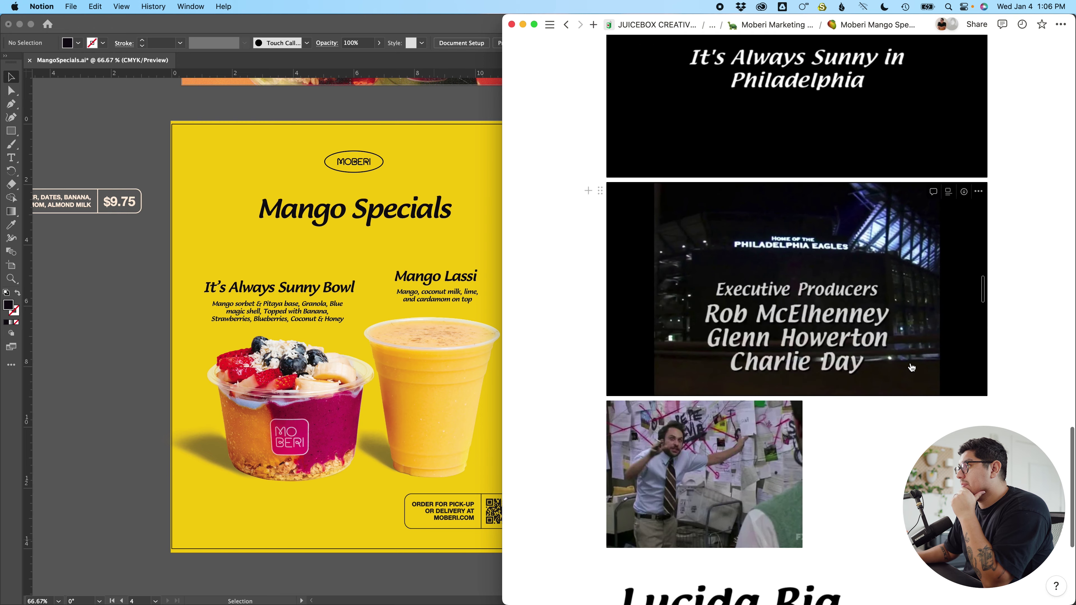
pyautogui.scroll(15, 911, 368)
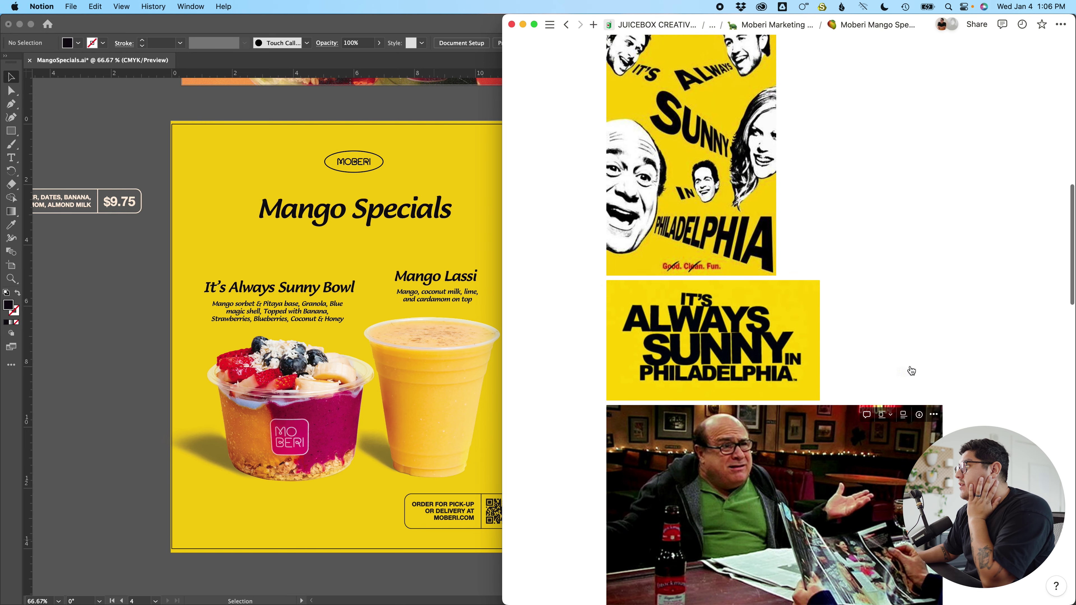
pyautogui.scroll(3, 865, 230)
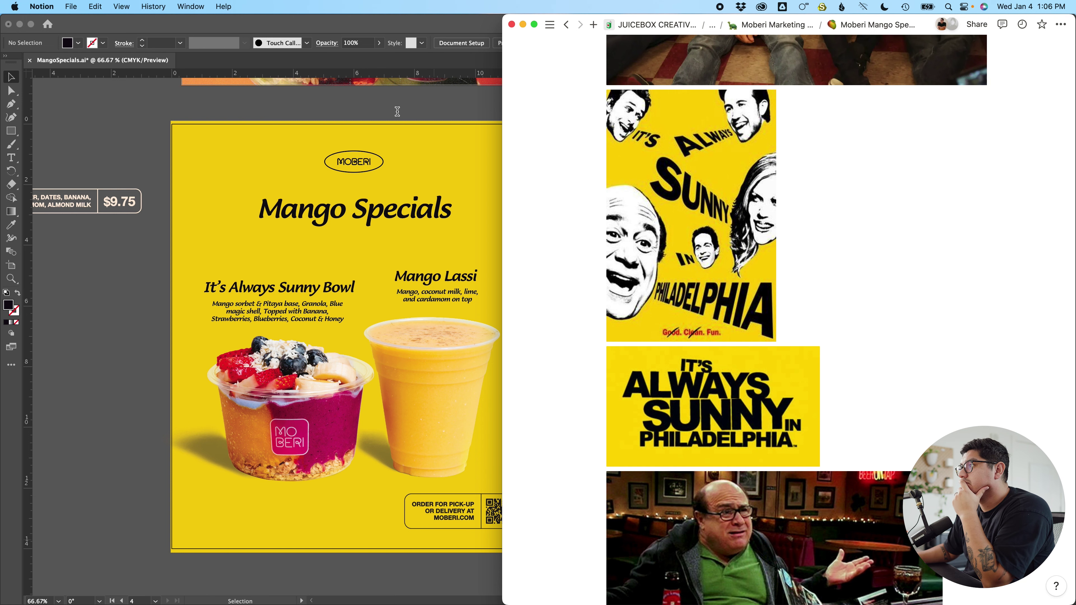
# Return to Illustrator, nudge the Mango Lassi heading and description slightly left, and shift the It's Always Sunny Bowl text slightly right.
pyautogui.click(399, 94)
pyautogui.click(468, 279)
pyautogui.keyDown('shift'); pyautogui.click(468, 296); pyautogui.keyUp('shift')
pyautogui.moveTo(465, 279); pyautogui.dragTo(460, 279)
pyautogui.click(329, 288)
pyautogui.keyDown('shift'); pyautogui.click(323, 312); pyautogui.keyUp('shift')
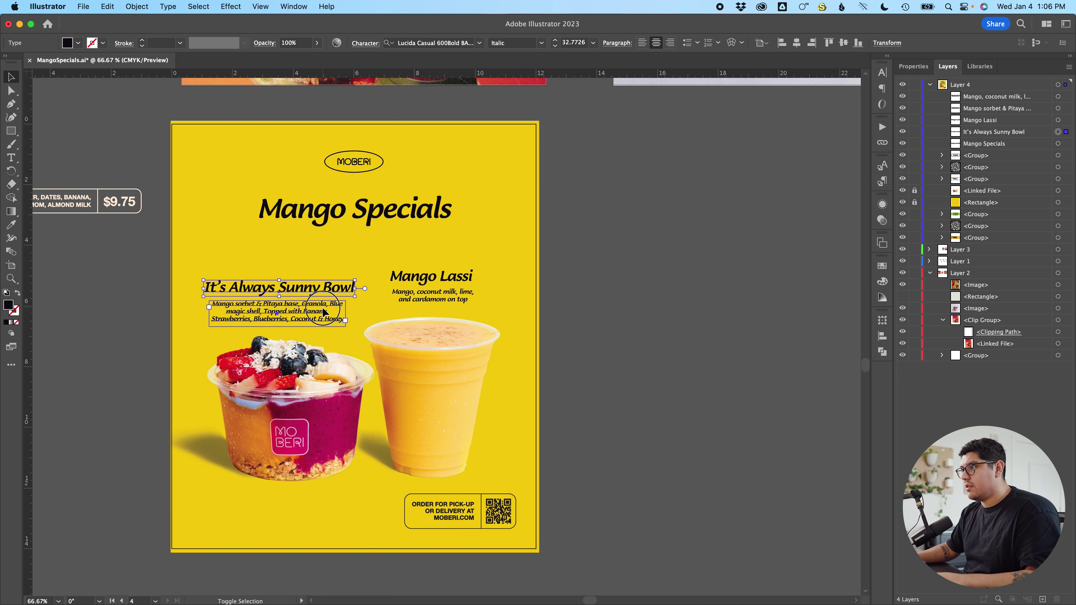
pyautogui.moveTo(329, 292); pyautogui.dragTo(334, 292)
# Enlarge the Mango Specials title to about 66 pt, keeping it centered below the logo.
pyautogui.click(415, 221)
pyautogui.scroll(3, 415, 221)
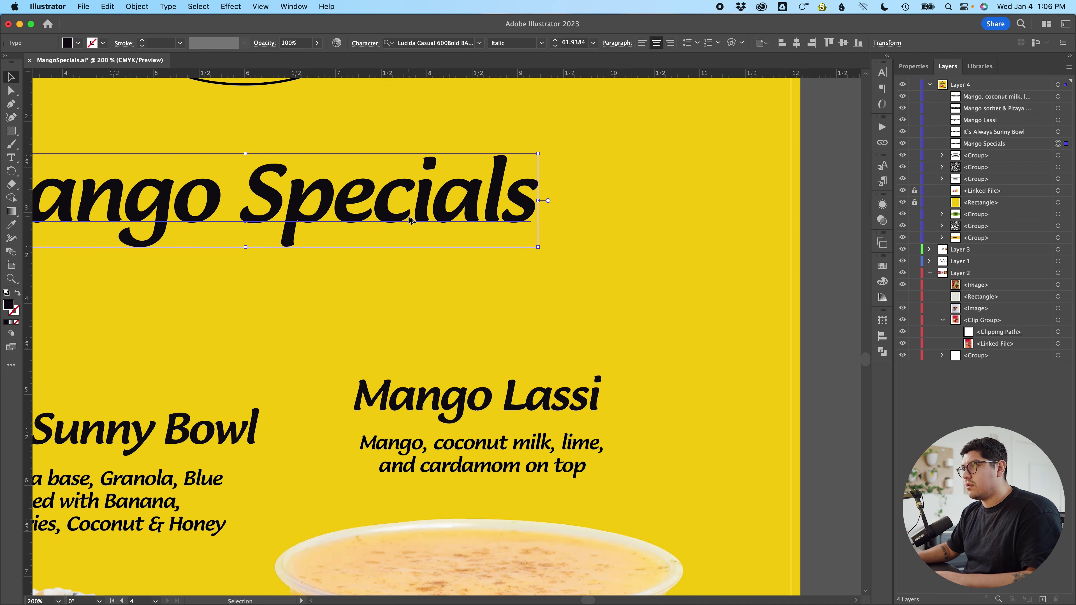
pyautogui.scroll(-3, 410, 219)
pyautogui.scroll(-1, 410, 220)
pyautogui.moveTo(406, 215); pyautogui.dragTo(457, 184)
pyautogui.click(588, 199)
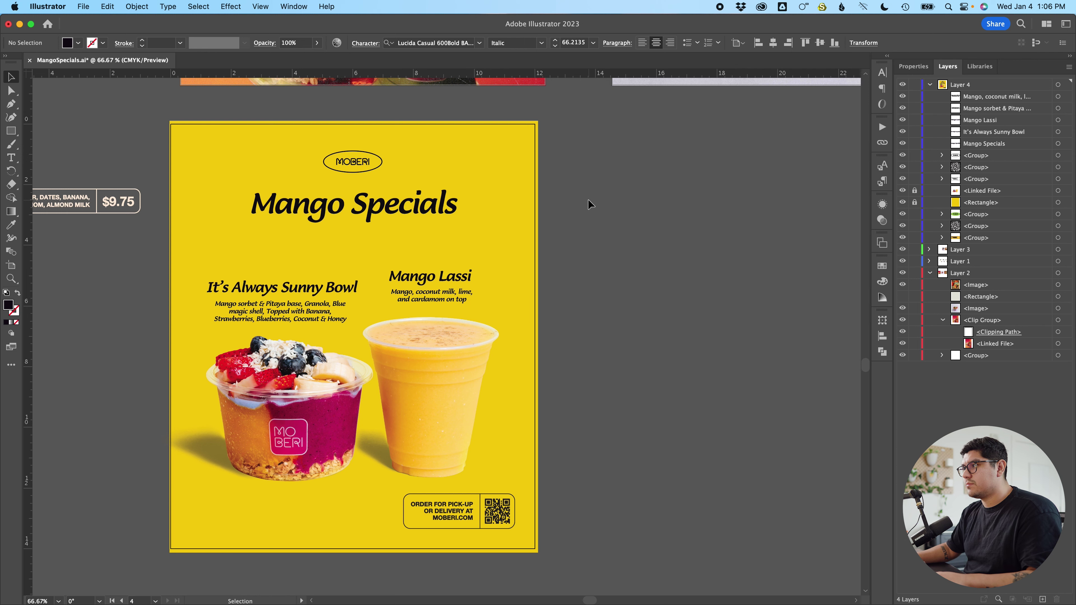
pyautogui.scroll(-2, 563, 222)
pyautogui.scroll(2, 562, 222)
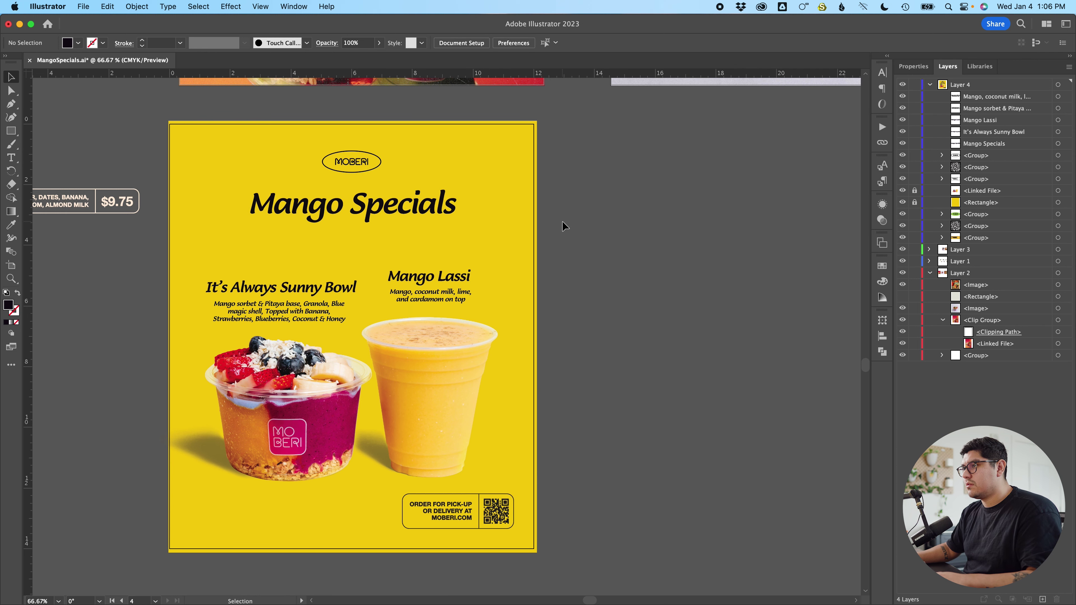
# Copy the NEW MANGO BASE starburst badge from the Summer Specials poster and paste it in place into the Mango Specials poster's Layer 4.
pyautogui.scroll(8, 562, 221)
pyautogui.hscroll(4, 563, 221)
pyautogui.hscroll(-4, 563, 221)
pyautogui.scroll(3, 249, 268)
pyautogui.click(312, 270)
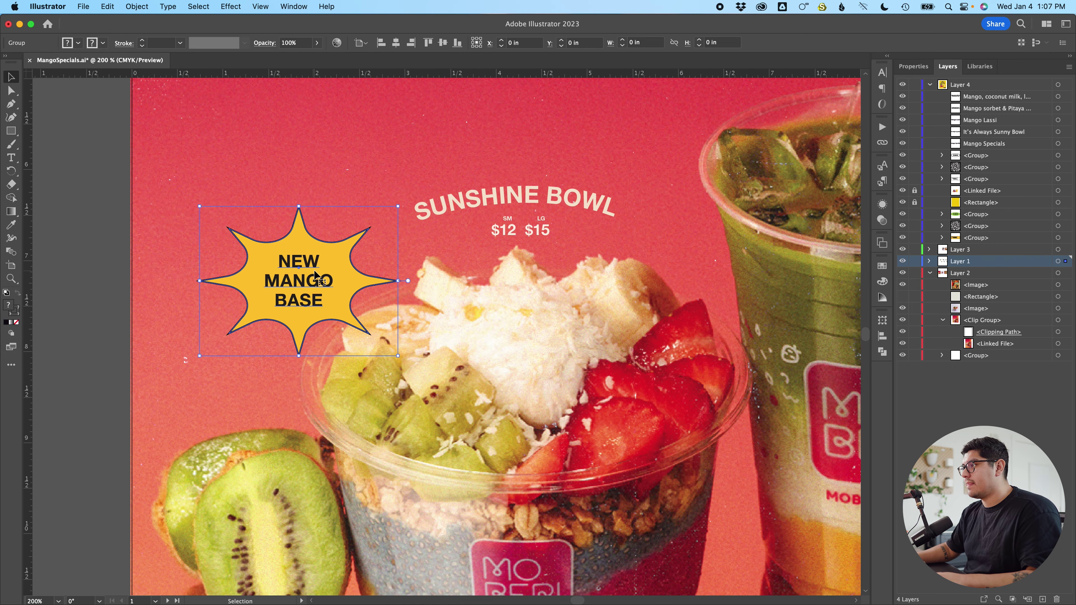
pyautogui.scroll(-6, 341, 262)
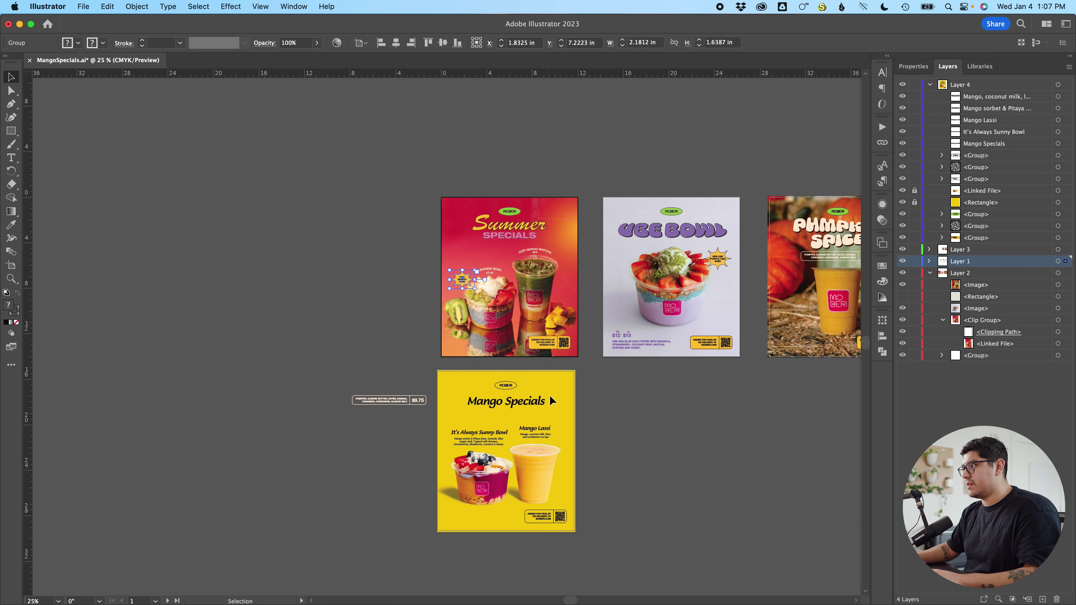
pyautogui.click(634, 401)
pyautogui.scroll(6, 556, 406)
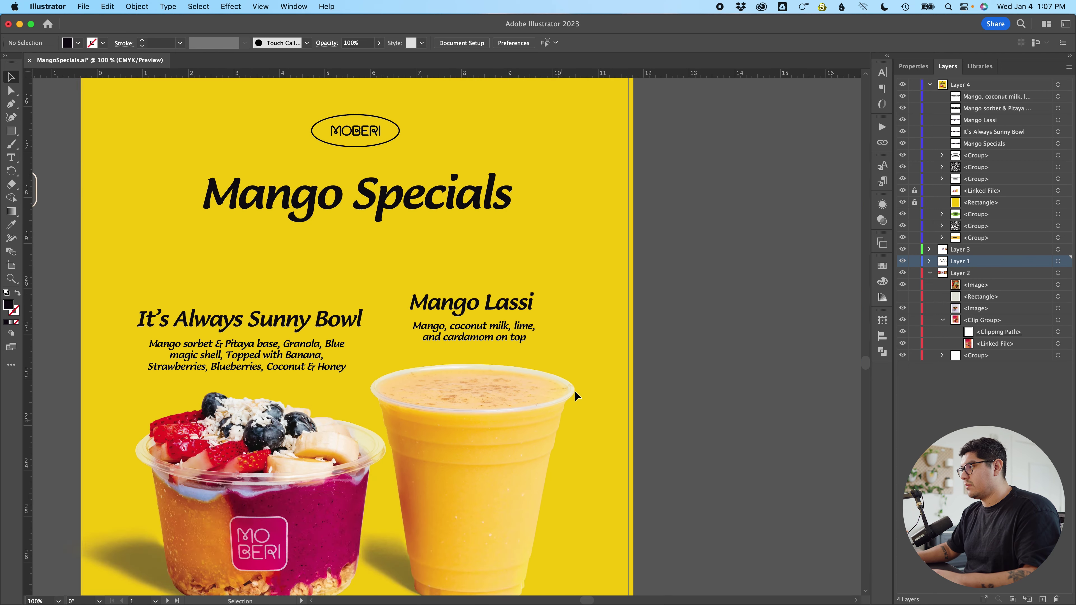
pyautogui.scroll(-1, 574, 390)
pyautogui.click(481, 348)
pyautogui.moveTo(475, 345); pyautogui.dragTo(598, 285)
pyautogui.press('super+z')
pyautogui.click(560, 324)
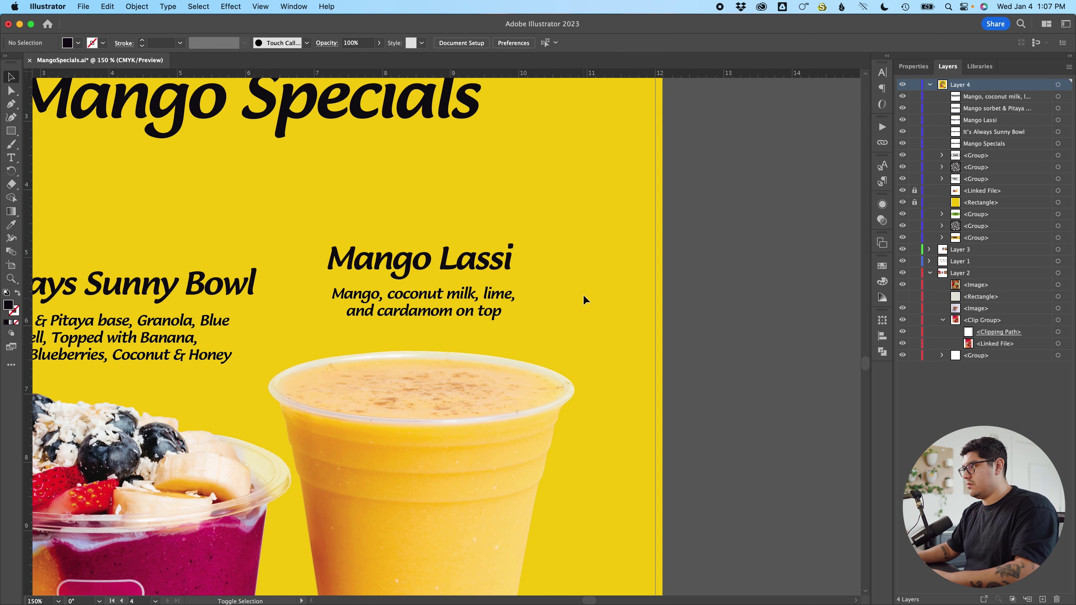
pyautogui.click(488, 268)
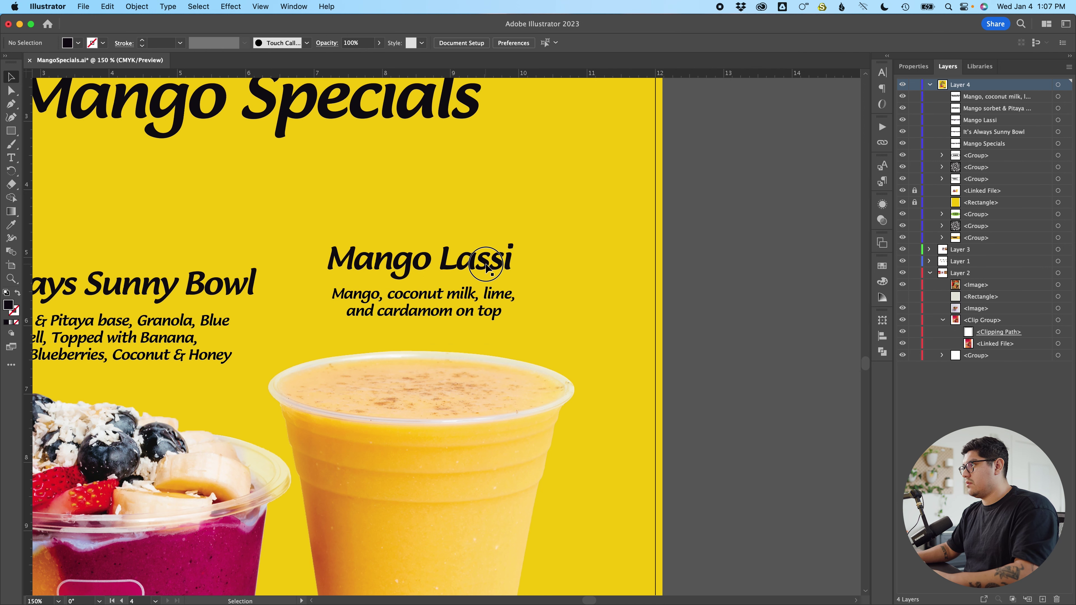
pyautogui.press('super+z')
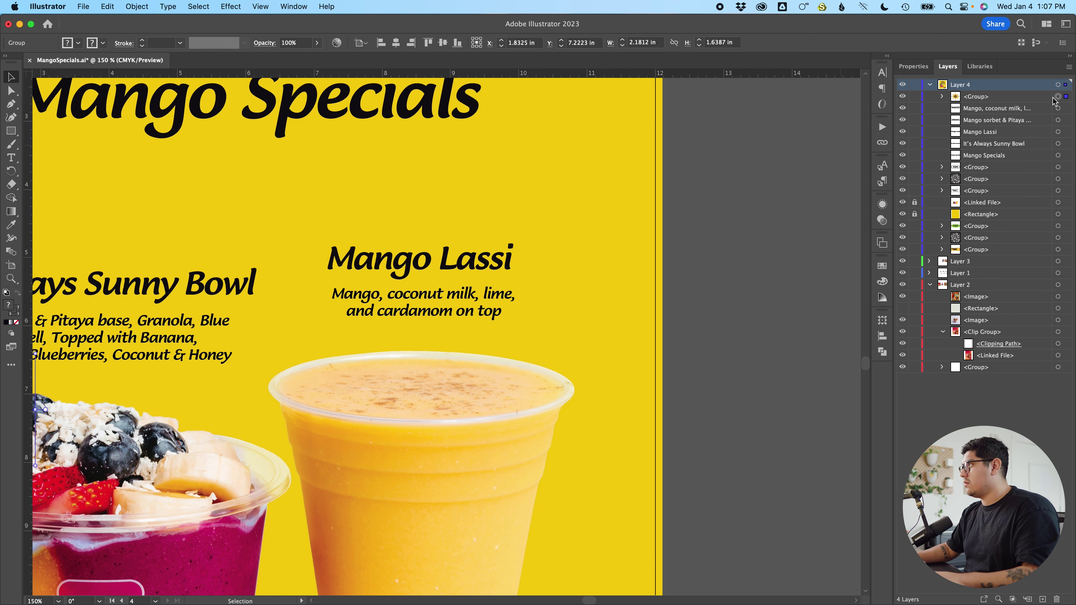
# Move the pasted starburst badge to the upper right of the Mango Lassi heading, near the poster's right edge.
pyautogui.scroll(-4, 378, 309)
pyautogui.moveTo(301, 102); pyautogui.dragTo(430, 280)
pyautogui.press('super+z')
pyautogui.moveTo(290, 330); pyautogui.dragTo(419, 283)
pyautogui.scroll(3, 420, 284)
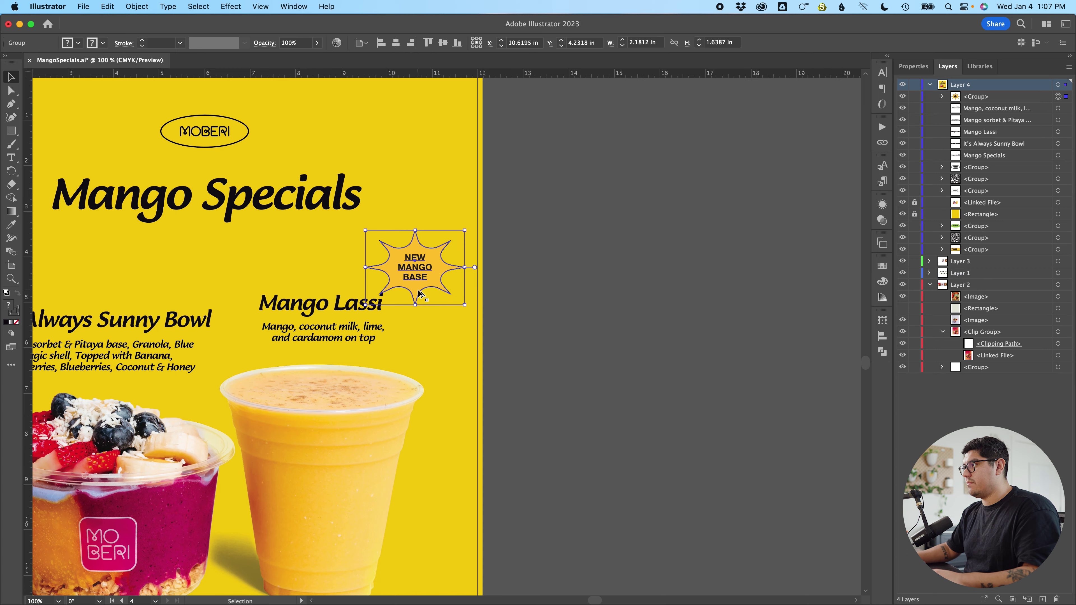
pyautogui.scroll(3, 419, 292)
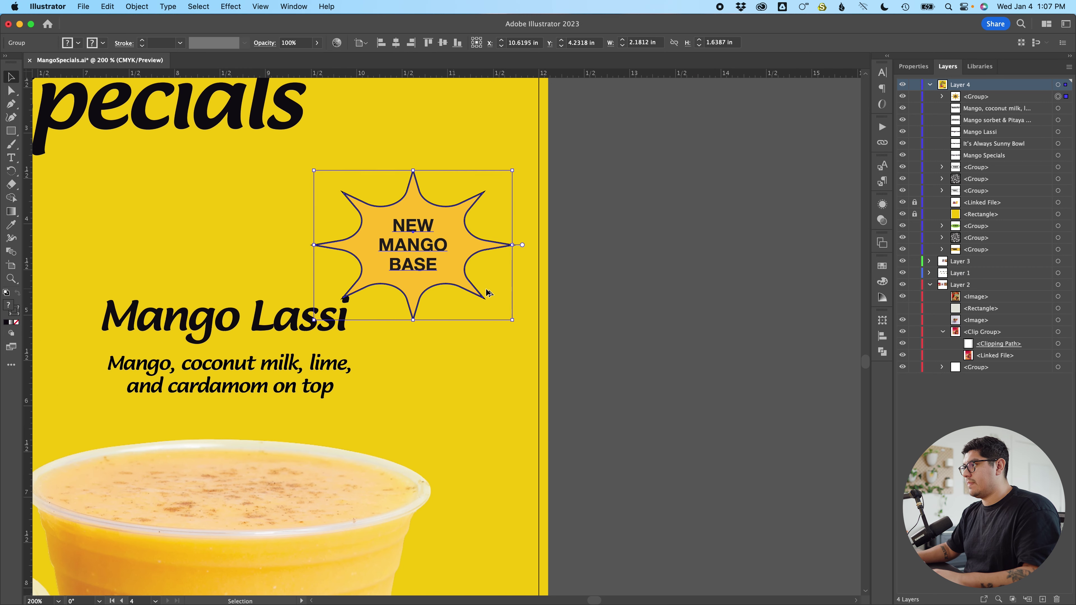
# Delete the filled path from the starburst group so only the outline and text remain.
pyautogui.click(942, 97)
pyautogui.click(1057, 132)
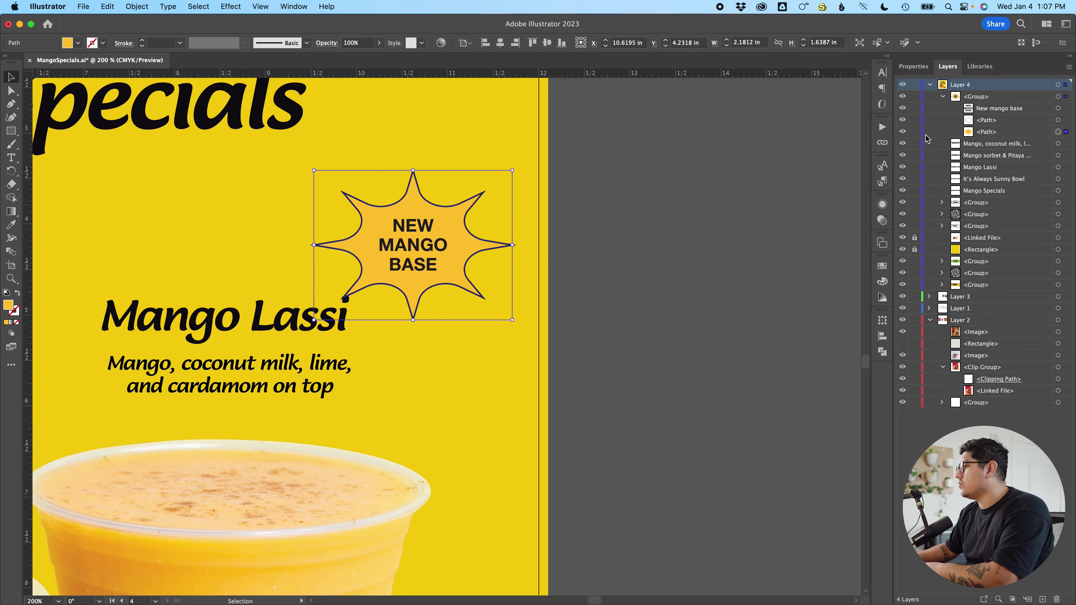
pyautogui.press('BackSpace')
# Isolate the starburst group and replace its NEW MANGO BASE text with VEGAN.
pyautogui.doubleClick(404, 252)
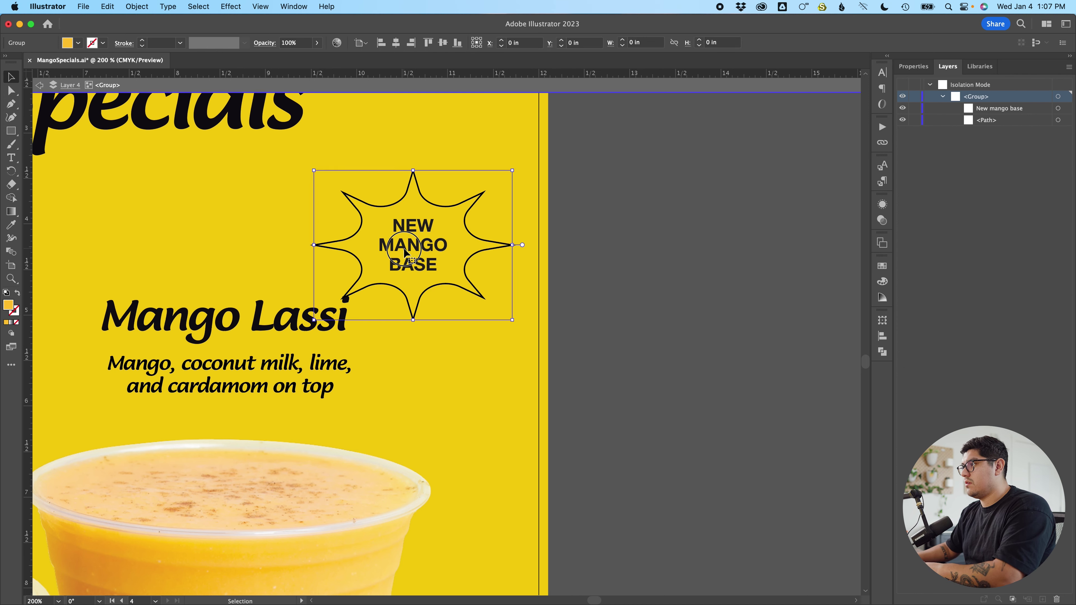
pyautogui.click(408, 247)
pyautogui.doubleClick(411, 244)
pyautogui.press('super+a')
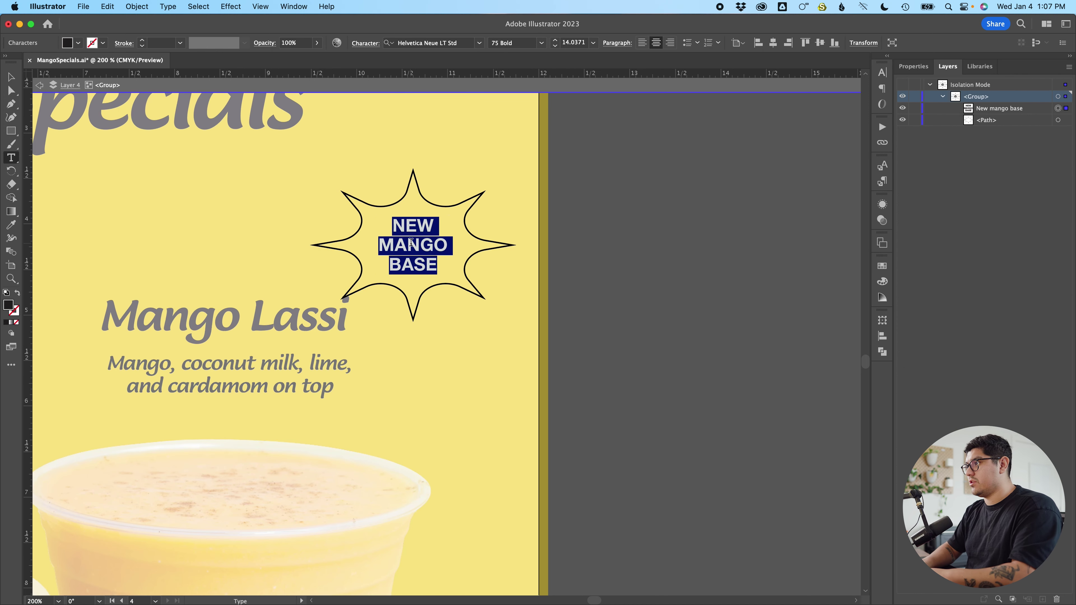
pyautogui.write('VEGAN')
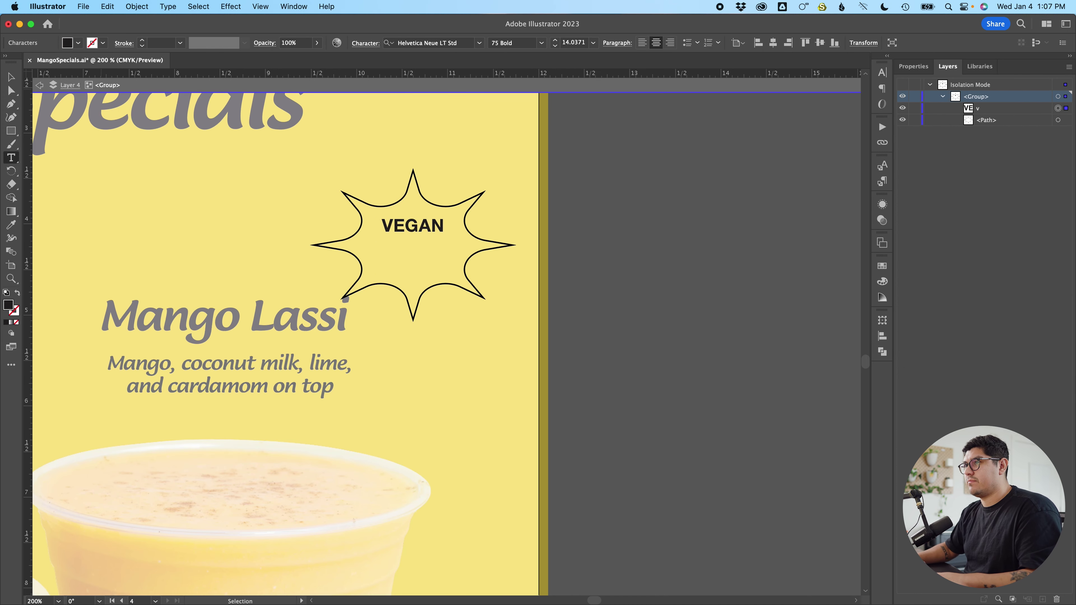
pyautogui.click(5, 79)
# Shrink the starburst outline to about 1.45 × 1.09 in and align it centered around the VEGAN text.
pyautogui.click(466, 209)
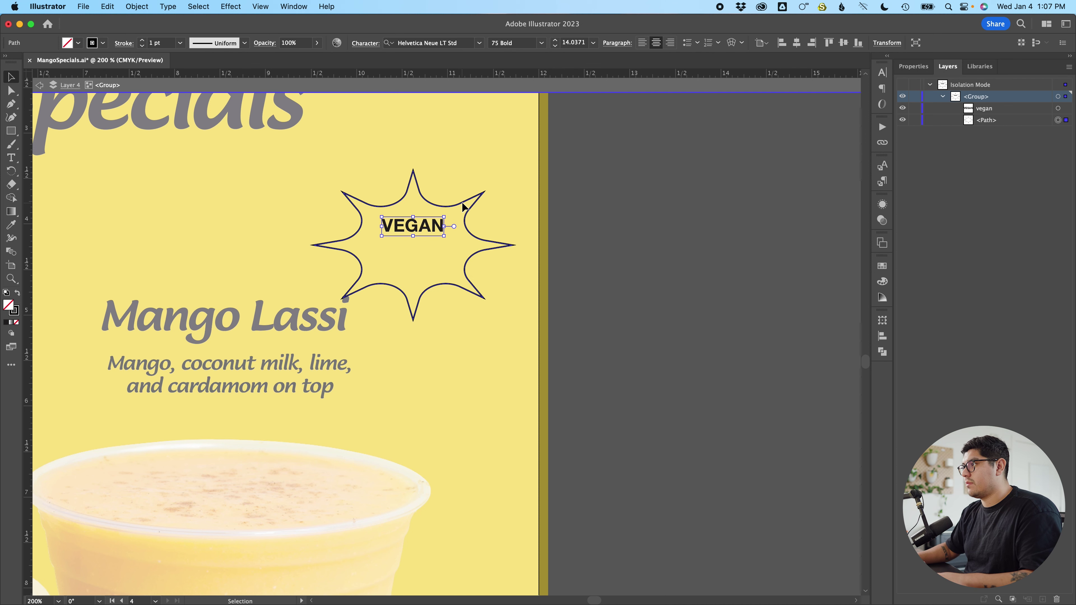
pyautogui.moveTo(511, 172); pyautogui.dragTo(480, 196)
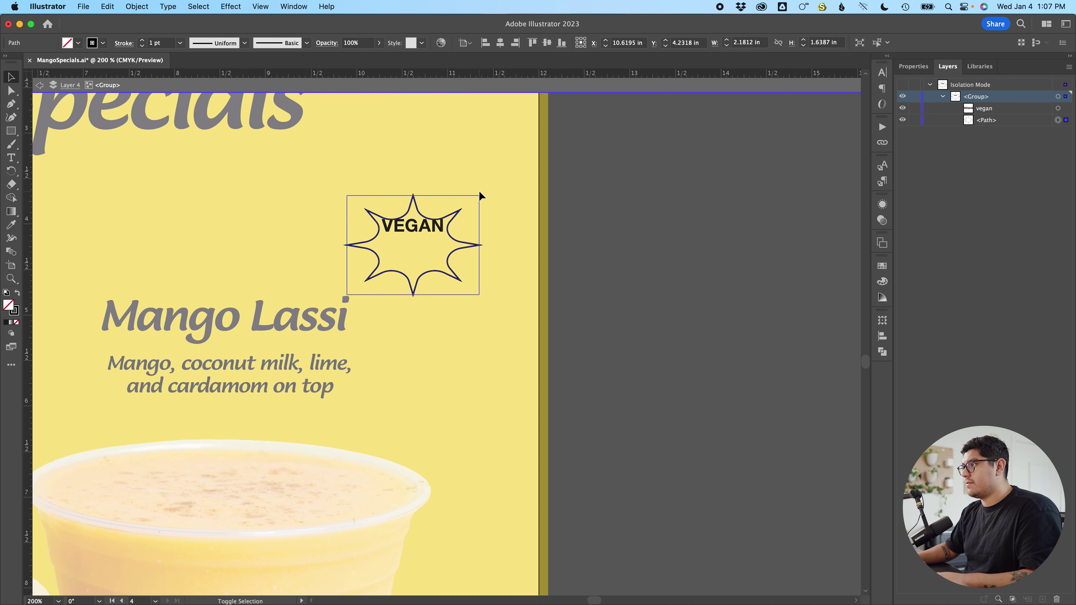
pyautogui.moveTo(465, 246); pyautogui.dragTo(465, 229)
pyautogui.press('super+a')
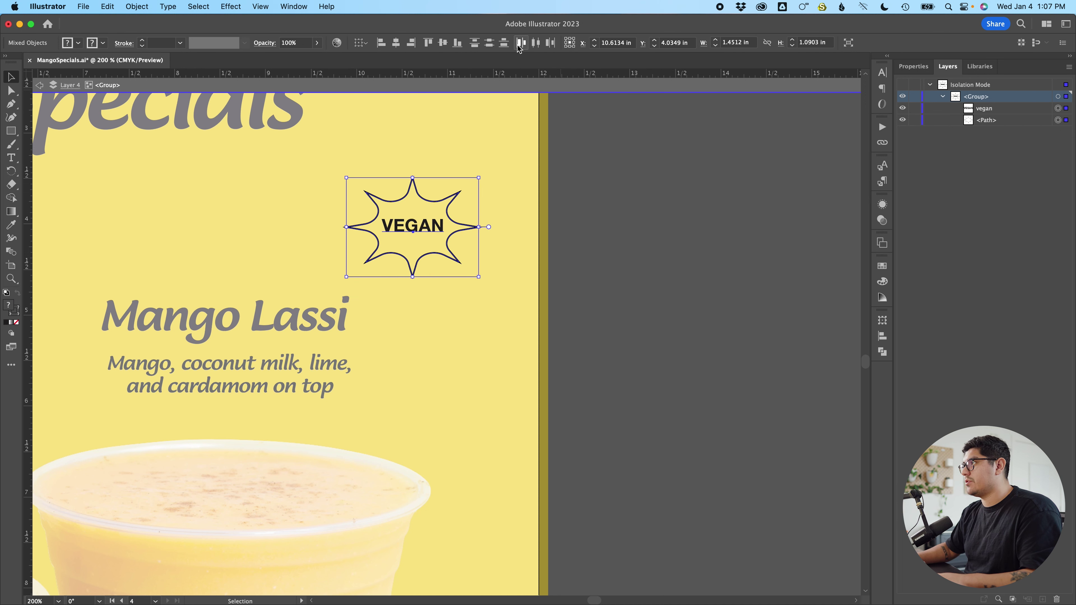
pyautogui.click(442, 43)
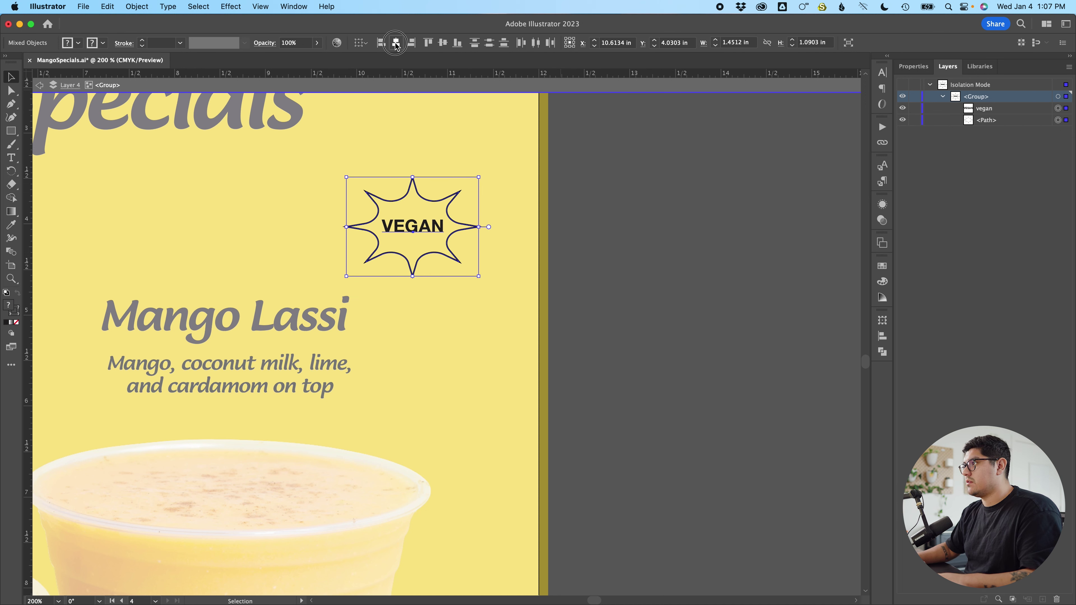
pyautogui.click(449, 241)
pyautogui.click(446, 231)
pyautogui.keyDown('shift'); pyautogui.click(478, 228); pyautogui.keyUp('shift')
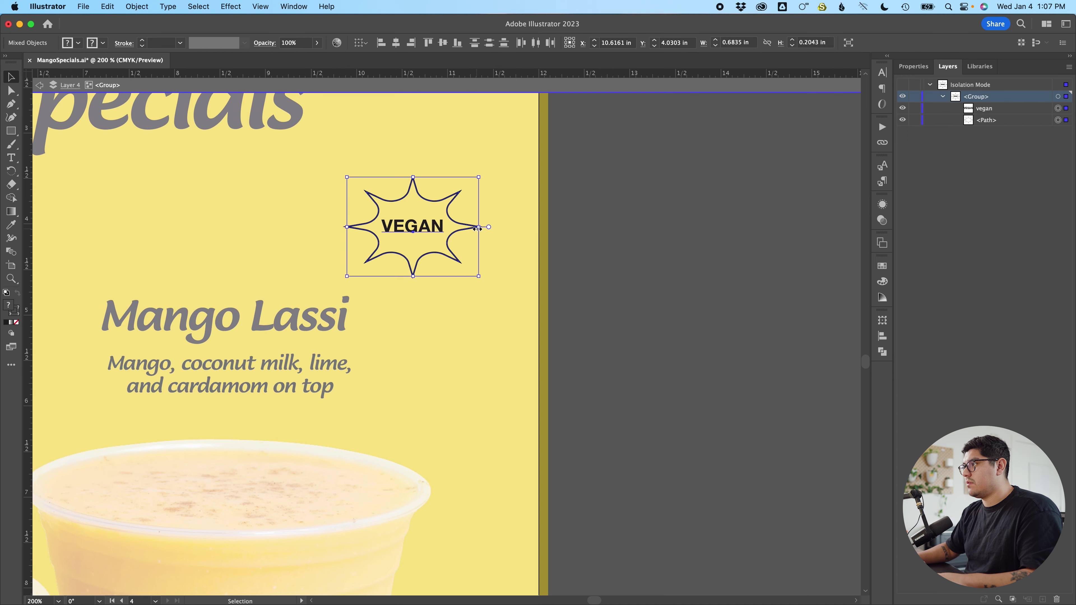
# Exit group isolation and move the VEGAN badge down until it sits to the right of the Mango Lassi description.
pyautogui.moveTo(472, 228); pyautogui.dragTo(475, 263)
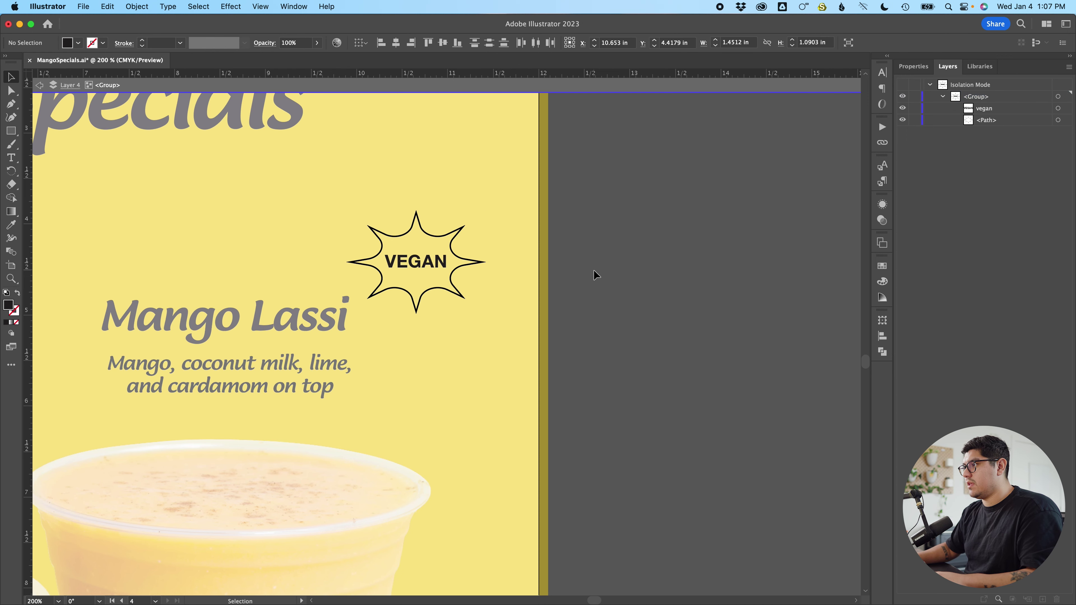
pyautogui.doubleClick(592, 270)
pyautogui.scroll(-1, 528, 285)
pyautogui.scroll(-5, 527, 284)
pyautogui.scroll(1, 528, 283)
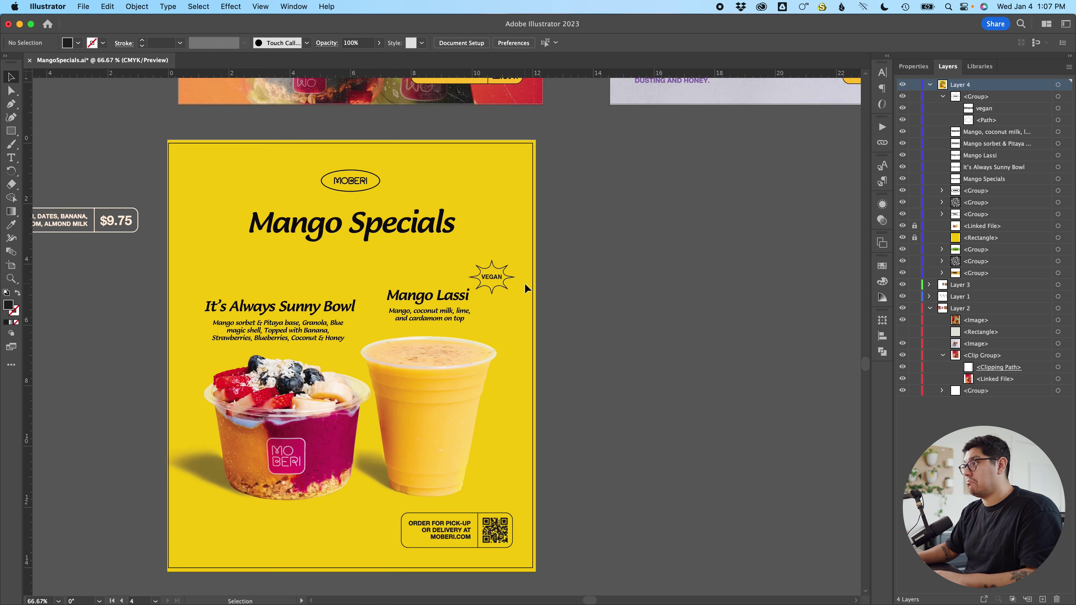
pyautogui.scroll(3, 525, 284)
pyautogui.click(460, 274)
pyautogui.click(623, 295)
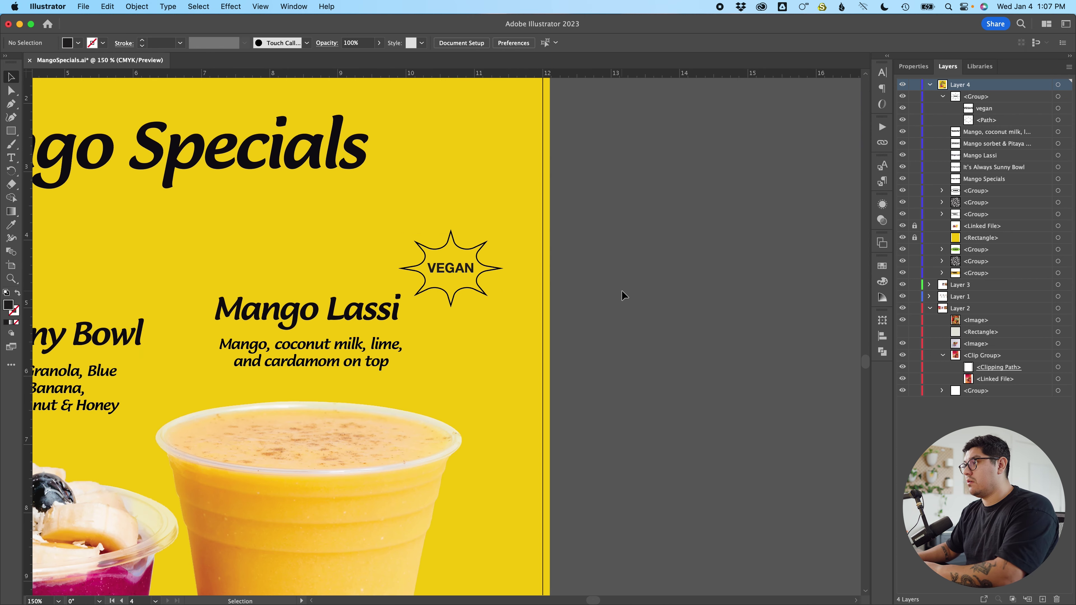
pyautogui.scroll(-5, 539, 313)
pyautogui.scroll(3, 538, 313)
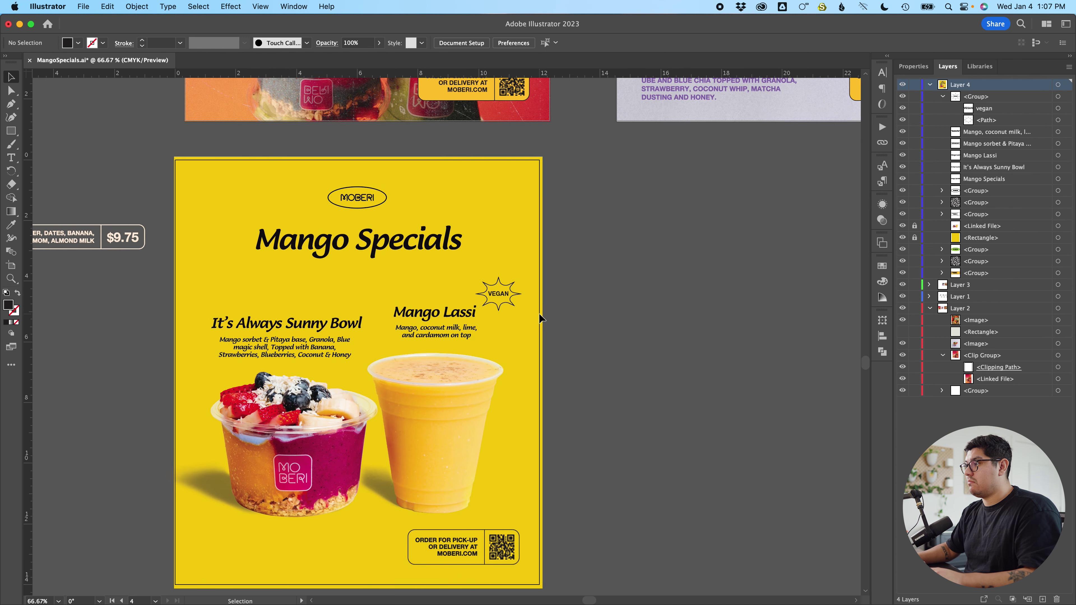
pyautogui.moveTo(501, 298); pyautogui.dragTo(507, 326)
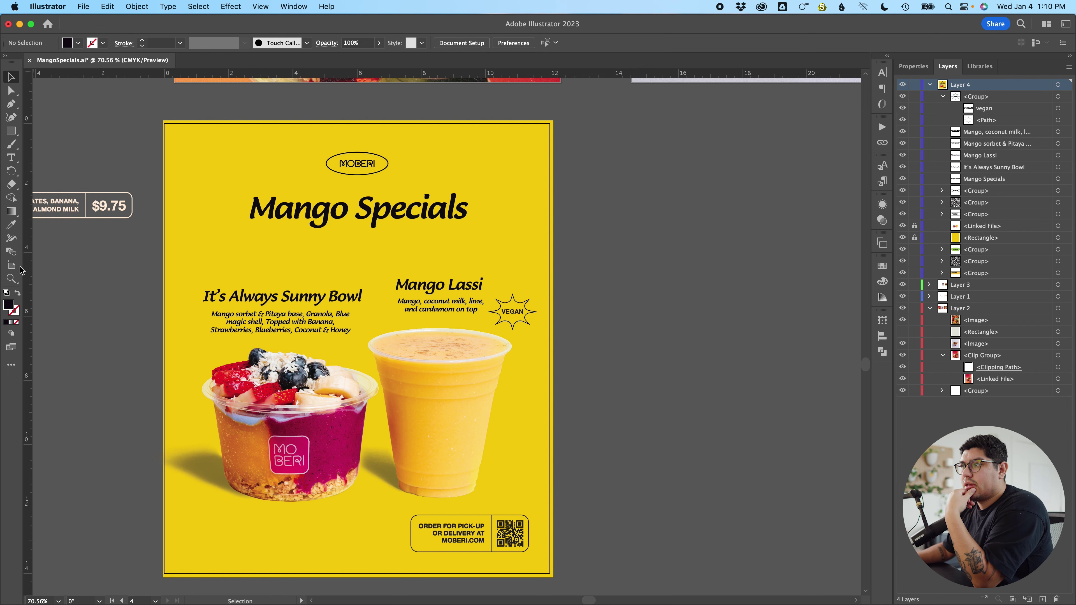
pyautogui.click(12, 267)
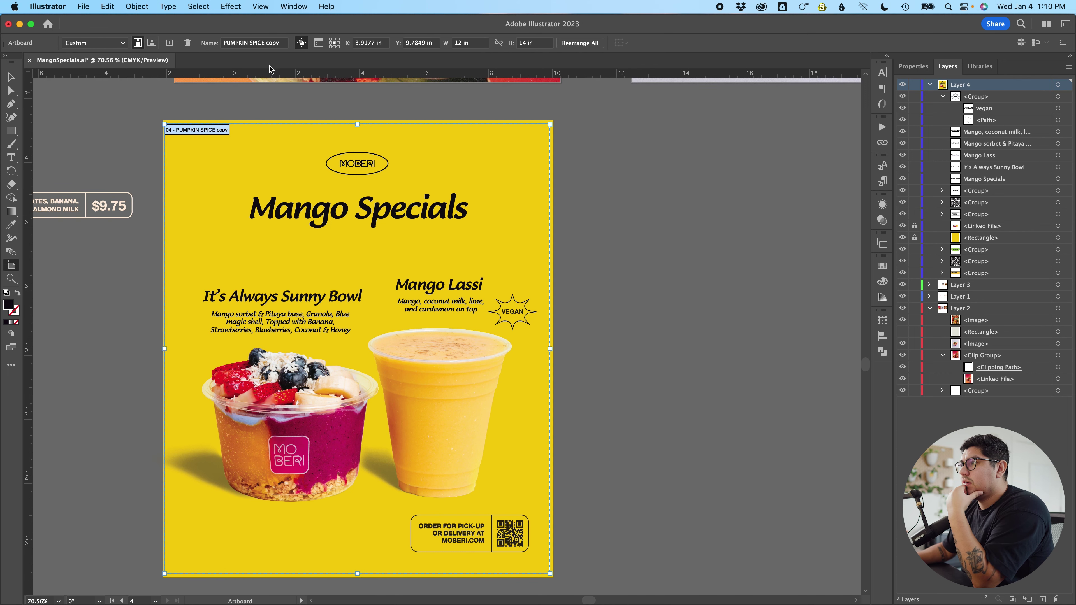
pyautogui.press('Escape')
pyautogui.click(716, 342)
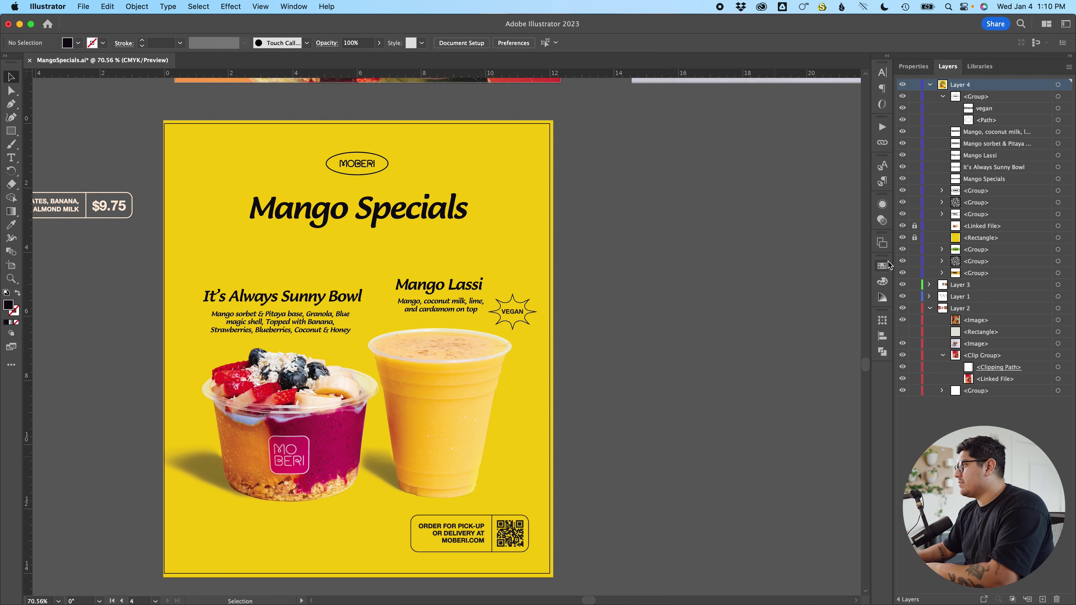
# Apply a Regular Grain texture at intensity 4 to a front copy of the yellow background rectangle and restack it beneath the linked product image.
pyautogui.click(1058, 237)
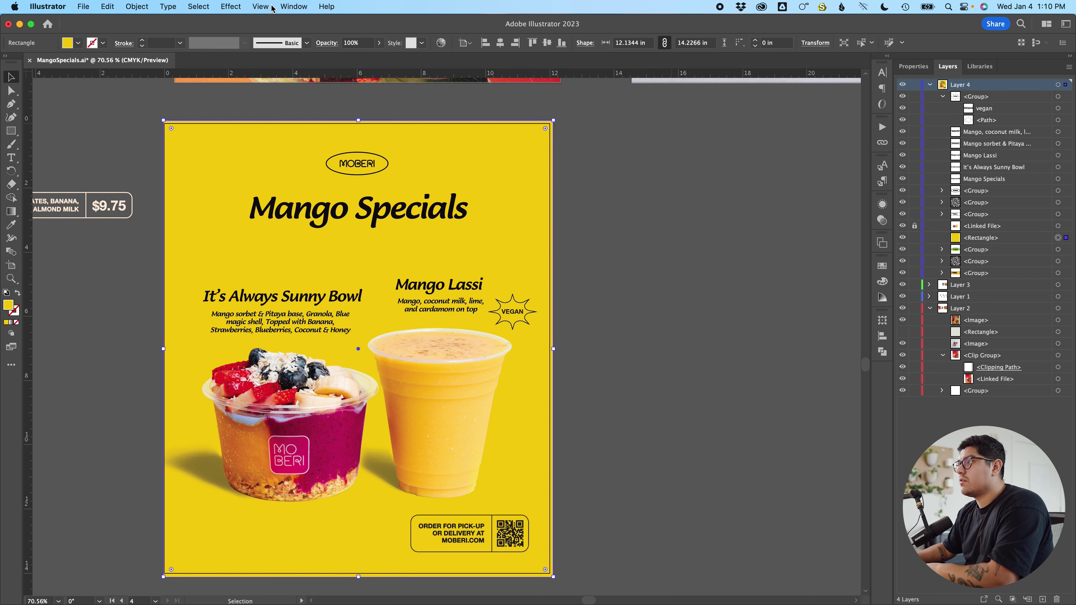
pyautogui.click(231, 6)
pyautogui.moveTo(259, 186)
pyautogui.press('shift+super+bracketright')
pyautogui.moveTo(273, 329)
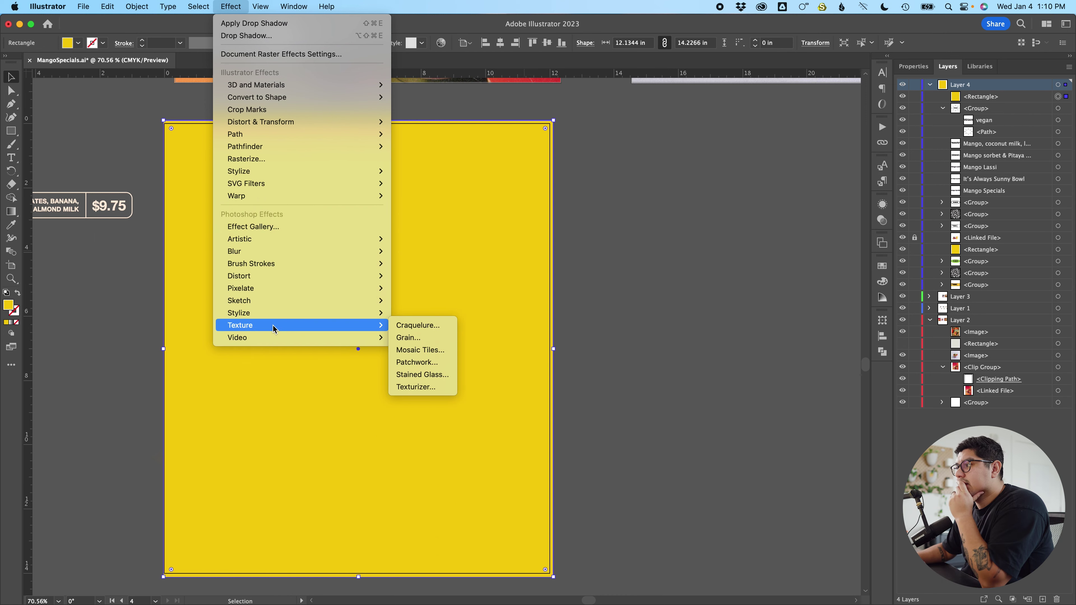
pyautogui.click(407, 337)
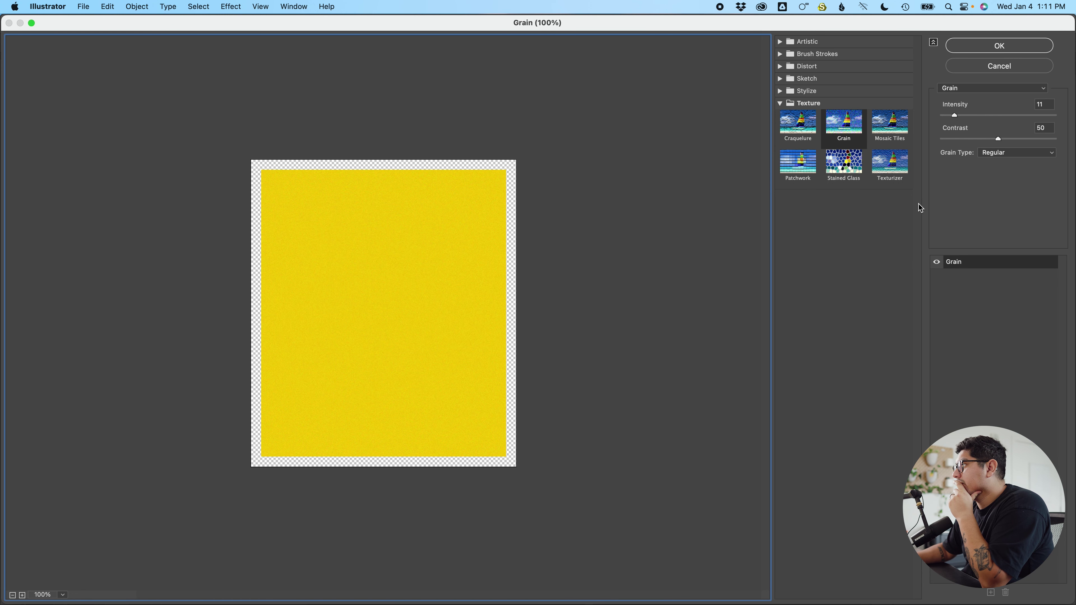
pyautogui.moveTo(955, 114); pyautogui.dragTo(949, 118)
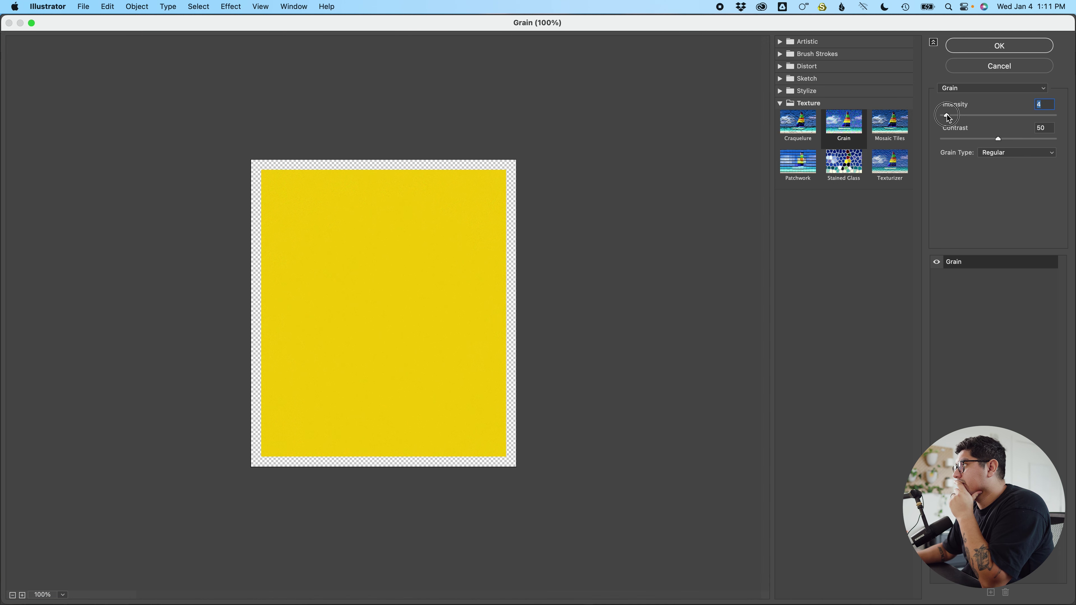
pyautogui.click(997, 50)
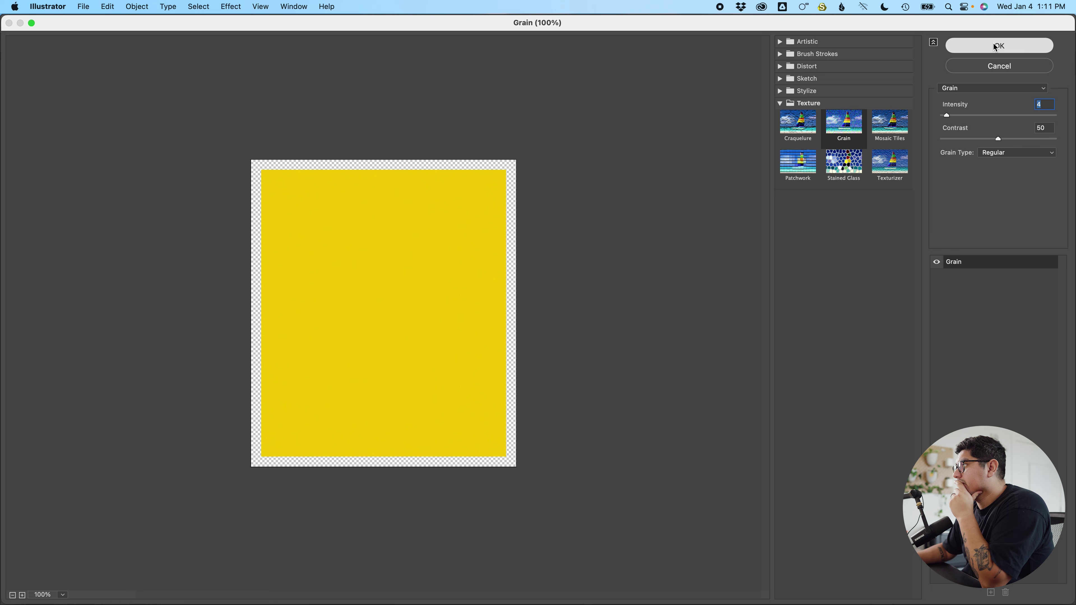
pyautogui.moveTo(1020, 98); pyautogui.dragTo(1006, 246)
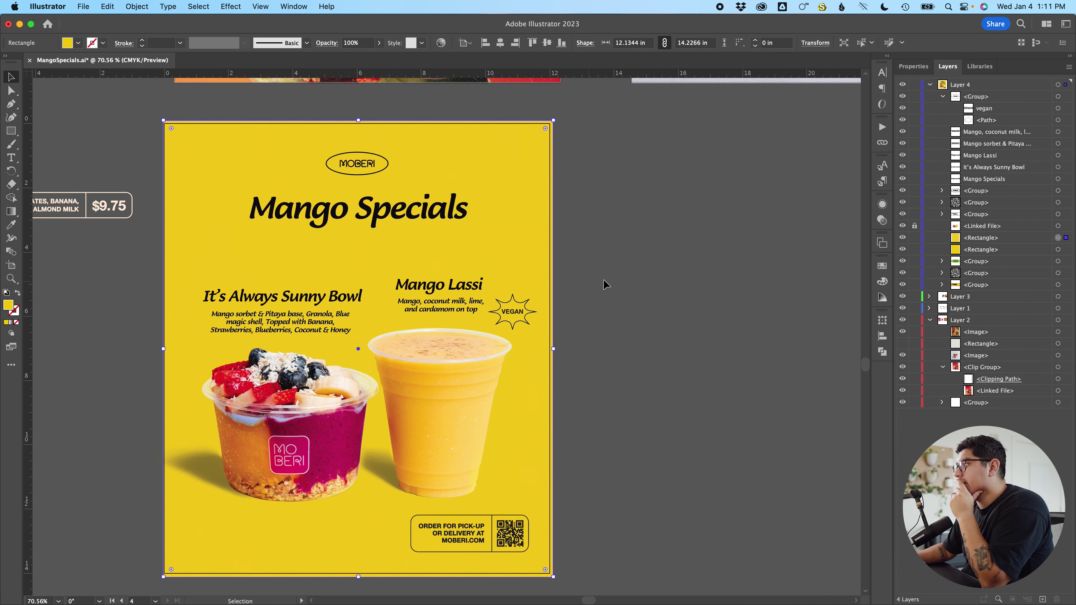
# Group the poster's text, logo, badge and order box as Type and lower the group's opacity to 85%.
pyautogui.click(421, 206)
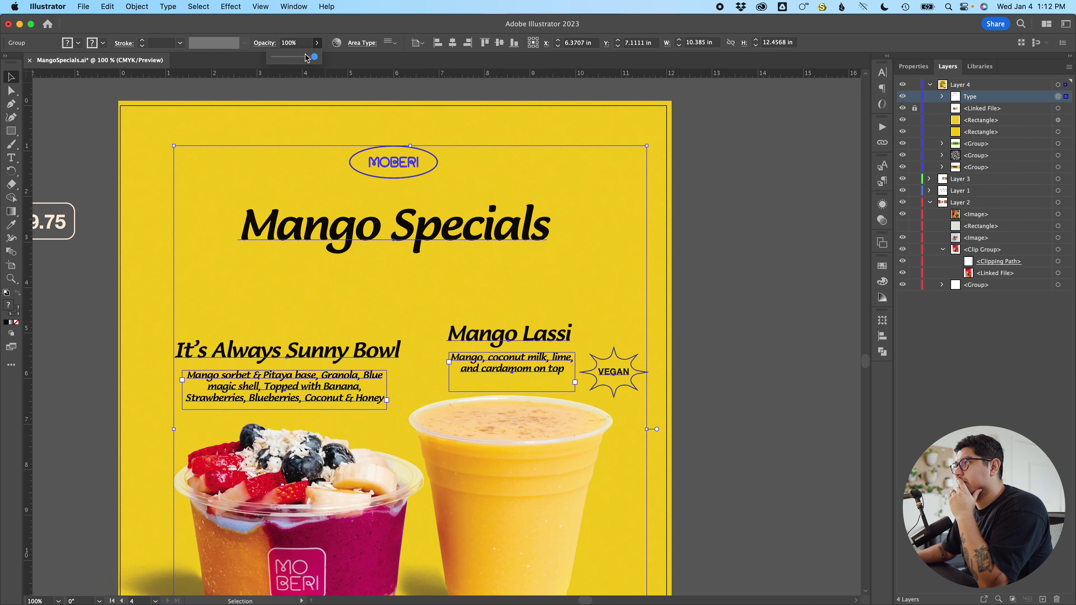
pyautogui.moveTo(313, 57)
pyautogui.mouseDown()
pyautogui.moveTo(290, 59)
pyautogui.moveTo(311, 58)
pyautogui.mouseUp()
pyautogui.click(703, 245)
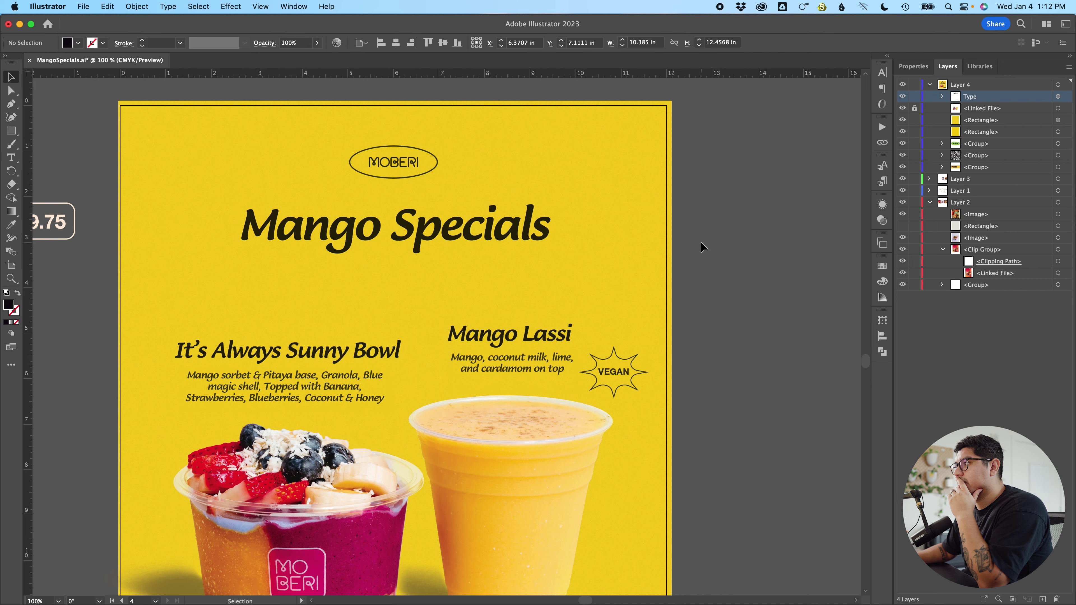
pyautogui.scroll(-5, 409, 289)
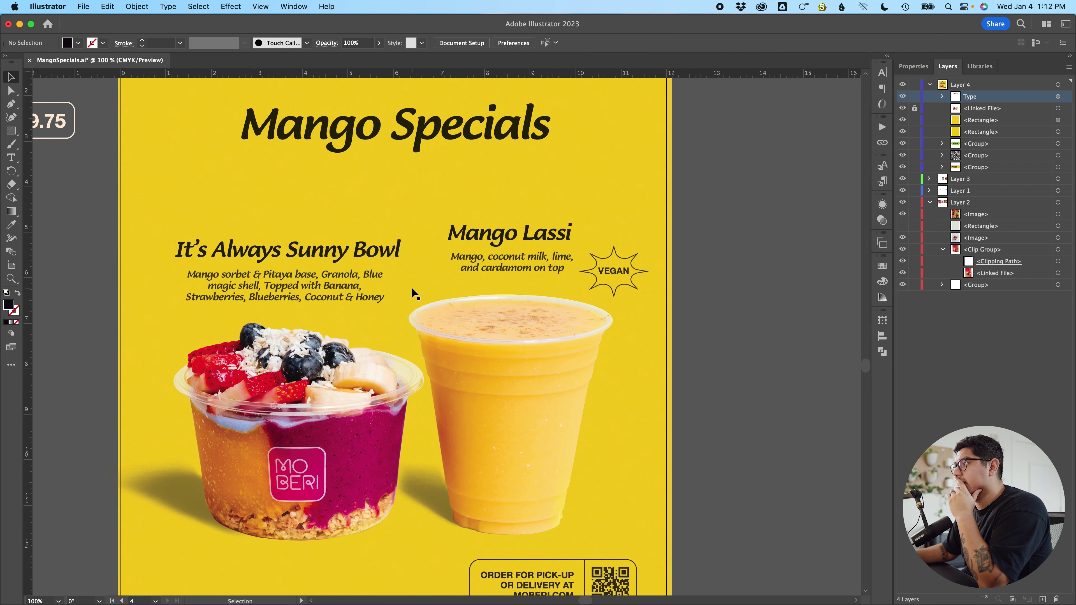
pyautogui.scroll(3, 411, 288)
pyautogui.hscroll(-3, 297, 288)
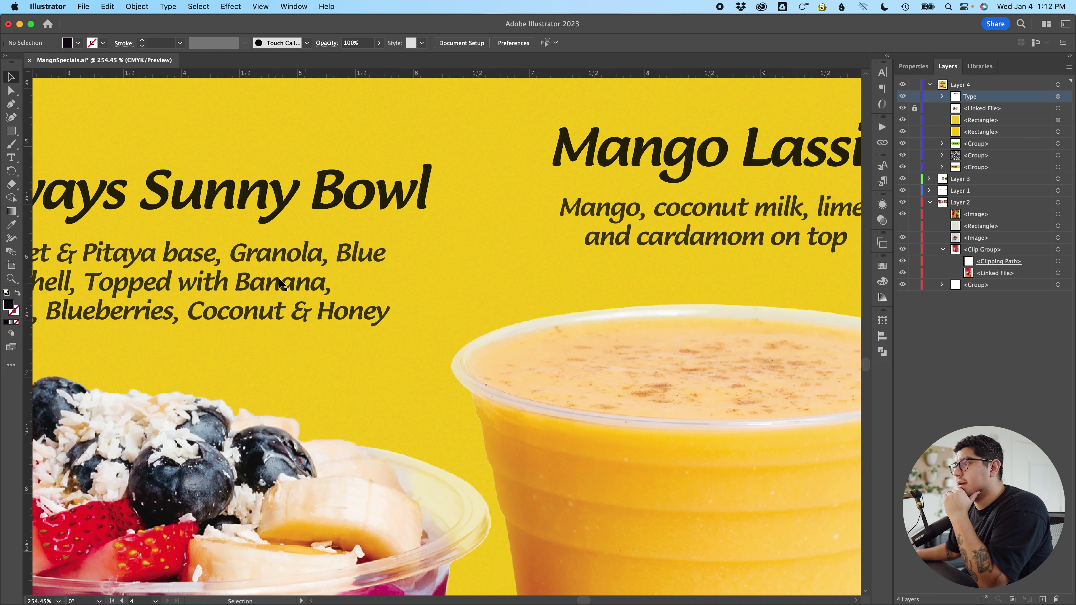
# Isolate the Type group, nudge the Mango Lassi title, its description and the VEGAN badge slightly left, and exit isolation.
pyautogui.click(282, 288)
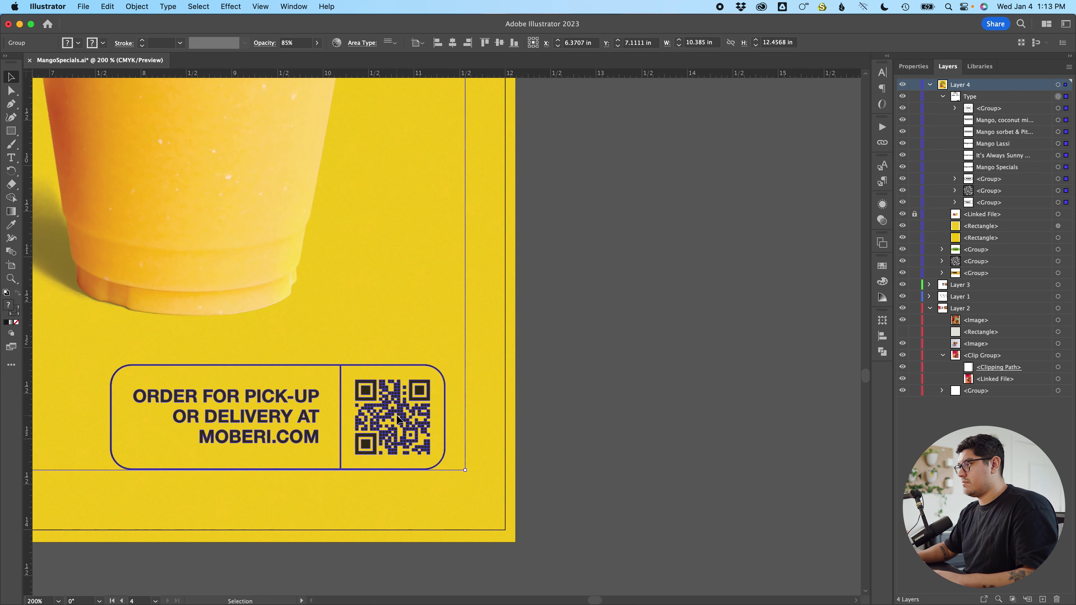
pyautogui.doubleClick(398, 419)
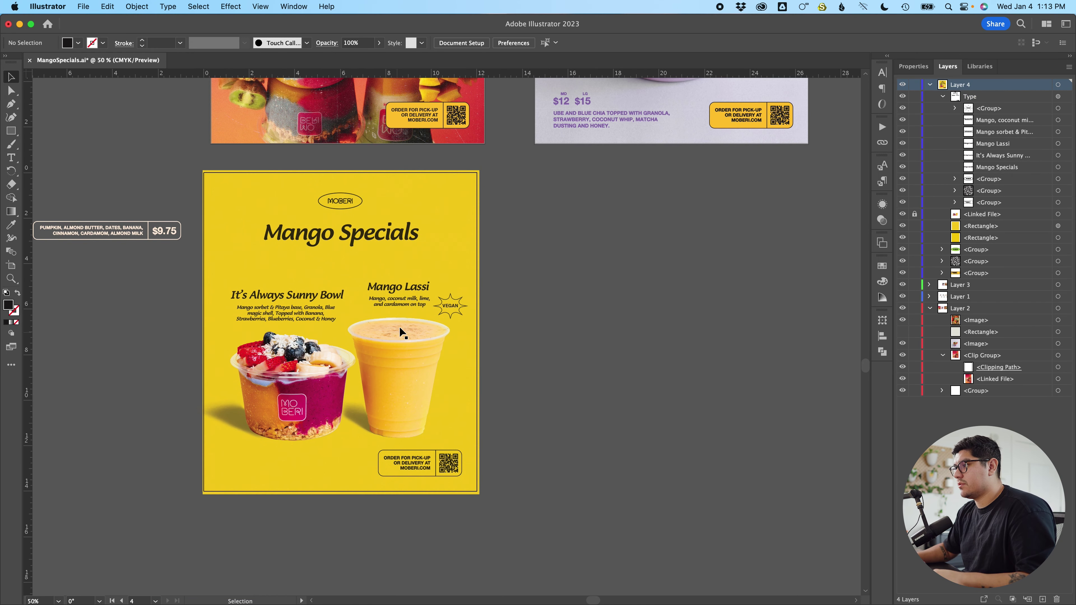
pyautogui.doubleClick(408, 289)
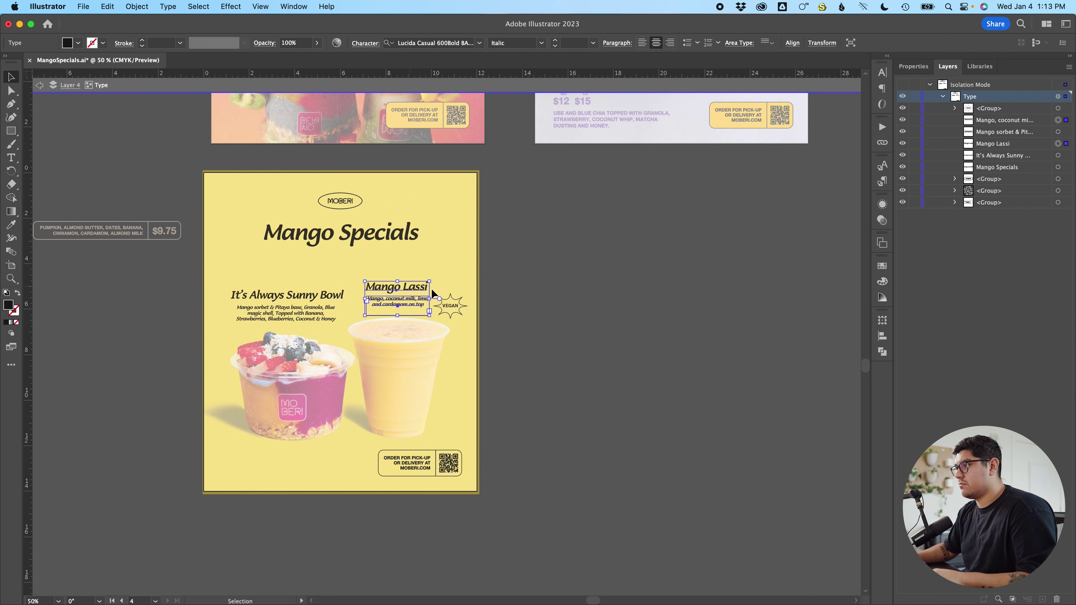
pyautogui.press('Escape')
pyautogui.doubleClick(455, 311)
pyautogui.moveTo(455, 311); pyautogui.dragTo(453, 310)
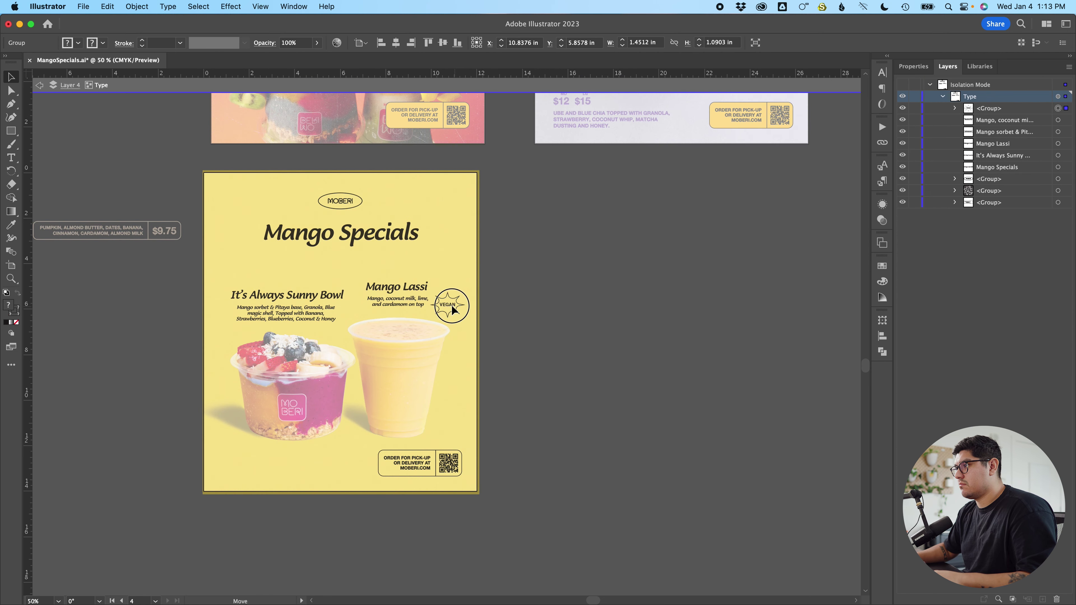
pyautogui.doubleClick(519, 310)
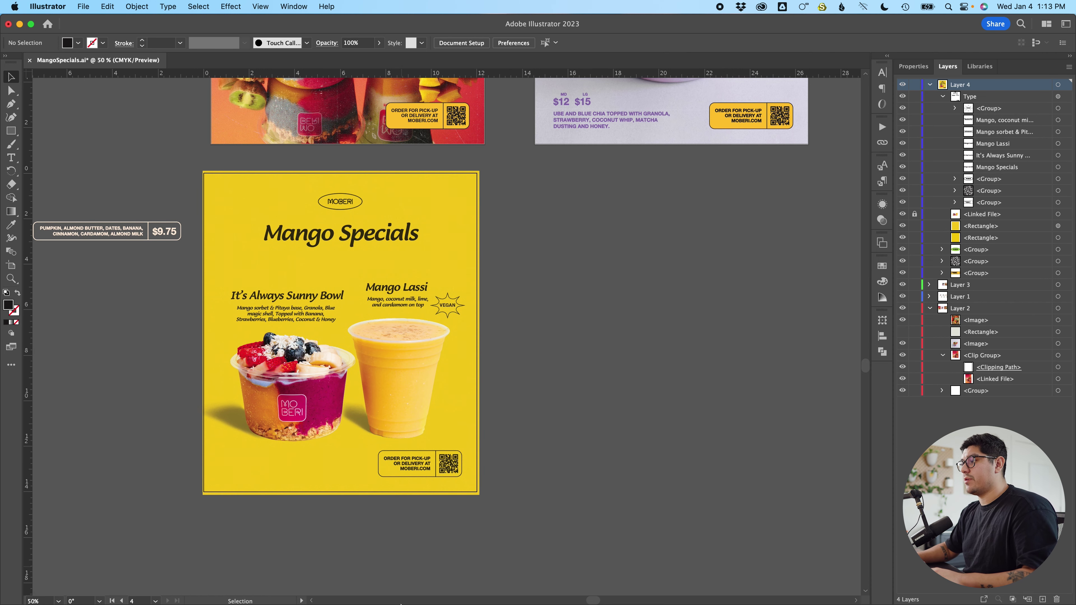
# Unlock the linked bowl and lassi image and reapply the last Grain effect to it.
pyautogui.click(384, 591)
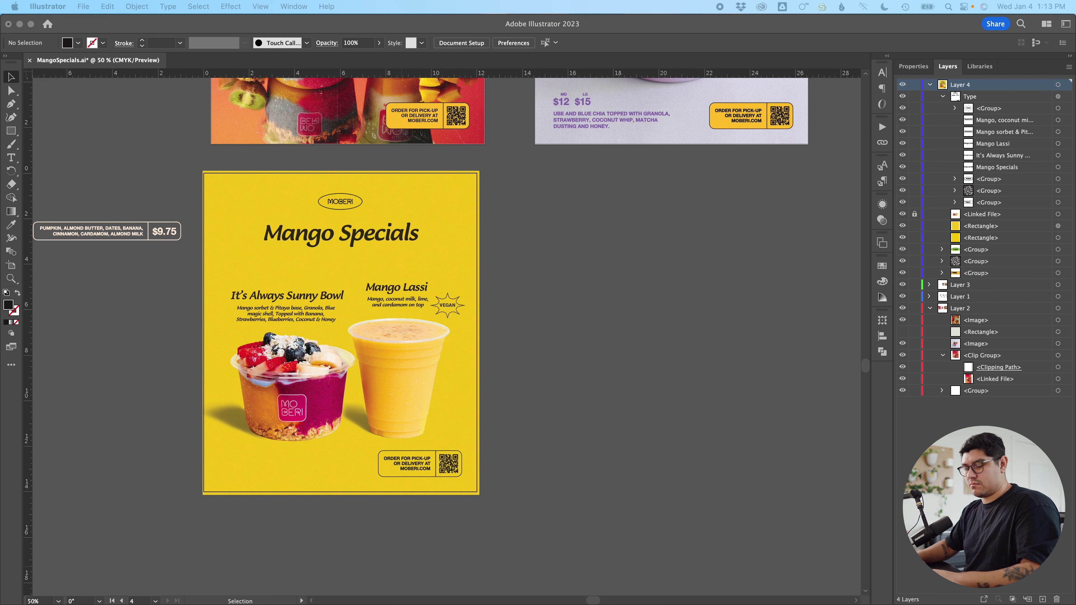
pyautogui.click(507, 327)
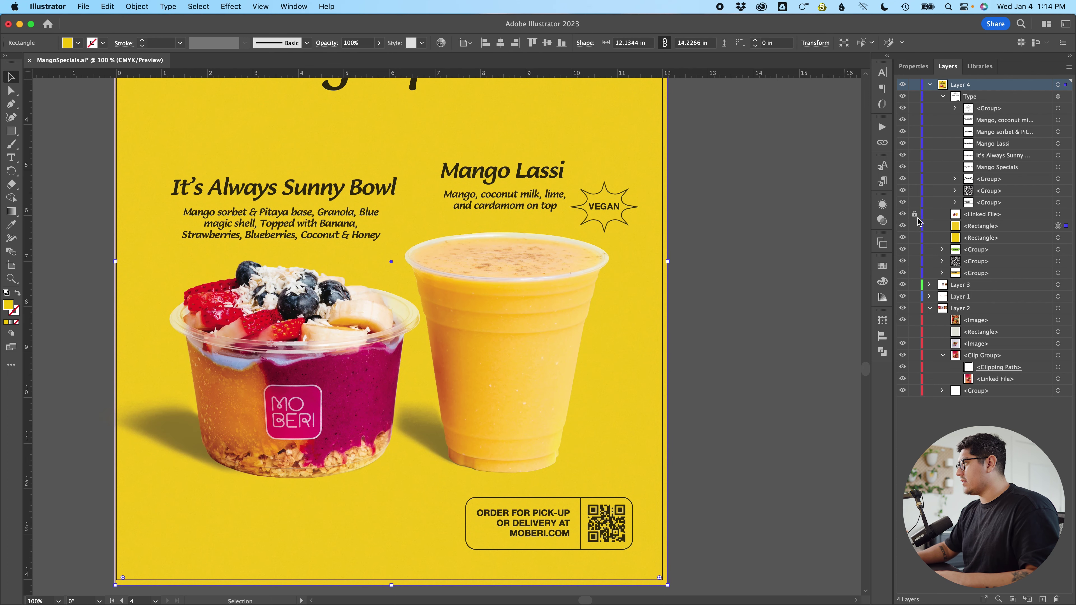
pyautogui.click(1057, 215)
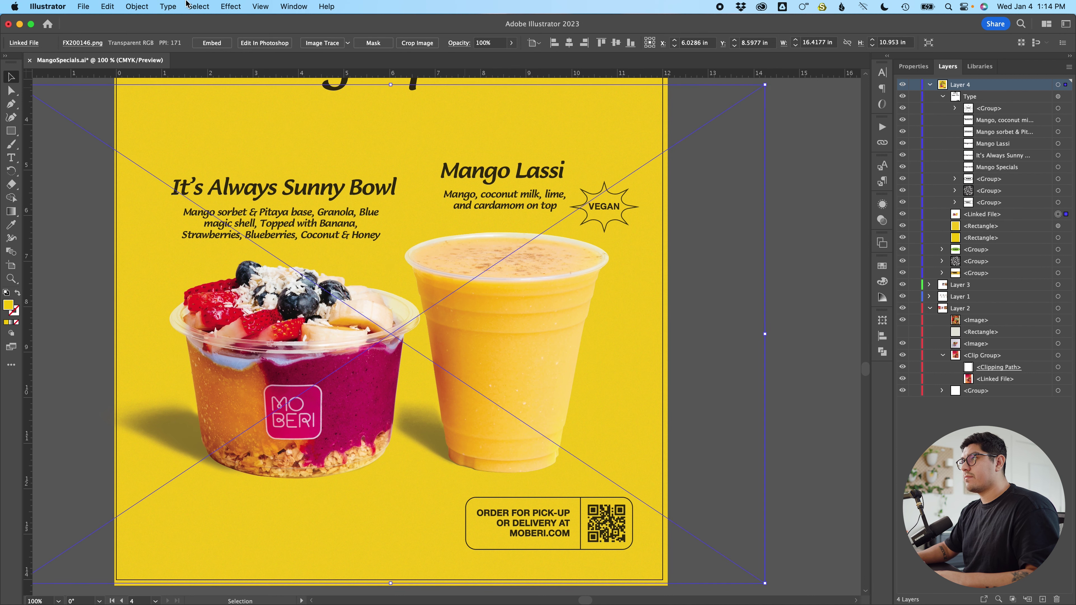
pyautogui.click(231, 6)
pyautogui.click(239, 23)
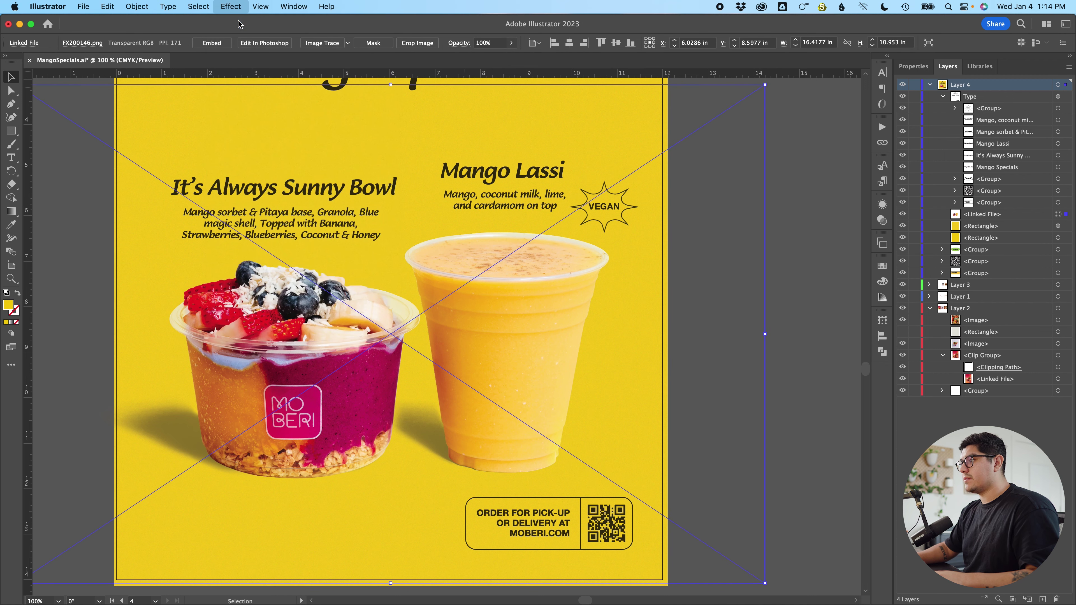
pyautogui.scroll(3, 468, 337)
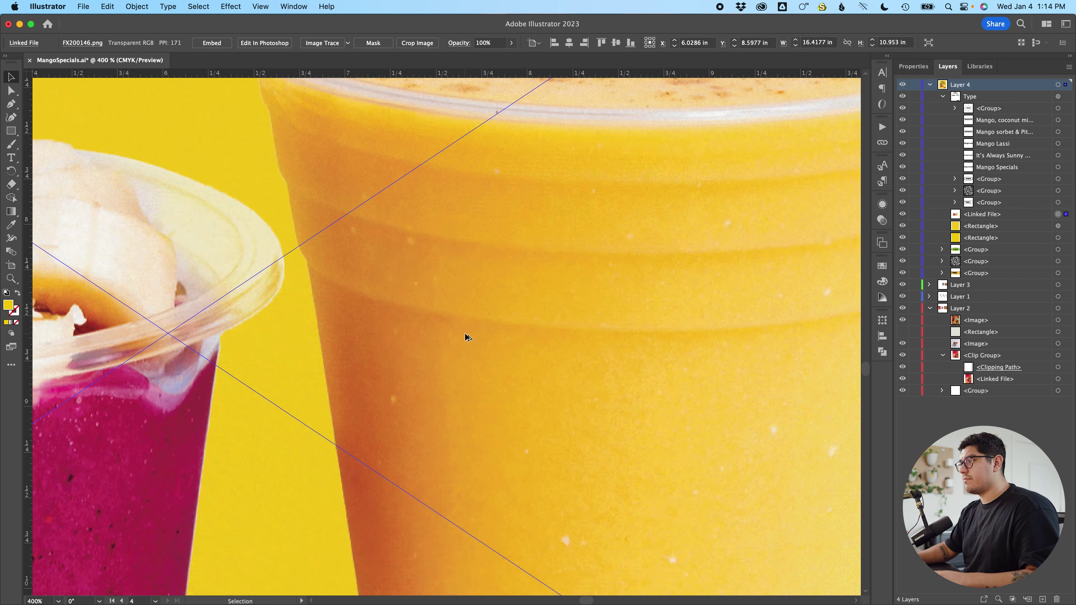
pyautogui.scroll(-5, 467, 338)
pyautogui.click(688, 366)
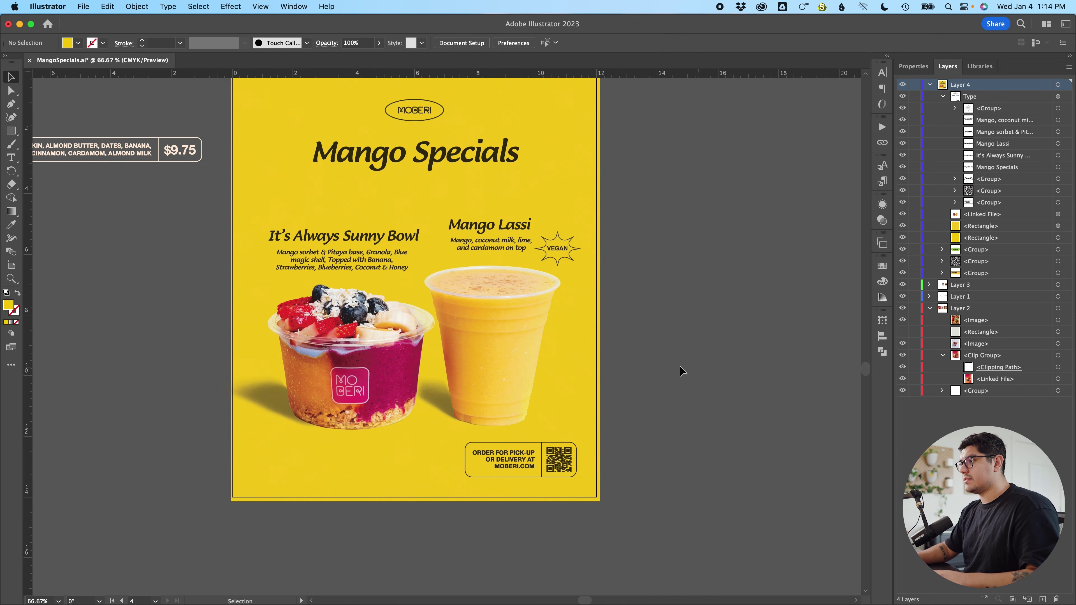
# Isolate the oval MOBERI logo group, set its fill to black and exit isolation.
pyautogui.scroll(1, 678, 365)
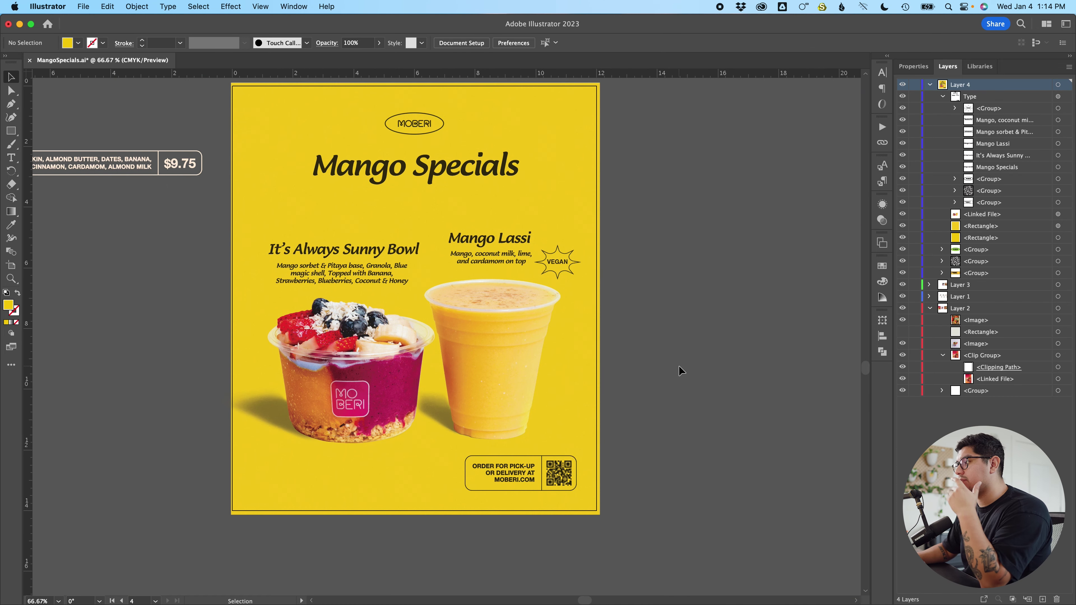
pyautogui.scroll(1, 678, 366)
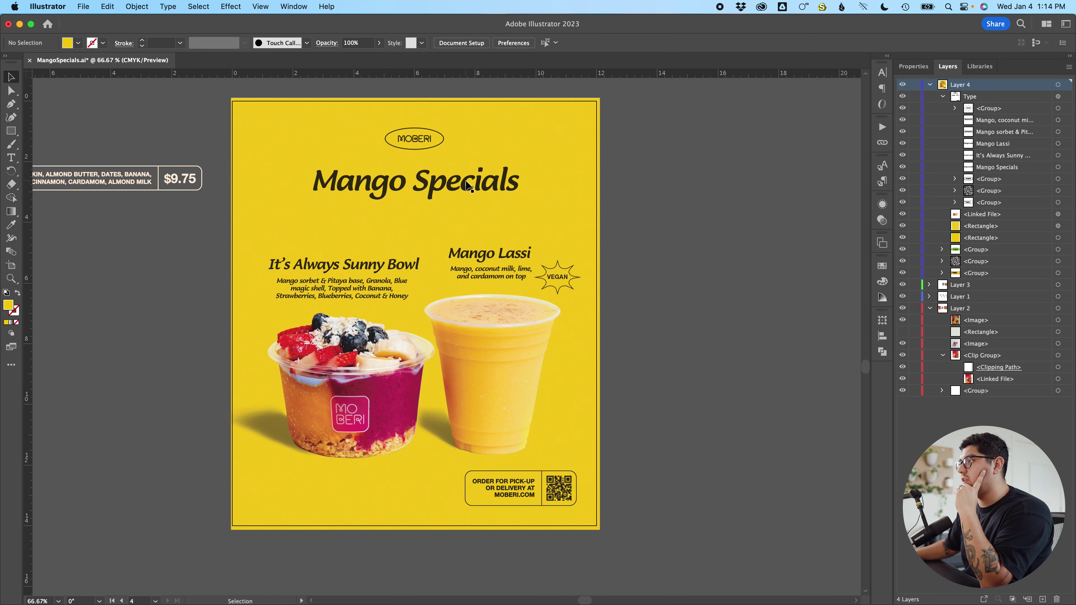
pyautogui.scroll(8, 467, 186)
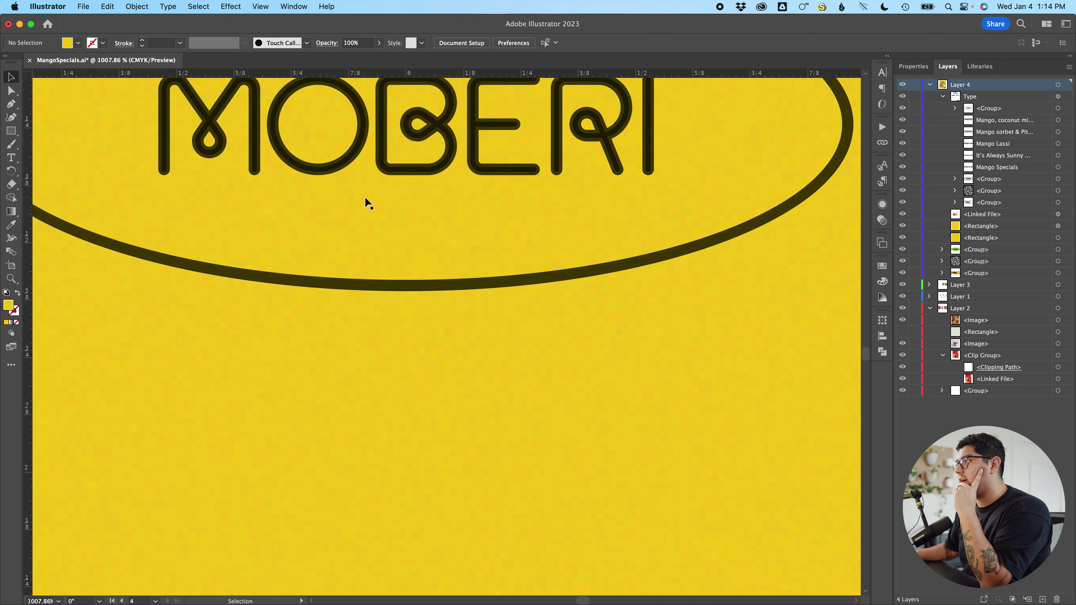
pyautogui.scroll(-4, 364, 196)
pyautogui.click(361, 195)
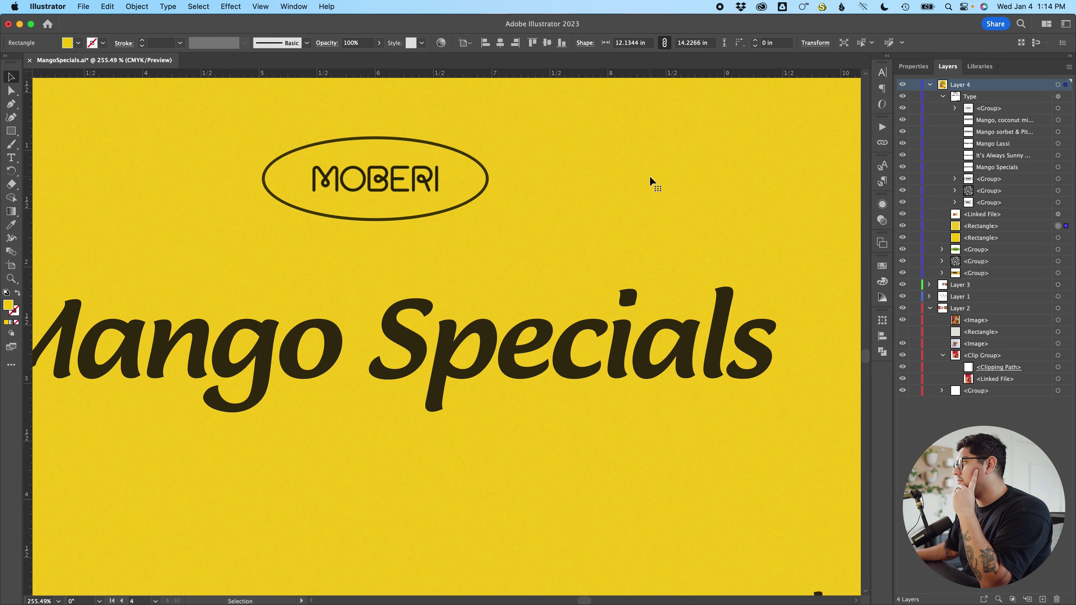
pyautogui.doubleClick(431, 181)
pyautogui.scroll(3, 430, 181)
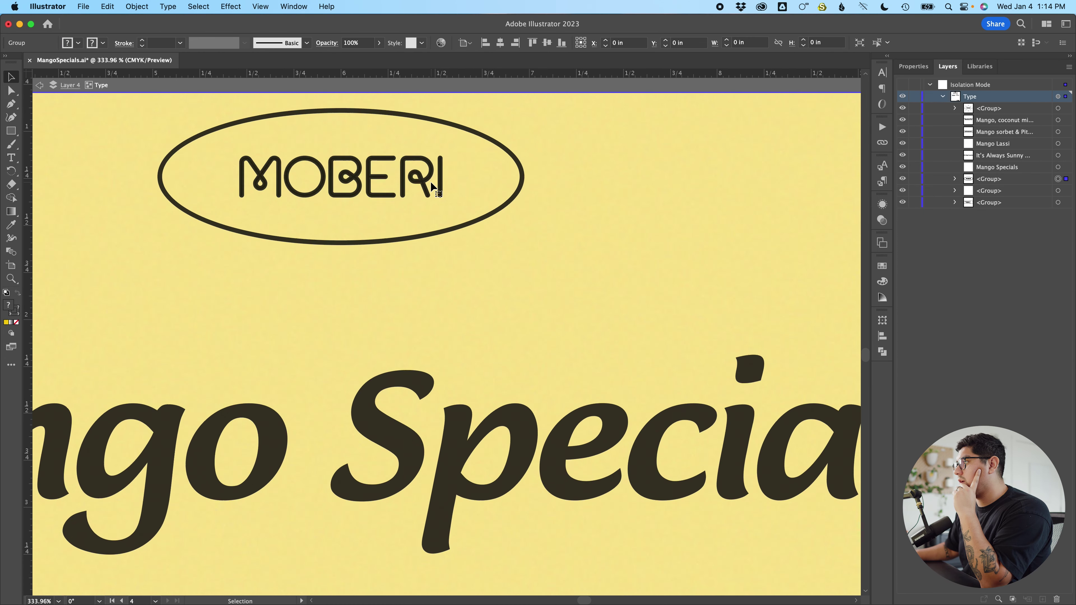
pyautogui.scroll(3, 430, 182)
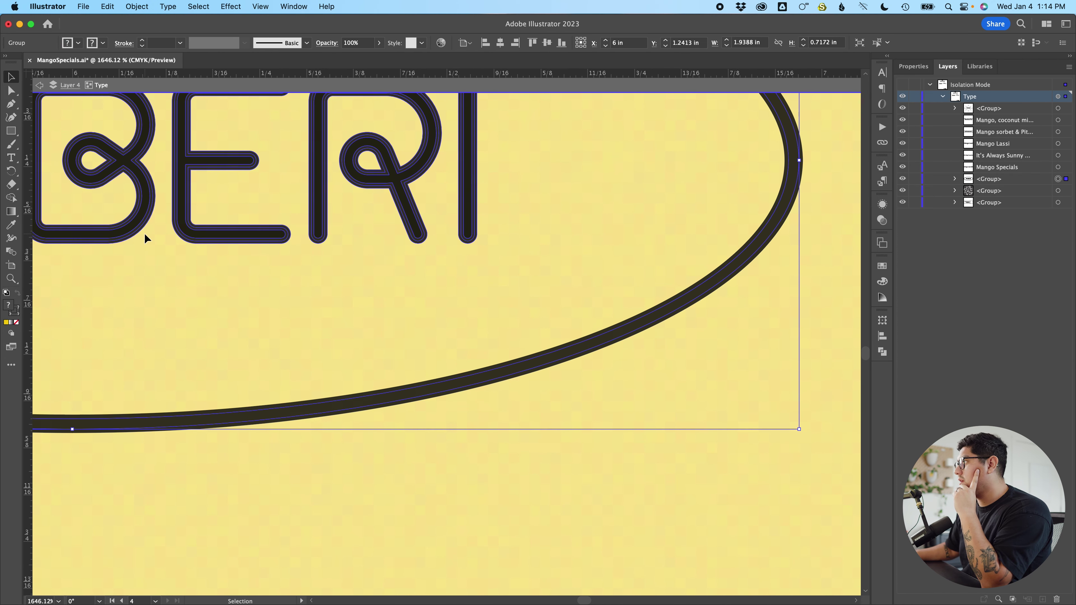
pyautogui.doubleClick(13, 310)
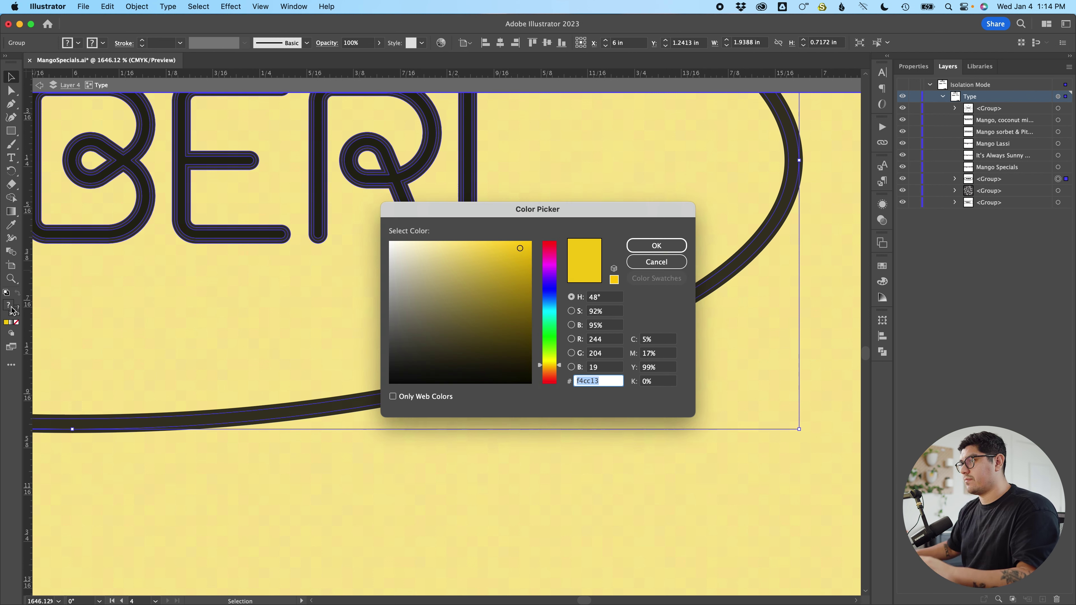
pyautogui.press('Return')
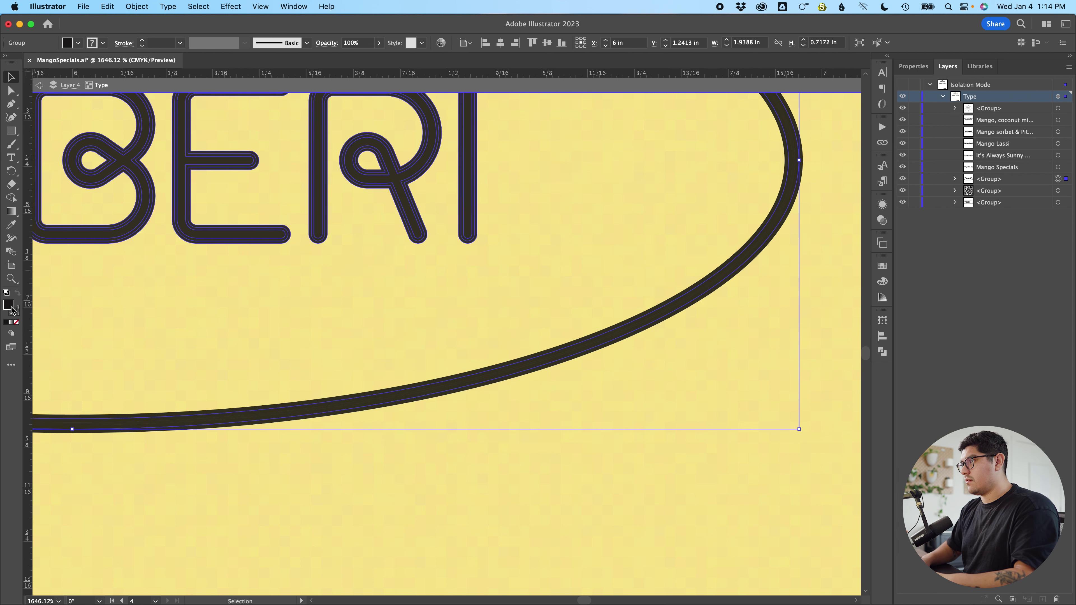
pyautogui.doubleClick(383, 514)
# Review the finished Mango Specials poster at several scales and compare it with the neighbouring Summer Specials, Ube Bowl and Pumpkin Spice posters.
pyautogui.scroll(-8, 382, 515)
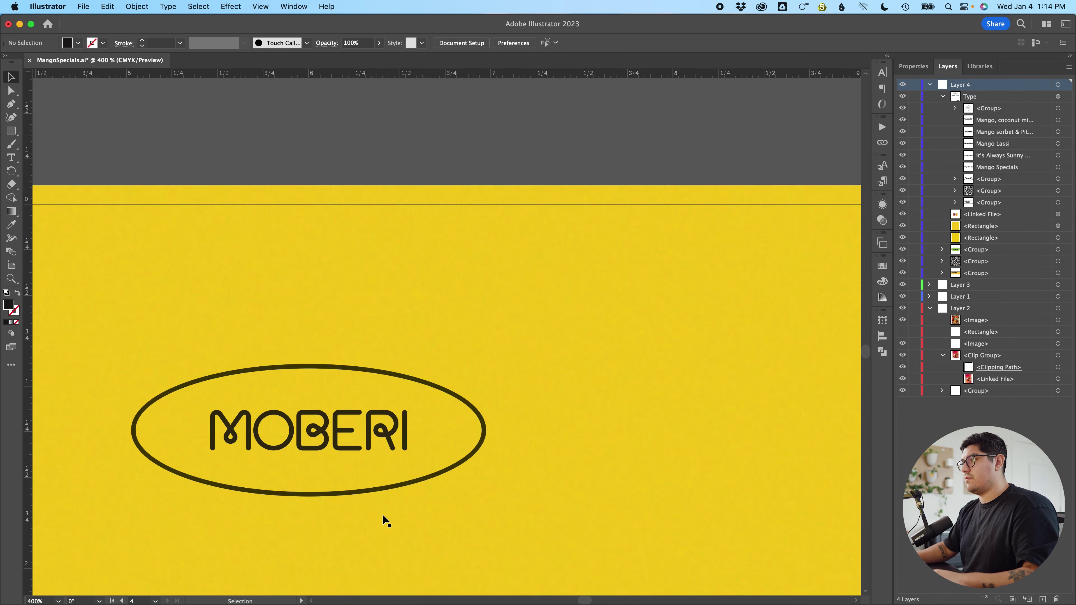
pyautogui.scroll(-2, 386, 513)
pyautogui.scroll(-6, 670, 463)
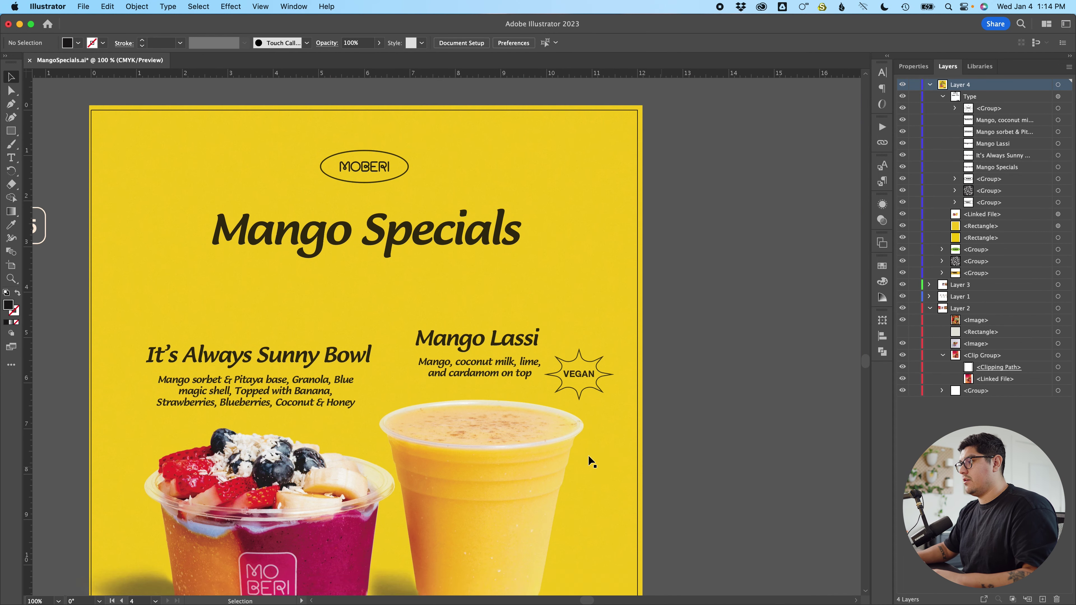
pyautogui.scroll(-3, 589, 455)
pyautogui.scroll(6, 588, 455)
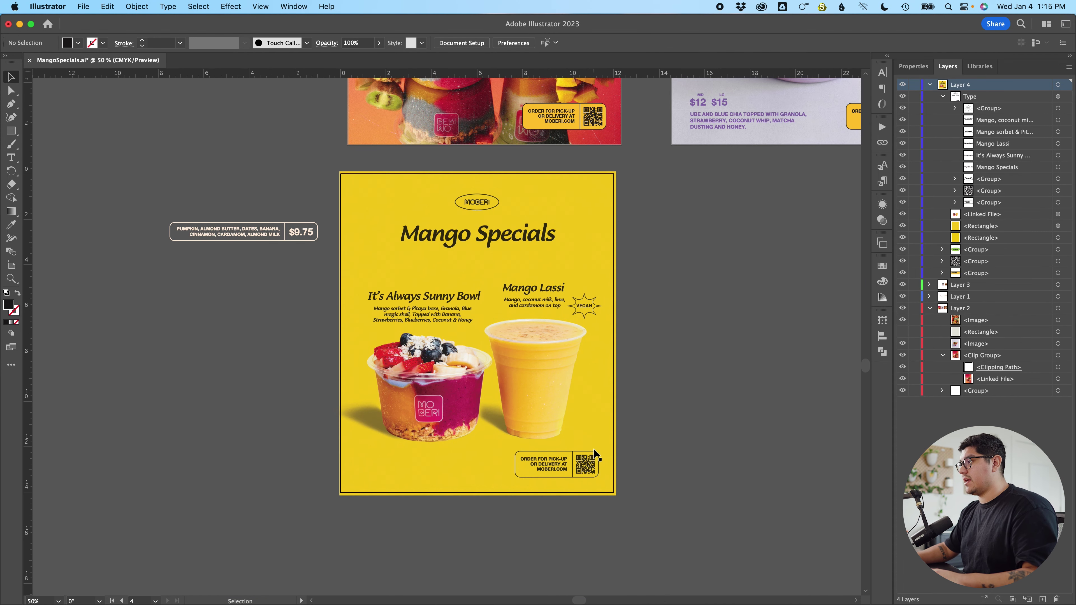
pyautogui.scroll(-2, 641, 407)
pyautogui.scroll(2, 641, 410)
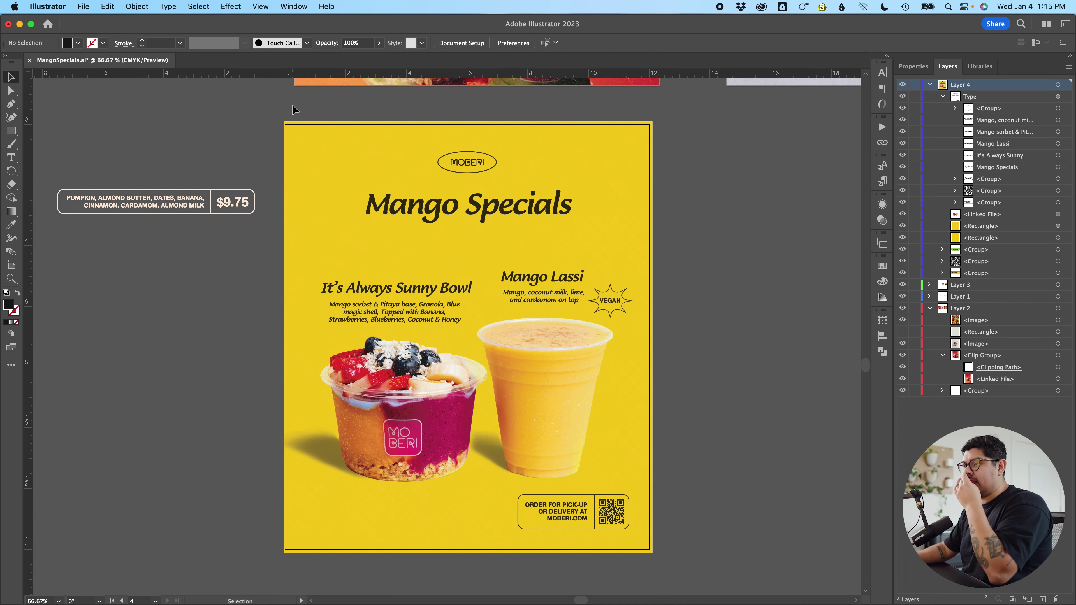
pyautogui.scroll(-3, 515, 242)
pyautogui.scroll(2, 547, 175)
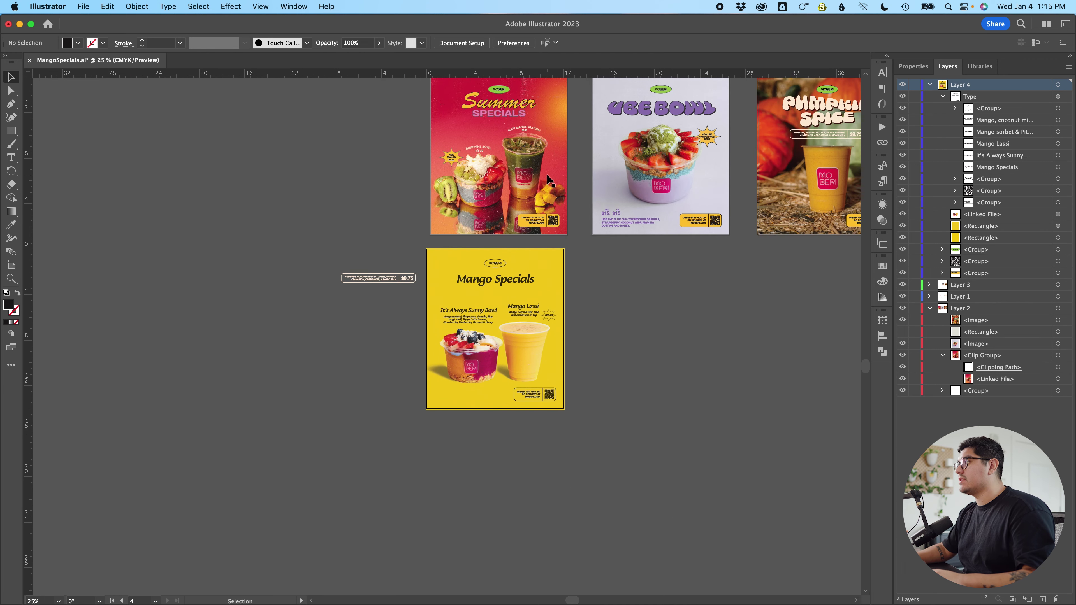
pyautogui.scroll(2, 546, 174)
pyautogui.hscroll(5, 546, 175)
pyautogui.scroll(-3, 559, 211)
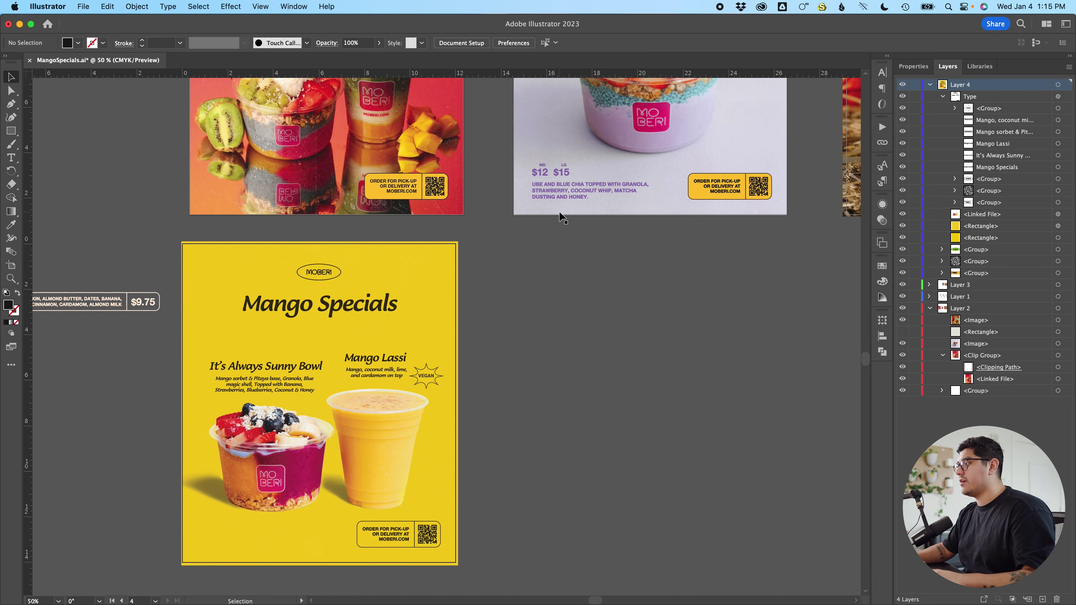
# Duplicate the bowl description beneath the Mango Specials title and change its text to "Available until Supplies Last.".
pyautogui.scroll(2, 559, 211)
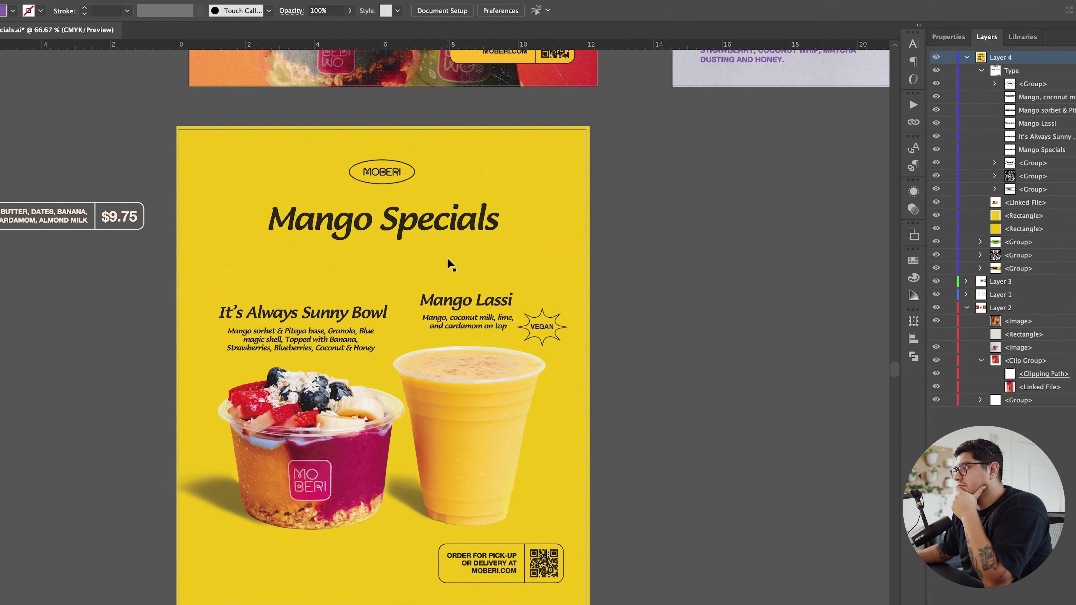
pyautogui.doubleClick(341, 348)
pyautogui.moveTo(341, 347); pyautogui.dragTo(422, 263)
pyautogui.moveTo(458, 257); pyautogui.dragTo(495, 257)
pyautogui.tripleClick(446, 256)
pyautogui.write('Available until Supplies Last')
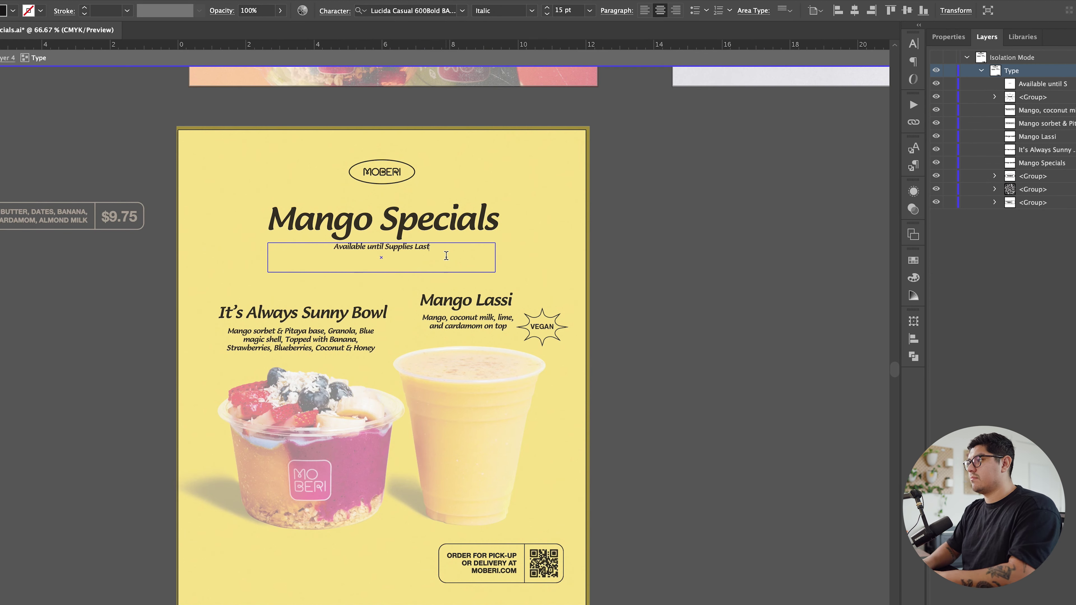
pyautogui.write('.')
# Move the "Available until Supplies Last." line down to the bottom of the poster.
pyautogui.press('Escape')
pyautogui.moveTo(419, 249); pyautogui.dragTo(450, 573)
pyautogui.press('Escape')
# Cut the QR code out of the order badge, delete the remaining badge and paste the code back in place.
pyautogui.doubleClick(548, 573)
pyautogui.scroll(1, 548, 573)
pyautogui.press('super+x')
pyautogui.click(568, 562)
pyautogui.press('Delete')
pyautogui.doubleClick(568, 562)
pyautogui.click(950, 189)
pyautogui.press('super+f')
# Ungroup the type, duplicate the availability line towards the QR code and change the copy to "Order for pick-up or delivery at moberi.com".
pyautogui.click(326, 583)
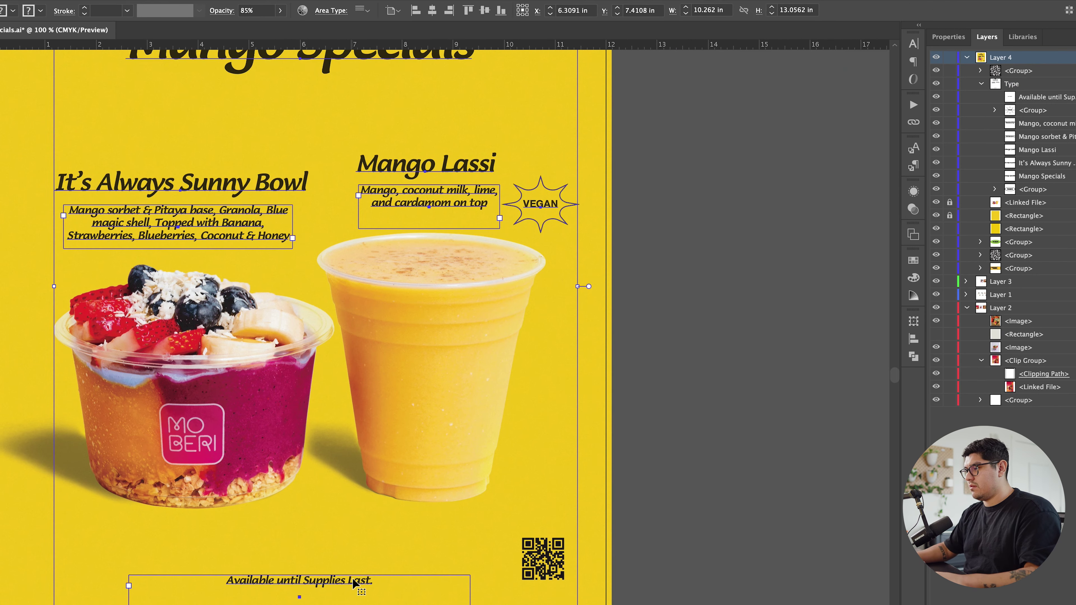
pyautogui.press('super+shift+g')
pyautogui.press('super+shift+a')
pyautogui.click(326, 583)
pyautogui.moveTo(300, 604); pyautogui.dragTo(489, 579)
pyautogui.tripleClick(489, 580)
pyautogui.write('Order for pic')
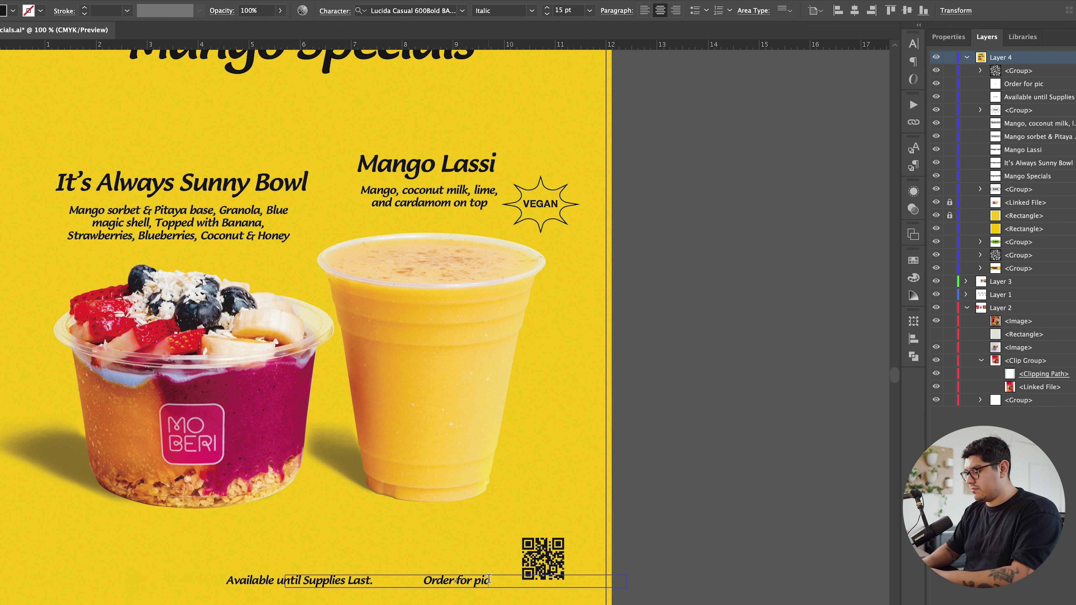
pyautogui.press('Escape')
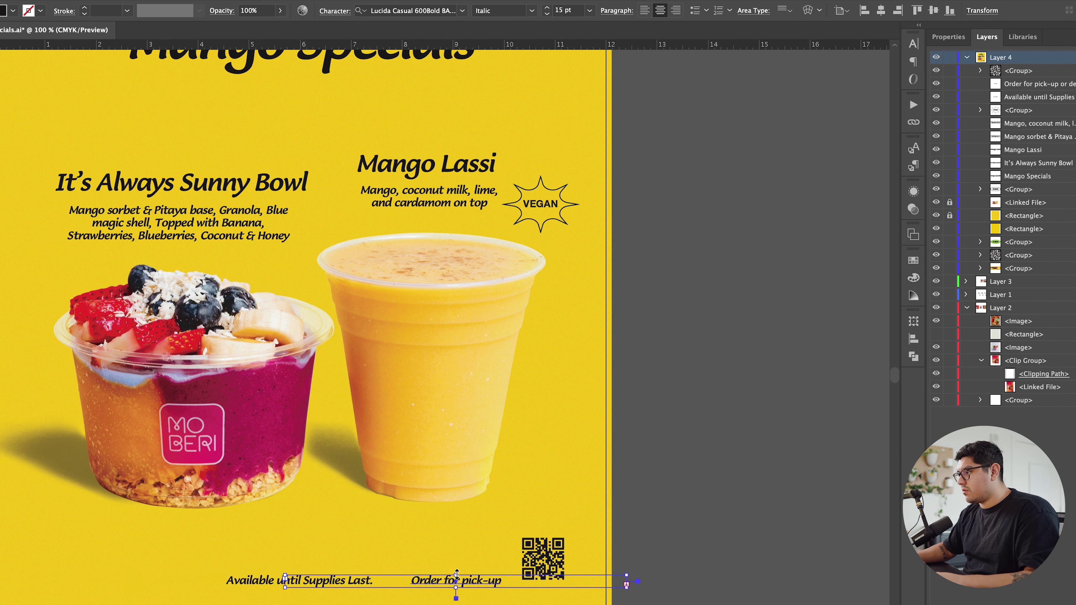
# Resize and position the order text frame beside the QR code and right-align its text.
pyautogui.moveTo(455, 575); pyautogui.dragTo(455, 538)
pyautogui.moveTo(626, 563); pyautogui.dragTo(516, 563)
pyautogui.moveTo(401, 588); pyautogui.dragTo(401, 580)
pyautogui.moveTo(286, 560); pyautogui.dragTo(356, 561)
pyautogui.doubleClick(436, 556)
pyautogui.press('super+a')
pyautogui.click(675, 10)
pyautogui.press('Escape')
# Rebreak the order text into three lines, with "Order for" alone on the first line.
pyautogui.tripleClick(475, 555)
pyautogui.click(948, 37)
pyautogui.click(1071, 310)
pyautogui.click(486, 558)
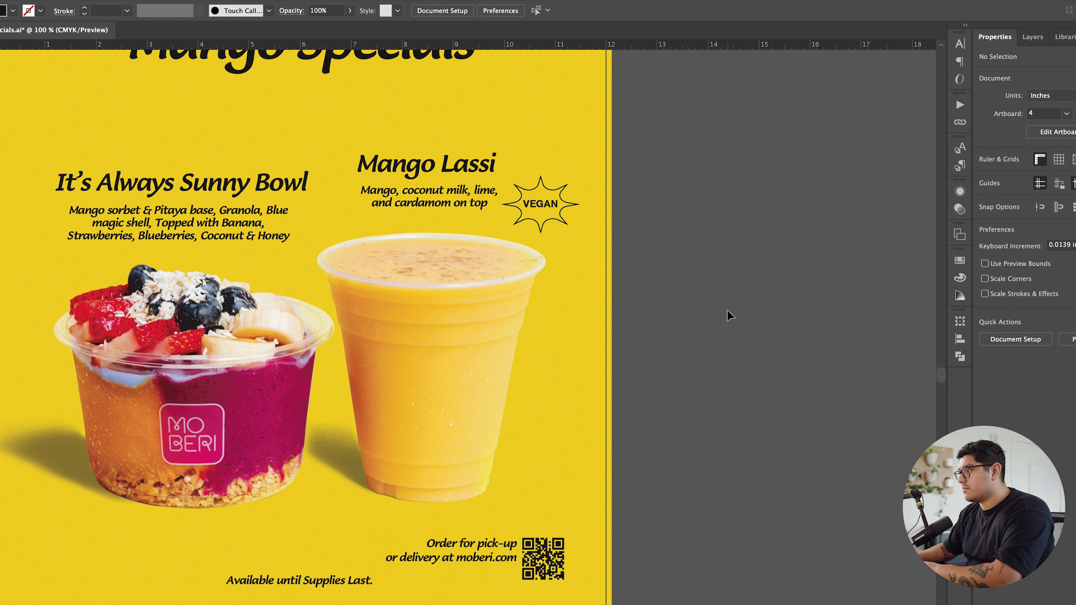
pyautogui.click(477, 545)
pyautogui.press('BackSpace')
pyautogui.press('Return')
pyautogui.click(516, 557)
pyautogui.press('Delete')
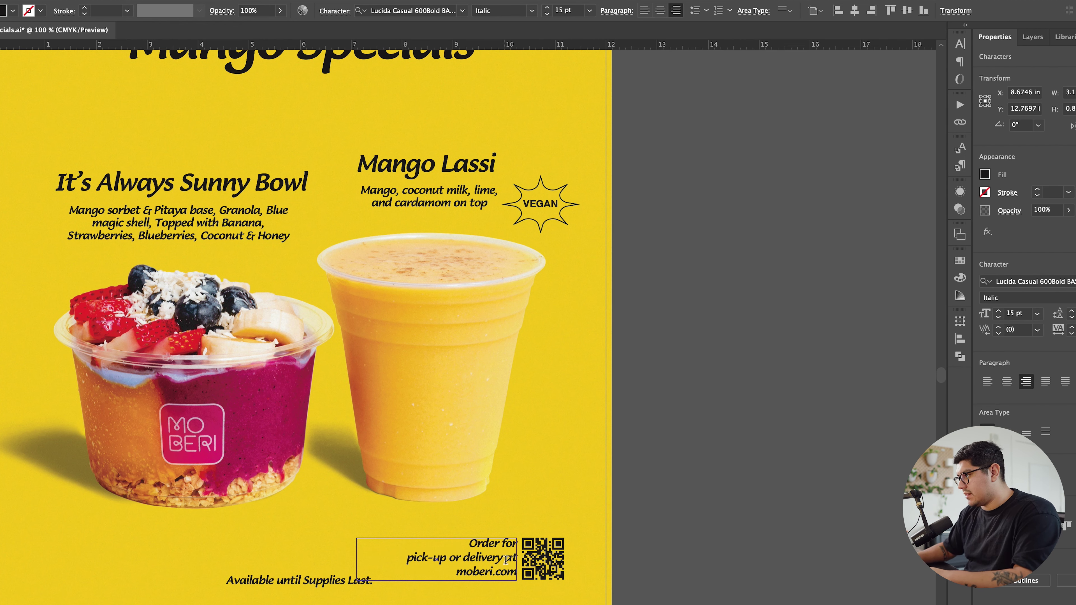
# Adjust the order text beside the QR code and bring the availability line level with its last line.
pyautogui.press('super+shift+a')
pyautogui.moveTo(494, 565); pyautogui.dragTo(488, 565)
pyautogui.moveTo(333, 581); pyautogui.dragTo(300, 569)
pyautogui.keyDown('shift'); pyautogui.click(487, 559); pyautogui.keyUp('shift')
pyautogui.keyDown('shift'); pyautogui.click(538, 558); pyautogui.keyUp('shift')
pyautogui.click(501, 10)
pyautogui.press('super+shift+a')
pyautogui.press('super+z')
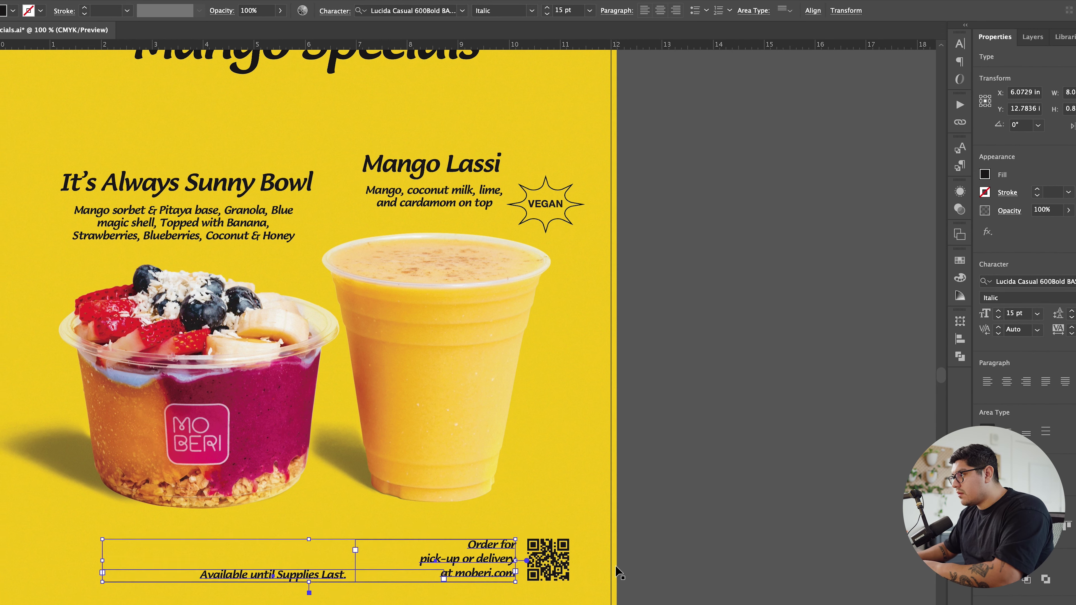
pyautogui.press('super+shift+a')
# Centre the "Available until Supplies Last." line horizontally on the poster.
pyautogui.scroll(-3, 538, 560)
pyautogui.scroll(1, 538, 561)
pyautogui.hscroll(2, 597, 572)
pyautogui.scroll(1, 444, 576)
pyautogui.click(339, 564)
pyautogui.moveTo(430, 564); pyautogui.dragTo(384, 564)
pyautogui.click(878, 11)
pyautogui.click(727, 398)
# Duplicate the order text below the bowl, left-align the copy and replace its content with "$12".
pyautogui.moveTo(459, 565); pyautogui.dragTo(248, 565)
pyautogui.press('super+shift+l')
pyautogui.scroll(1, 205, 556)
pyautogui.doubleClick(207, 552)
pyautogui.press('super+a')
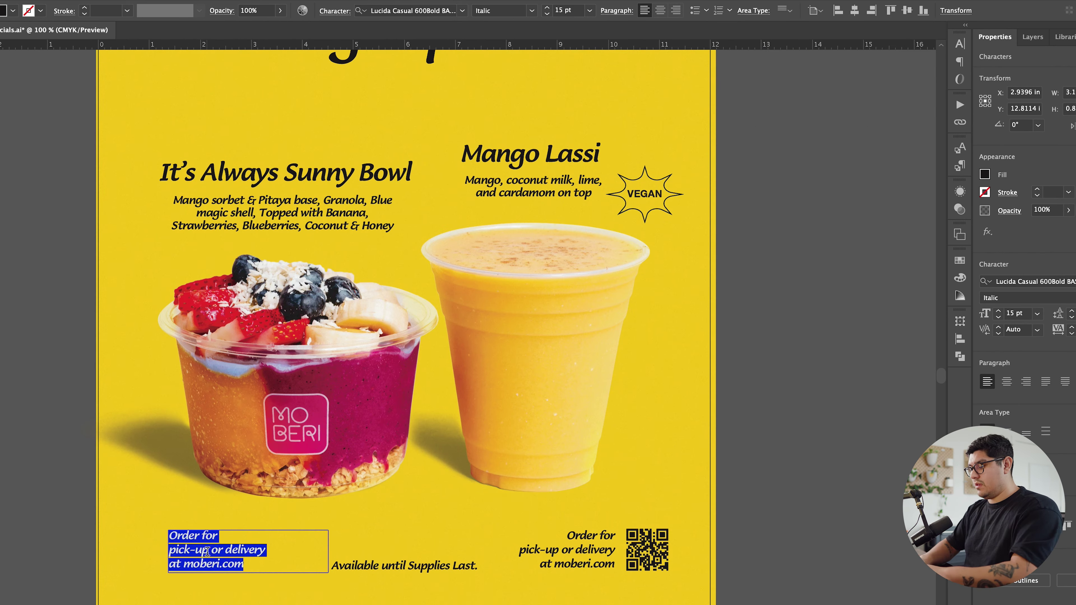
pyautogui.scroll(-4, 518, 357)
pyautogui.scroll(3, 518, 356)
pyautogui.write('$12')
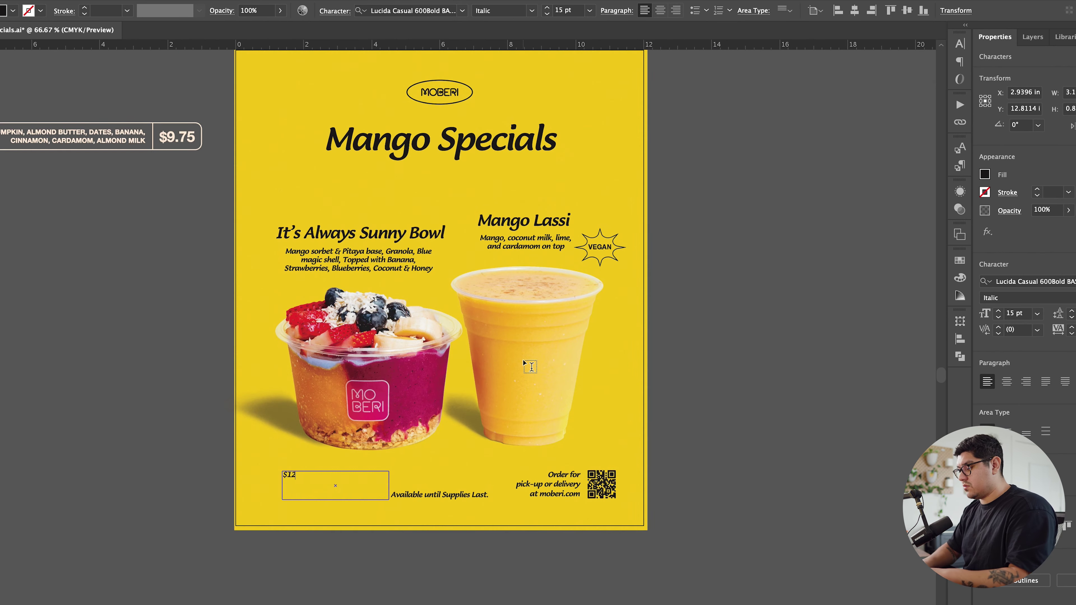
# Add "$15" after the $12 price and bring both prices onto one line.
pyautogui.scroll(-2, 523, 360)
pyautogui.scroll(8, 564, 407)
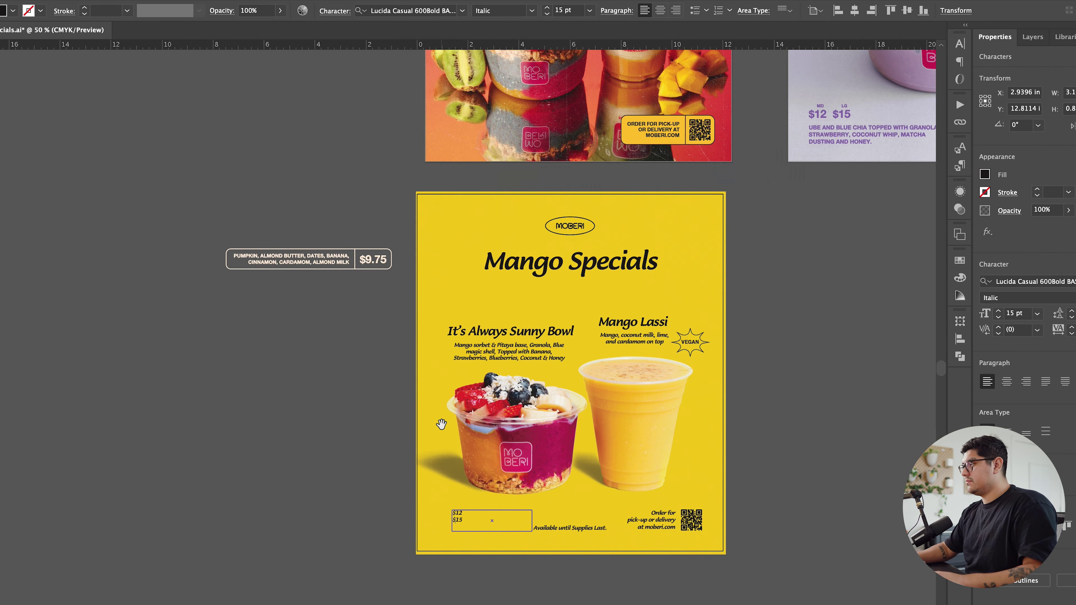
pyautogui.scroll(-5, 563, 407)
pyautogui.press('Left')
pyautogui.press('Left')
pyautogui.press('Left')
pyautogui.press('BackSpace')
pyautogui.press('Escape')
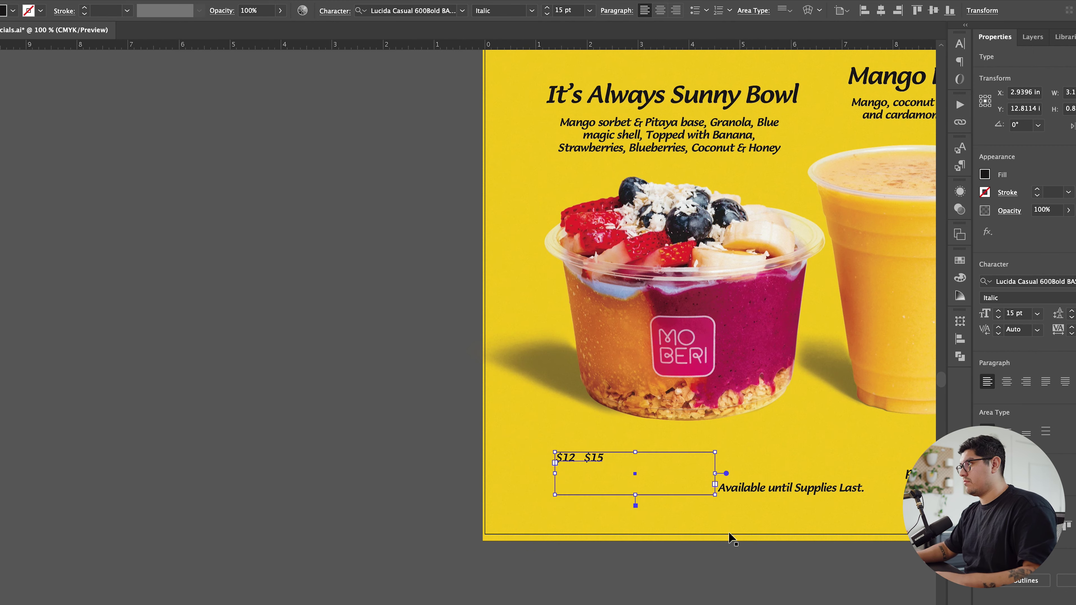
# Narrow the price text frame, enlarge its text to 20 pt and centre-align it.
pyautogui.press('super+equal')
pyautogui.moveTo(490, 461); pyautogui.dragTo(441, 460)
pyautogui.tripleClick(317, 442)
pyautogui.scroll(-2, 361, 450)
pyautogui.click(998, 310)
pyautogui.click(998, 310)
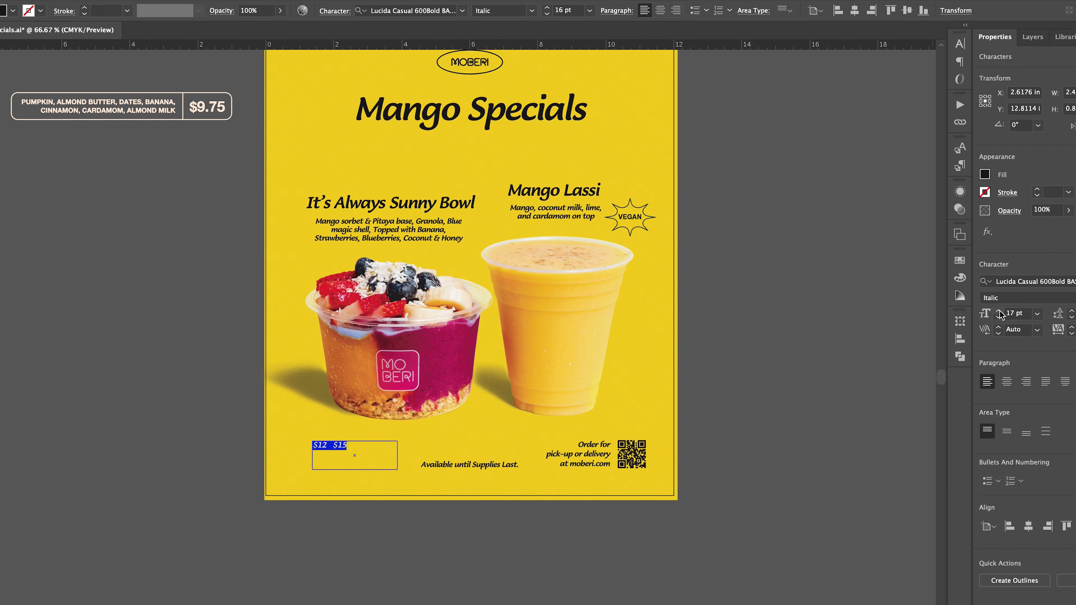
pyautogui.click(997, 317)
pyautogui.click(660, 11)
# Place the $12 $15 price line directly beneath the bowl description and fine-tune its position.
pyautogui.press('Escape')
pyautogui.moveTo(355, 469); pyautogui.dragTo(403, 253)
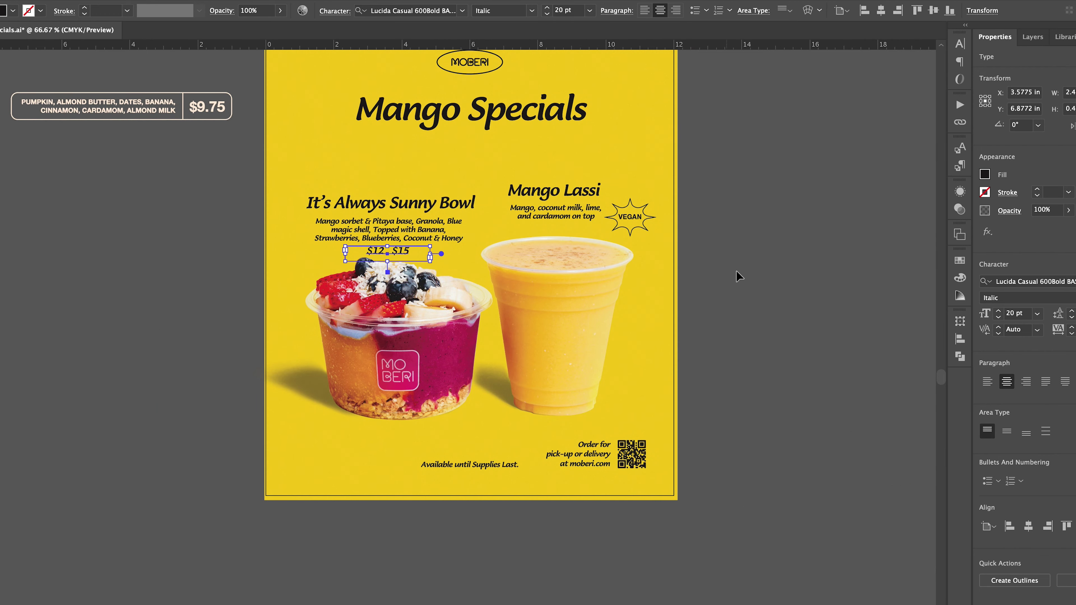
pyautogui.scroll(3, 422, 254)
pyautogui.moveTo(315, 276); pyautogui.dragTo(315, 259)
# Move both drink and bowl titles, their descriptions and the VEGAN badge slightly up together.
pyautogui.scroll(-1, 349, 192)
pyautogui.click(399, 135)
pyautogui.keyDown('shift'); pyautogui.click(398, 182); pyautogui.keyUp('shift')
pyautogui.keyDown('shift'); pyautogui.click(677, 97); pyautogui.keyUp('shift')
pyautogui.keyDown('shift'); pyautogui.click(704, 151); pyautogui.keyUp('shift')
pyautogui.keyDown('shift'); pyautogui.click(861, 154); pyautogui.keyUp('shift')
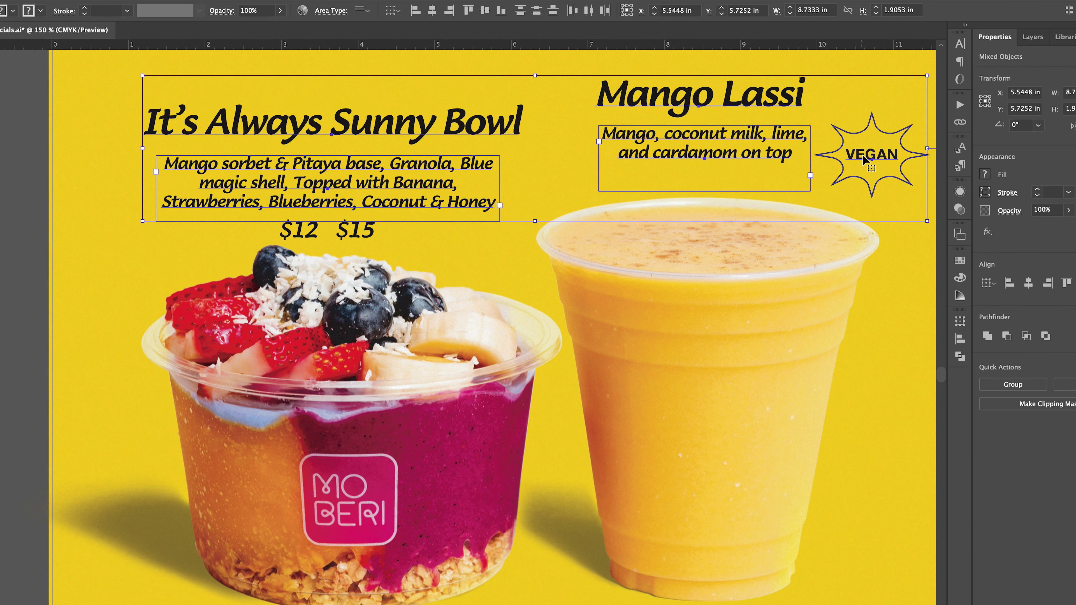
pyautogui.moveTo(861, 153); pyautogui.dragTo(861, 135)
# Duplicate the price line just above itself, change the copy to the size labels "SM" and "MD" and reduce it to 16 pt.
pyautogui.moveTo(356, 229); pyautogui.dragTo(356, 225)
pyautogui.moveTo(356, 225); pyautogui.dragTo(356, 208)
pyautogui.doubleClick(359, 208)
pyautogui.press('super+a')
pyautogui.write('SM         MD')
pyautogui.press('super+a')
pyautogui.click(1072, 347)
pyautogui.click(995, 476)
pyautogui.click(998, 476)
pyautogui.click(305, 216)
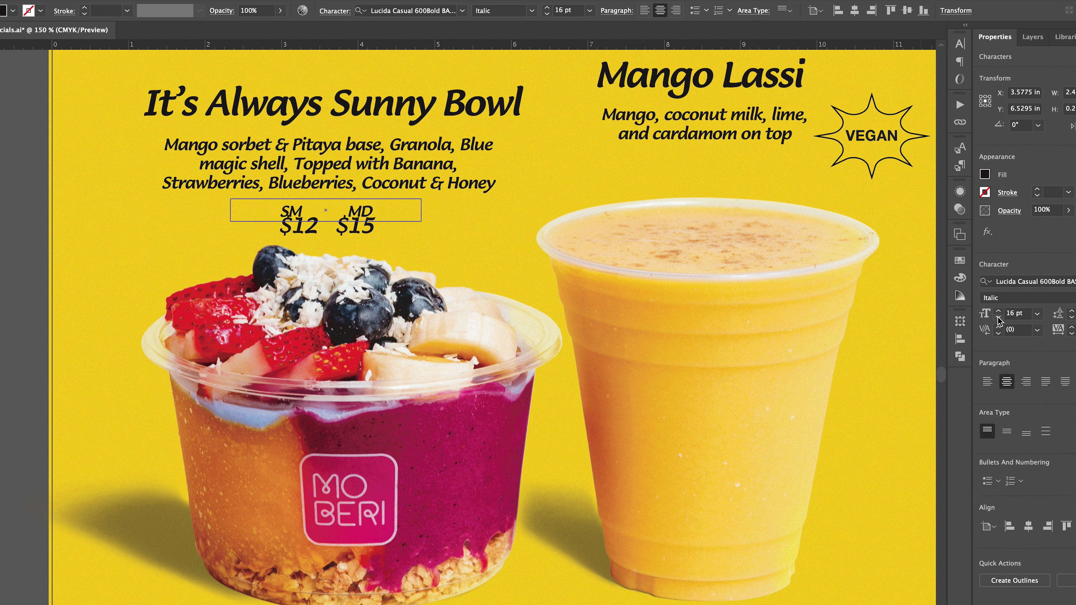
# Refine the size and spacing of the SM and MD labels and shift them over the $12 and $15 prices.
pyautogui.hotkey('ctrl', 'a')
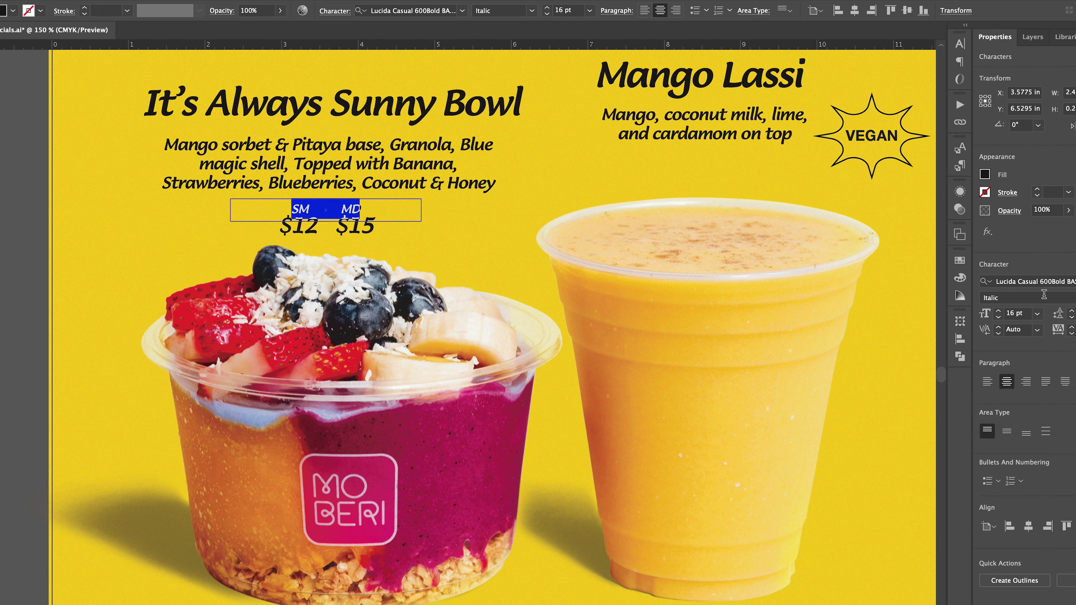
pyautogui.press('Escape')
pyautogui.moveTo(344, 209); pyautogui.dragTo(351, 208)
pyautogui.doubleClick(351, 207)
pyautogui.press('Escape')
# Lock the yellow background rectangle and select the bowl's title, description and price lines.
pyautogui.click(450, 269)
pyautogui.scroll(-4, 450, 269)
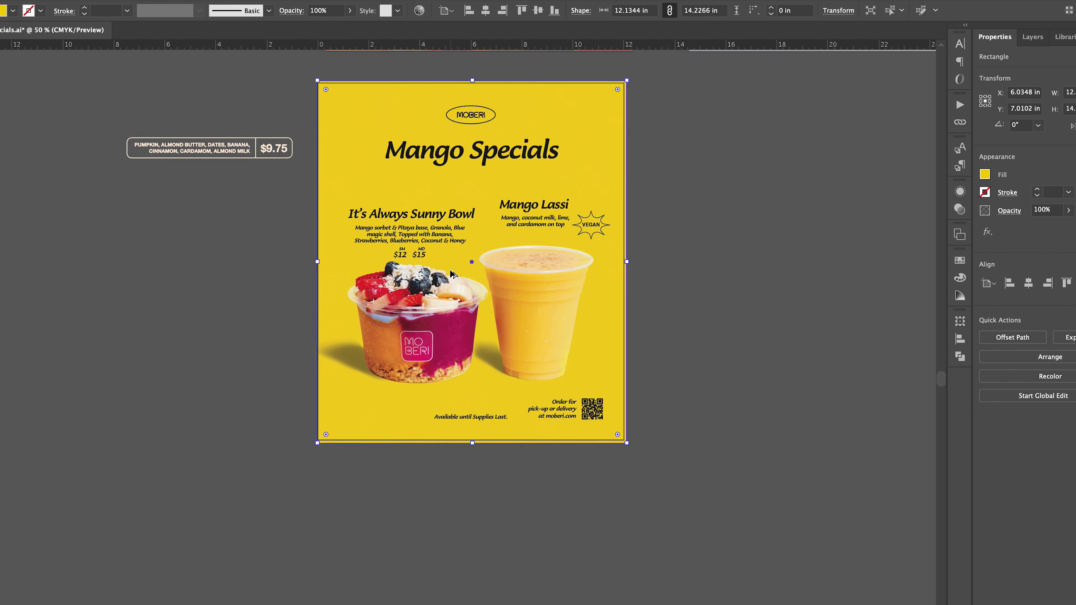
pyautogui.hotkey('ctrl', '2')
pyautogui.scroll(3, 511, 282)
pyautogui.scroll(-1, 208, 221)
pyautogui.moveTo(208, 222); pyautogui.dragTo(259, 161)
pyautogui.keyDown('shift'); pyautogui.click(259, 164); pyautogui.keyUp('shift')
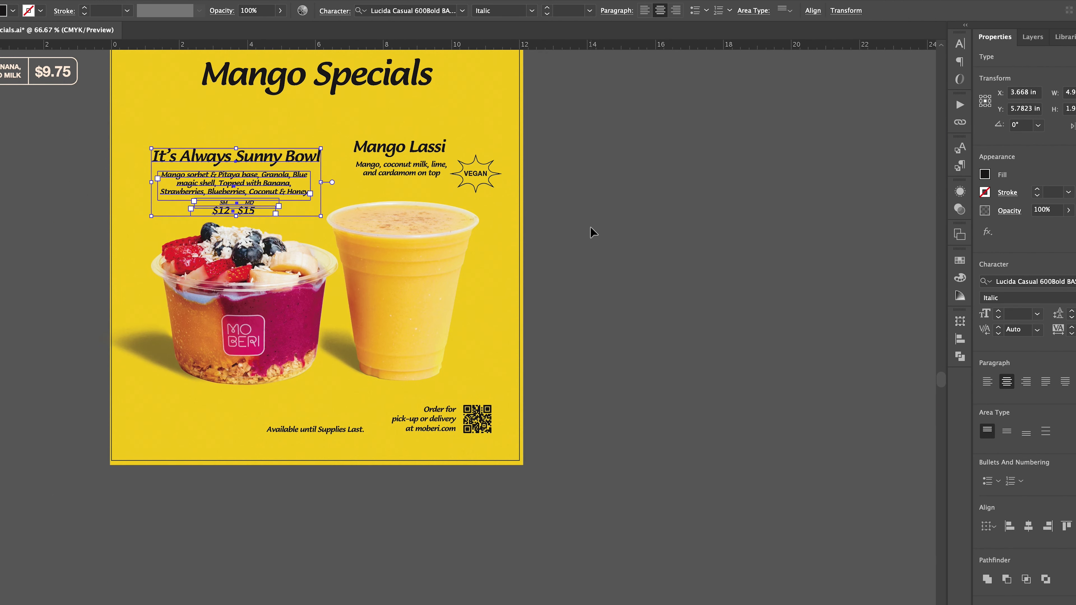
pyautogui.click(591, 233)
# Narrow the bowl description's text frame so that "Blue" wraps onto the second line.
pyautogui.scroll(-3, 592, 254)
pyautogui.scroll(2, 592, 264)
pyautogui.hscroll(1, 592, 262)
pyautogui.scroll(2, 346, 282)
pyautogui.click(352, 271)
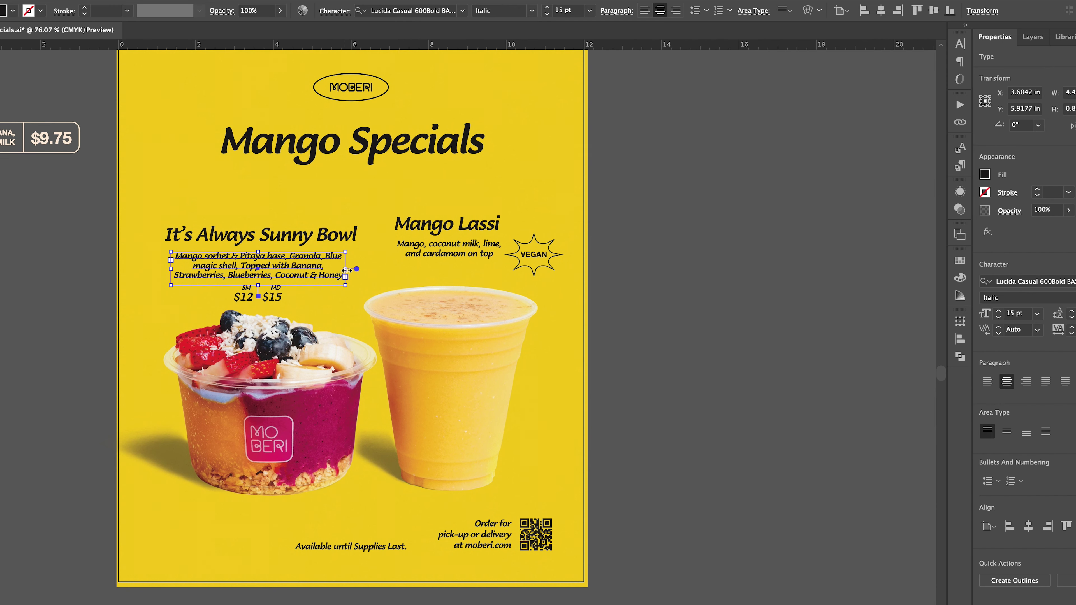
pyautogui.moveTo(344, 271); pyautogui.dragTo(332, 271)
pyautogui.click(593, 283)
pyautogui.click(338, 239)
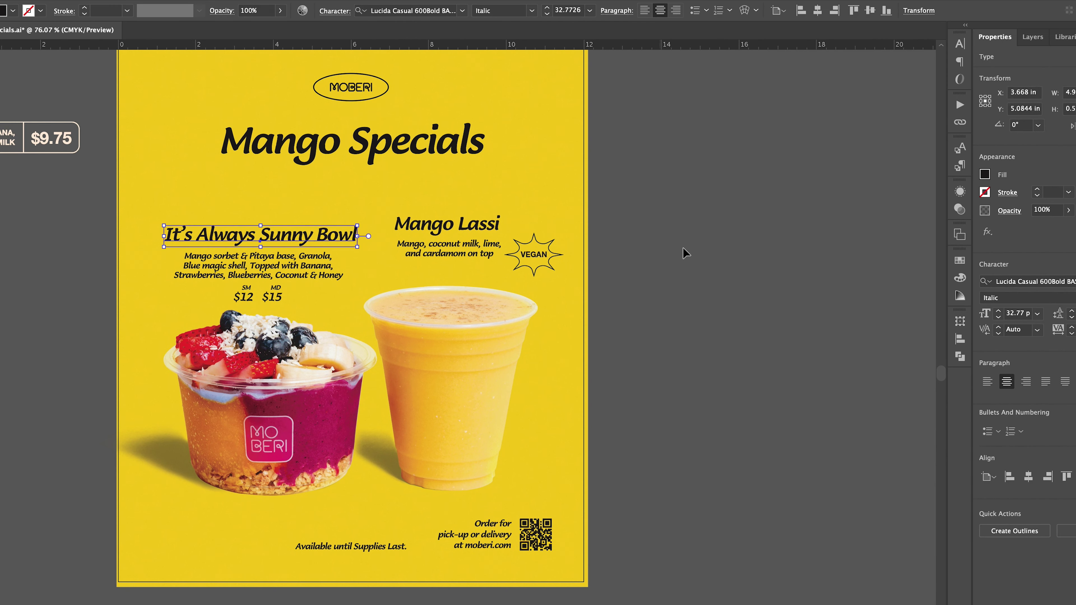
pyautogui.click(682, 248)
# Try the SM and MD price lines at the poster's bottom below the bowl, and return them beneath the description.
pyautogui.scroll(2, 318, 290)
pyautogui.moveTo(241, 307); pyautogui.dragTo(245, 595)
pyautogui.scroll(-1, 235, 308)
pyautogui.scroll(-3, 248, 487)
pyautogui.click(312, 526)
pyautogui.scroll(2, 312, 521)
pyautogui.moveTo(220, 509); pyautogui.dragTo(188, 339)
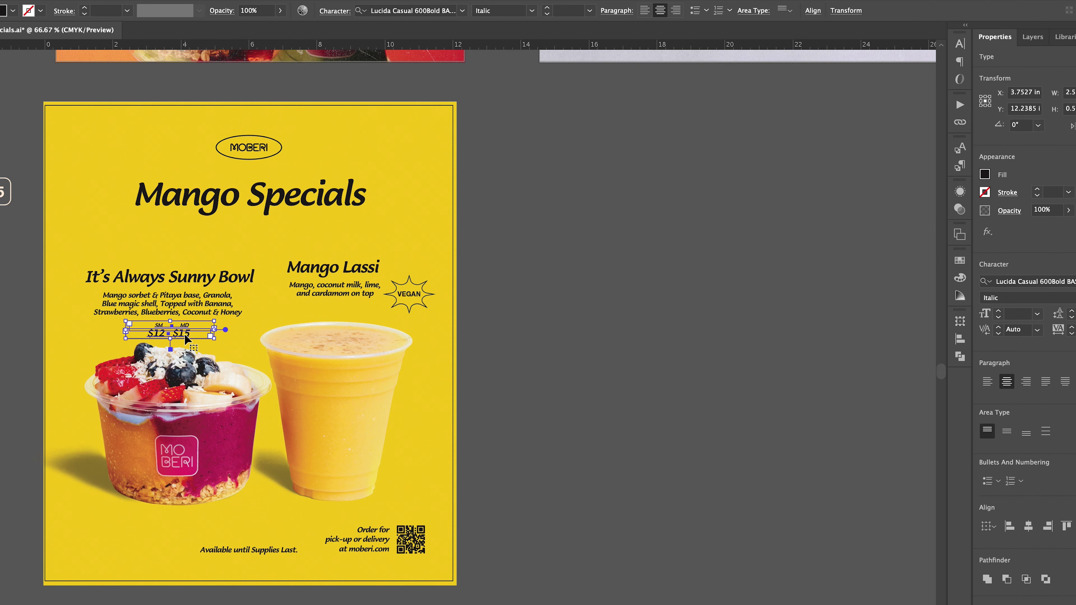
# Align the bowl's title, description and SM/MD price lines to a common horizontal centre.
pyautogui.scroll(3, 187, 342)
pyautogui.keyDown('shift'); pyautogui.click(203, 246); pyautogui.keyUp('shift')
pyautogui.scroll(-1, 203, 246)
pyautogui.keyDown('shift'); pyautogui.click(222, 187); pyautogui.keyUp('shift')
pyautogui.click(812, 11)
pyautogui.click(701, 45)
pyautogui.scroll(-2, 638, 312)
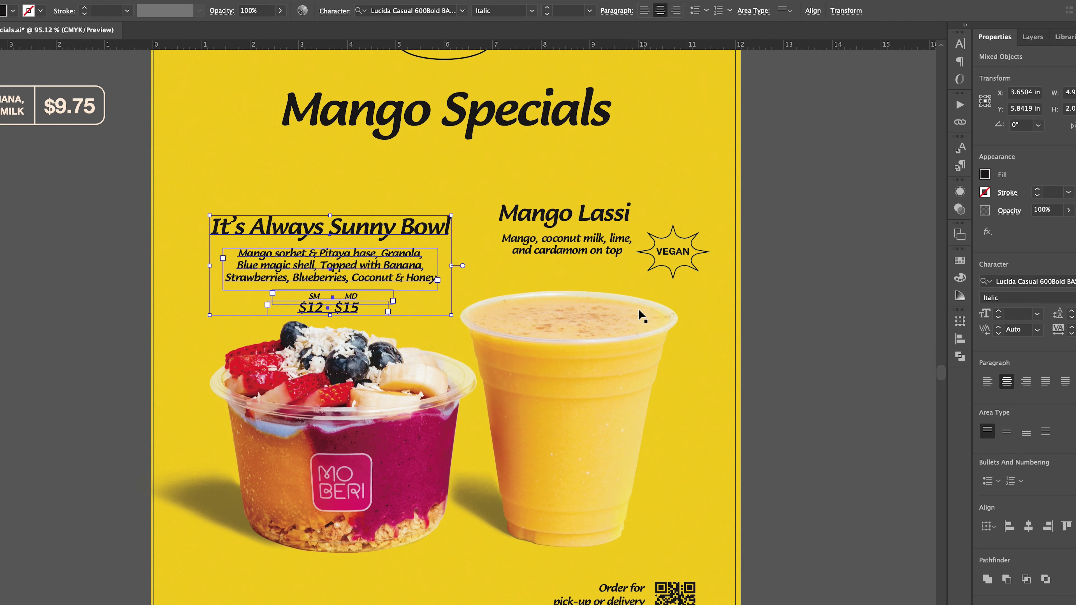
# Copy the bowl prices beneath the Mango Lassi description, delete the size labels and change the price to "$8".
pyautogui.hscroll(1, 678, 292)
pyautogui.click(695, 281)
pyautogui.moveTo(322, 316); pyautogui.dragTo(630, 292)
pyautogui.doubleClick(540, 273)
pyautogui.tripleClick(539, 273)
pyautogui.press('Escape')
pyautogui.press('Delete')
pyautogui.doubleClick(529, 282)
pyautogui.press('BackSpace')
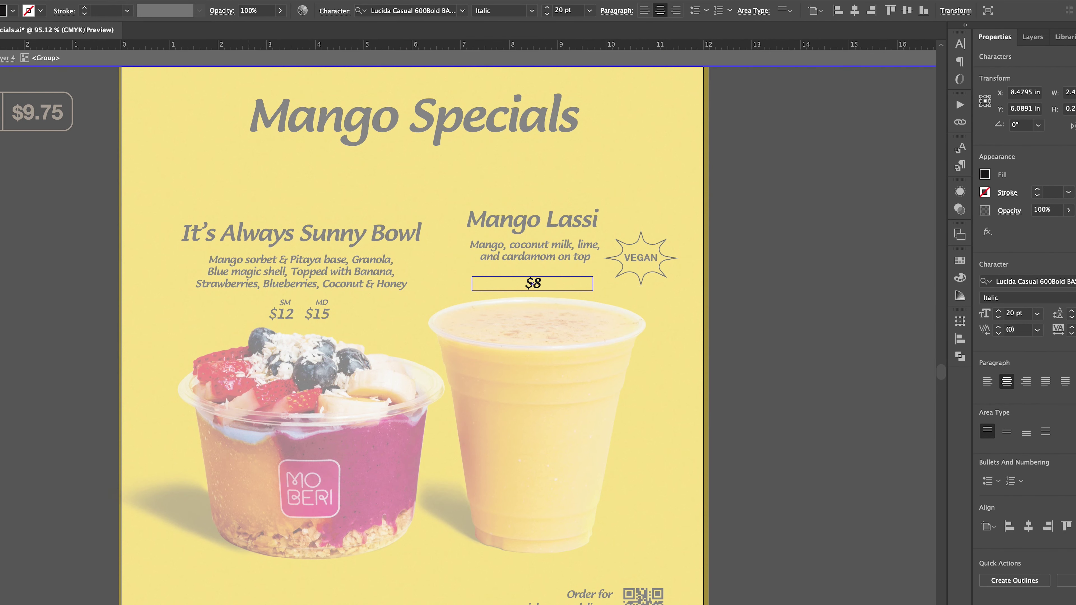
pyautogui.press('Escape')
pyautogui.press('Return')
# Nudge the $8 price slightly up and move the Mango Lassi title, description and VEGAN badge slightly down.
pyautogui.click(519, 412)
pyautogui.press('Escape')
pyautogui.moveTo(538, 278); pyautogui.dragTo(538, 276)
pyautogui.click(580, 257)
pyautogui.keyDown('shift'); pyautogui.click(631, 258); pyautogui.keyUp('shift')
pyautogui.moveTo(636, 257); pyautogui.dragTo(636, 262)
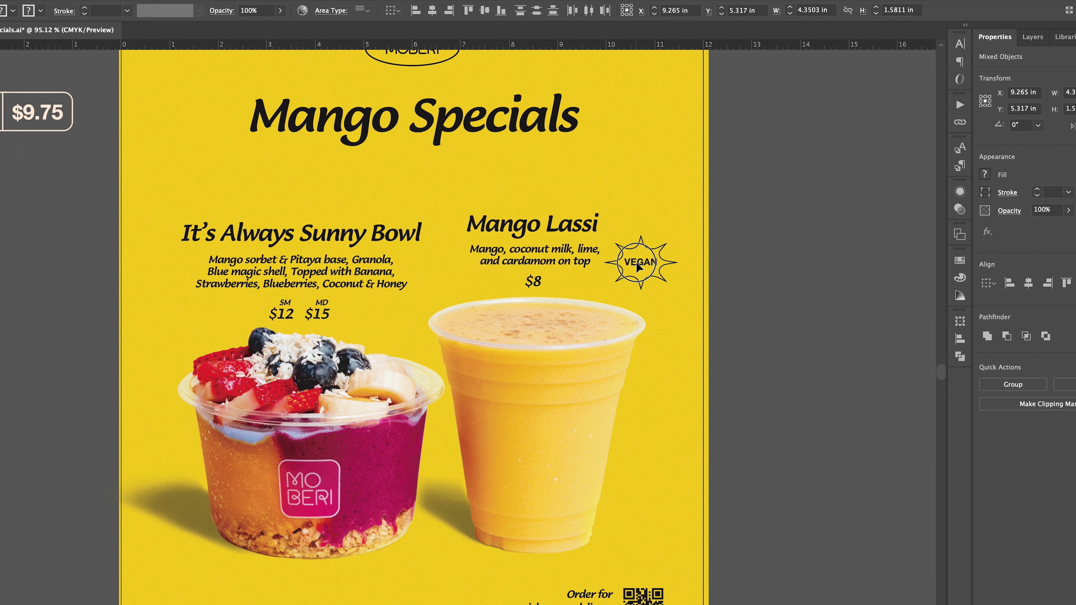
# Align the Mango Lassi title, description and $8 price to a common horizontal centre.
pyautogui.click(764, 289)
pyautogui.scroll(-3, 763, 289)
pyautogui.hscroll(2, 720, 296)
pyautogui.scroll(2, 643, 293)
pyautogui.click(564, 239)
pyautogui.keyDown('shift'); pyautogui.click(558, 267); pyautogui.keyUp('shift')
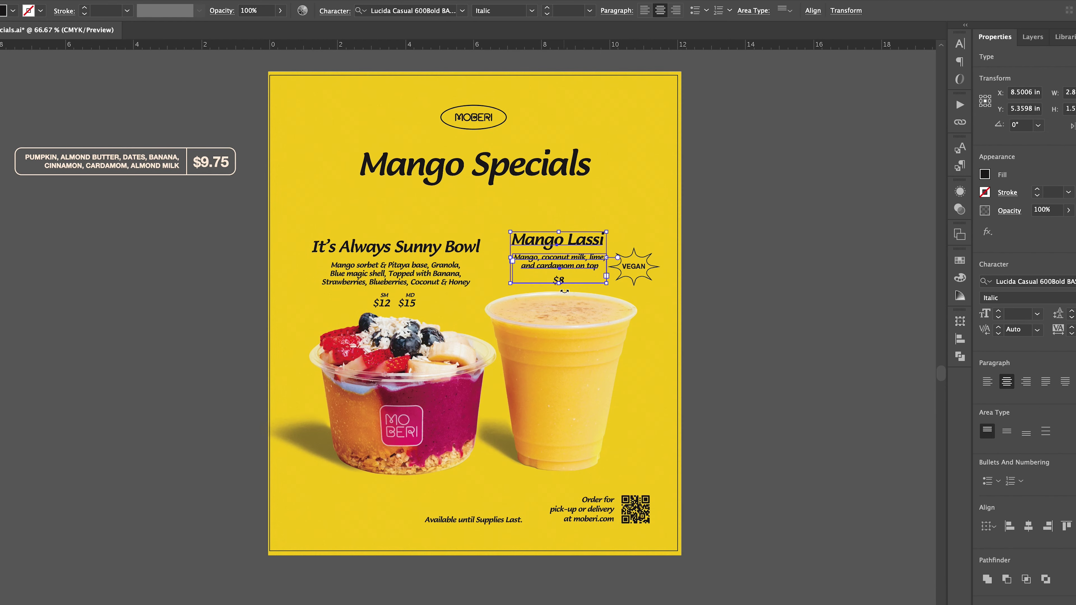
pyautogui.click(564, 291)
pyautogui.click(1032, 37)
pyautogui.click(949, 242)
pyautogui.moveTo(699, 293); pyautogui.dragTo(588, 247)
pyautogui.keyDown('shift'); pyautogui.click(636, 270); pyautogui.keyUp('shift')
pyautogui.click(812, 11)
pyautogui.click(698, 44)
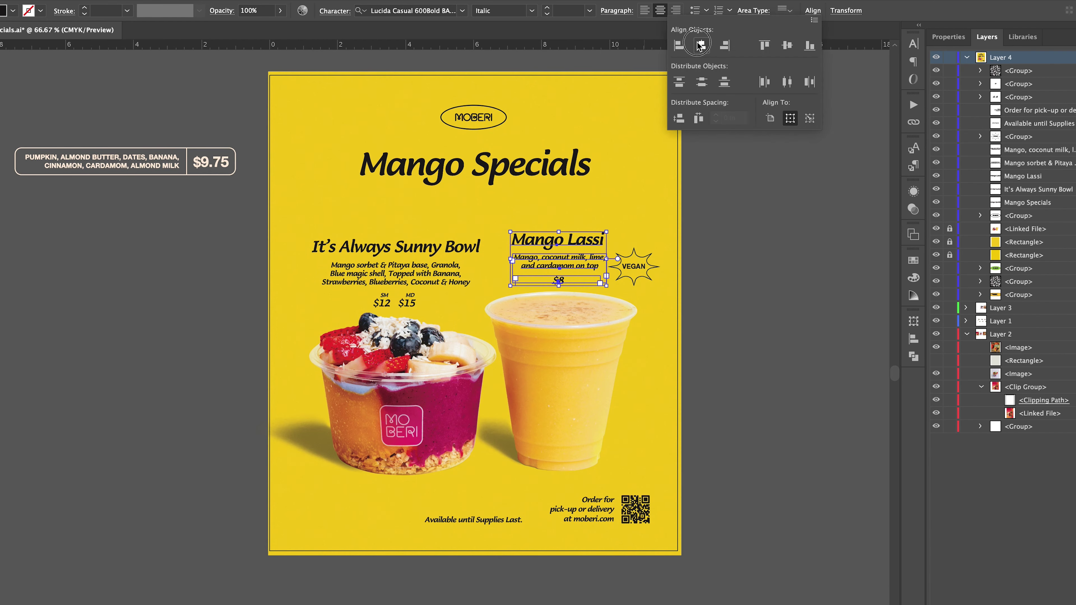
pyautogui.click(732, 317)
pyautogui.scroll(-1, 732, 318)
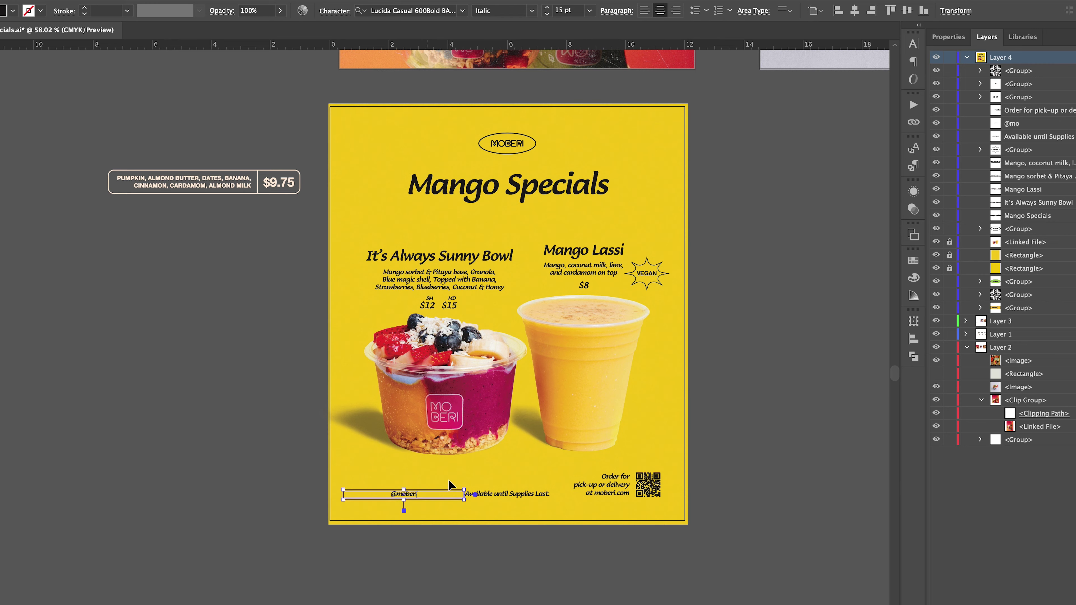
pyautogui.press('Escape')
pyautogui.scroll(4, 366, 462)
pyautogui.moveTo(691, 572); pyautogui.dragTo(483, 572)
pyautogui.moveTo(322, 572); pyautogui.dragTo(392, 571)
pyautogui.scroll(-3, 433, 567)
pyautogui.click(500, 575)
pyautogui.scroll(-3, 529, 495)
pyautogui.scroll(2, 669, 521)
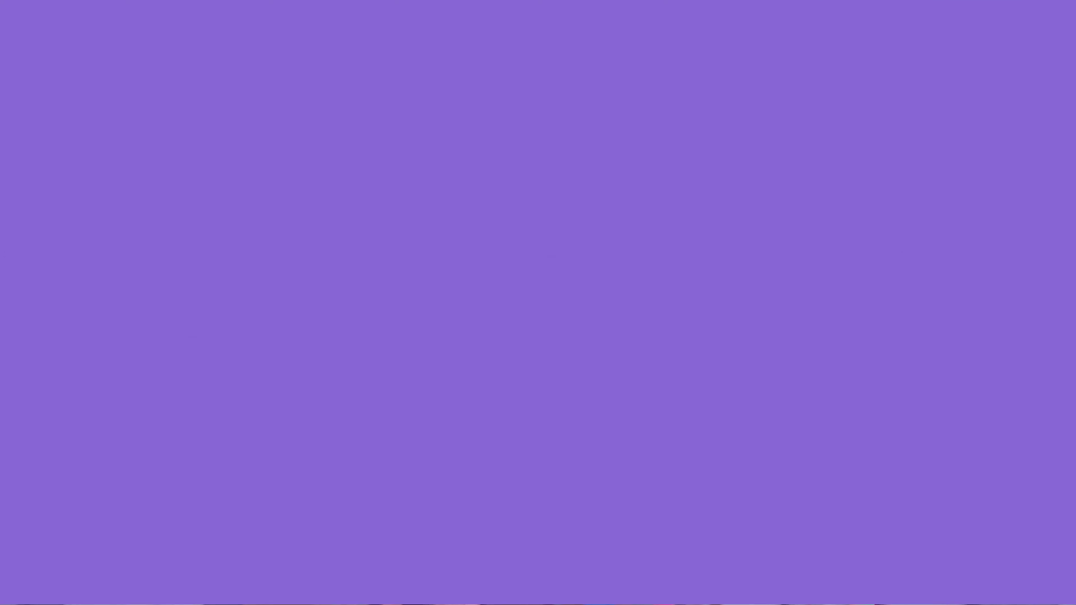